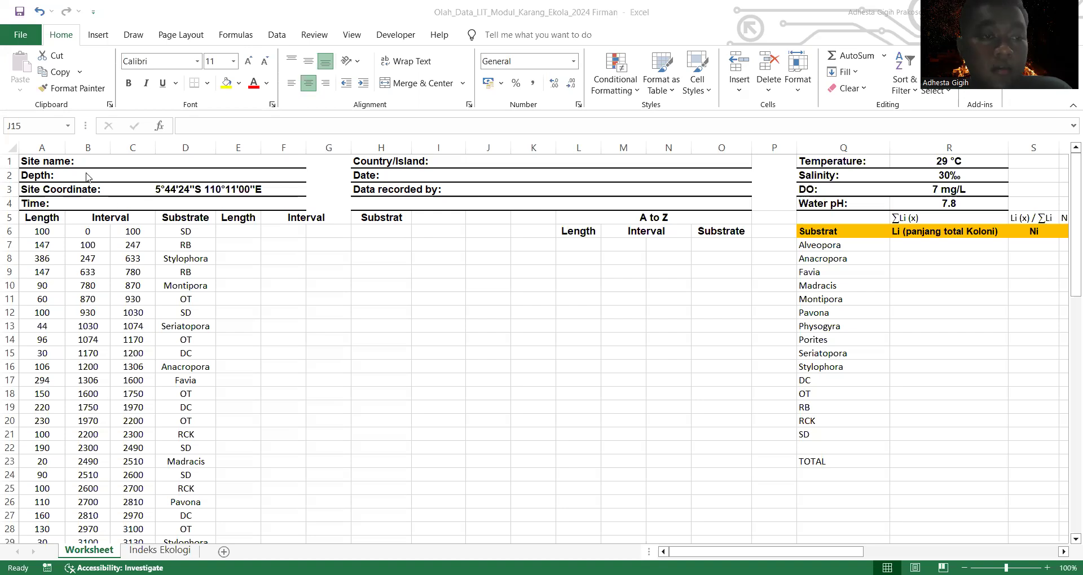
Step: Fill in the site name as Karimun Jawa and the depth as 4-5 meter in the worksheet header
click(228, 160)
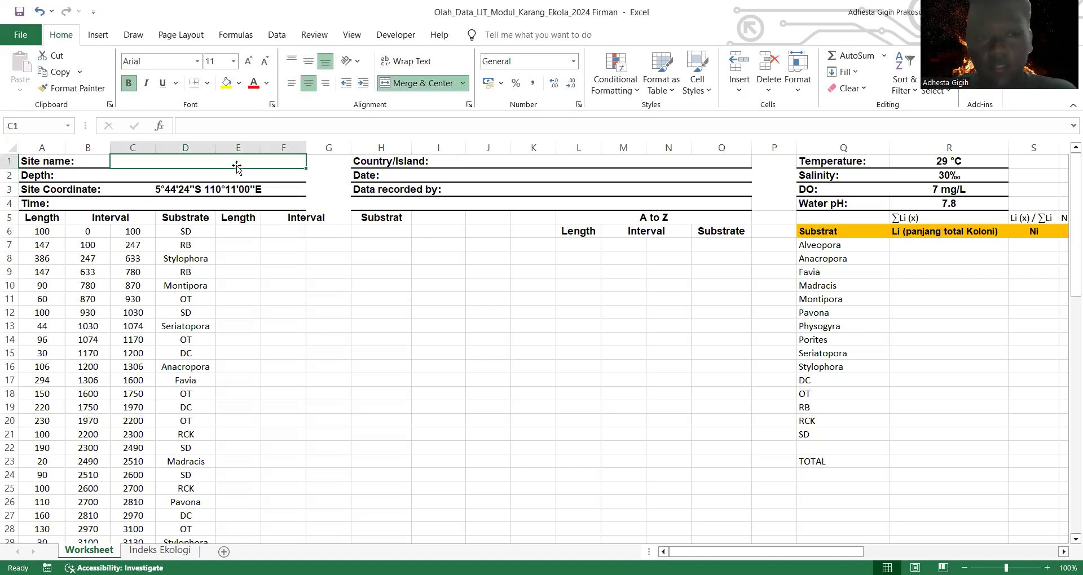
text(Ka)
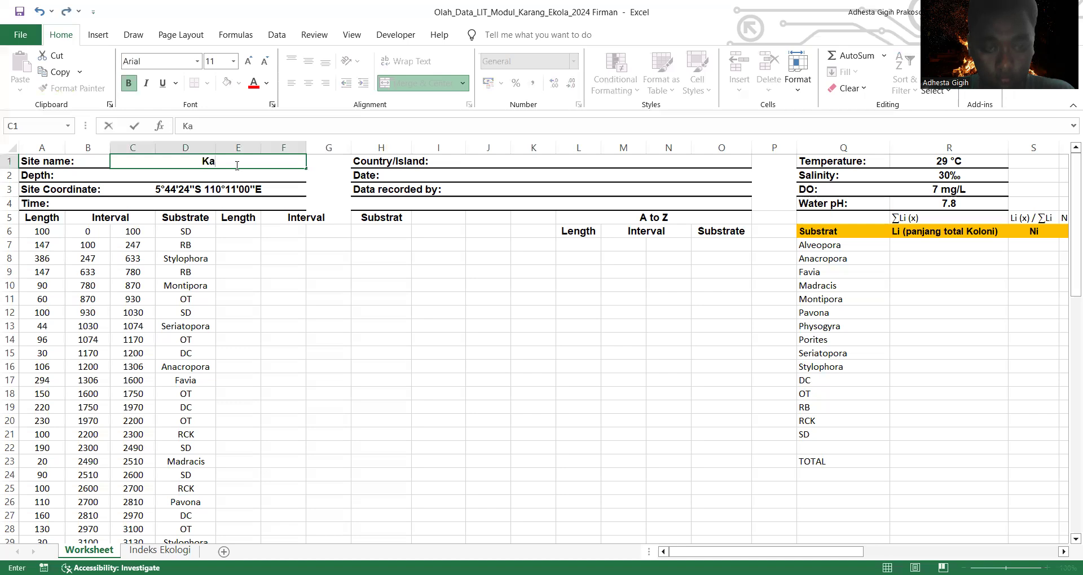
text(rimun Jawa)
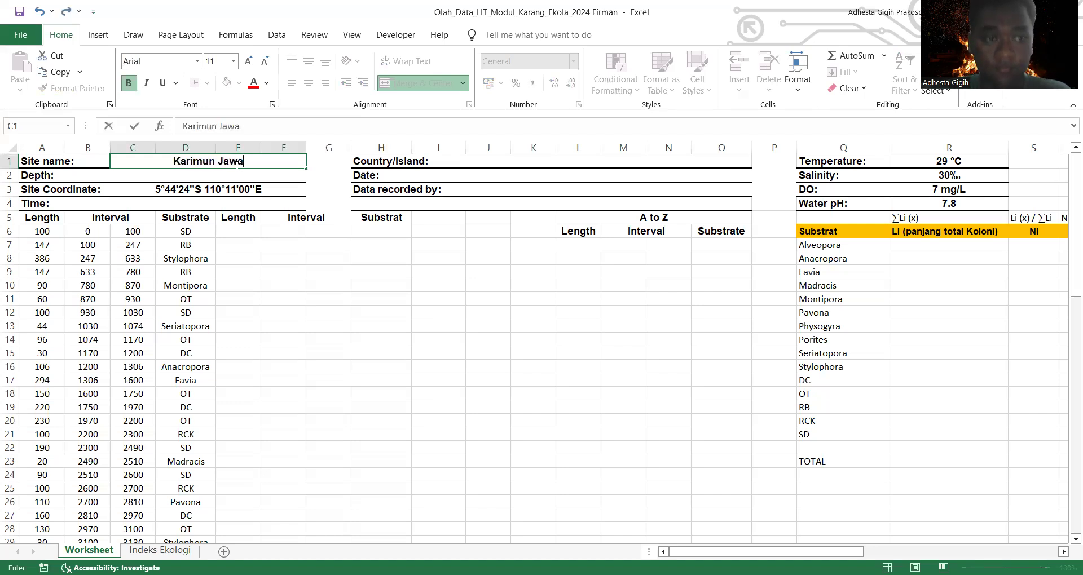
click(210, 175)
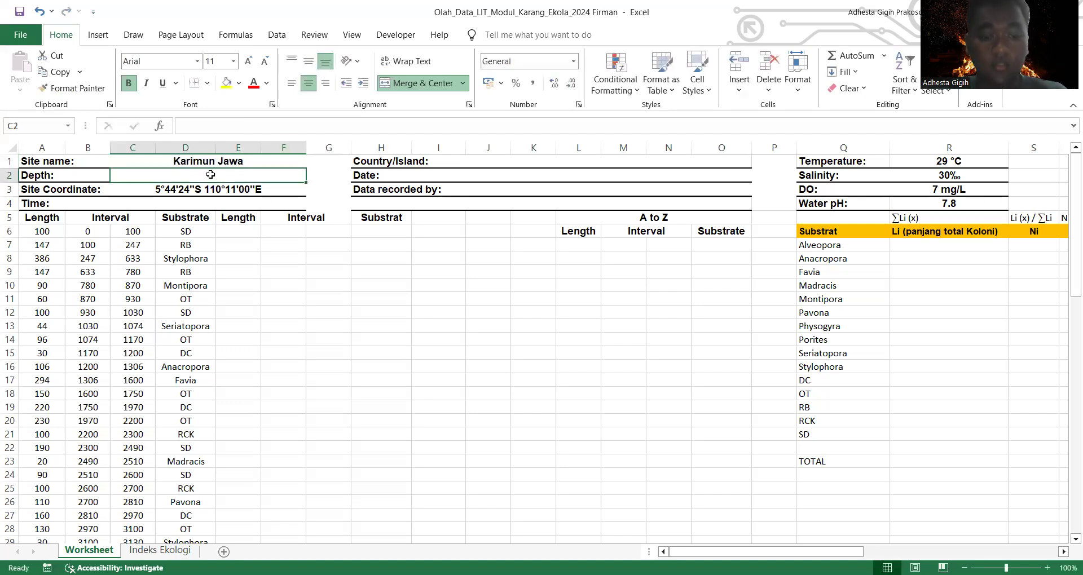
text(4-5)
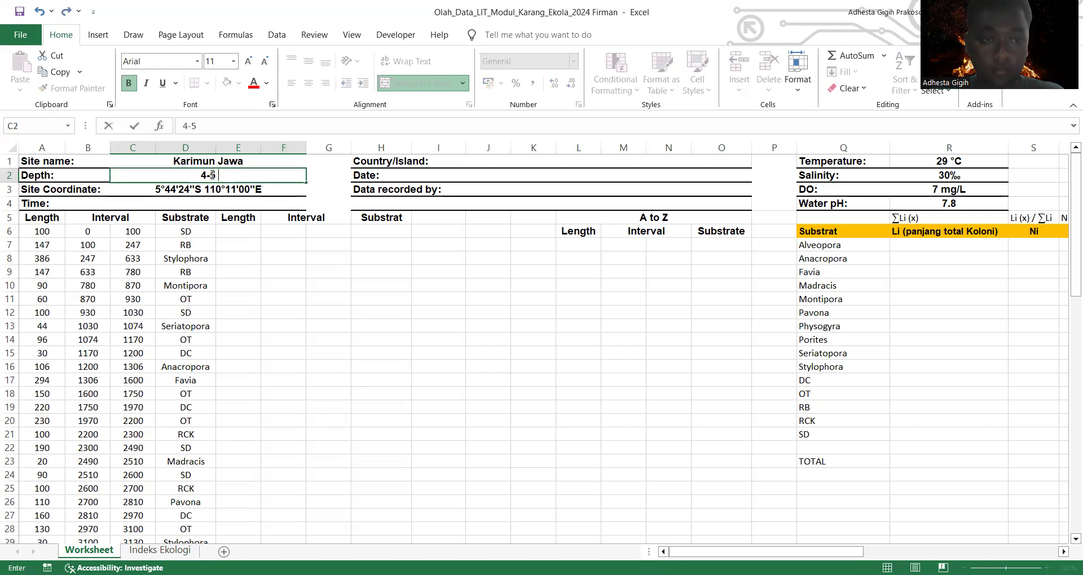
text( meter)
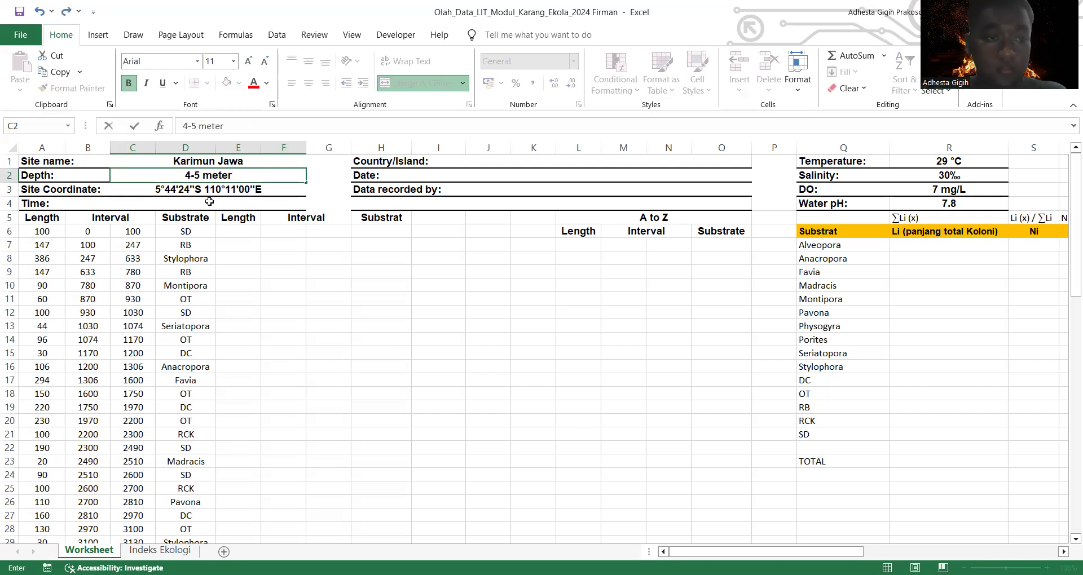
Step: Enter the survey time 07.00-11.00 in the header
click(209, 202)
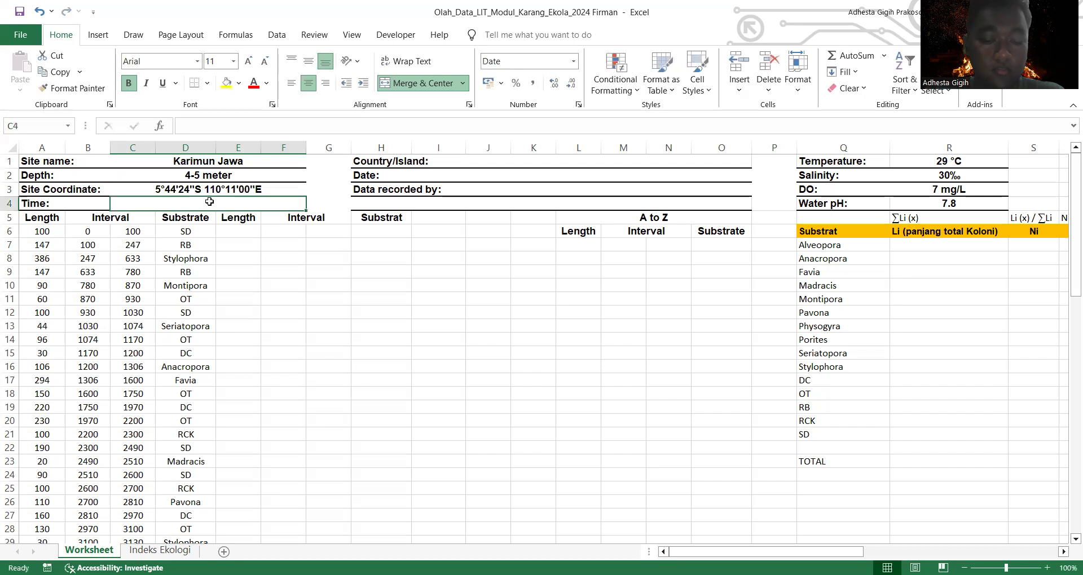
text(0)
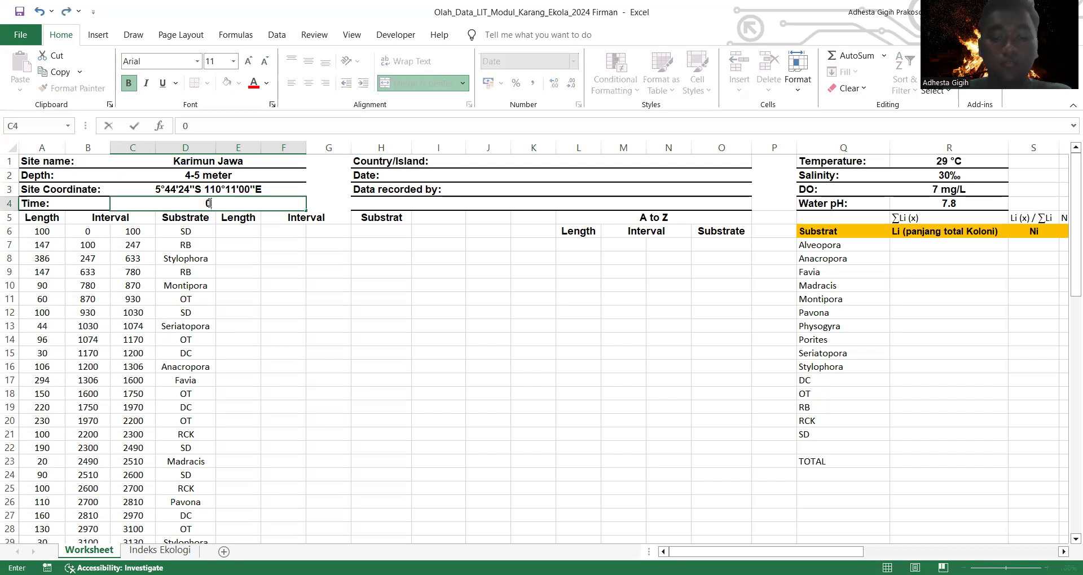
text(7.00)
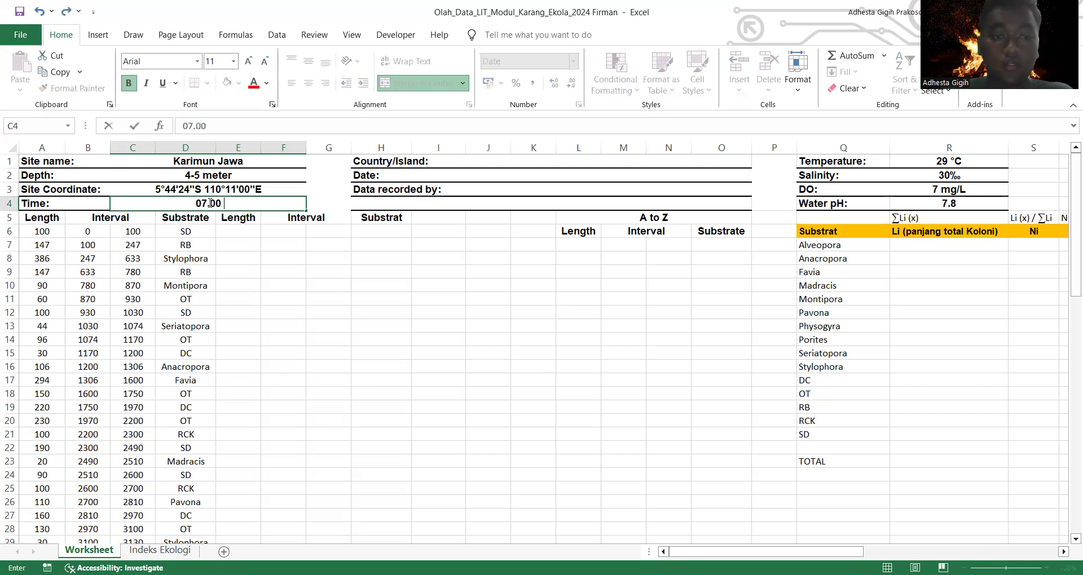
text(-)
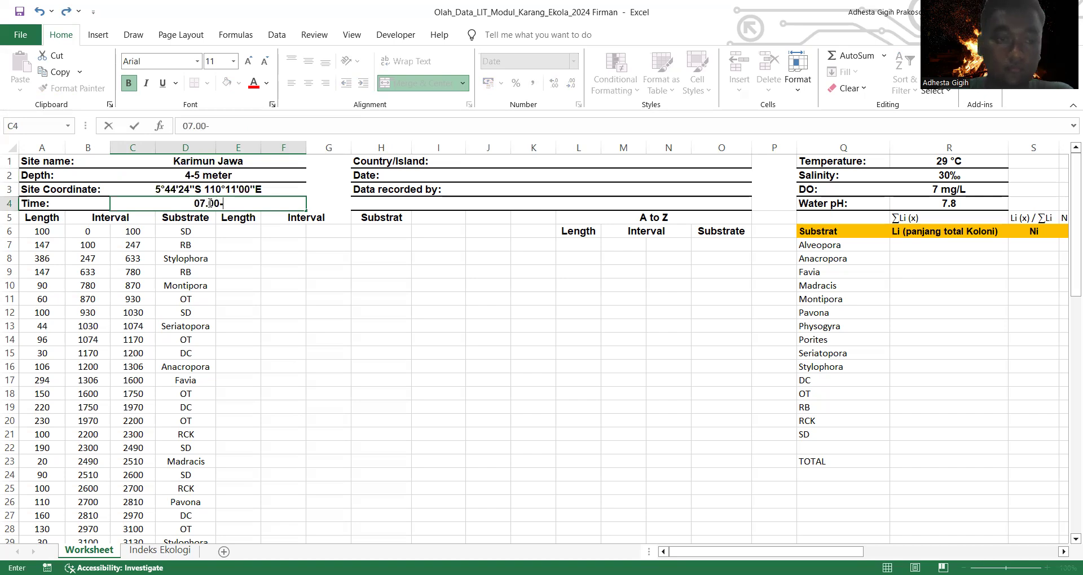
text(11.00)
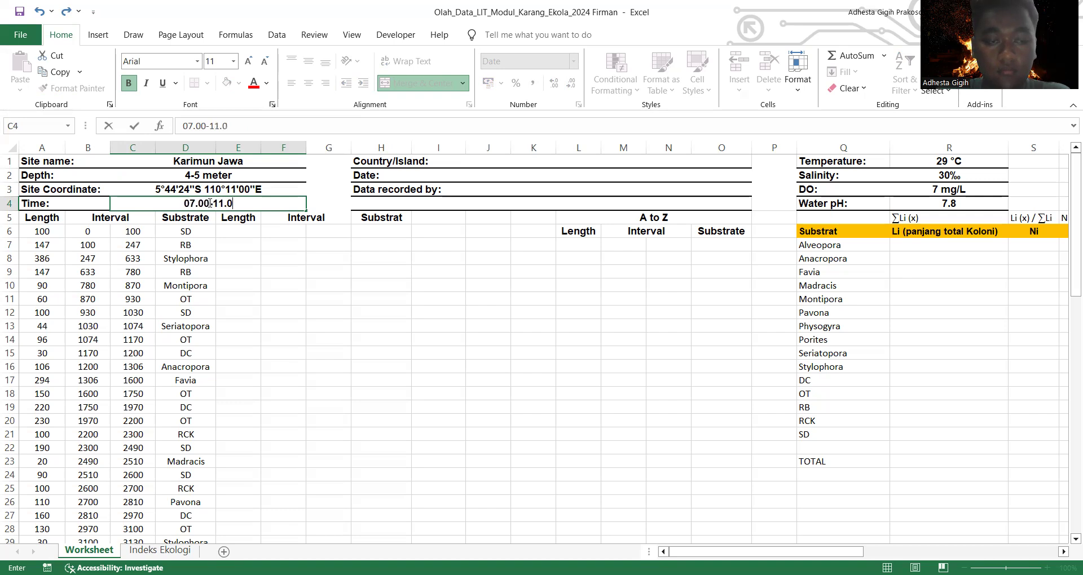
Step: Set the country/island to Indonesia and the date to 29 September 2024
click(468, 160)
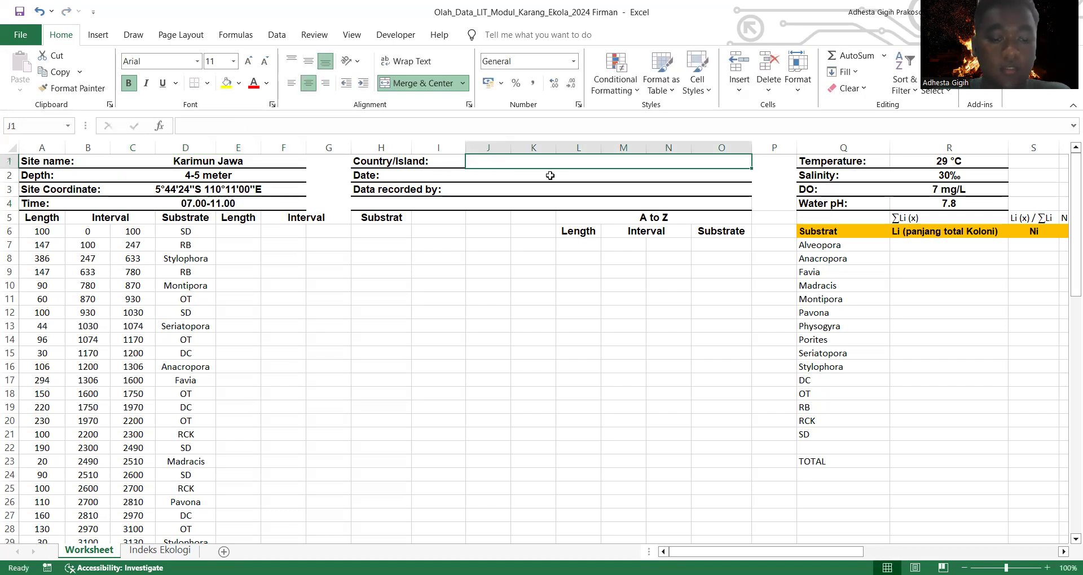
text(Indonesia)
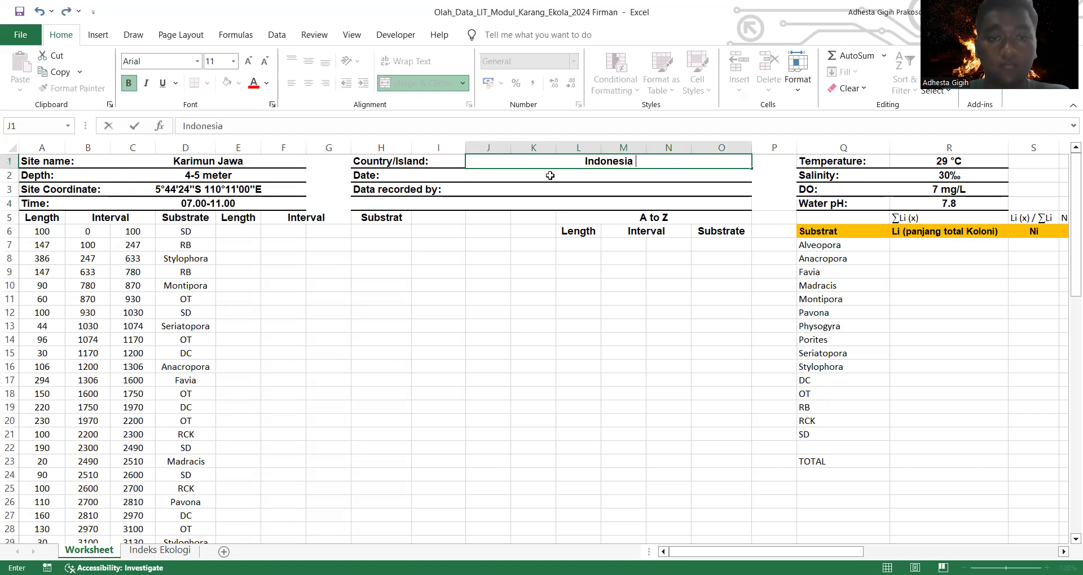
click(550, 176)
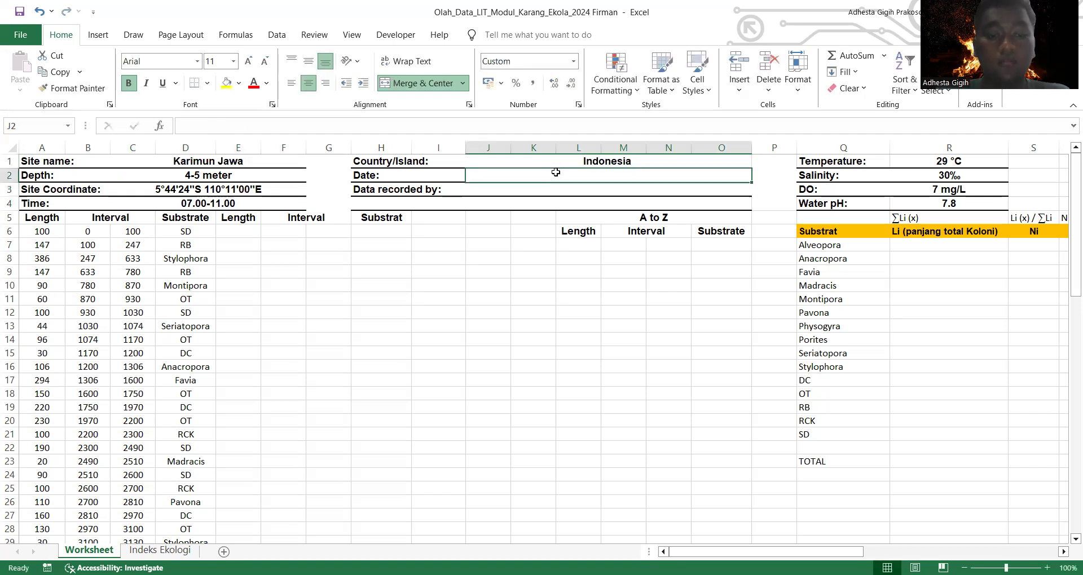
text(29 S)
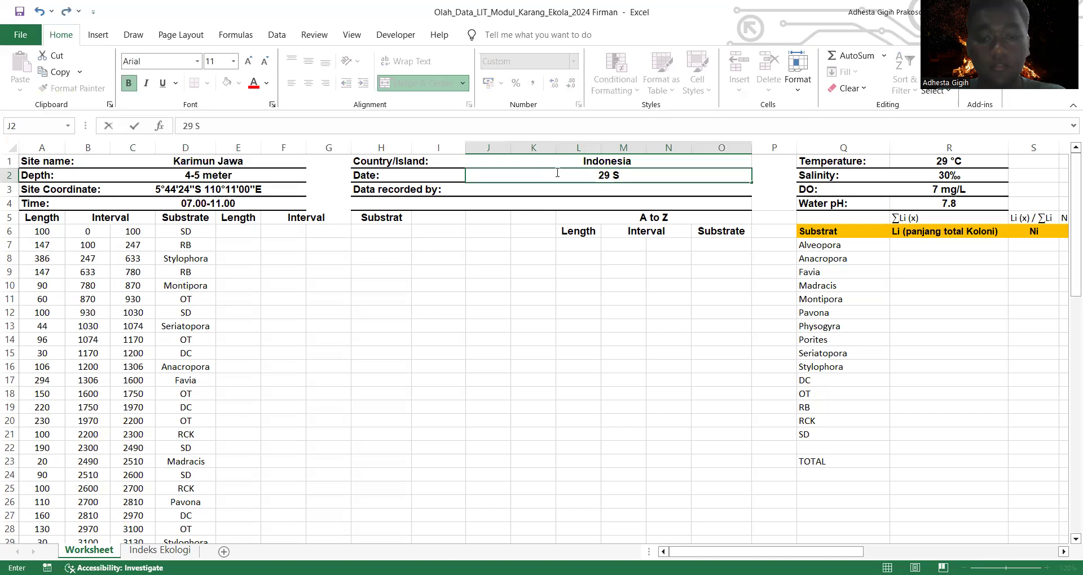
text(e)
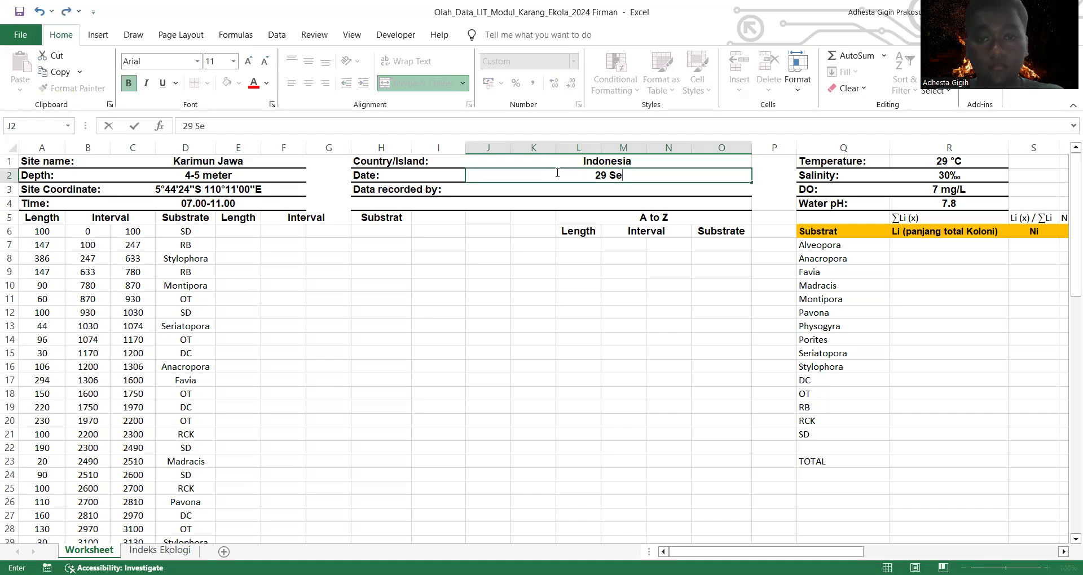
text(ptember 2024)
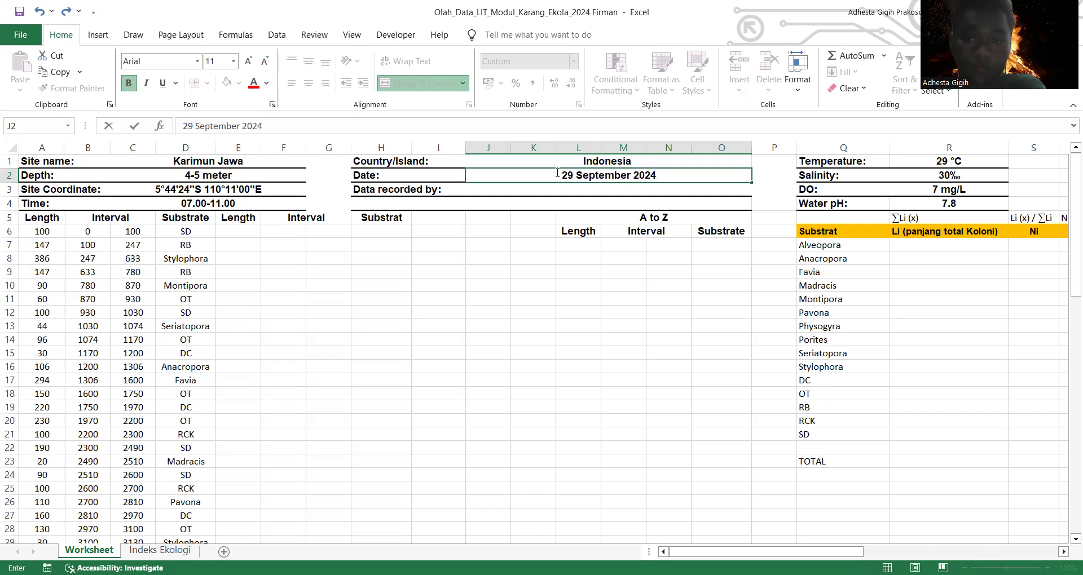
Step: Enter the data recorder's full name in the Data recorded by field
click(594, 192)
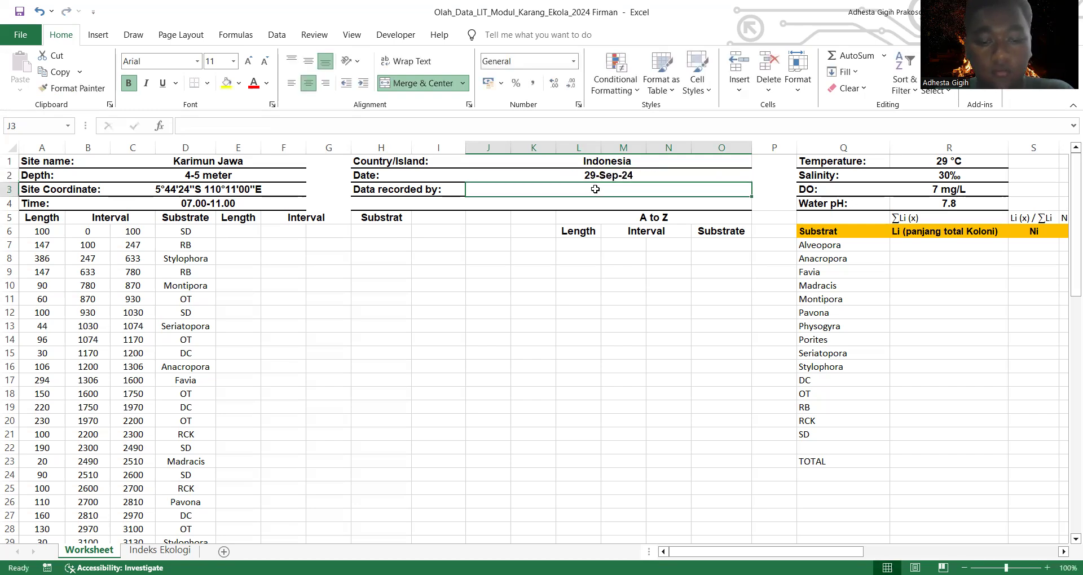
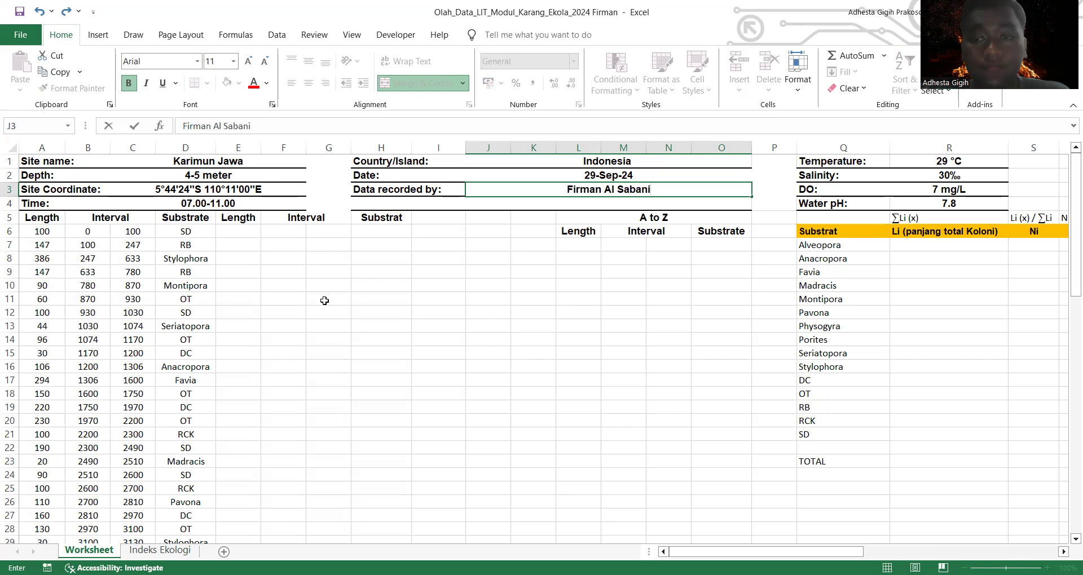
click(345, 305)
Step: Examine the transect records in columns A to D and how the first length in A6 is calculated from its interval
click(255, 233)
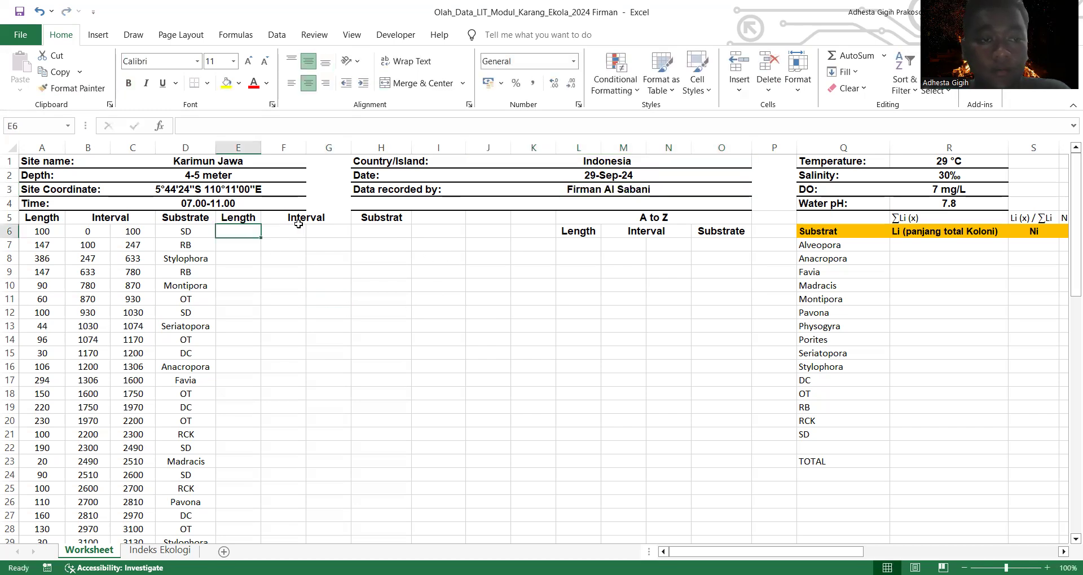
scroll(230, 247, down, 1)
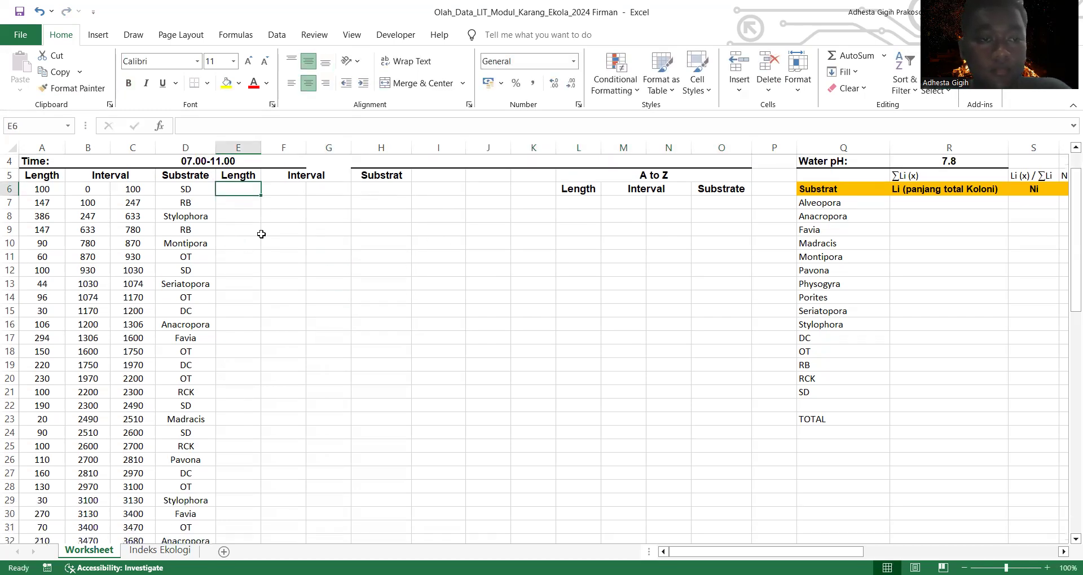
click(262, 233)
scroll(262, 236, down, 19)
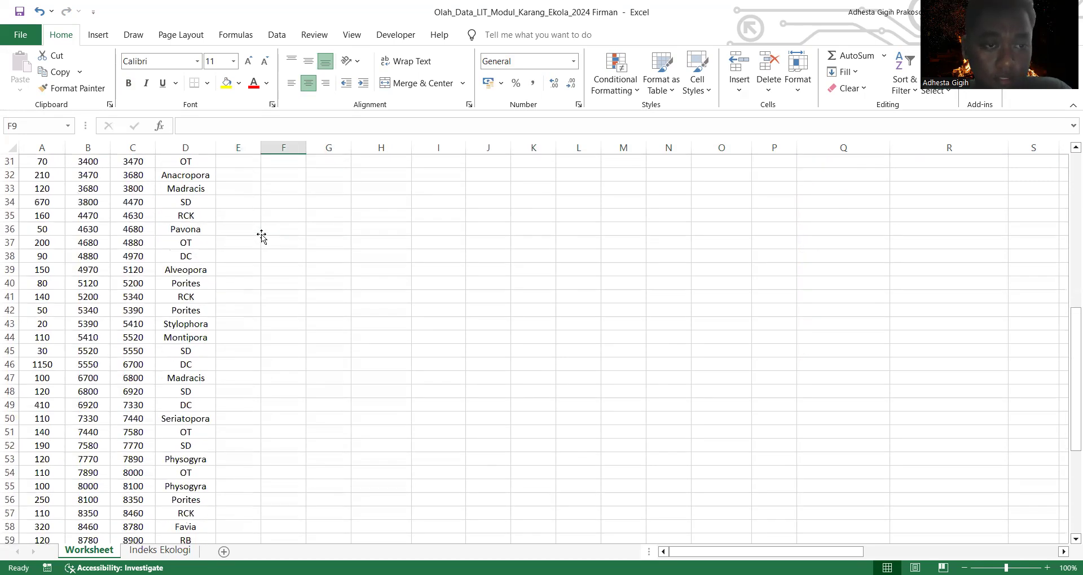
scroll(262, 235, up, 20)
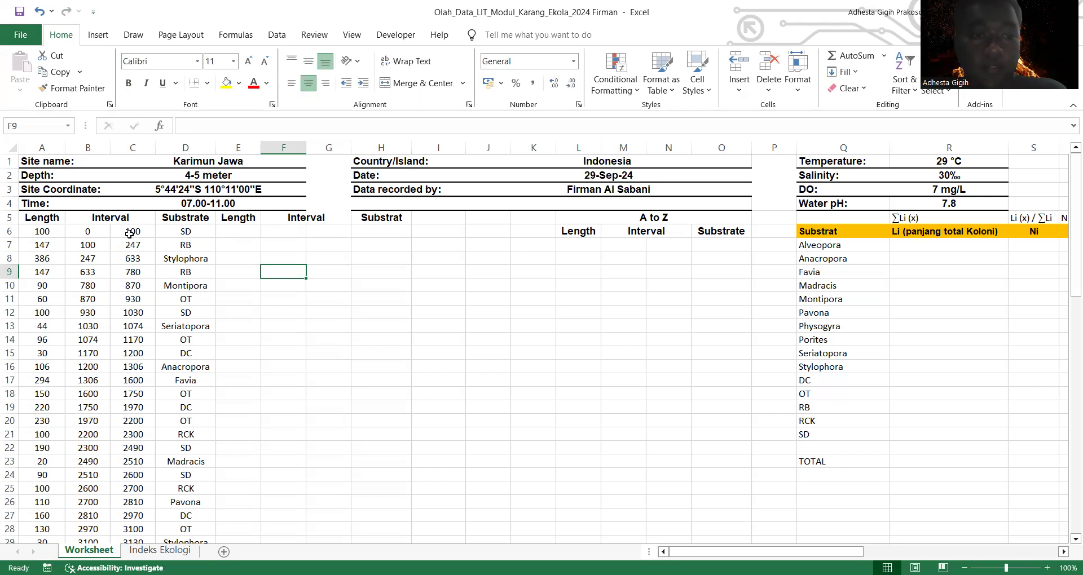
click(221, 244)
click(137, 227)
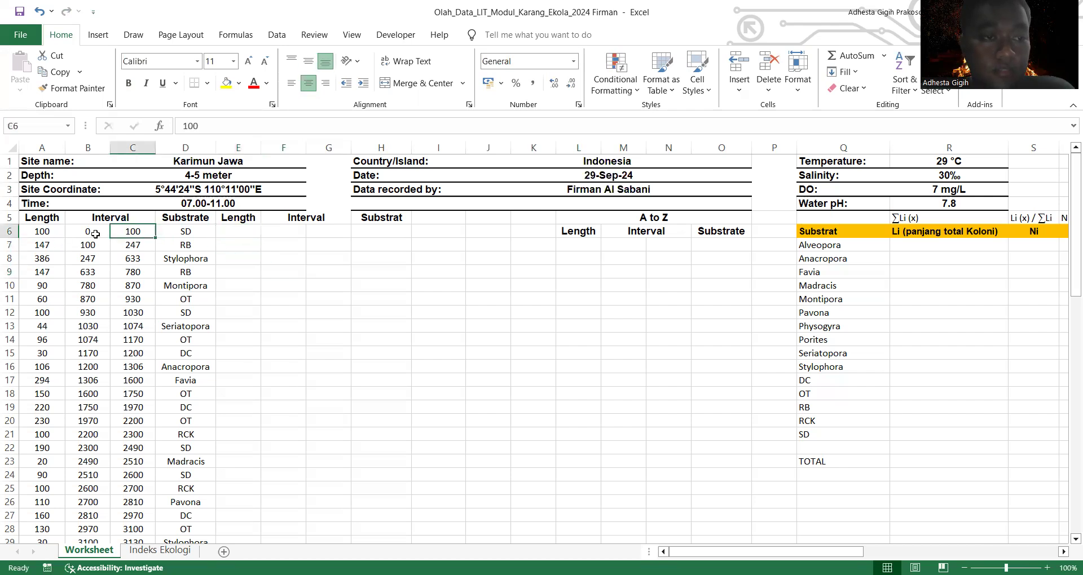
click(94, 234)
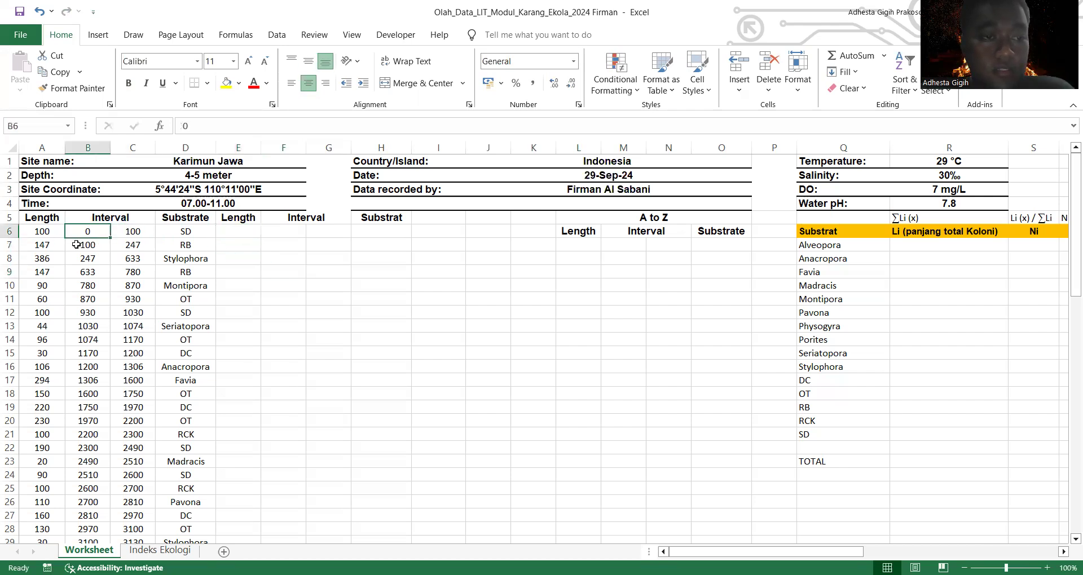
click(41, 232)
click(80, 232)
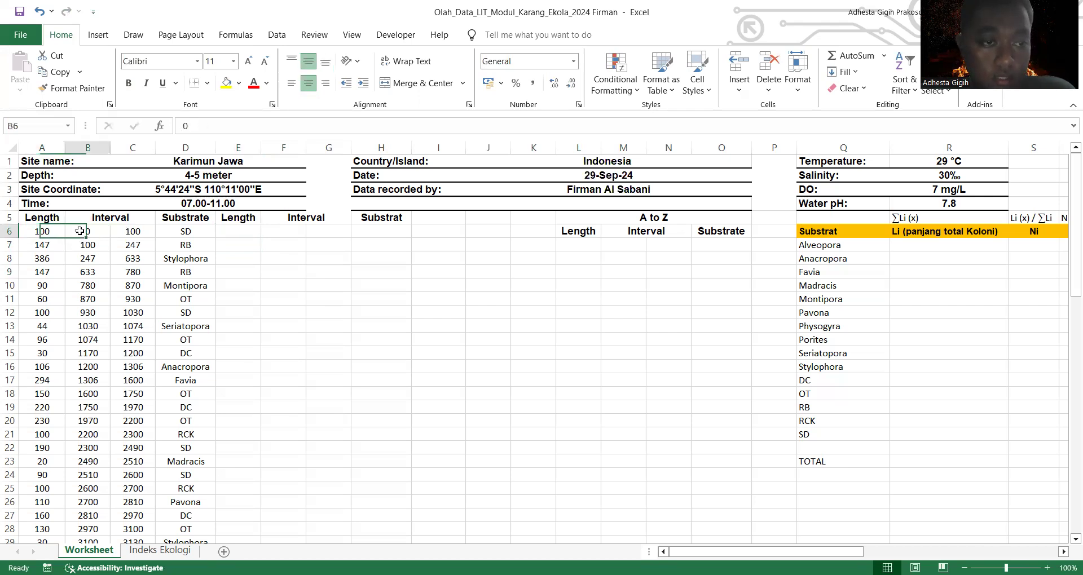
click(48, 231)
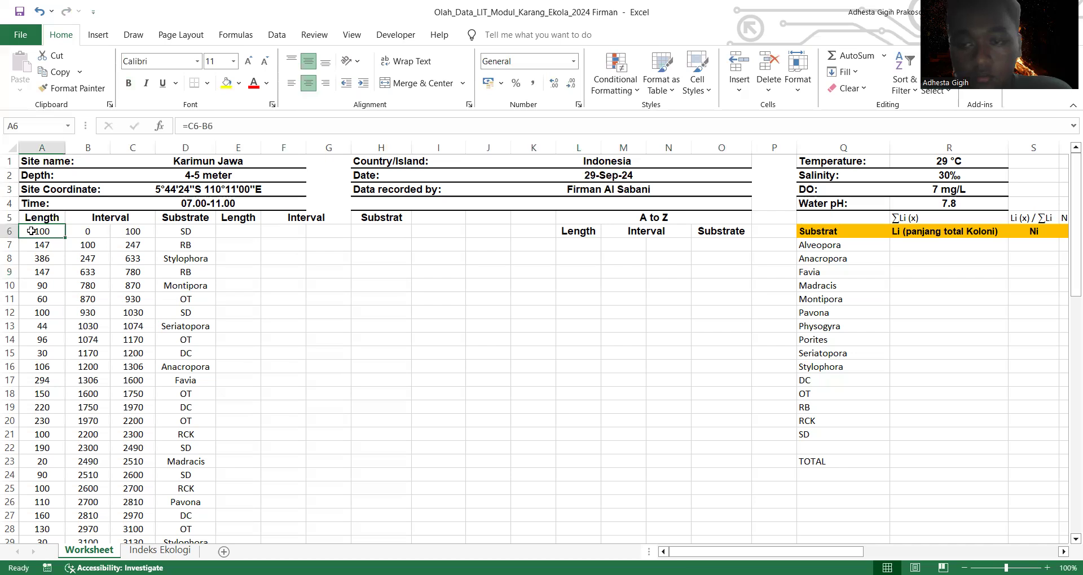
Step: Copy the length, interval and substrate records in A6:D23 to the second block starting at E6
drag(31, 231, 195, 461)
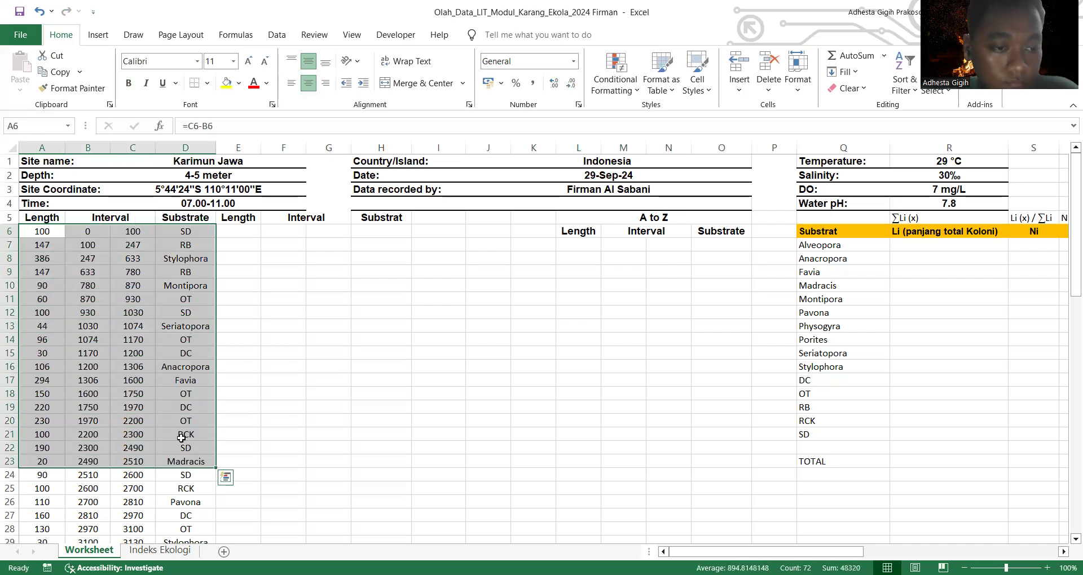
right_click(162, 345)
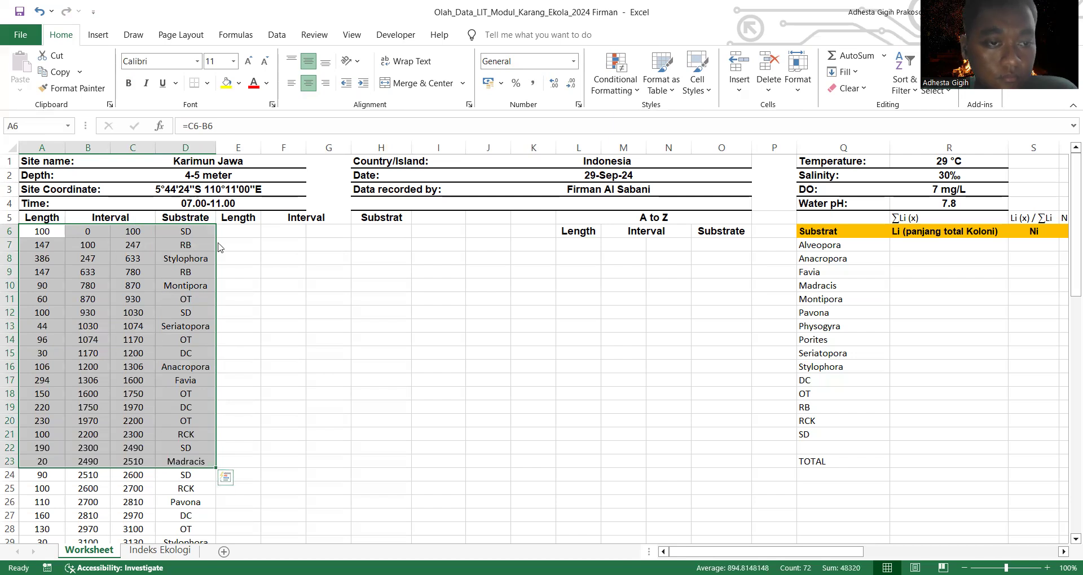
click(220, 249)
click(249, 233)
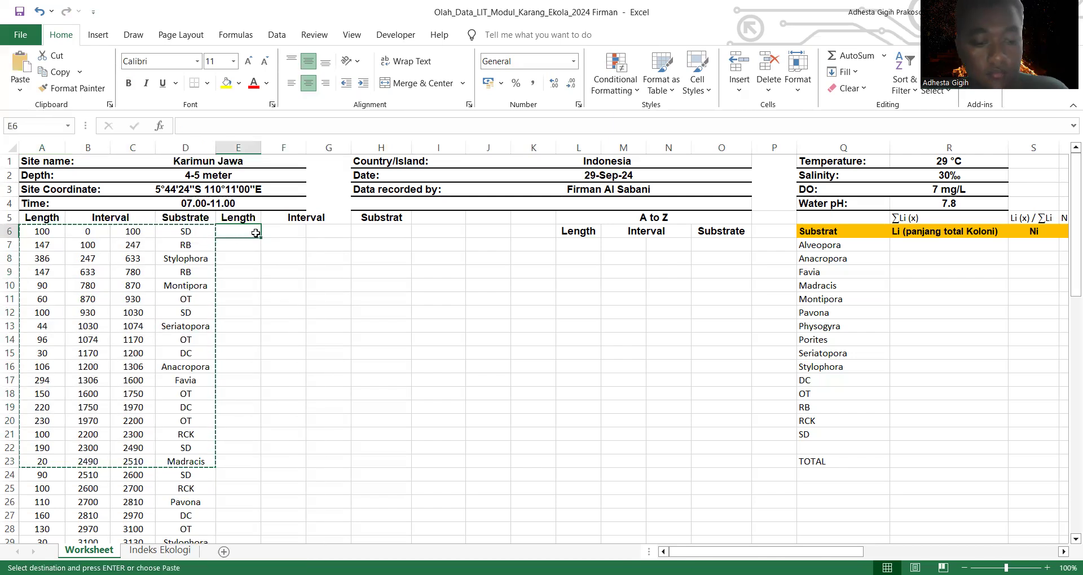
key(ctrl+v)
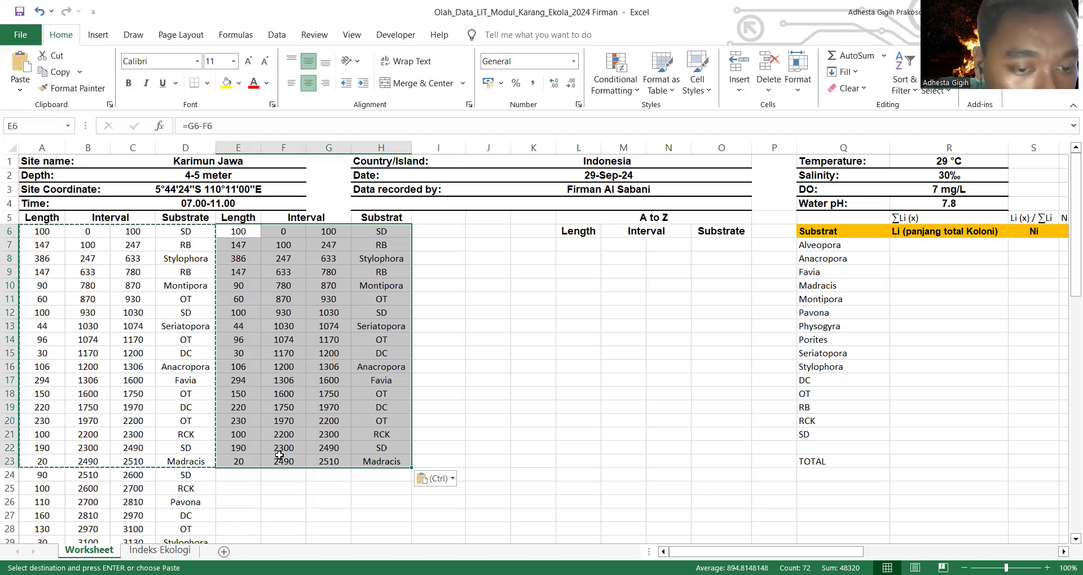
Step: Clear the copied RCK, SD and Madracis records in E21:H23 from the second block
click(282, 461)
drag(395, 464, 250, 431)
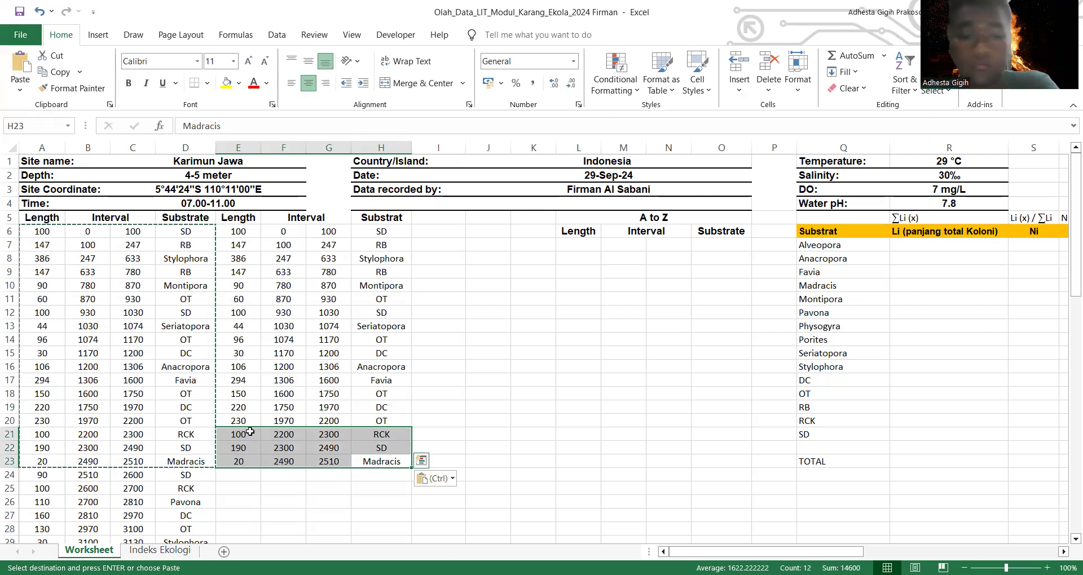
key(BackSpace)
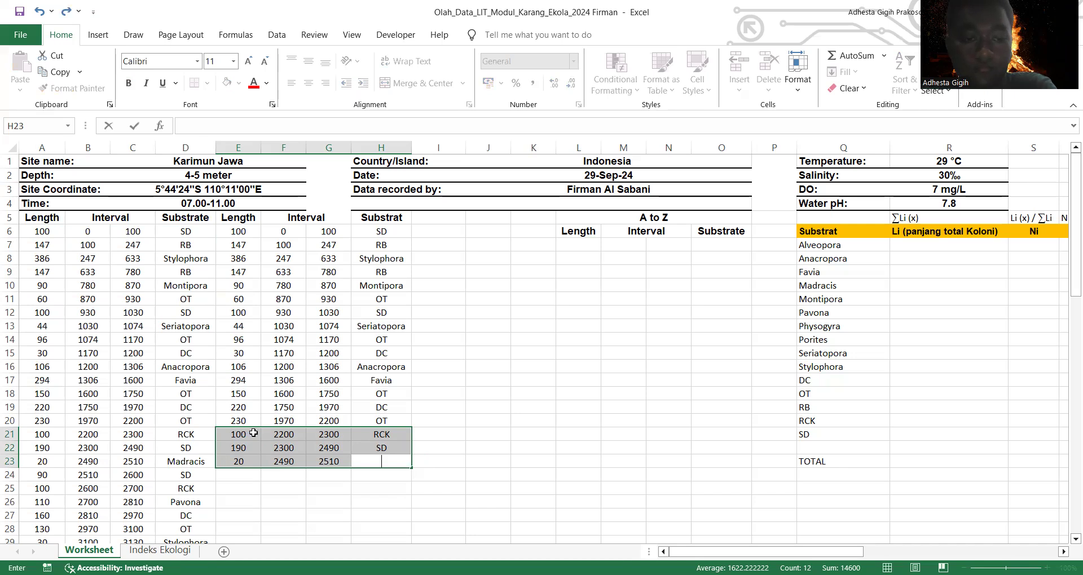
click(371, 465)
drag(336, 460, 237, 434)
key(Delete)
click(524, 474)
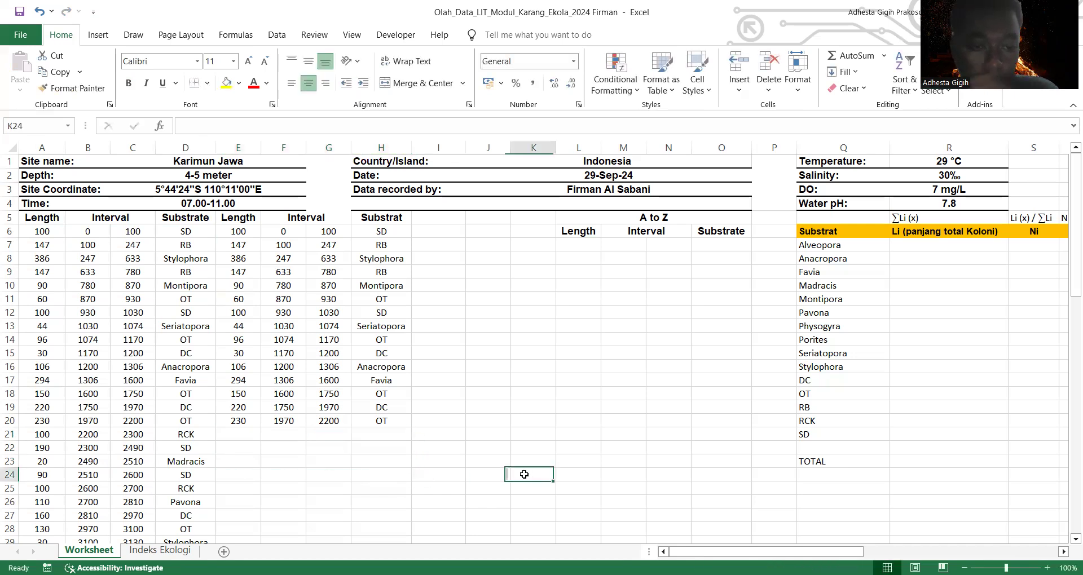
Step: Label the first group of copied records "Segmen 1" in cell I6
scroll(312, 397, down, 1)
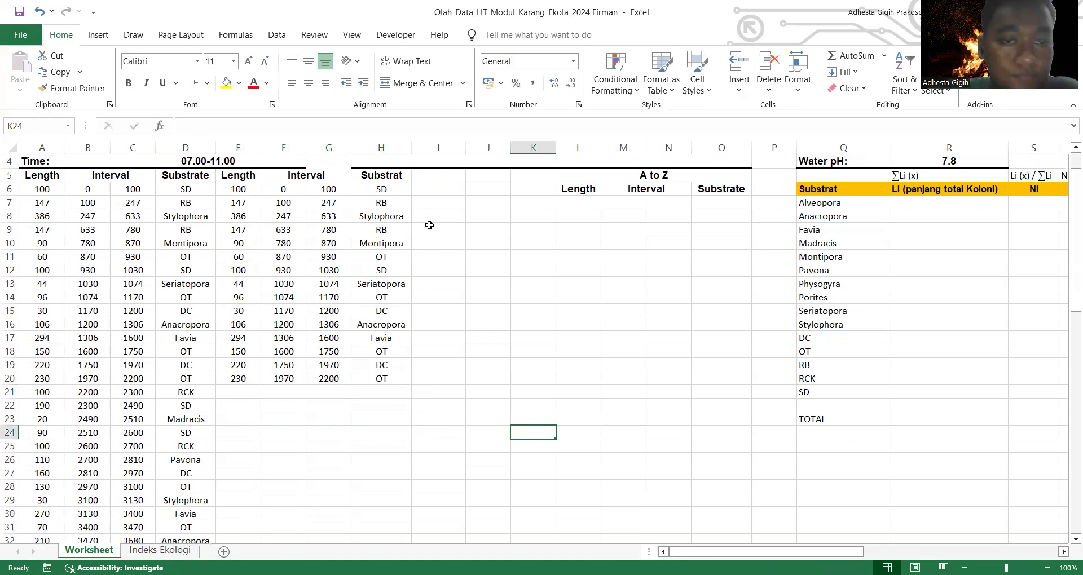
click(432, 192)
text(Segem)
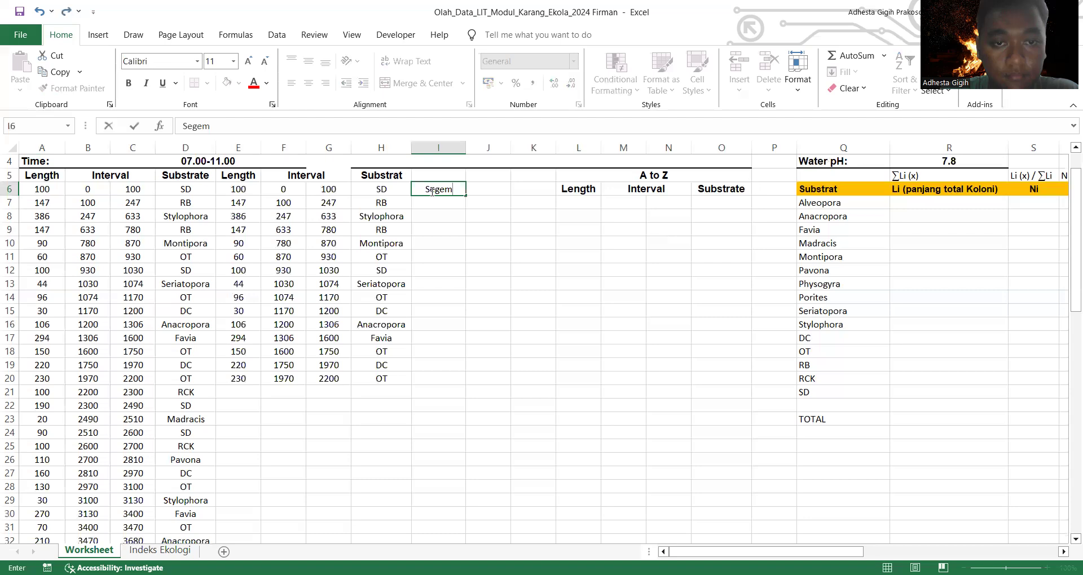
key(BackSpace)
key(BackSpace)
text(m)
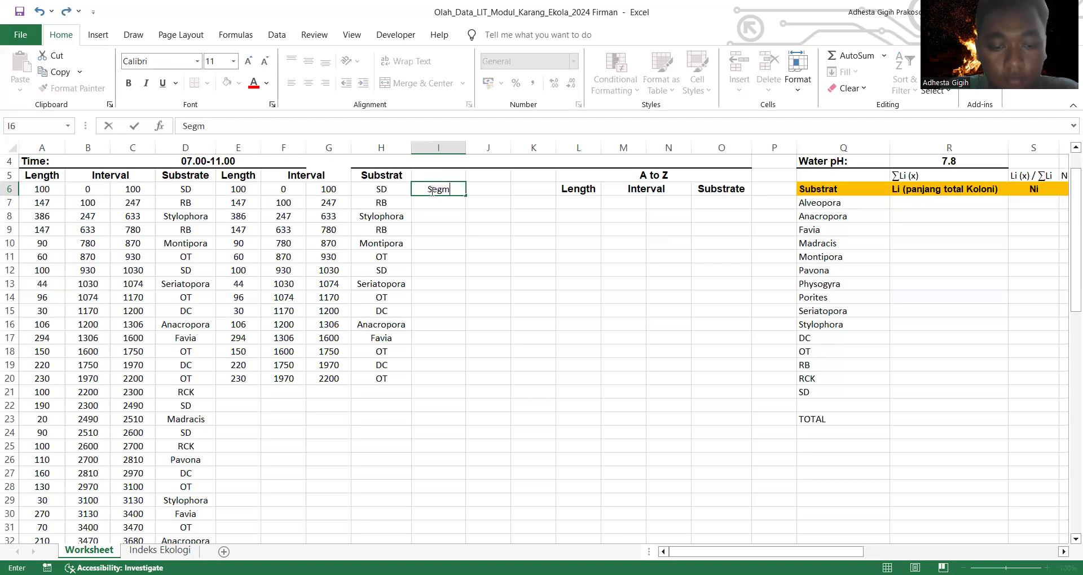
text(enn)
key(BackSpace)
text(1)
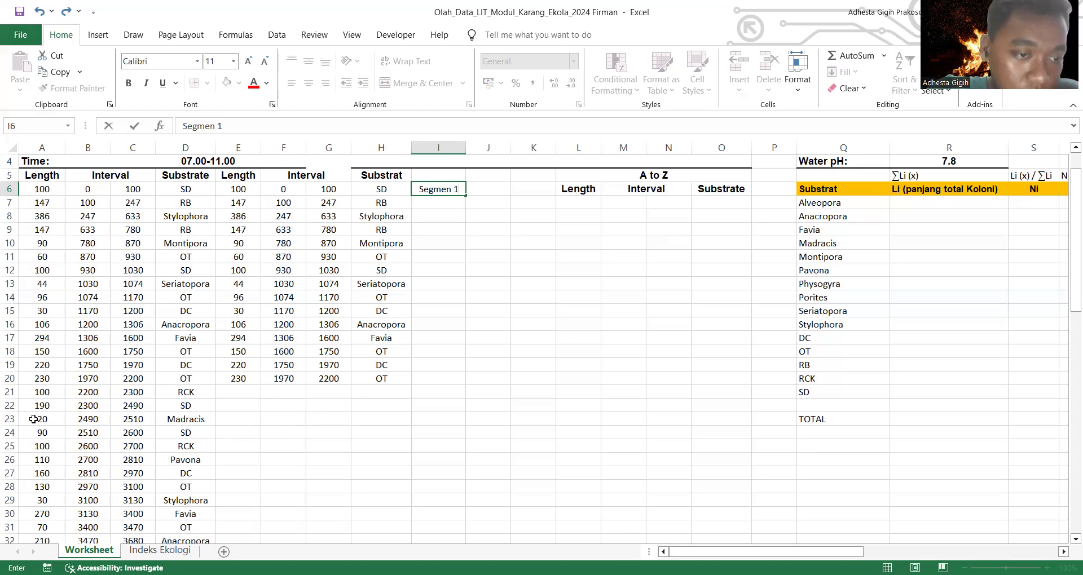
click(58, 420)
drag(59, 420, 194, 540)
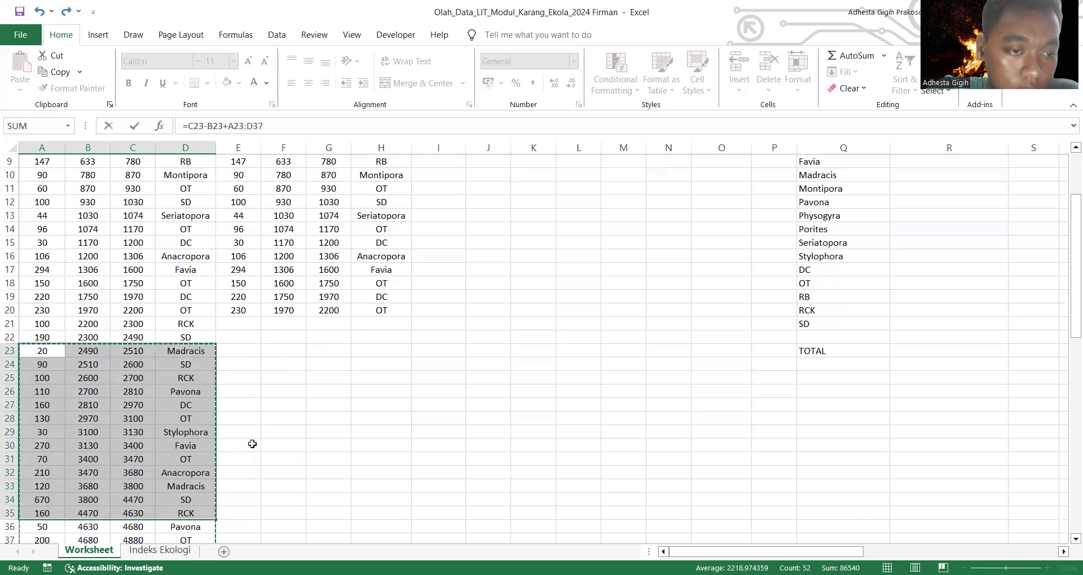
click(251, 445)
click(53, 356)
key(Return)
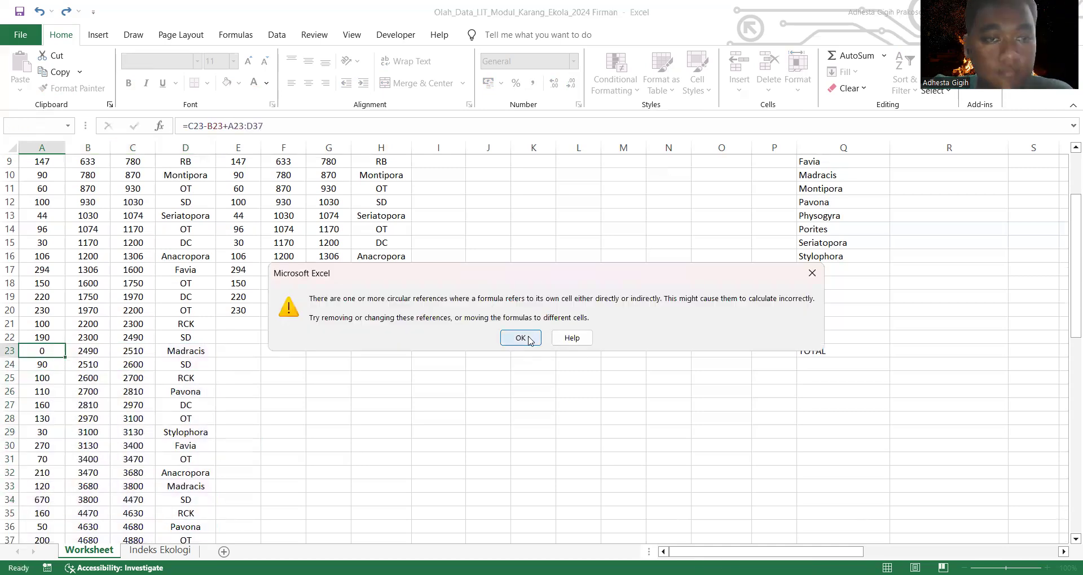
click(520, 338)
click(302, 359)
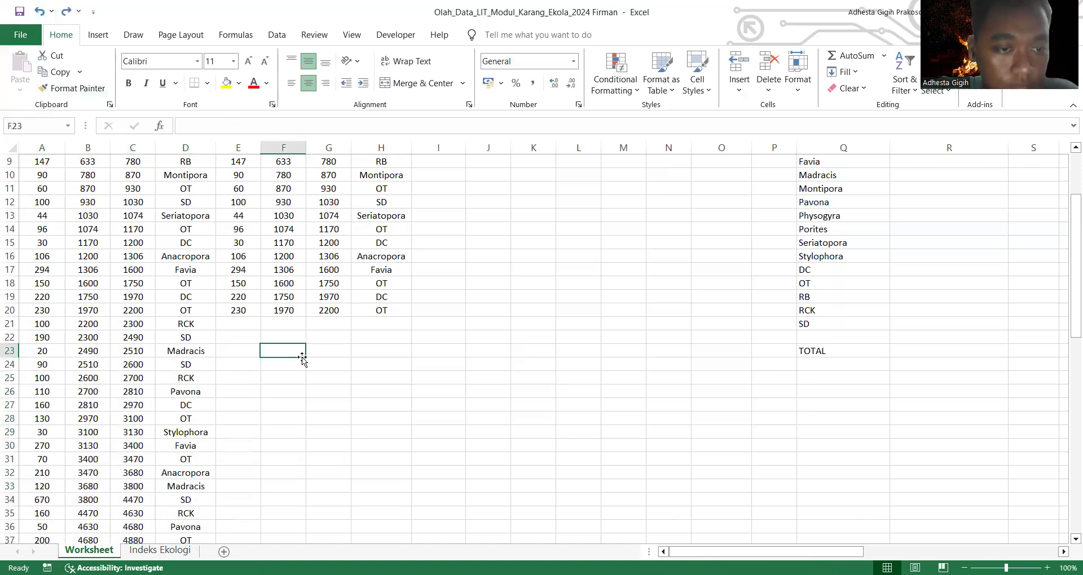
Step: Copy the transect records in A23:D35 and paste them as values into the second block starting at E22
drag(29, 352, 181, 512)
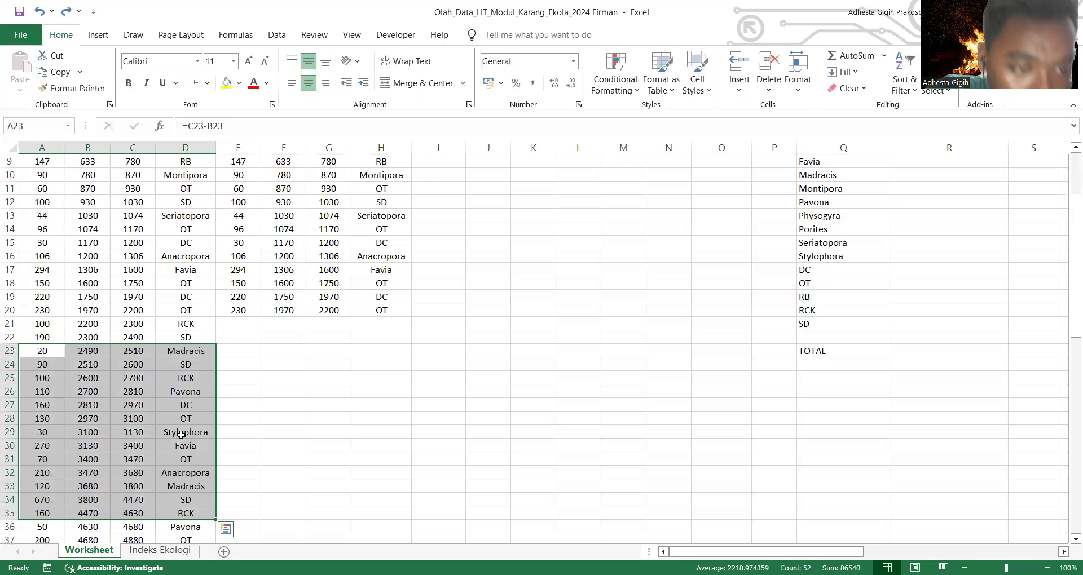
right_click(186, 393)
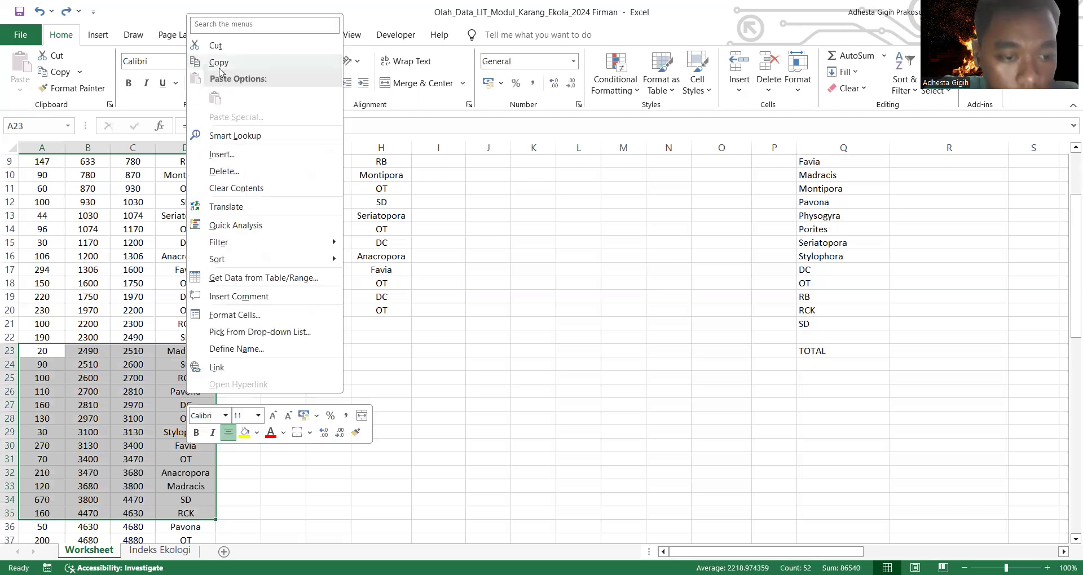
click(219, 67)
click(243, 337)
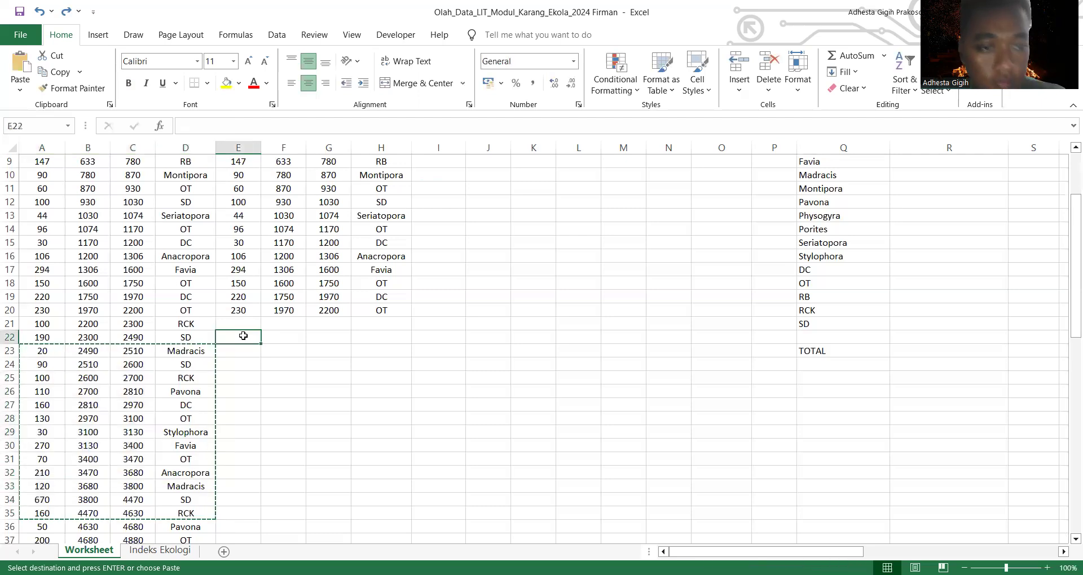
key(ctrl+v)
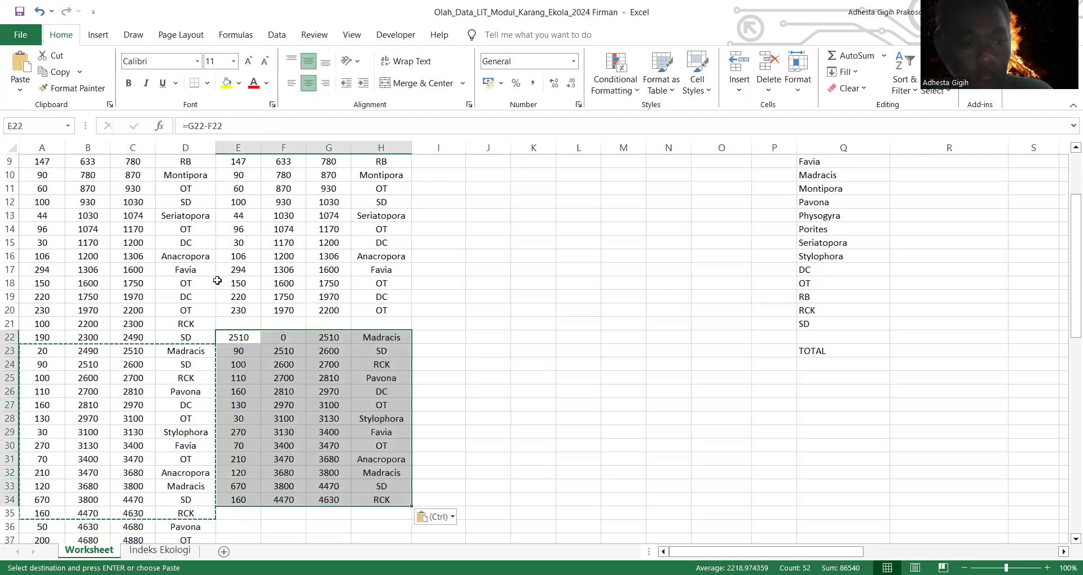
key(ctrl+z)
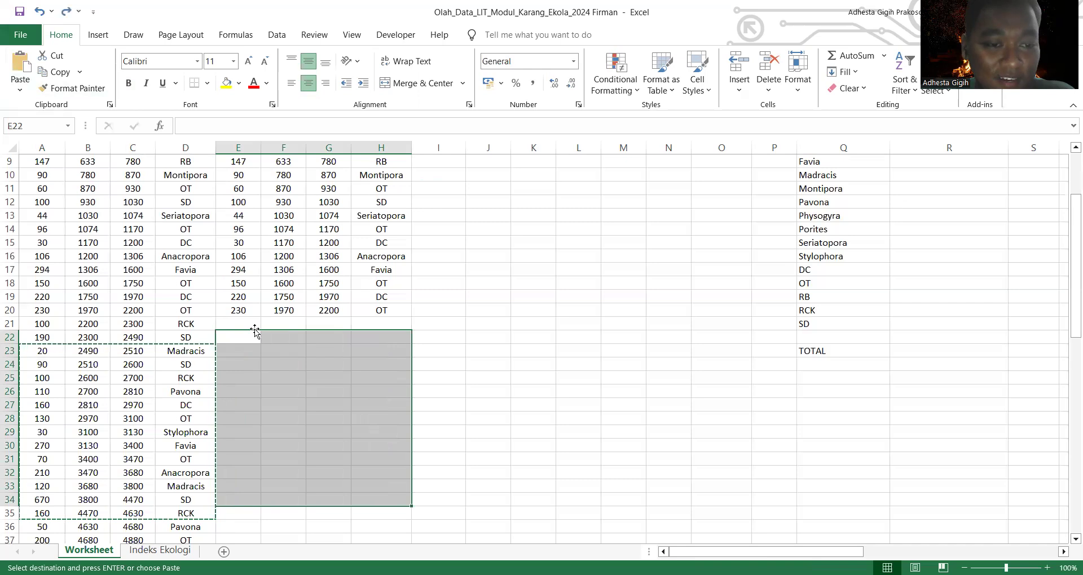
right_click(245, 335)
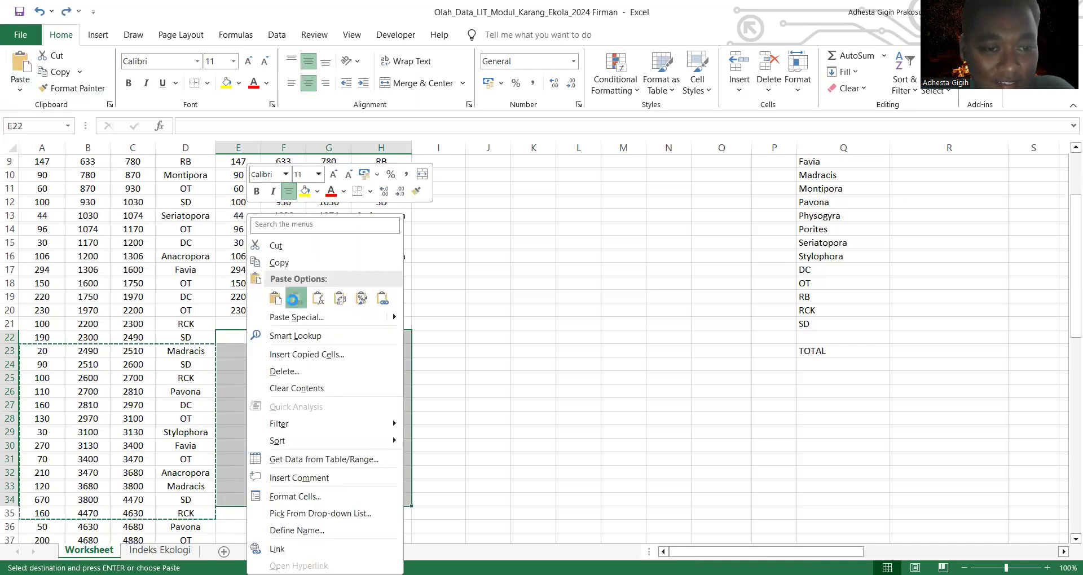
click(293, 299)
click(439, 406)
scroll(429, 404, up, 3)
scroll(429, 404, down, 2)
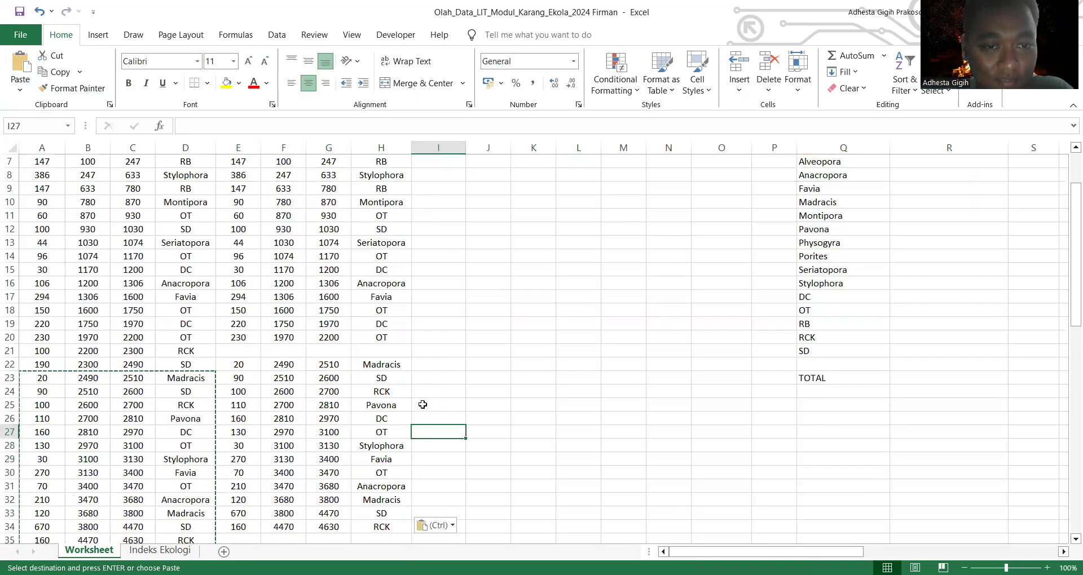
Step: Label the second group of copied records "Segmen 2" in cell I22
click(440, 364)
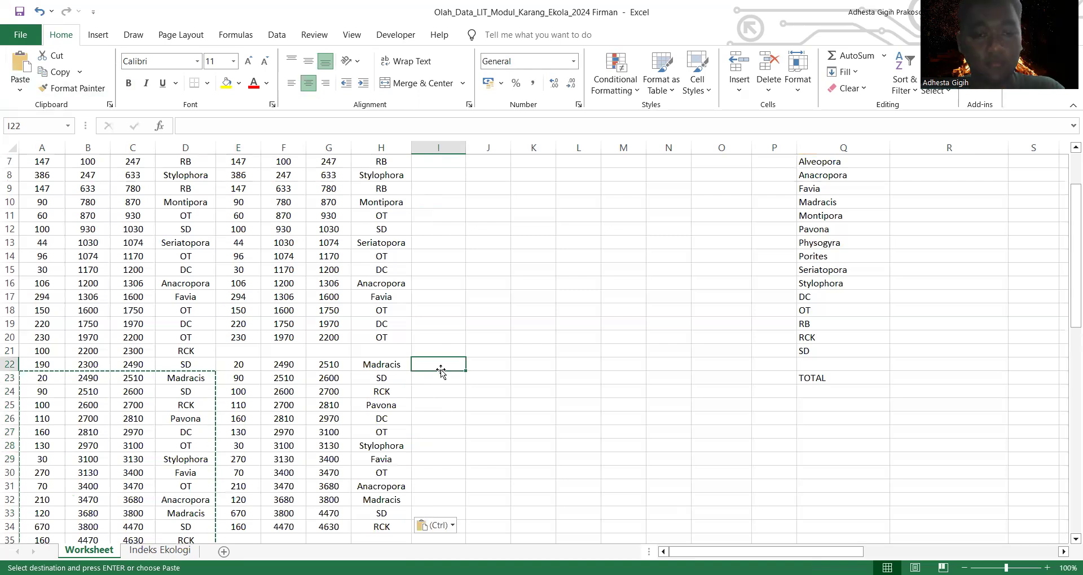
text(Segmen 1)
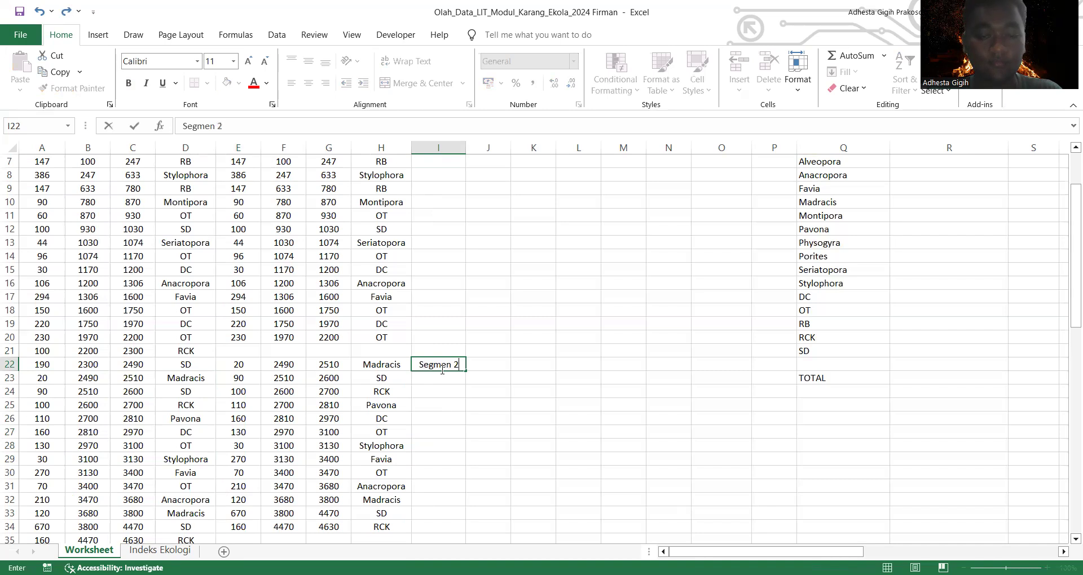
scroll(397, 429, down, 4)
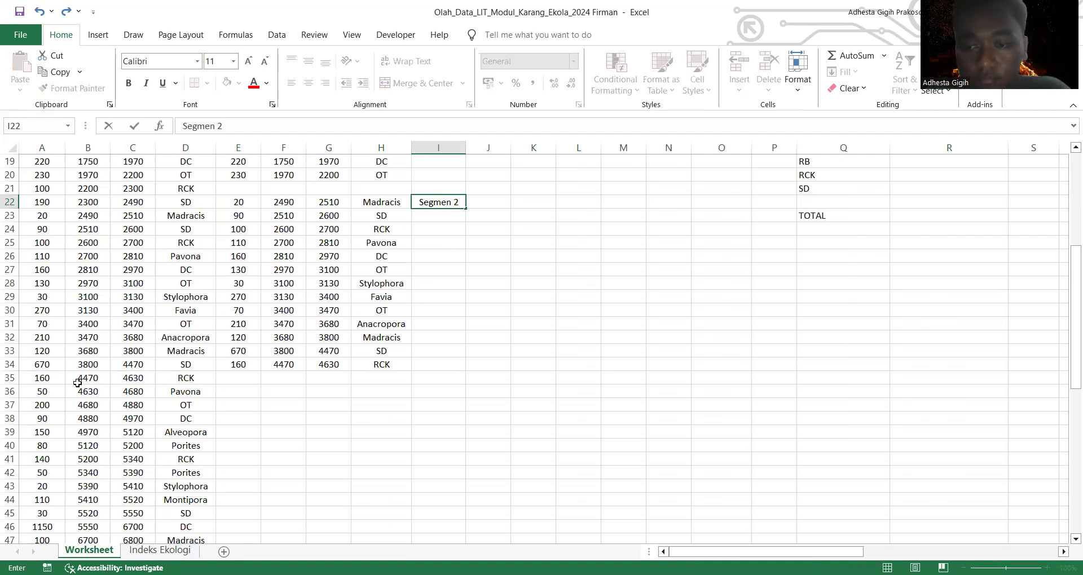
scroll(74, 400, down, 1)
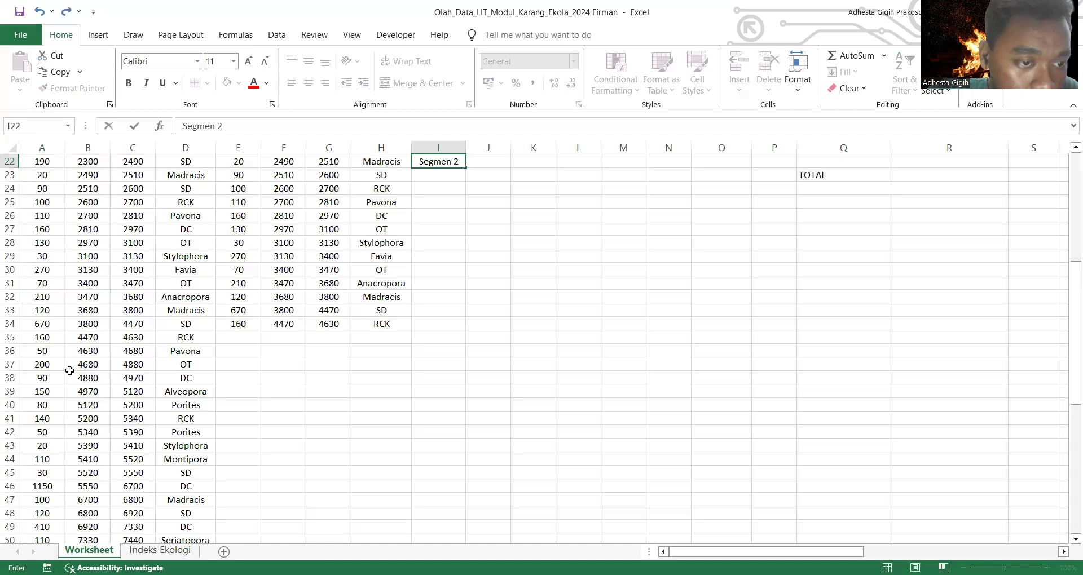
click(35, 392)
drag(107, 393, 200, 437)
key(F2)
click(197, 435)
click(272, 338)
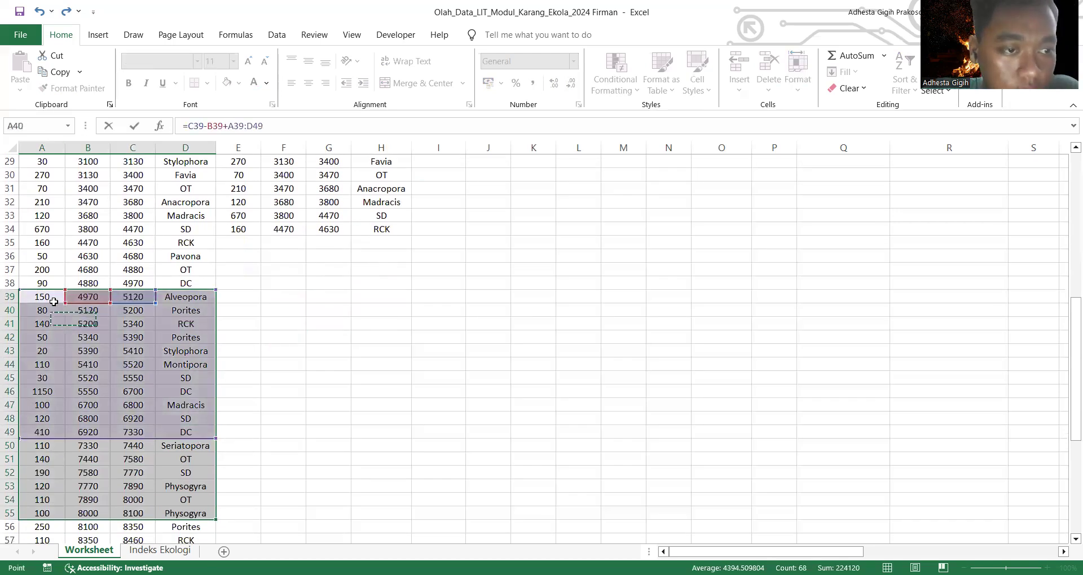
click(37, 297)
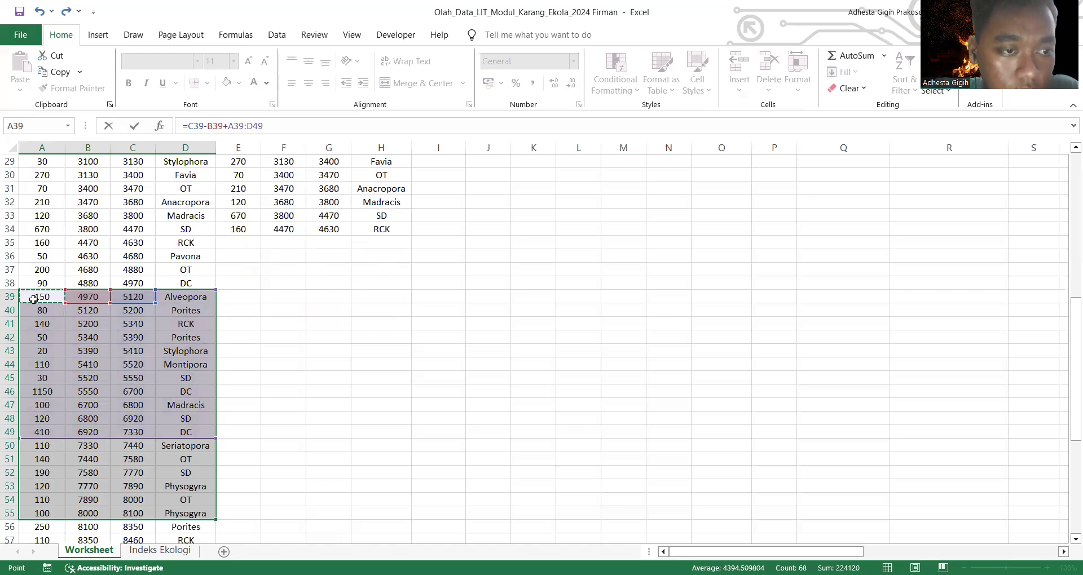
shift+click(194, 433)
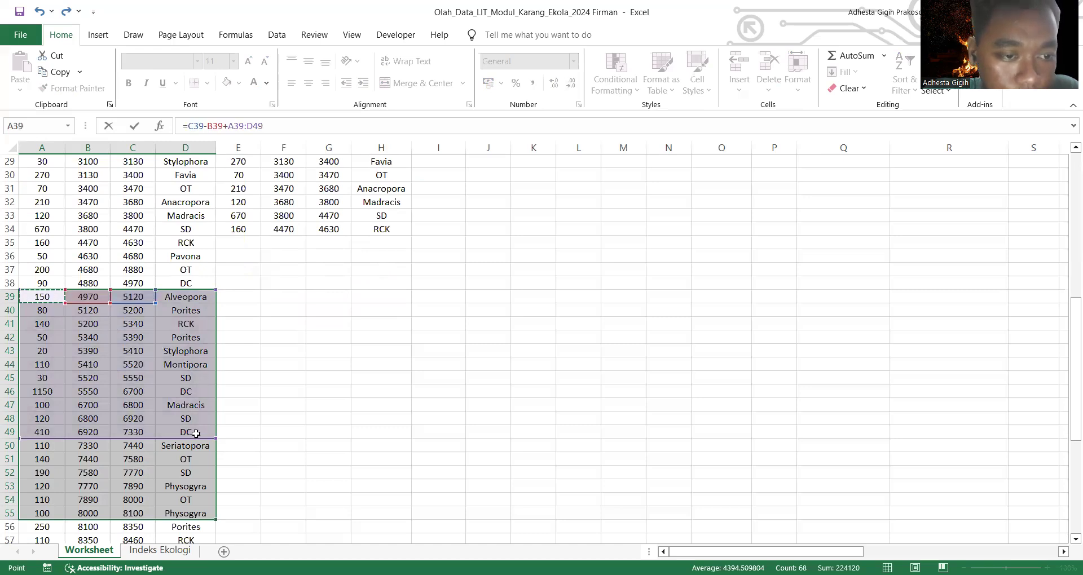
click(295, 410)
click(357, 417)
click(307, 377)
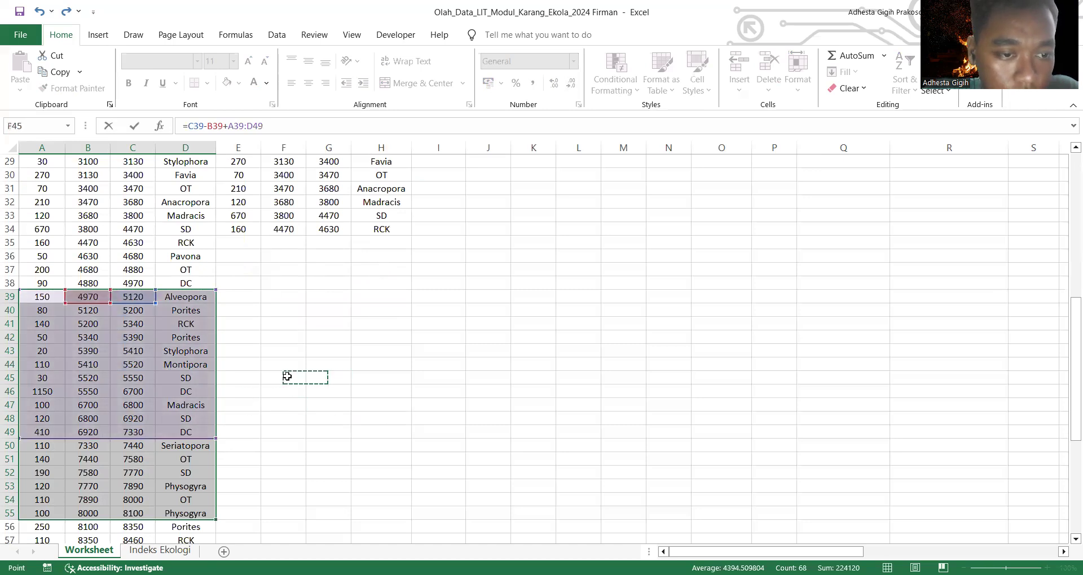
click(287, 377)
click(256, 440)
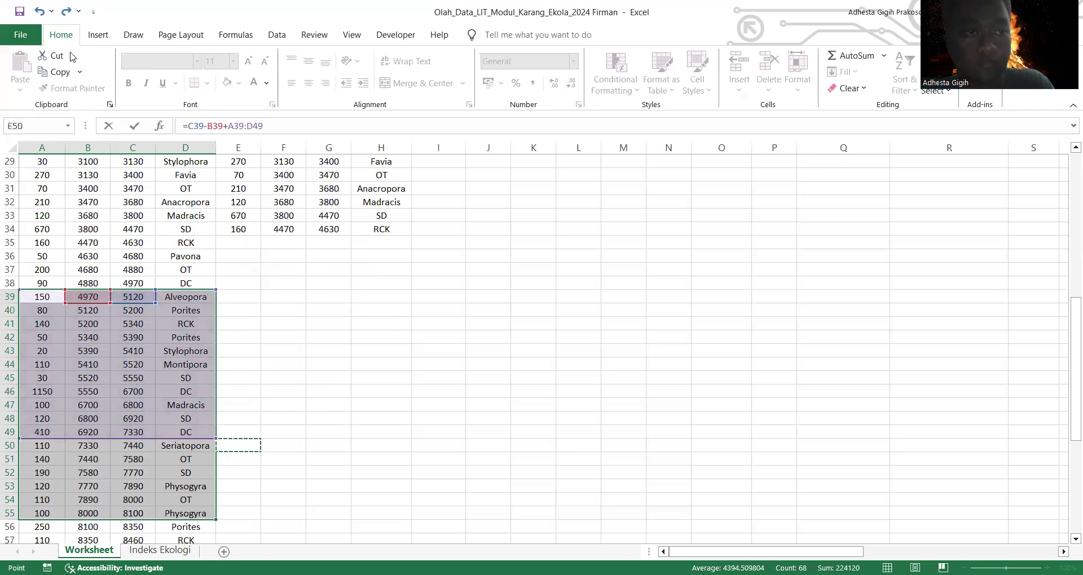
click(40, 16)
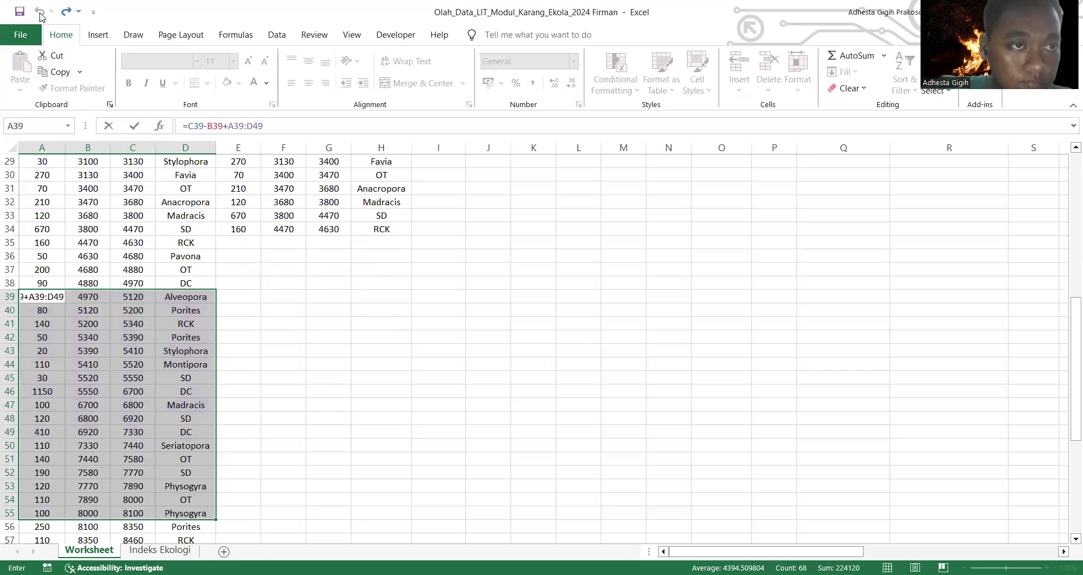
click(60, 299)
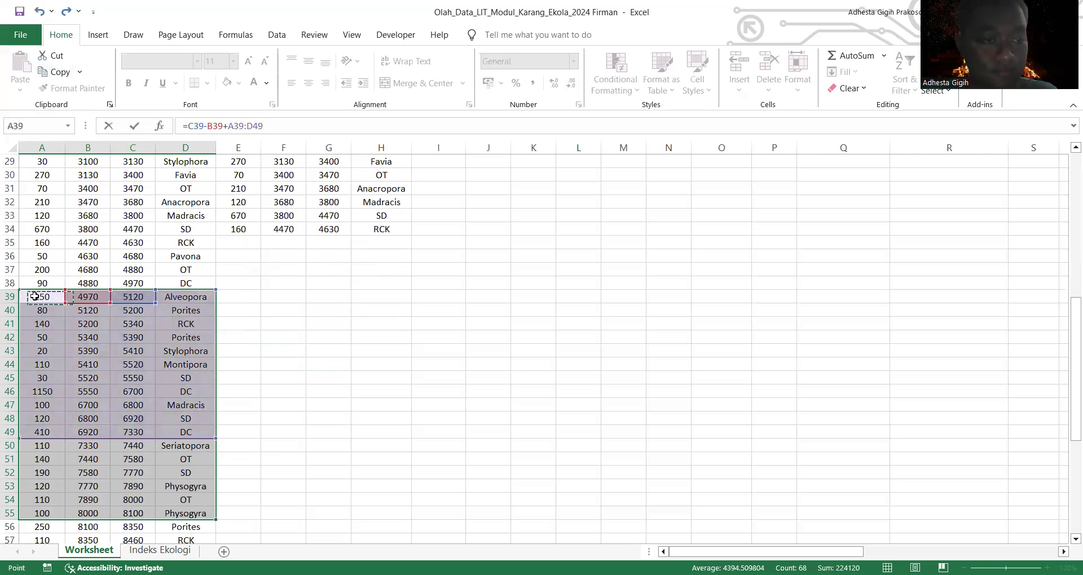
click(45, 15)
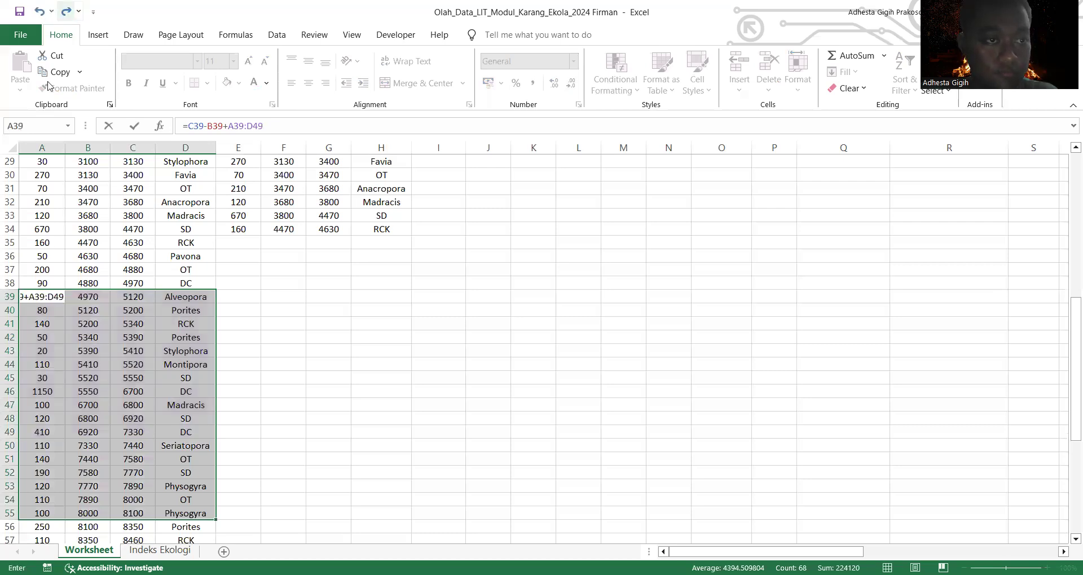
click(40, 320)
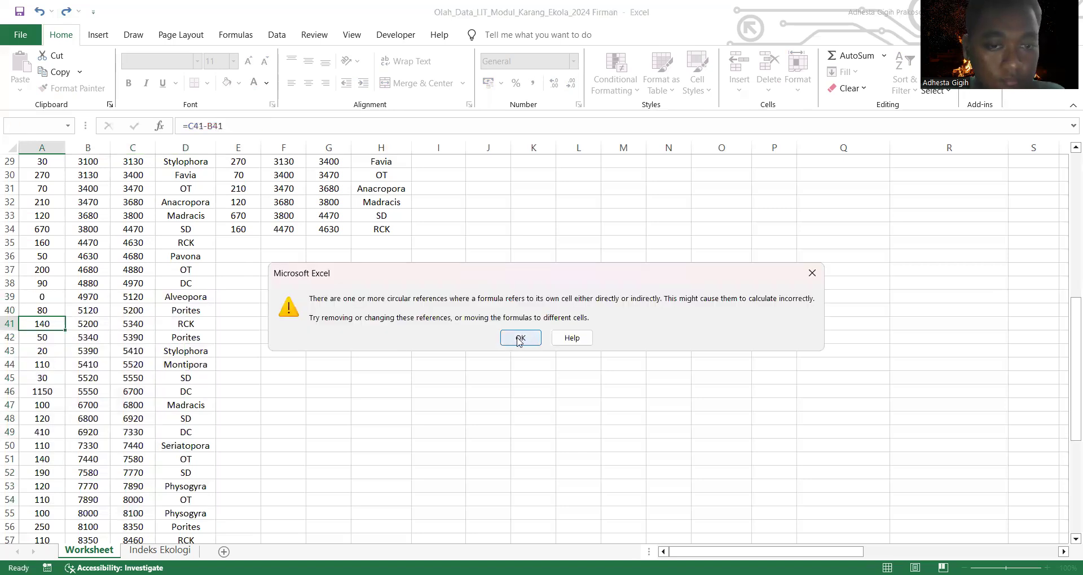
click(526, 340)
click(40, 12)
click(238, 350)
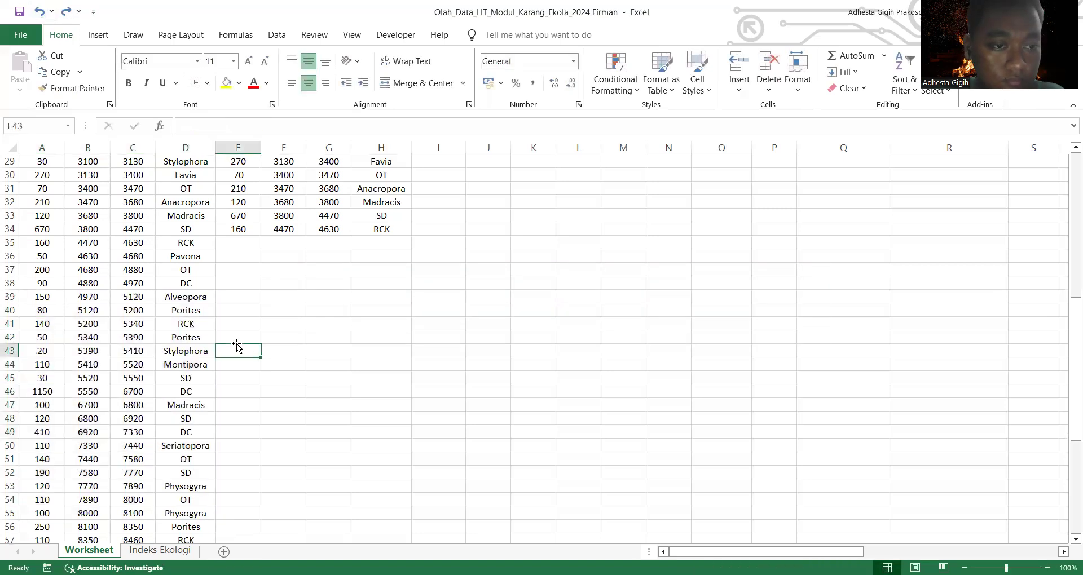
Step: Copy the transect records in A39:D49 and paste them as values into the second block starting at E36
drag(32, 295, 189, 435)
drag(135, 358, 135, 358)
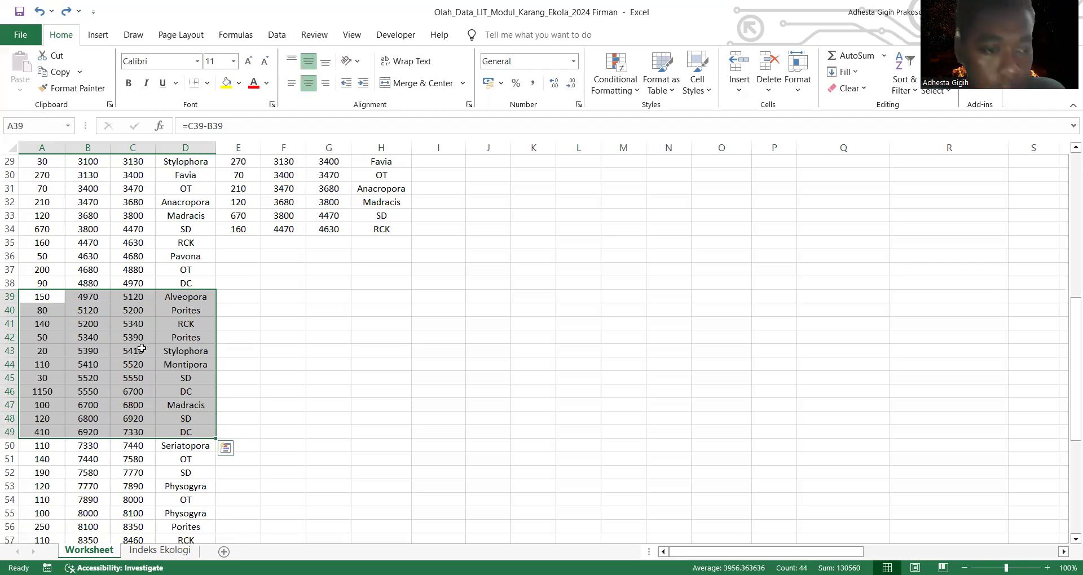
right_click(142, 349)
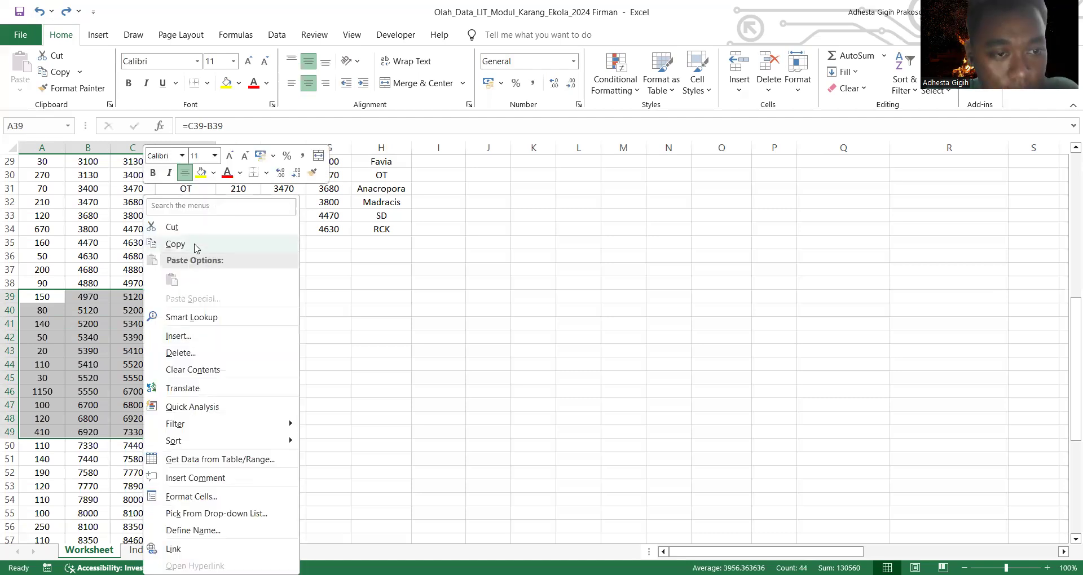
click(197, 248)
click(246, 256)
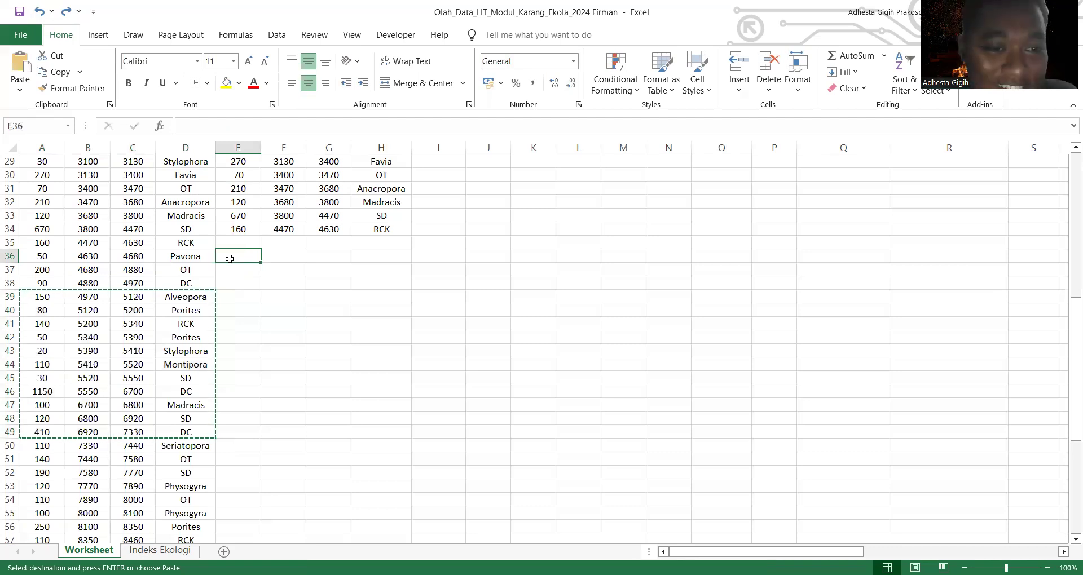
right_click(230, 258)
click(281, 298)
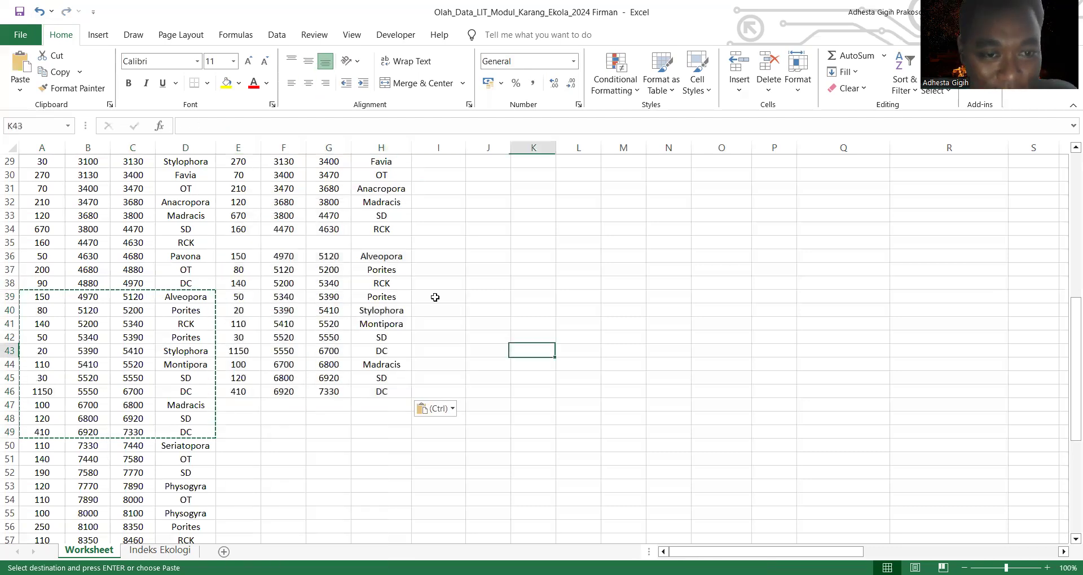
Step: Label the third group of copied records "Segmen 3" in cell I36
click(439, 256)
text(Se)
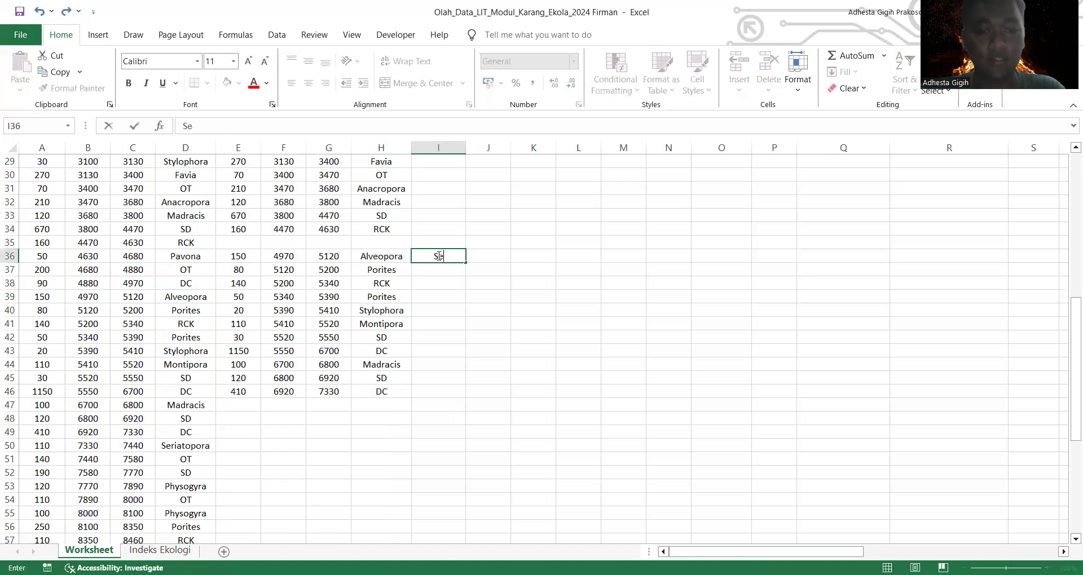
text(gmem)
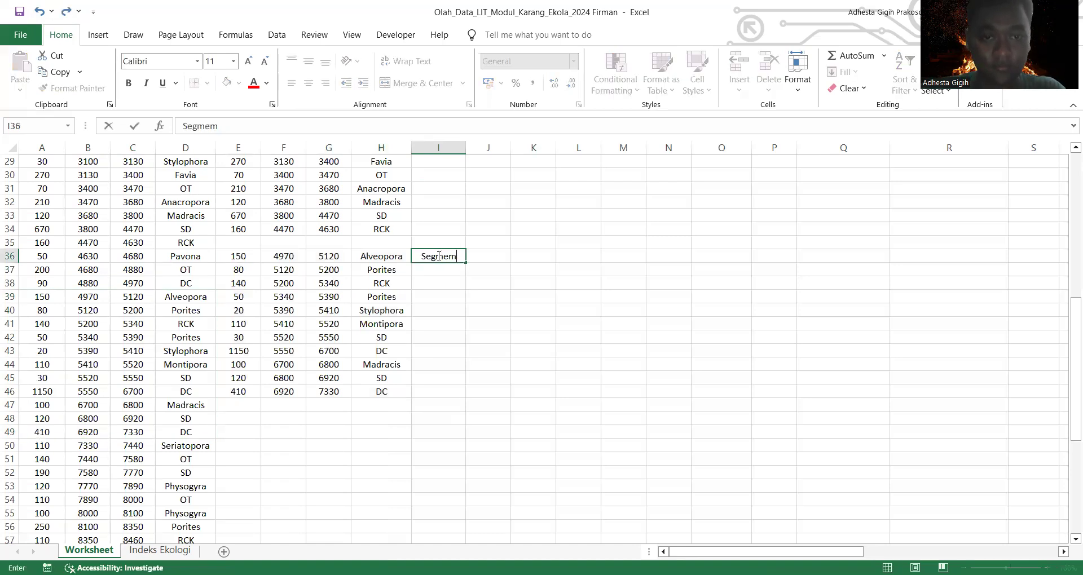
key(BackSpace)
text(n 3)
Step: Copy the transect records in A51:D65 and paste them as values into the second block starting at E48
scroll(200, 375, down, 7)
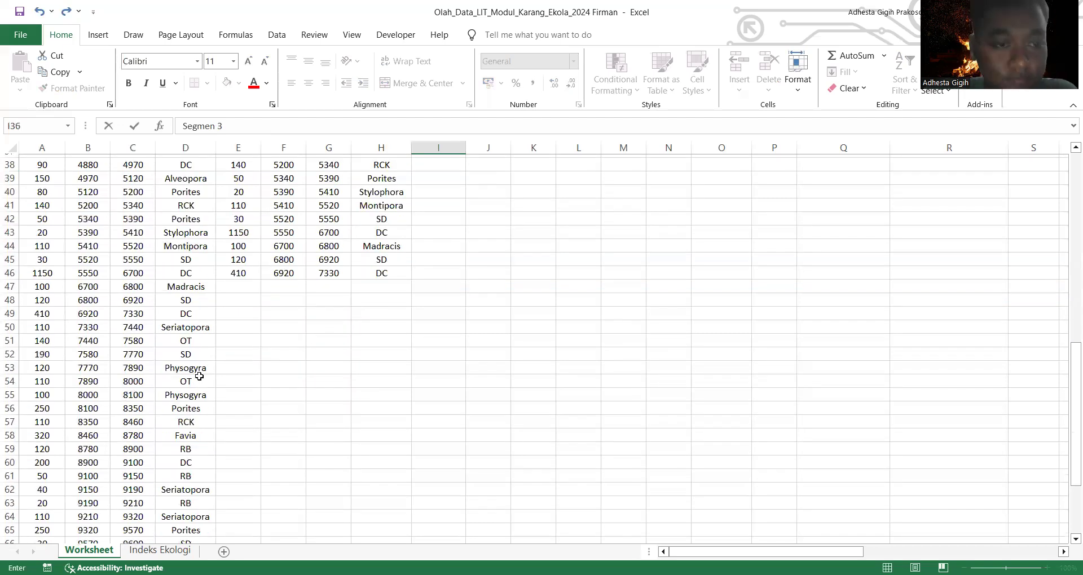
scroll(200, 377, up, 7)
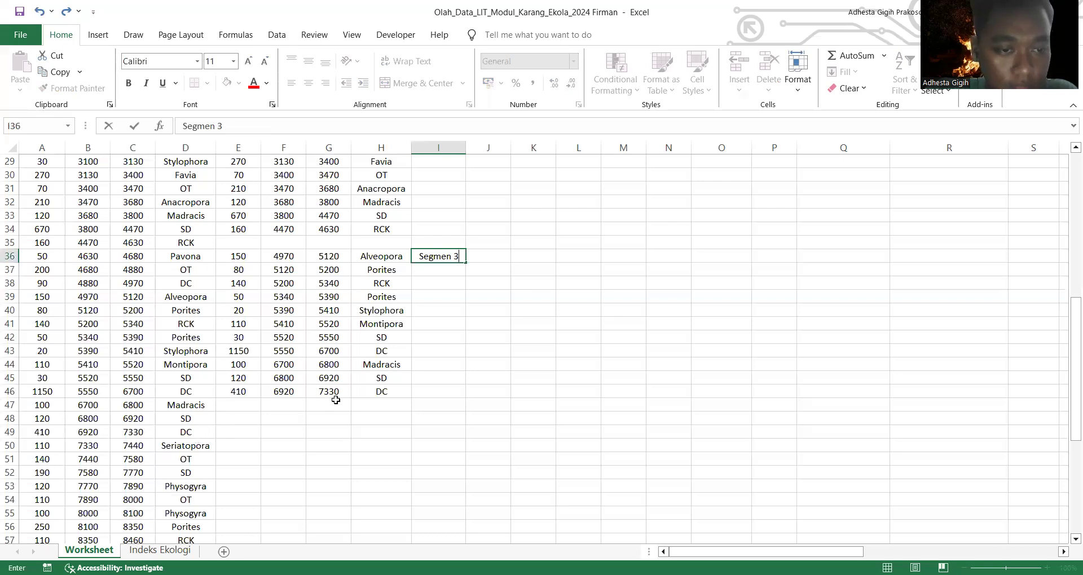
scroll(336, 401, up, 7)
scroll(335, 400, down, 10)
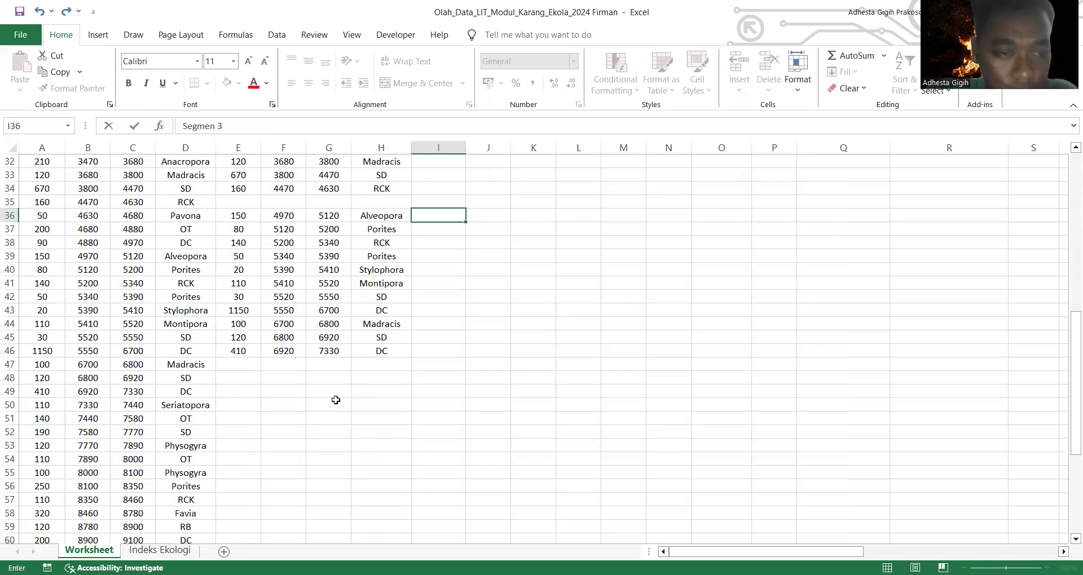
drag(35, 338, 189, 525)
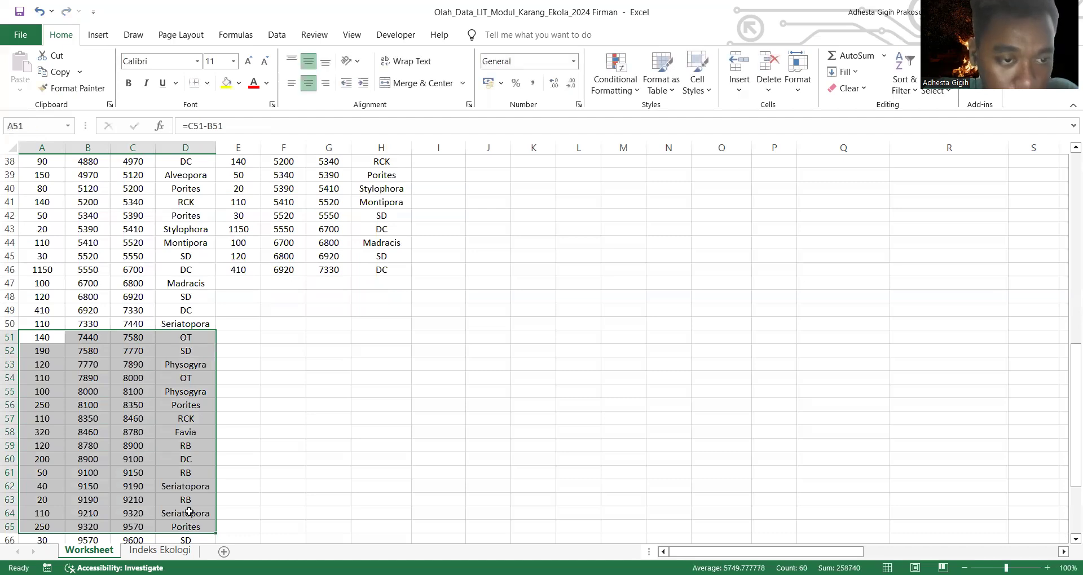
right_click(172, 433)
click(213, 104)
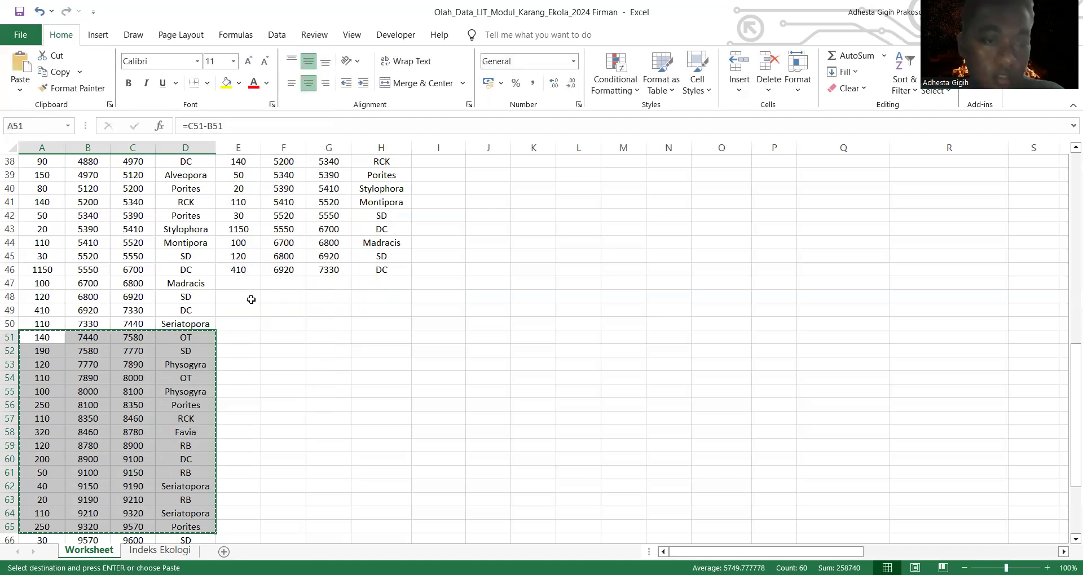
click(251, 300)
key(ctrl+v)
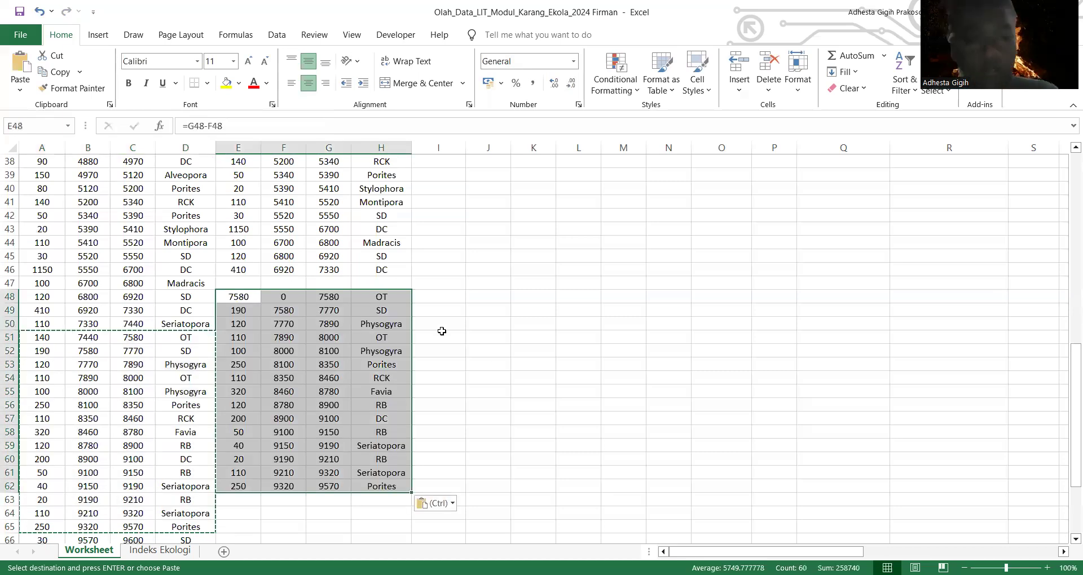
click(41, 16)
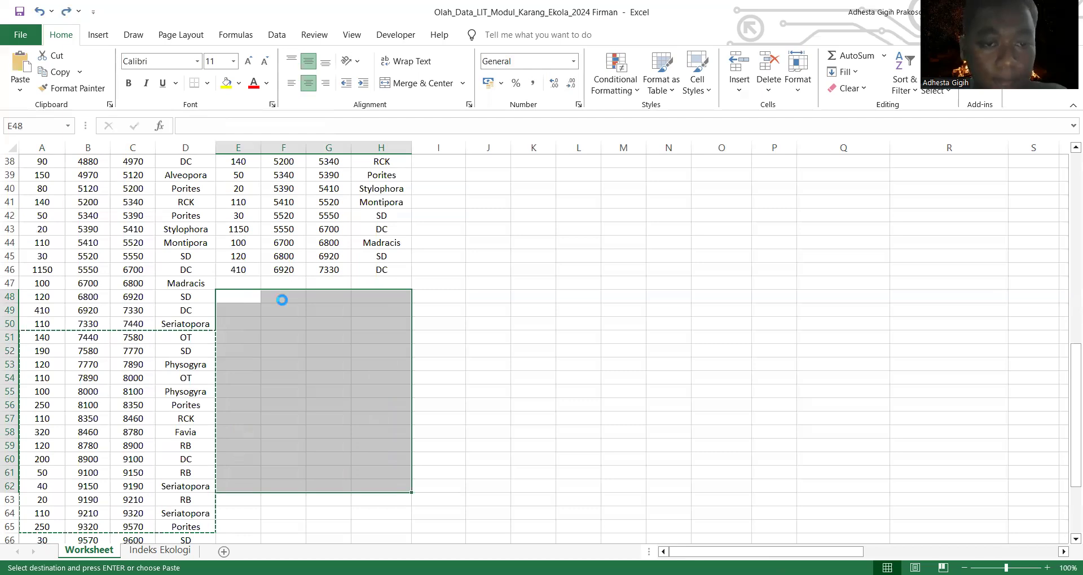
key(ctrl+v)
Step: Label the fourth group of copied records "Segmen 4" in cell I48
click(435, 305)
click(435, 294)
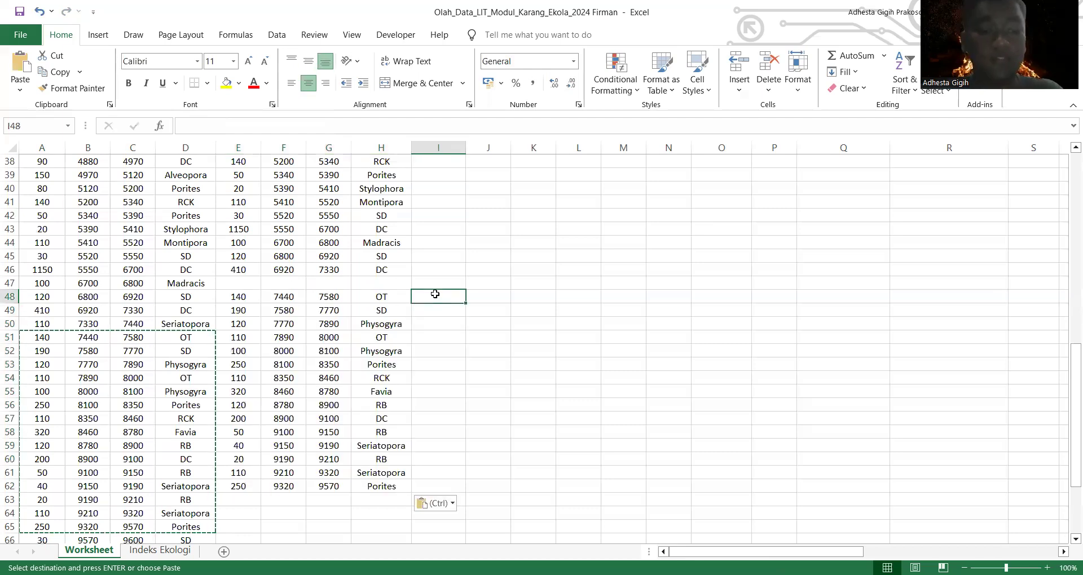
text(Se)
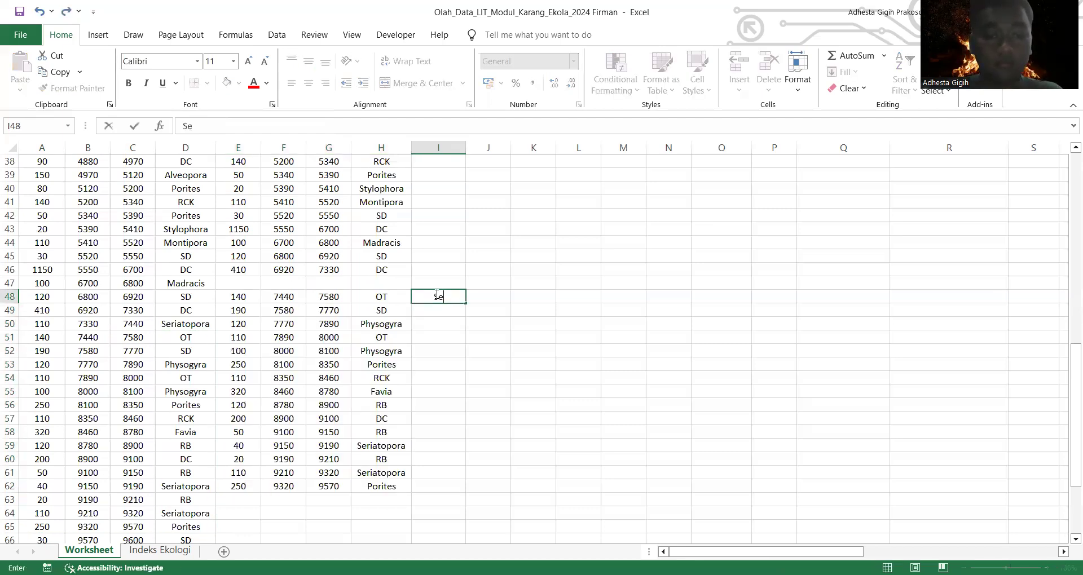
text(ge)
key(BackSpace)
text(men )
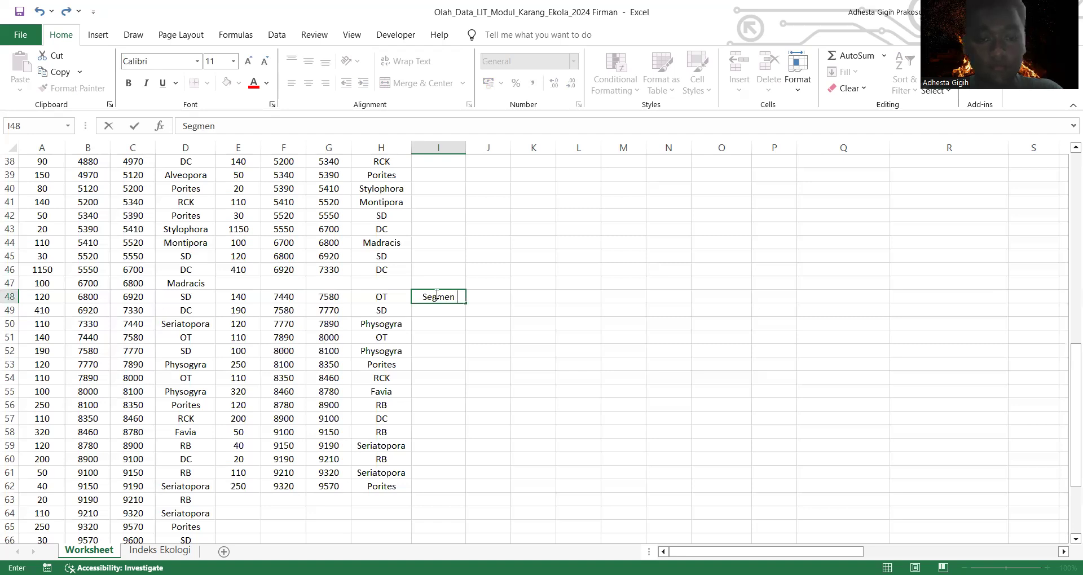
text(4)
key(Return)
Step: Set the end interval of the last Segmen 1 record in G20 to 2500
scroll(460, 355, up, 1)
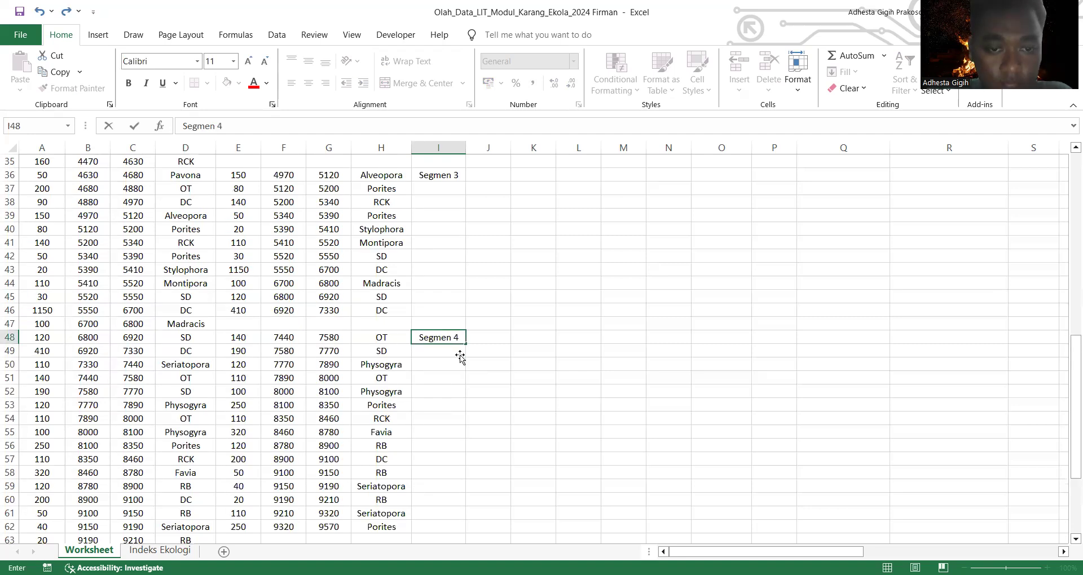
scroll(459, 354, up, 12)
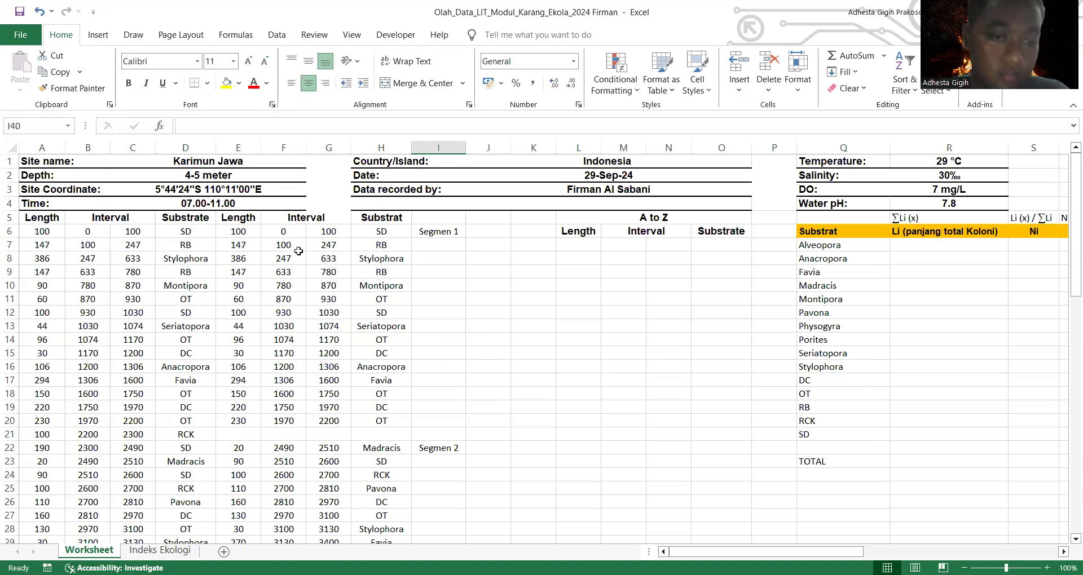
scroll(300, 233, down, 1)
scroll(300, 233, up, 1)
click(330, 422)
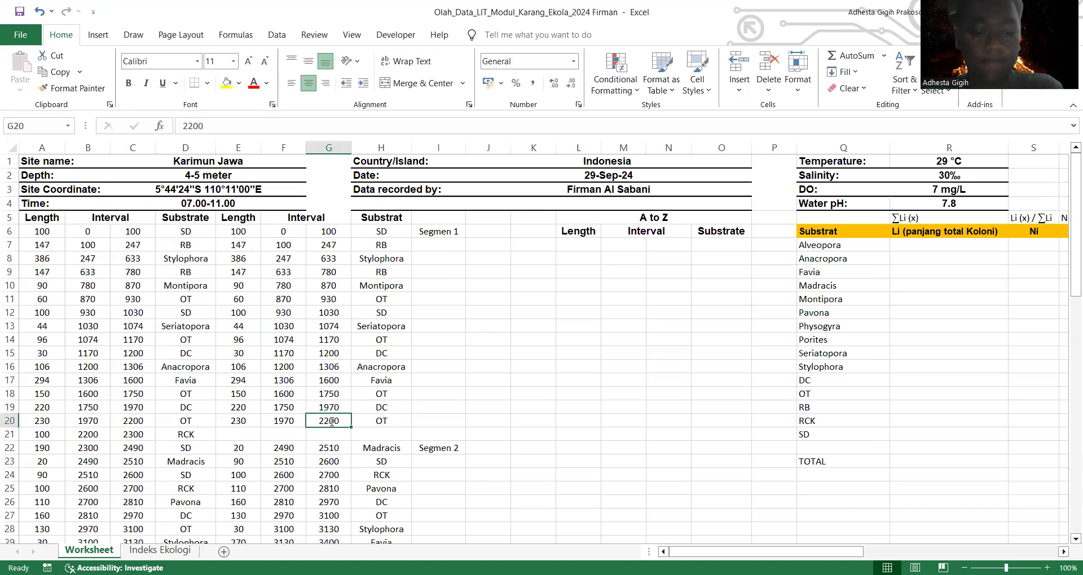
text(2500)
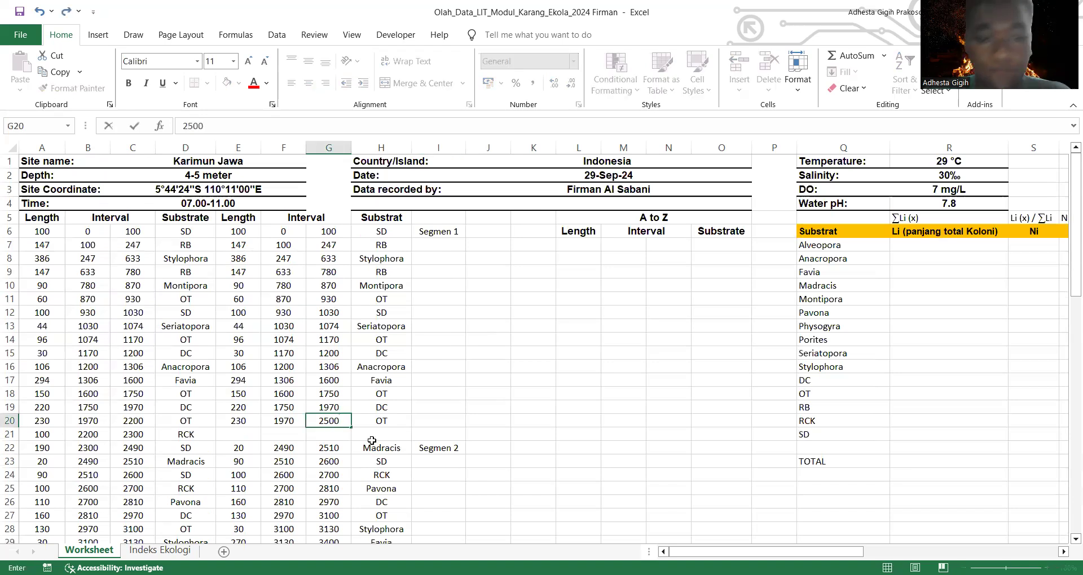
scroll(389, 451, down, 1)
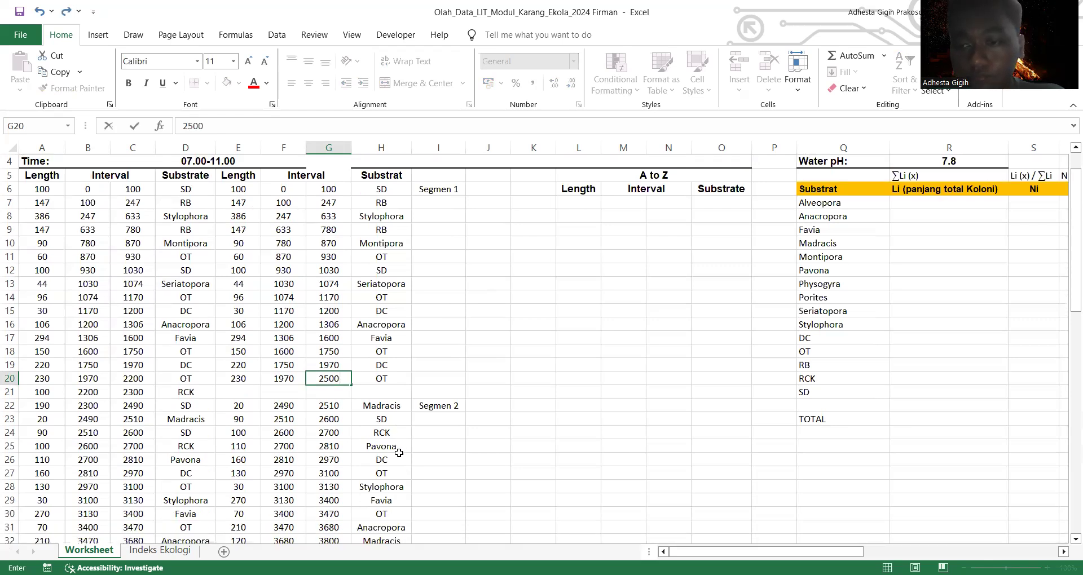
click(399, 450)
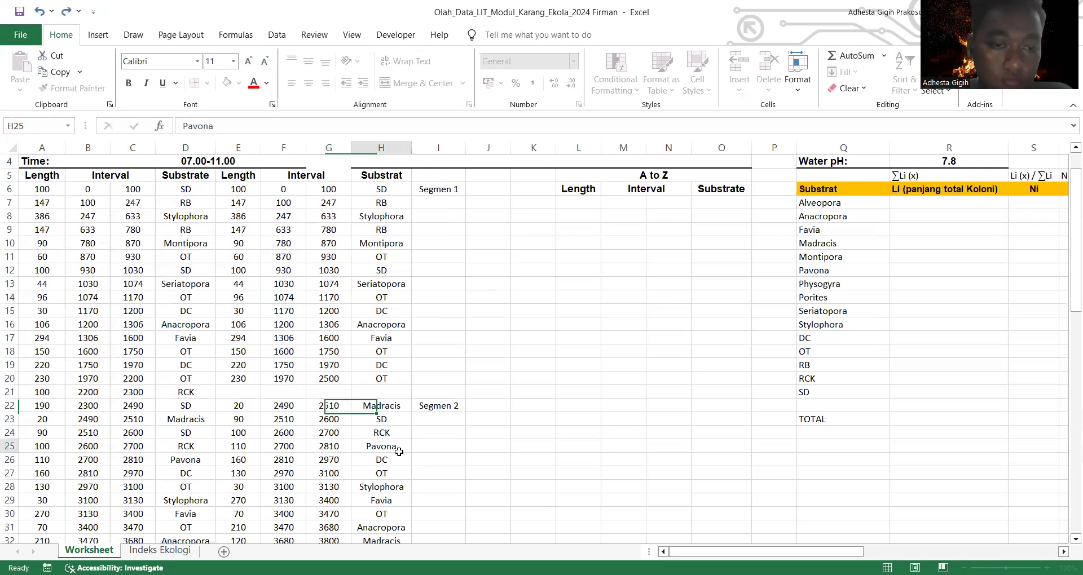
Step: Set the start interval of Segmen 2 in F22 to 2500 and its end interval in G34 to 4500
click(285, 407)
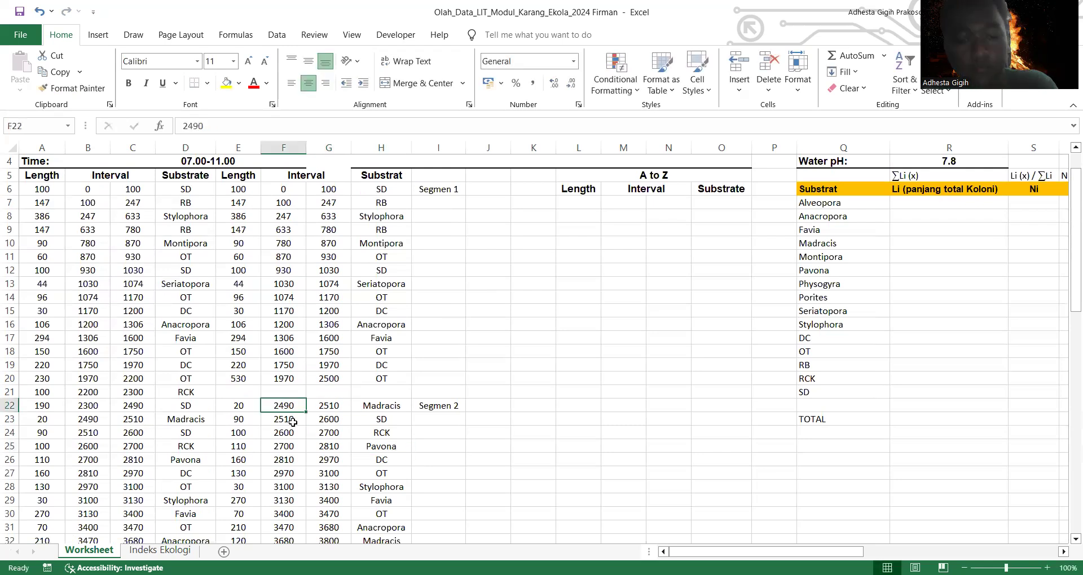
text(2500)
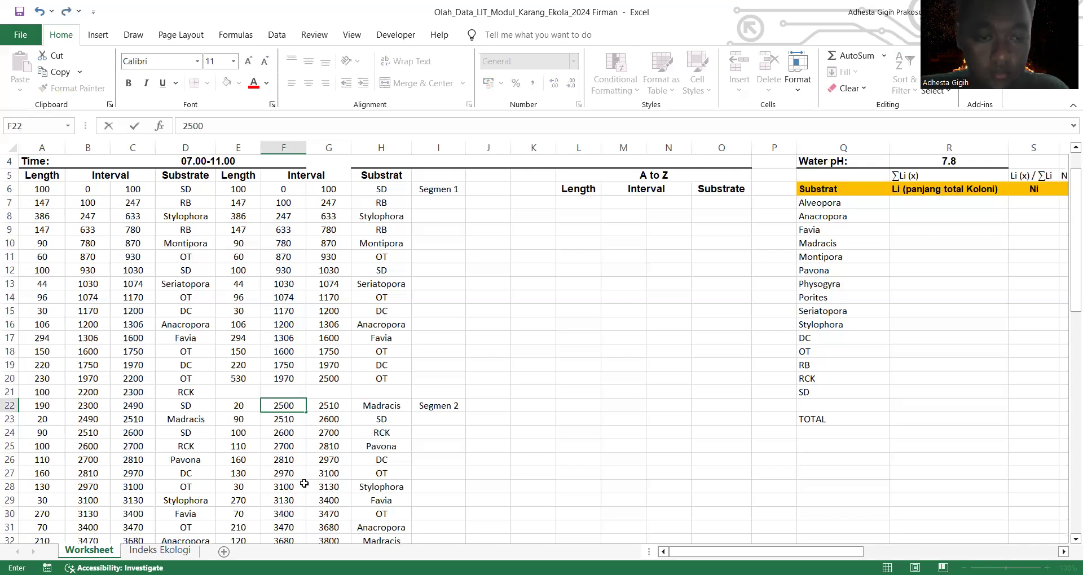
scroll(337, 446, down, 3)
click(337, 446)
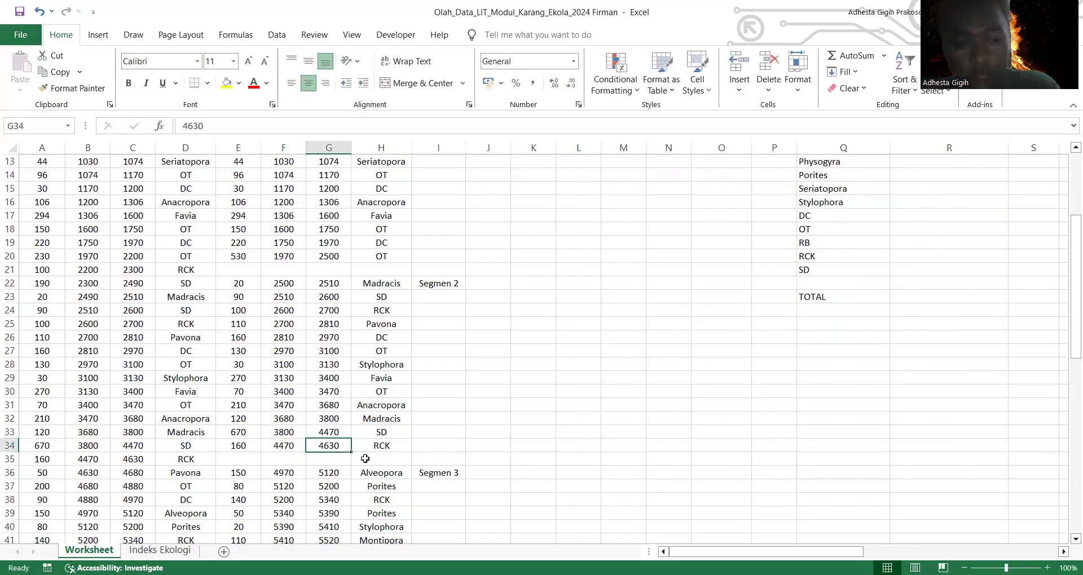
text(4500)
click(519, 444)
Step: Set the start interval of Segmen 3 in F36 to 5000 and its end interval in G46 to 7500
scroll(519, 444, down, 3)
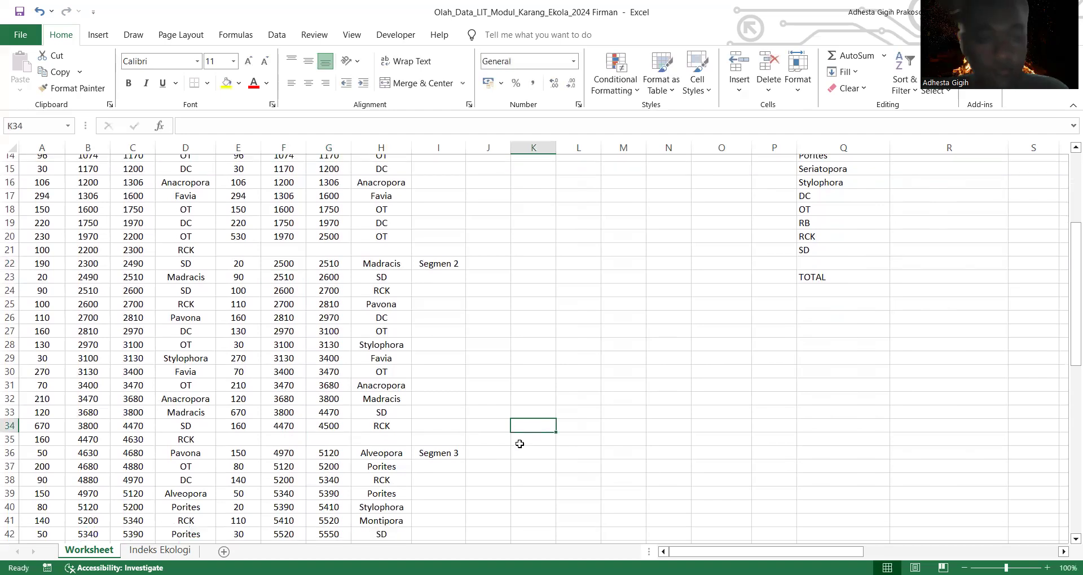
click(297, 353)
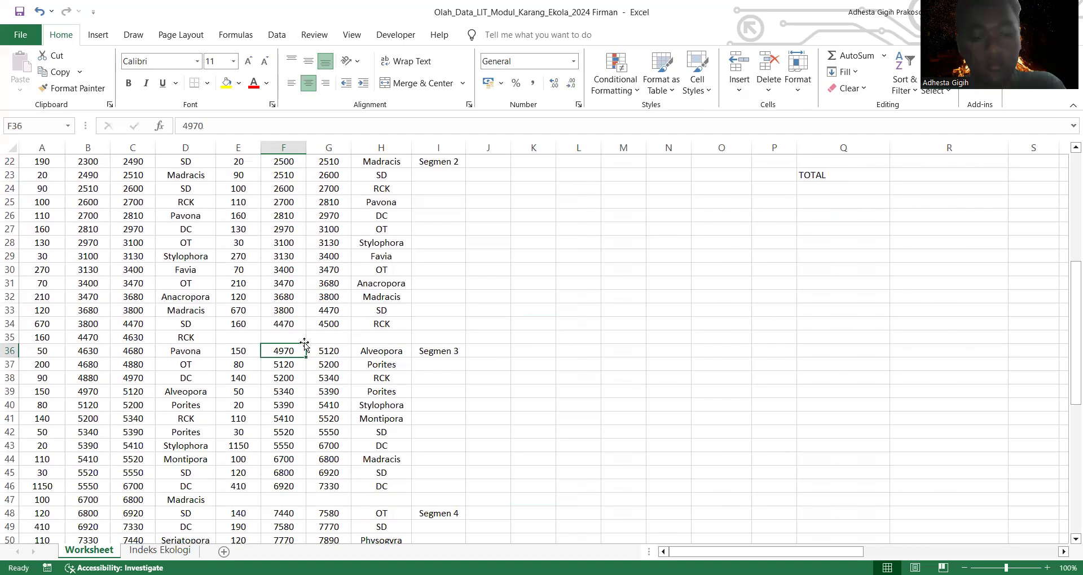
text(5000)
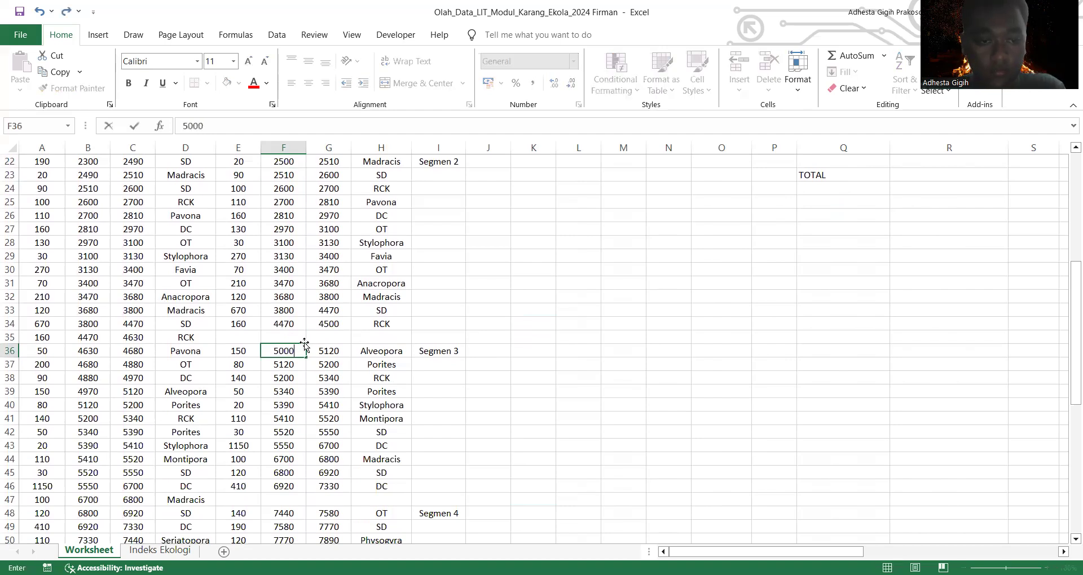
click(342, 487)
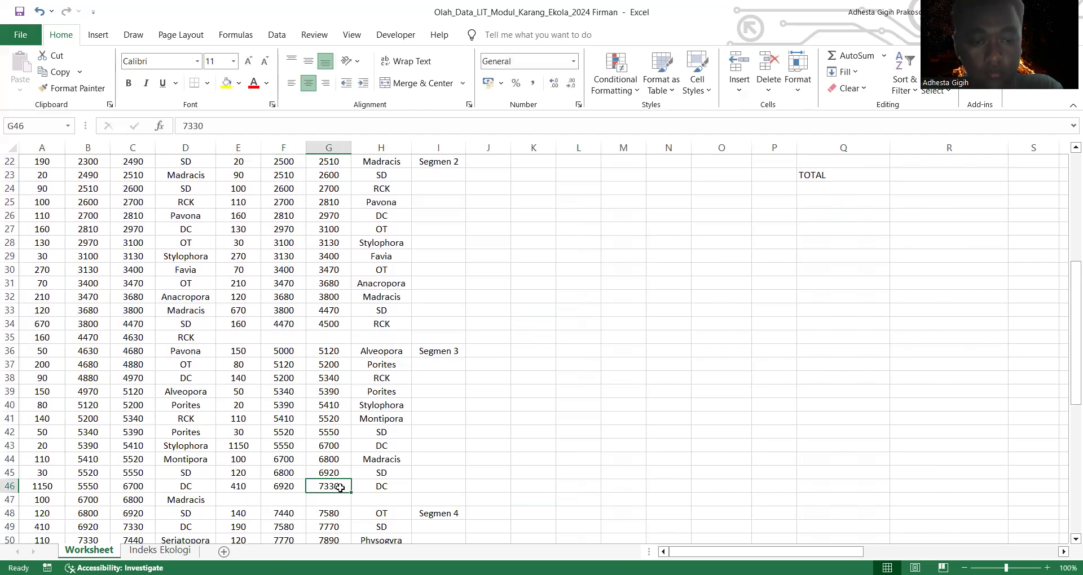
text(7500)
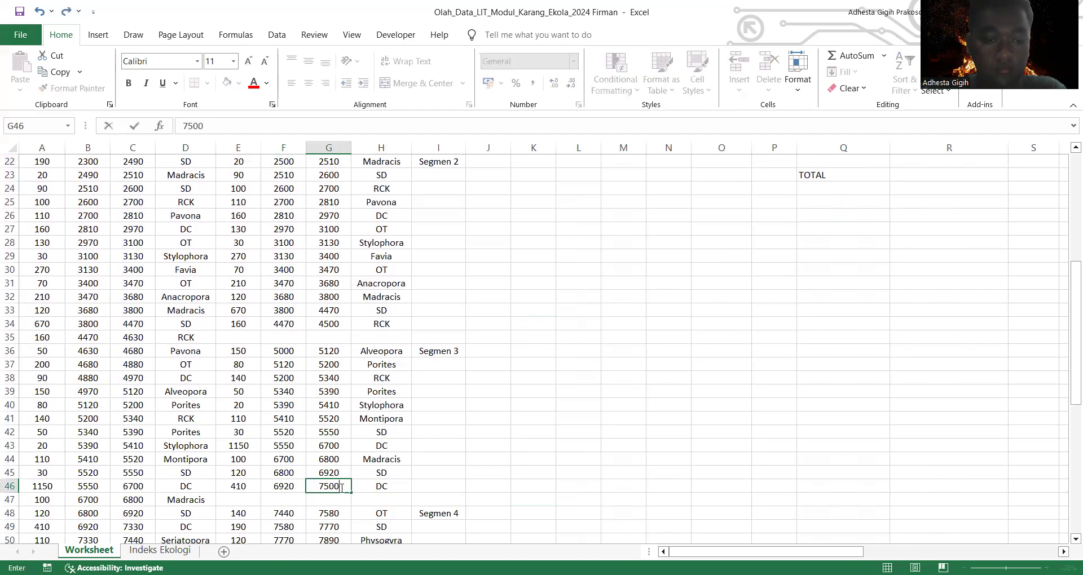
click(475, 505)
Step: Set the start interval of Segmen 4 in F48 to 7500 and its end interval in G62 to 9500
scroll(476, 505, down, 2)
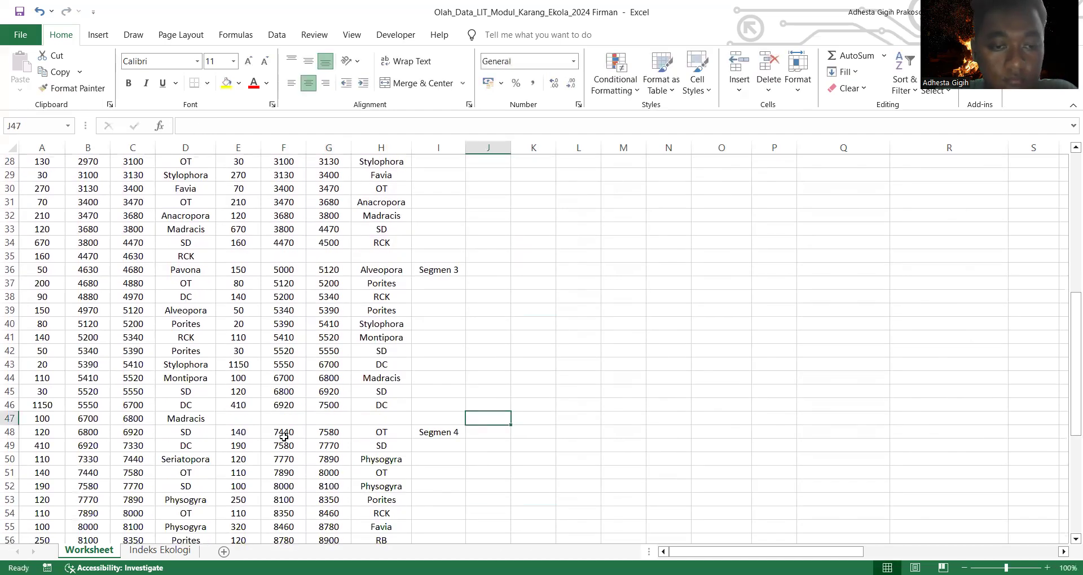
click(284, 434)
scroll(409, 463, down, 3)
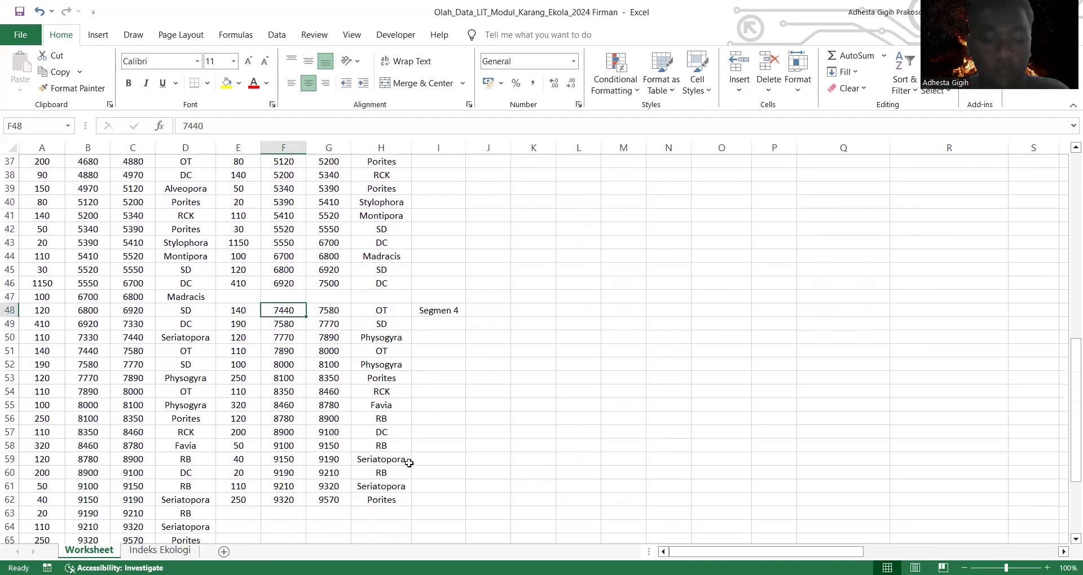
text(7500)
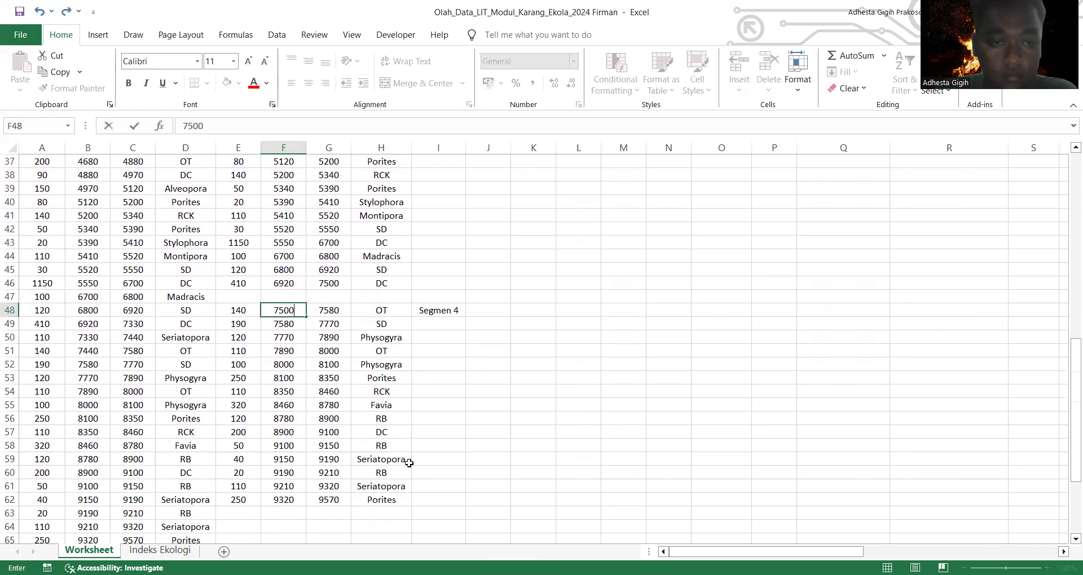
click(346, 500)
text(9500)
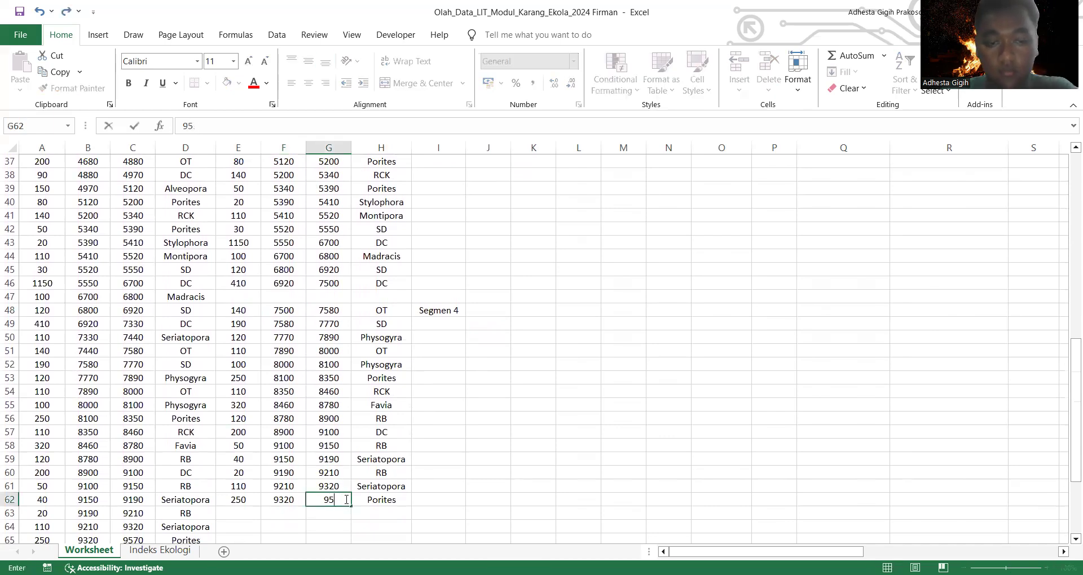
click(435, 508)
Step: Set the end interval of the last Segmen 1 record in G20 to 2000
scroll(435, 508, up, 9)
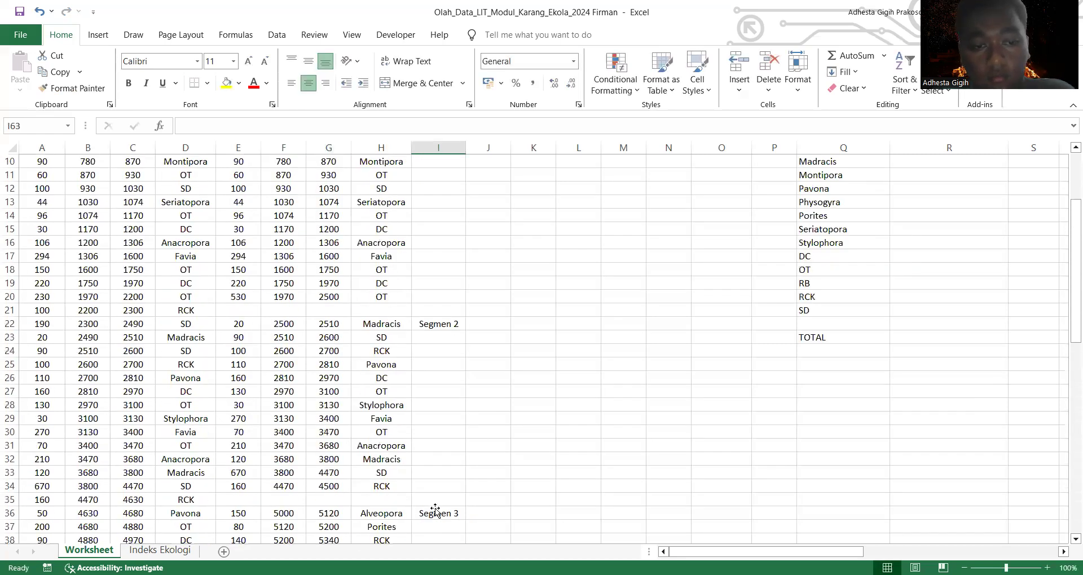
scroll(339, 492, up, 3)
scroll(323, 468, down, 2)
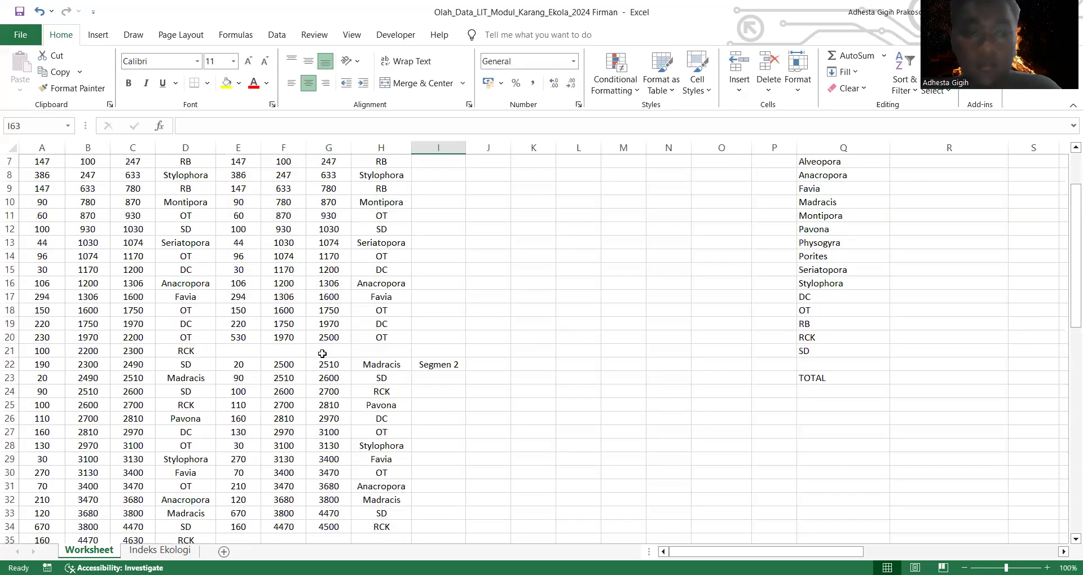
scroll(322, 354, up, 2)
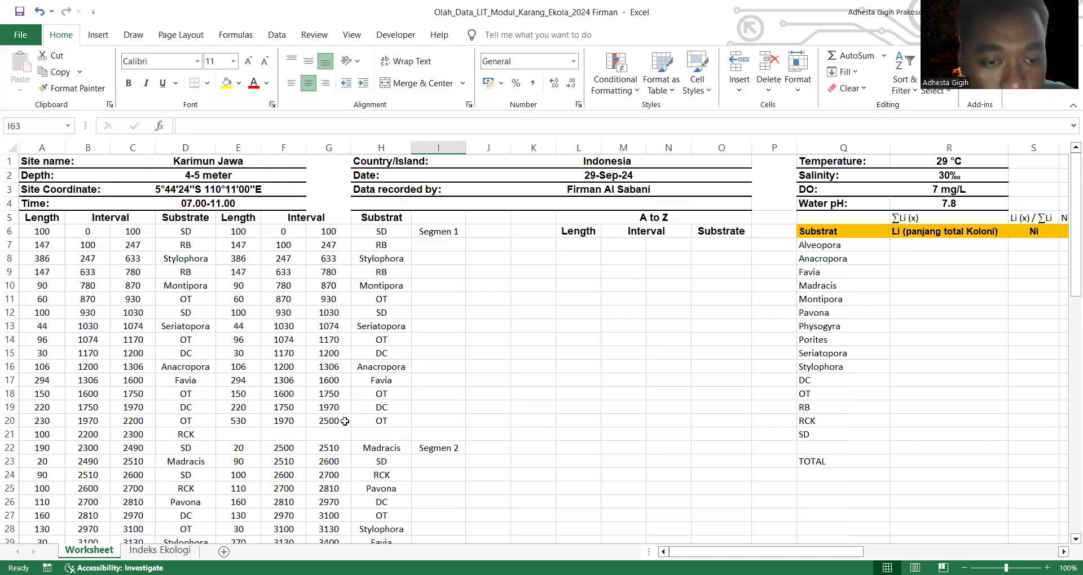
click(344, 422)
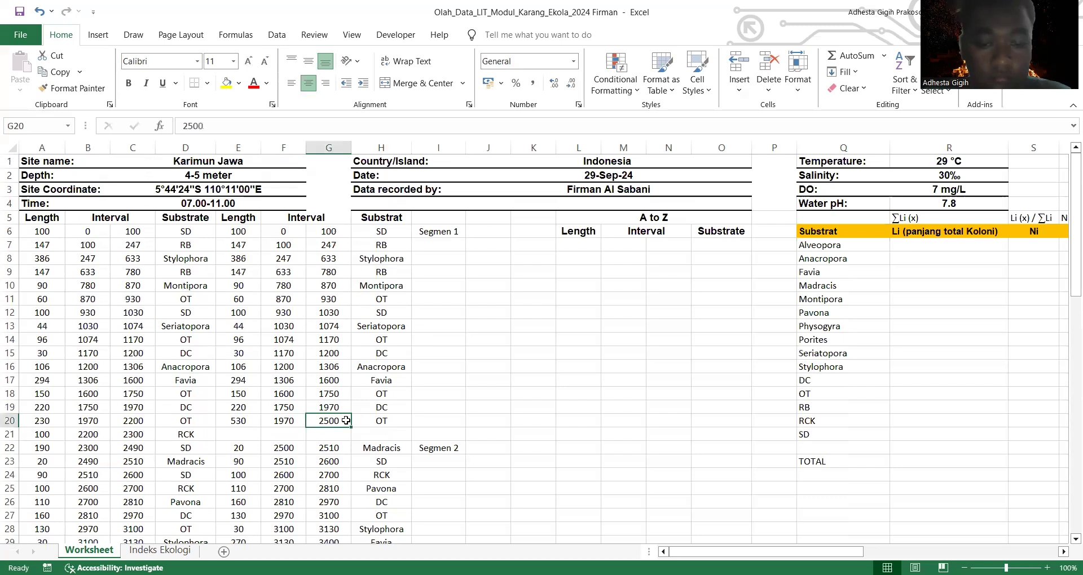
key(BackSpace)
text(200)
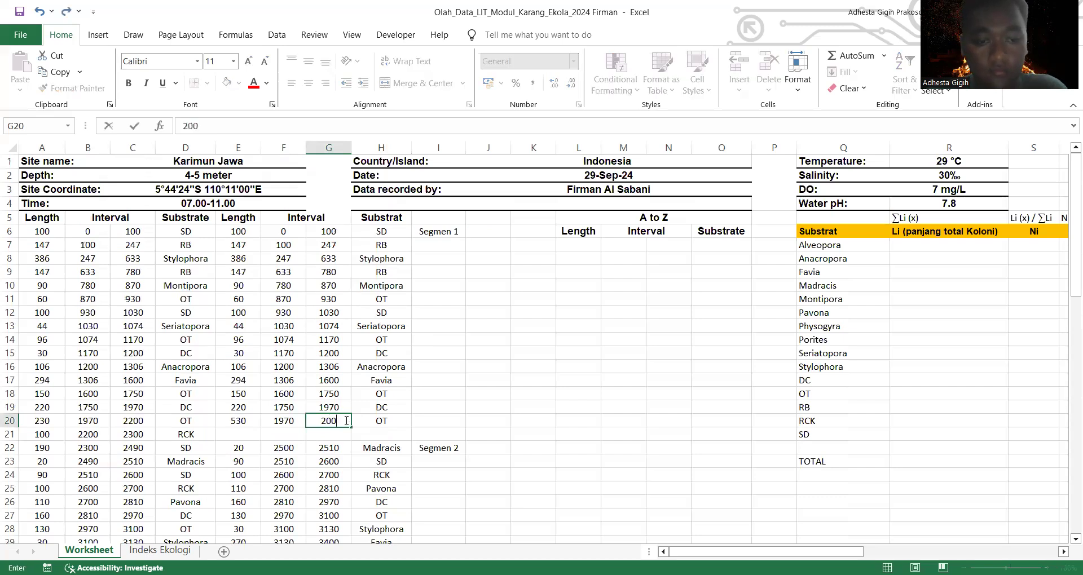
text(0)
click(553, 462)
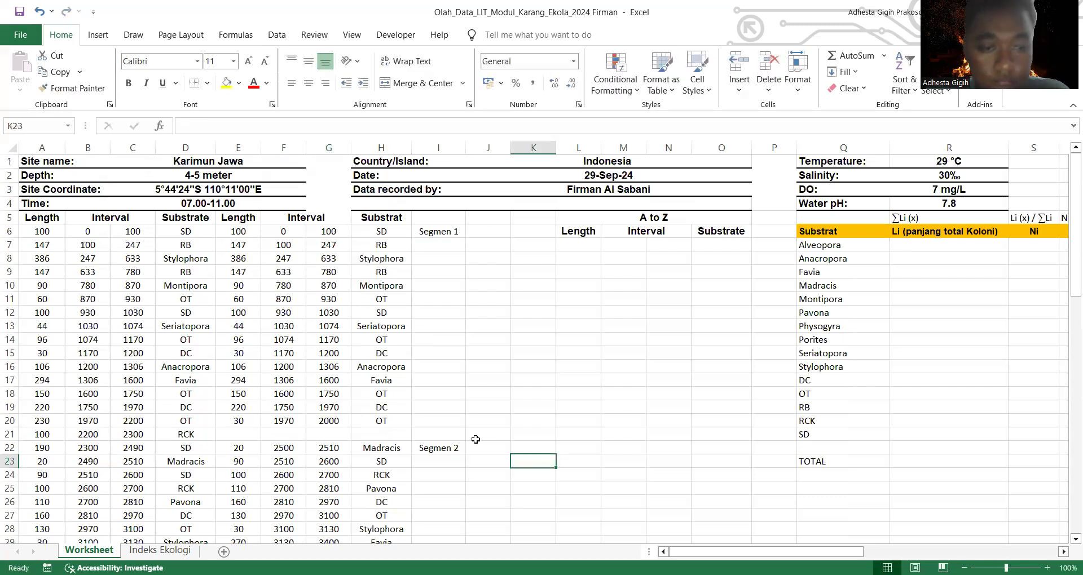
Step: Set the end interval of the last Segmen 3 record in G46 to 7000
scroll(287, 456, down, 4)
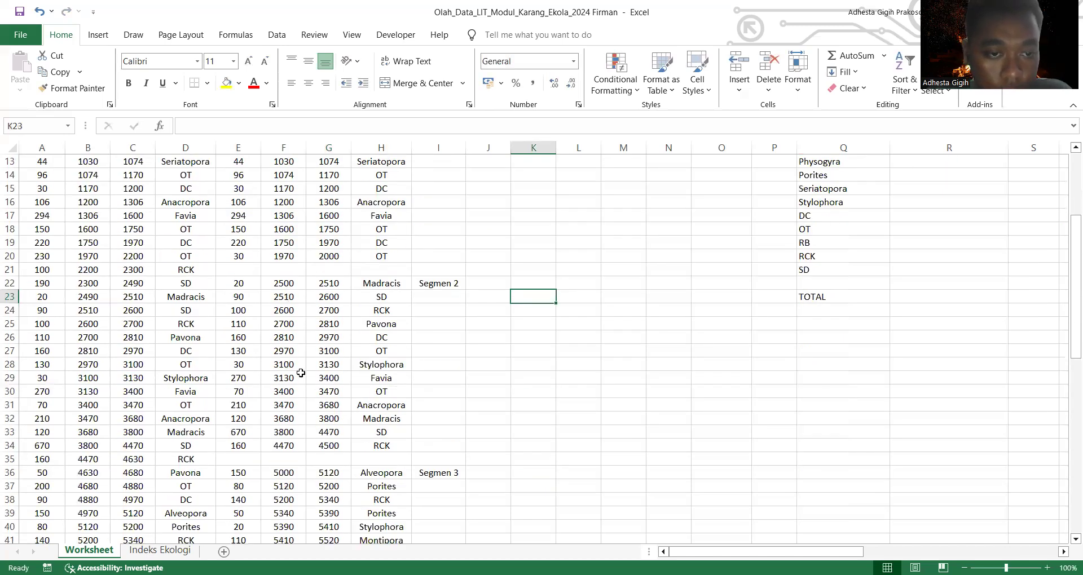
scroll(313, 431, down, 4)
scroll(319, 418, down, 3)
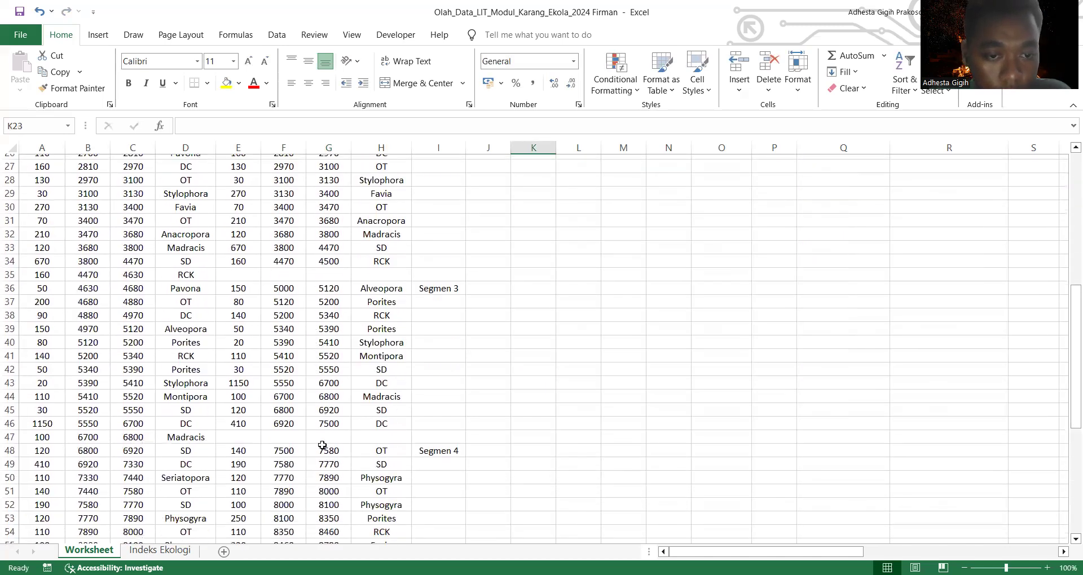
scroll(330, 422, down, 3)
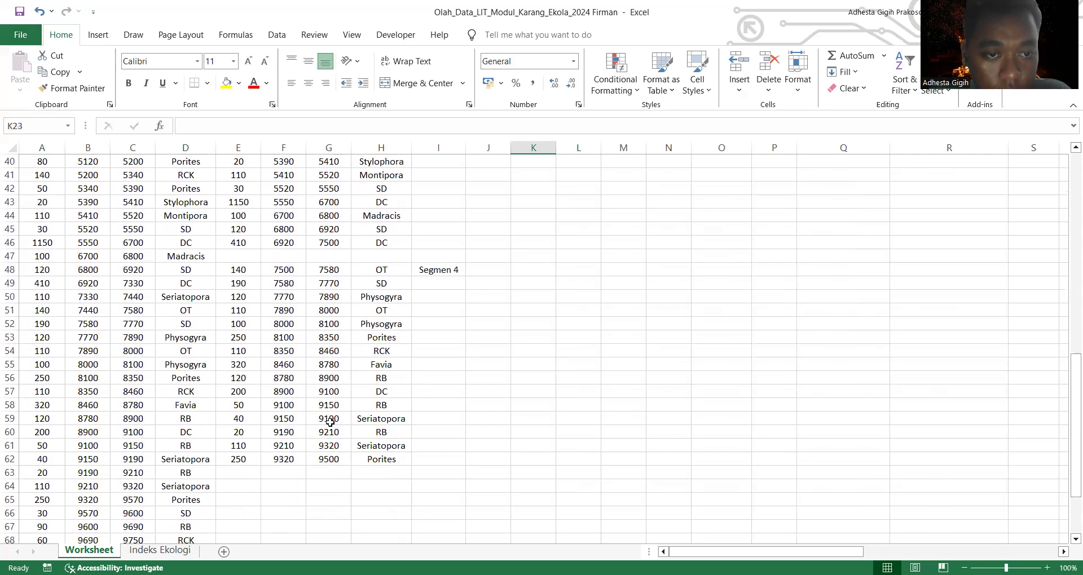
scroll(326, 357, up, 4)
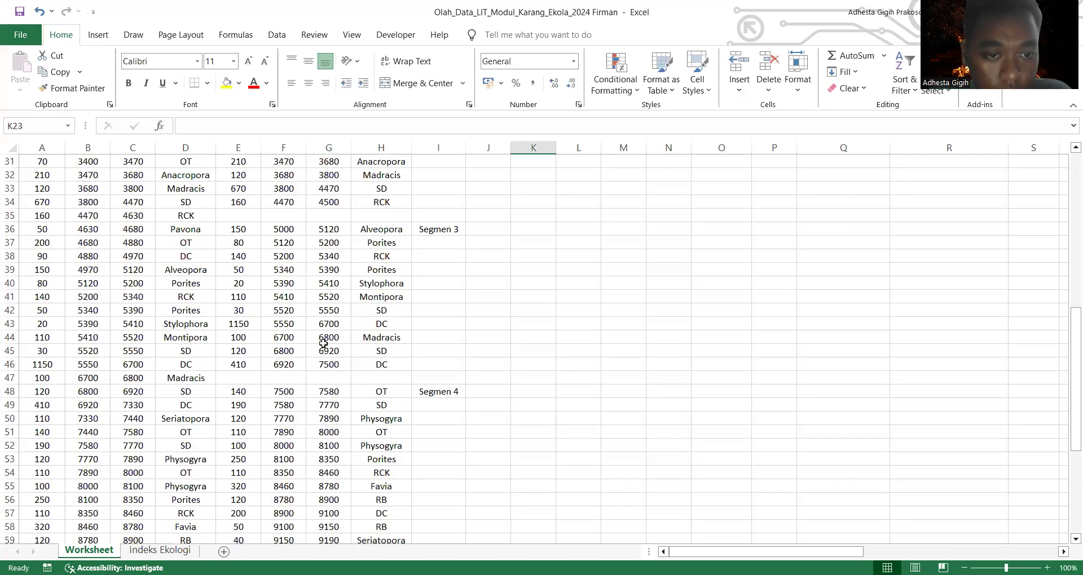
click(337, 367)
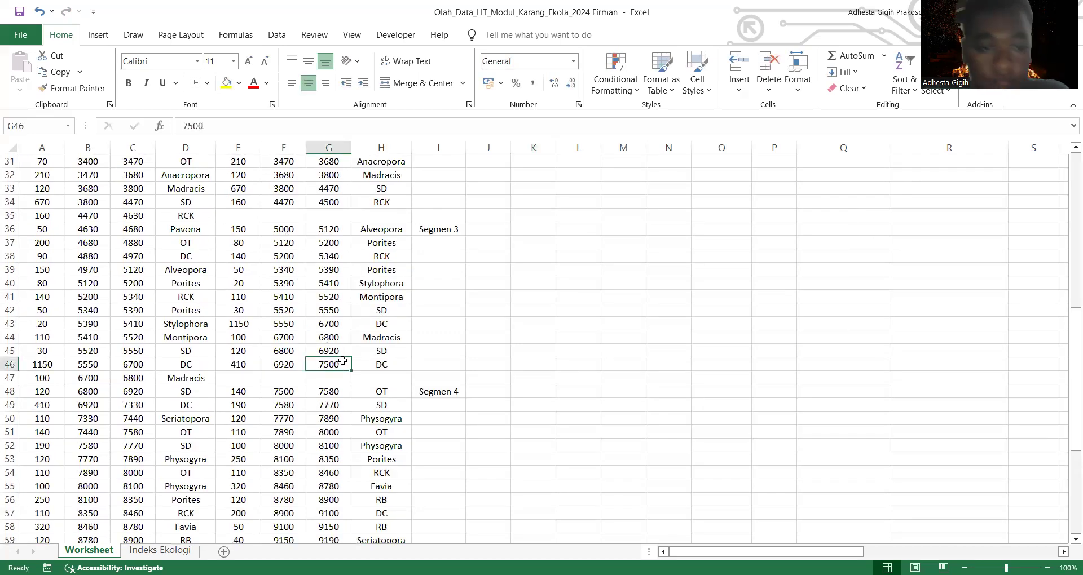
key(BackSpace)
text(7000)
scroll(342, 361, down, 5)
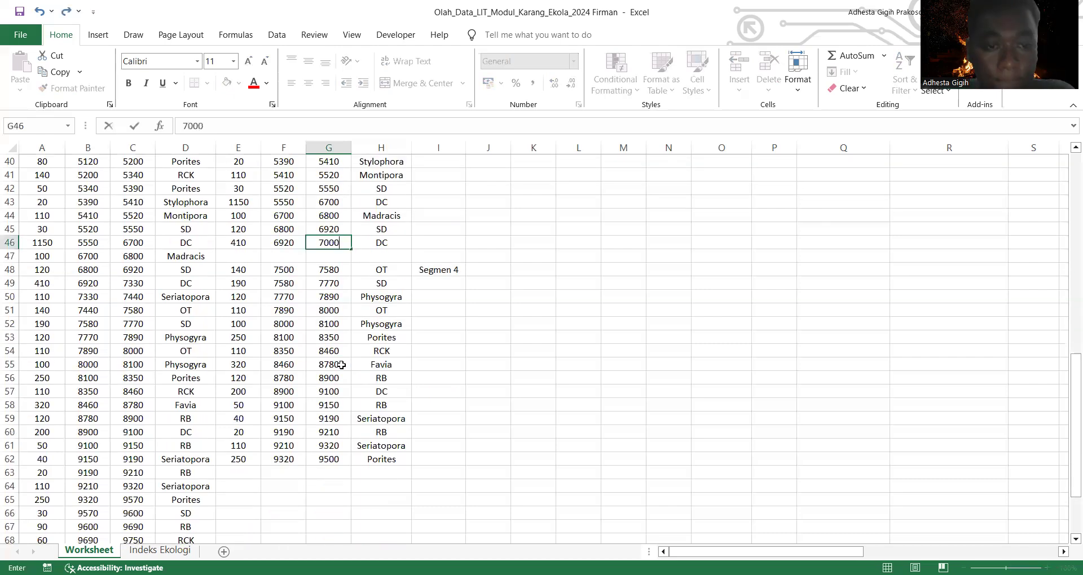
click(340, 404)
Step: Copy the Segmen 1 records in E6:H20 and paste them as values into the A to Z table from L7
scroll(339, 404, up, 4)
scroll(340, 404, up, 11)
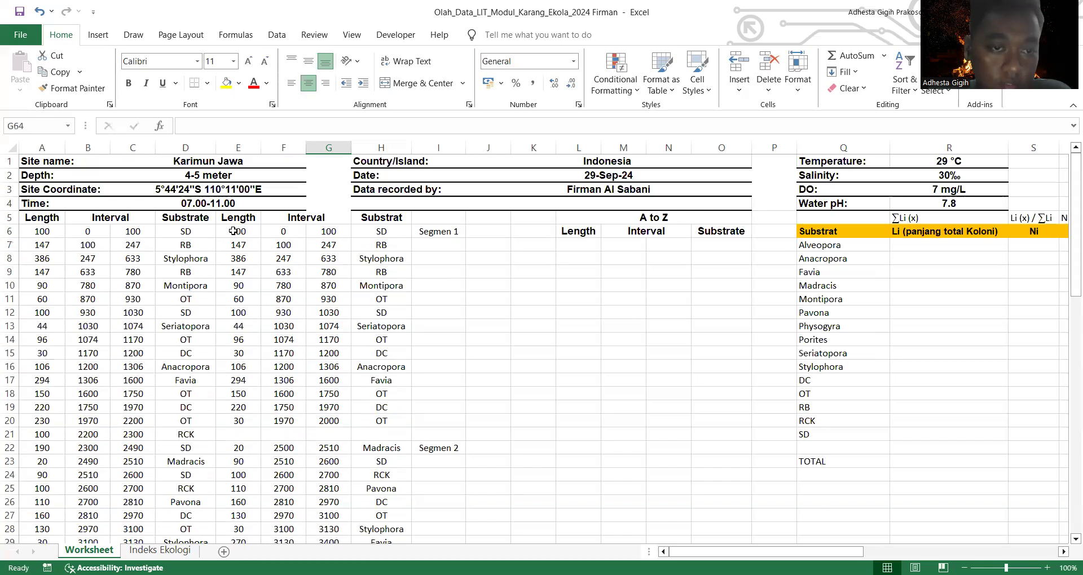
drag(233, 231, 399, 426)
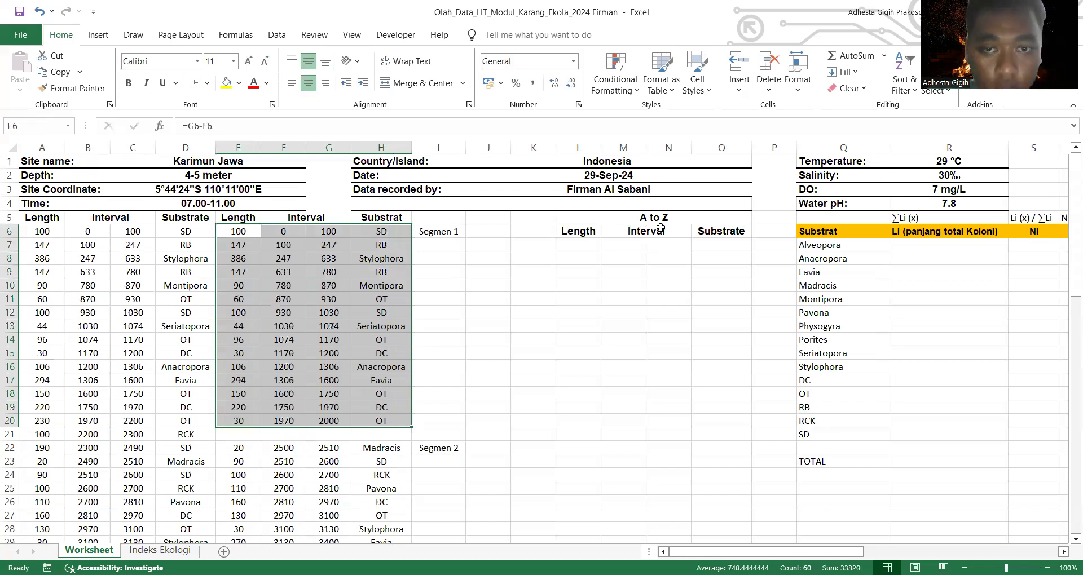
right_click(341, 303)
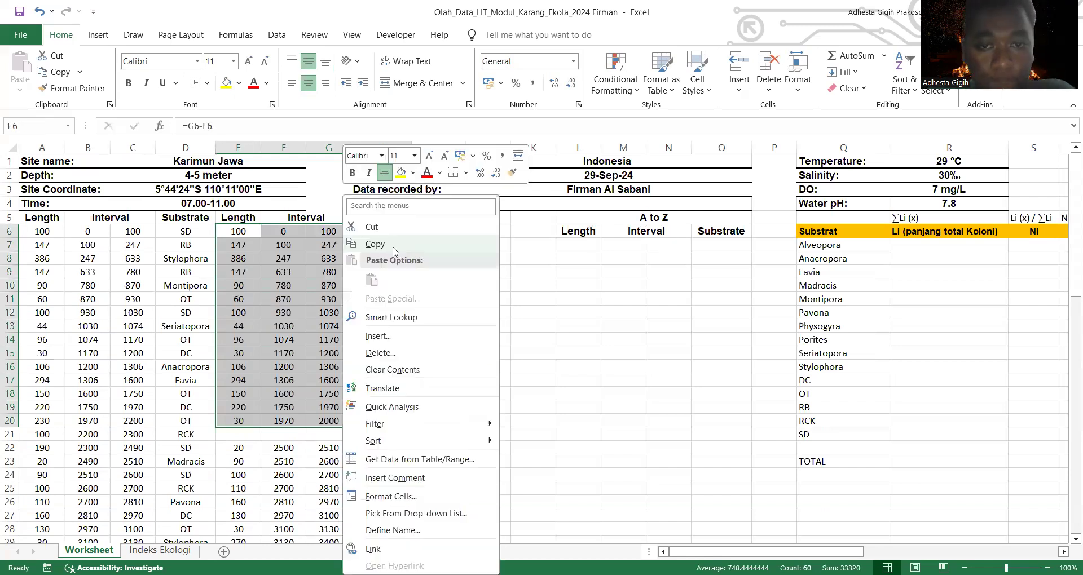
click(393, 252)
click(586, 247)
right_click(586, 248)
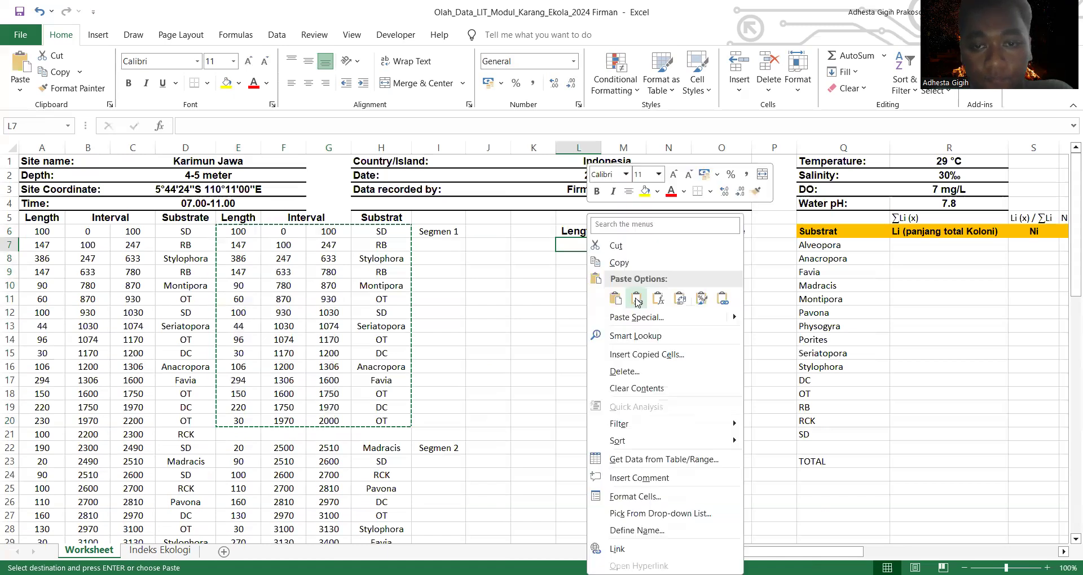
click(637, 302)
Step: Copy the Segmen 2 records in E22:H34 and paste them as values into the A to Z table from L22
scroll(637, 302, down, 2)
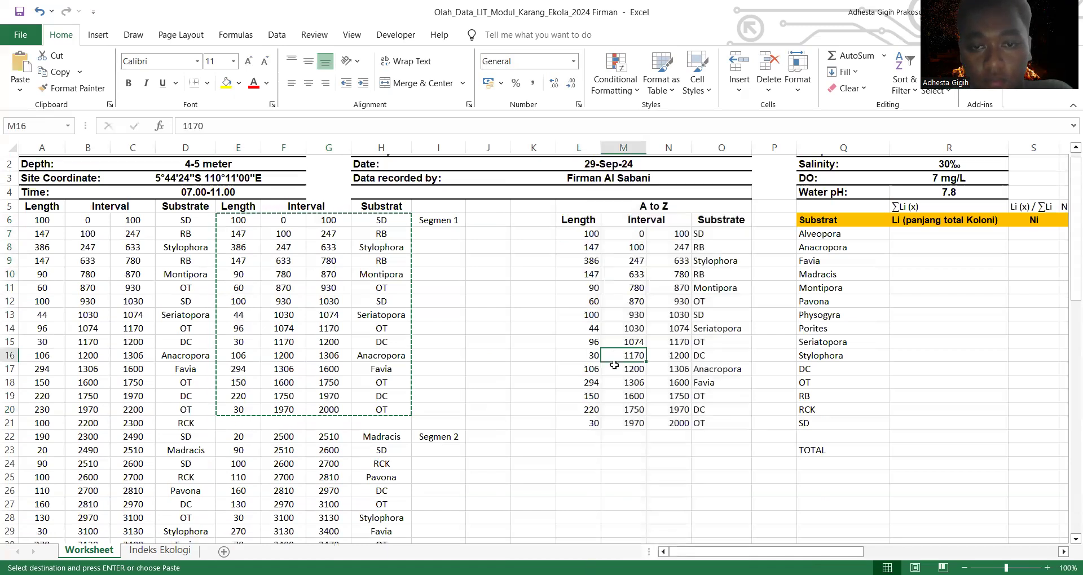
drag(230, 366, 379, 526)
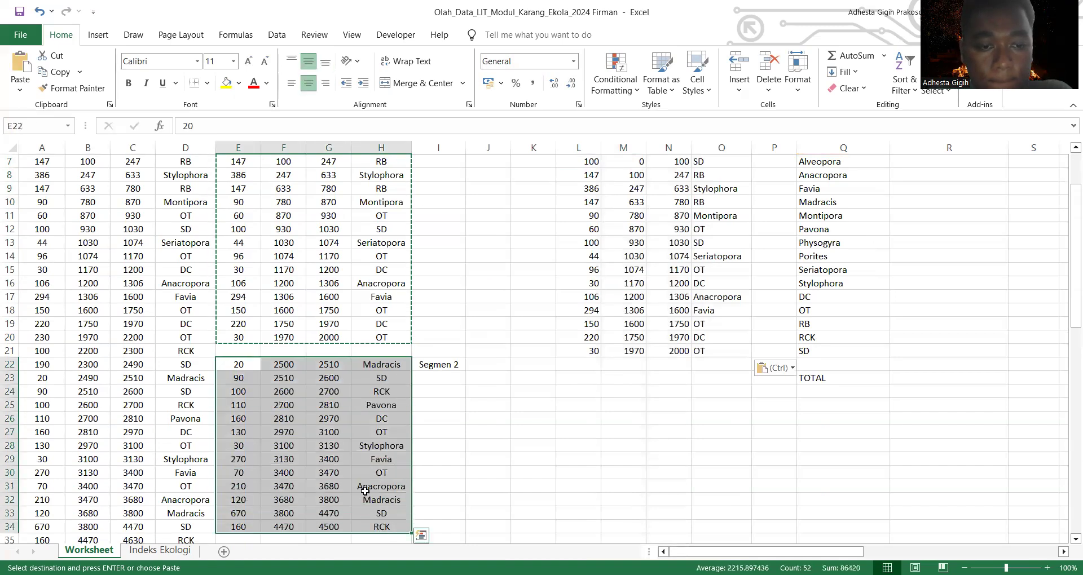
right_click(404, 164)
click(588, 367)
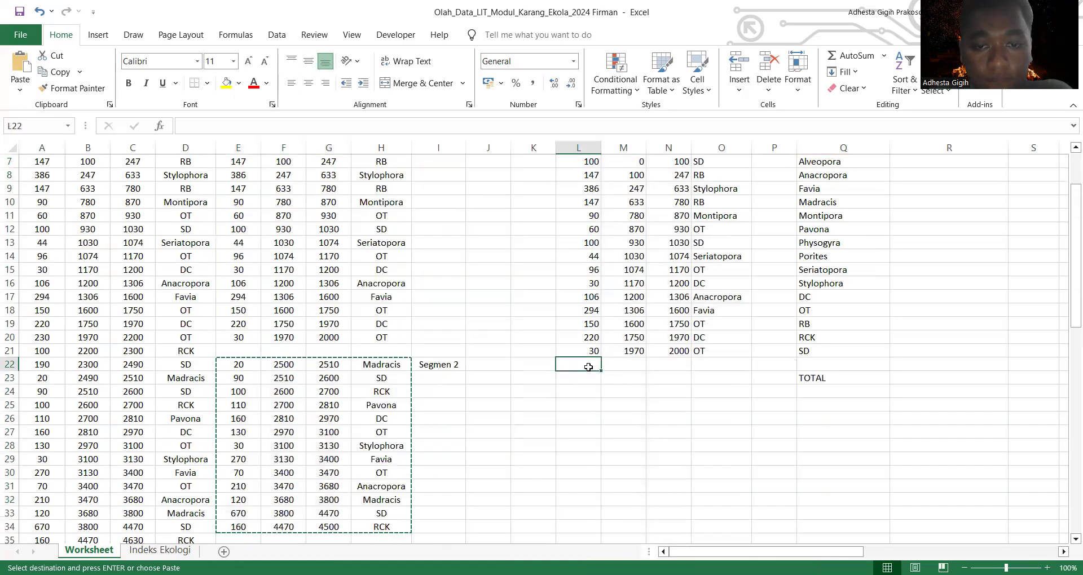
right_click(589, 367)
click(636, 93)
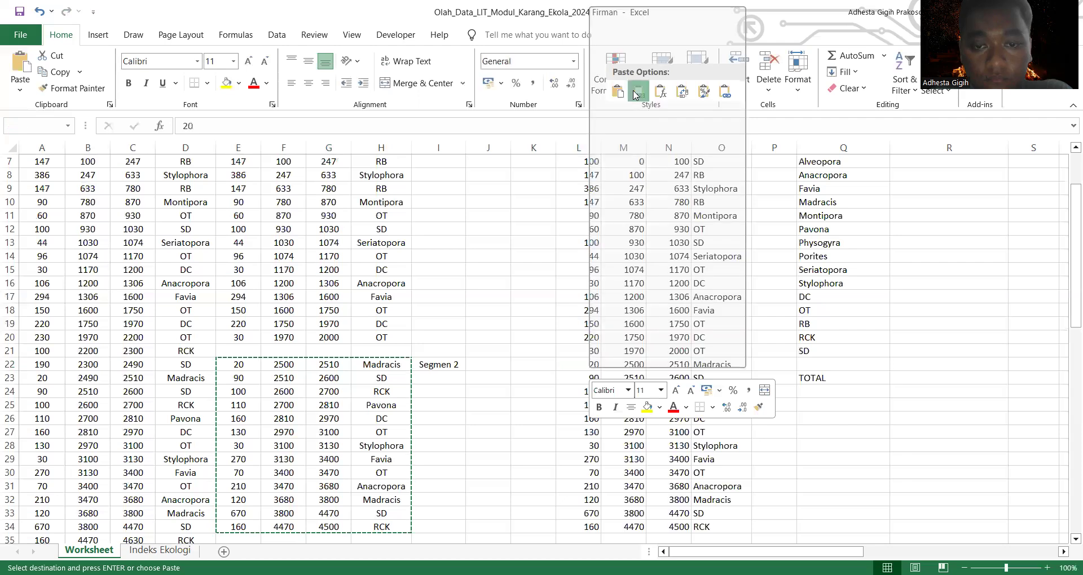
click(592, 379)
Step: Copy the Segmen 3 records in E36:H46 and paste them as values into the A to Z table from L35
scroll(588, 387, down, 5)
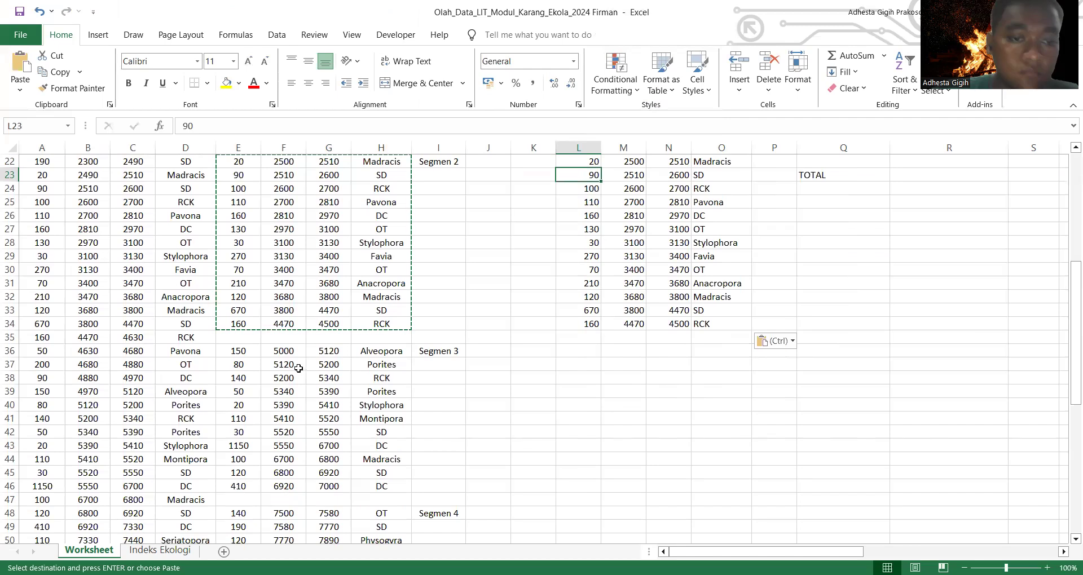
drag(238, 354, 401, 487)
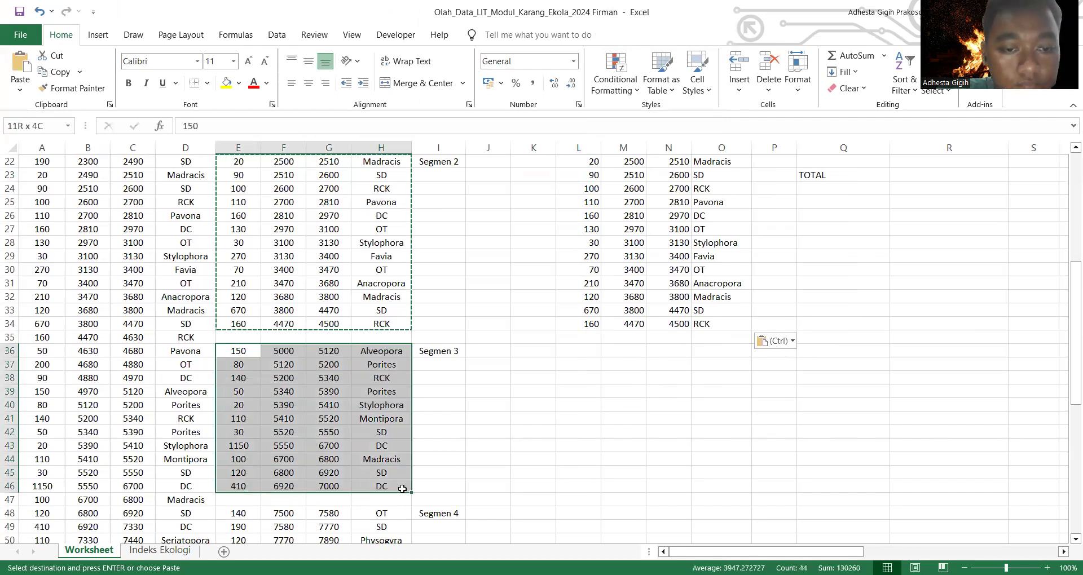
right_click(342, 446)
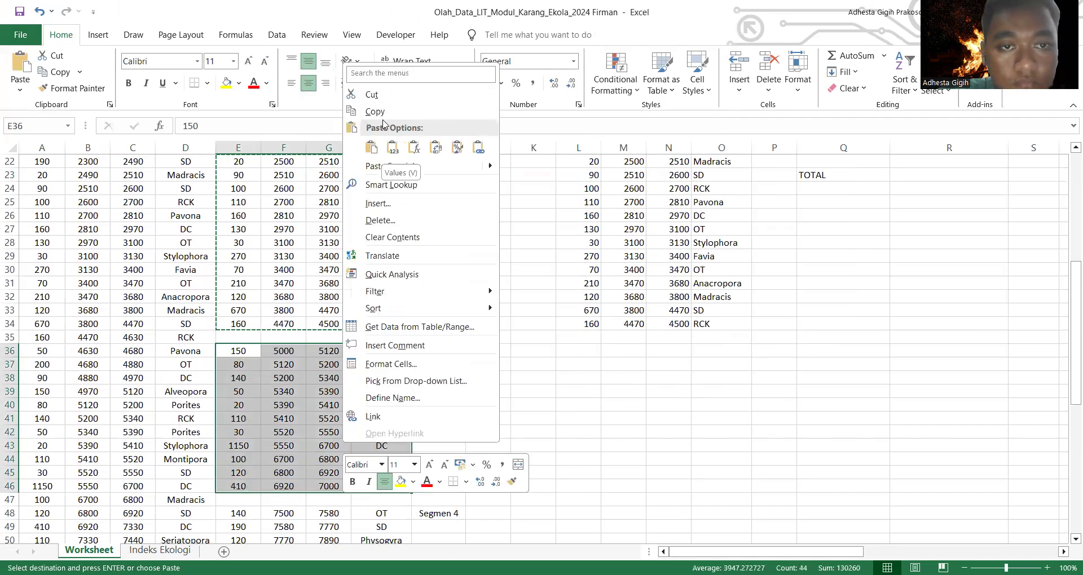
click(387, 112)
click(587, 340)
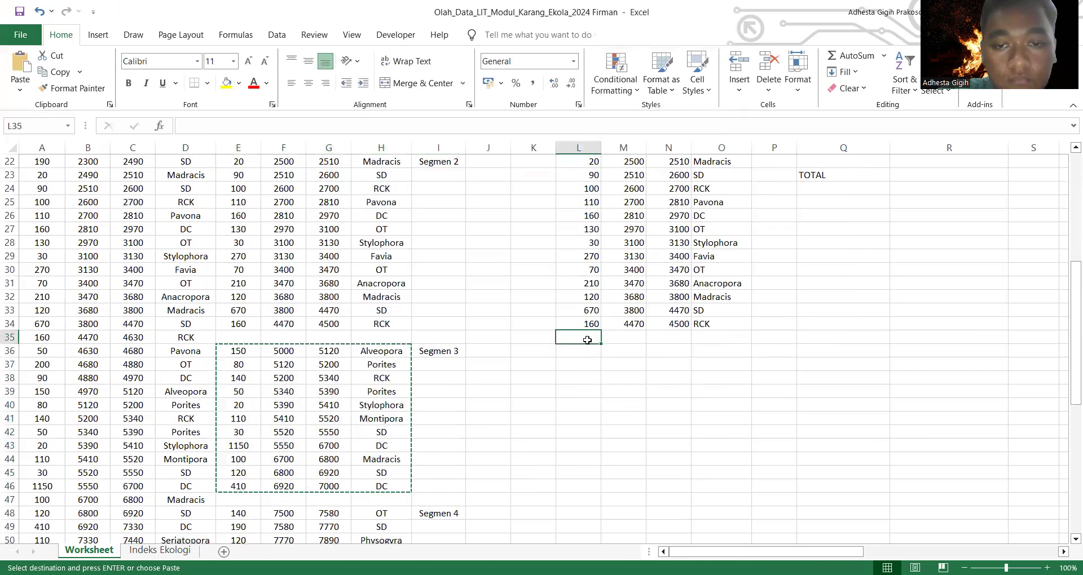
right_click(587, 340)
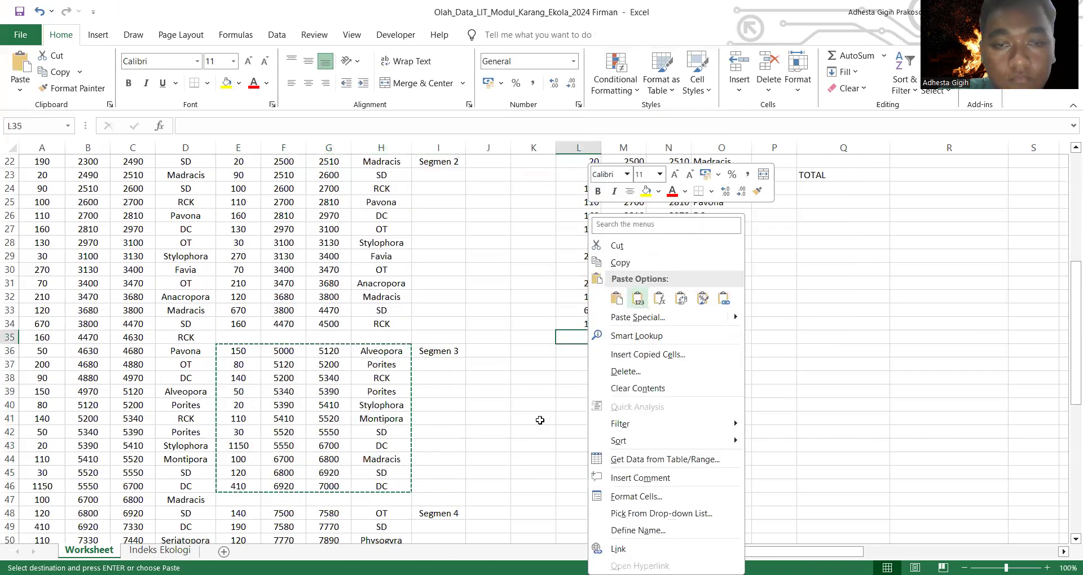
scroll(540, 420, down, 4)
click(638, 298)
Step: Copy the Segmen 4 records in E48:H62 and paste them as values into the A to Z table from L46
double_click(238, 351)
drag(239, 351, 400, 414)
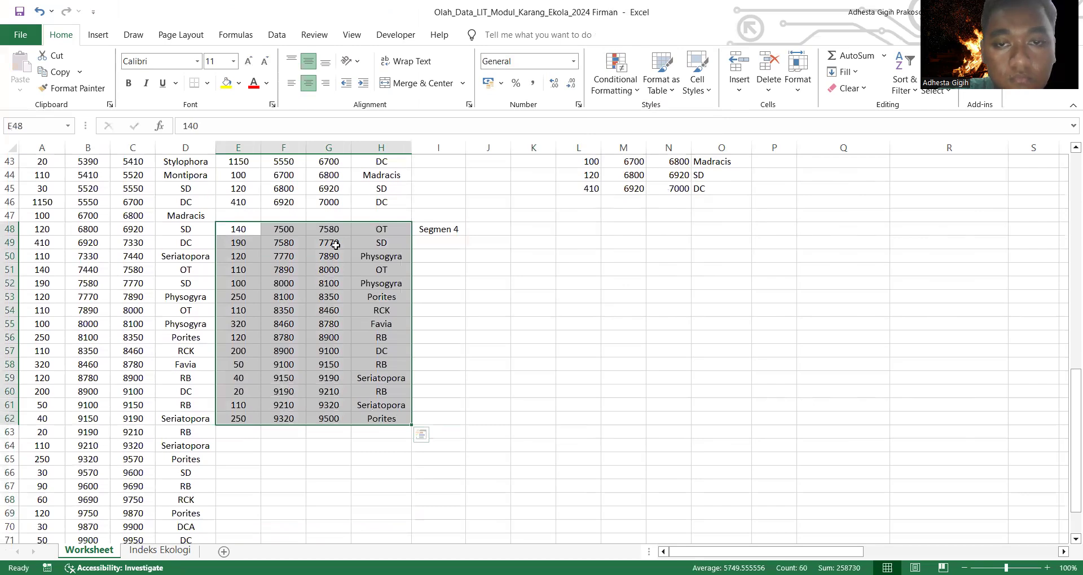
key(ctrl+c)
click(591, 202)
right_click(592, 202)
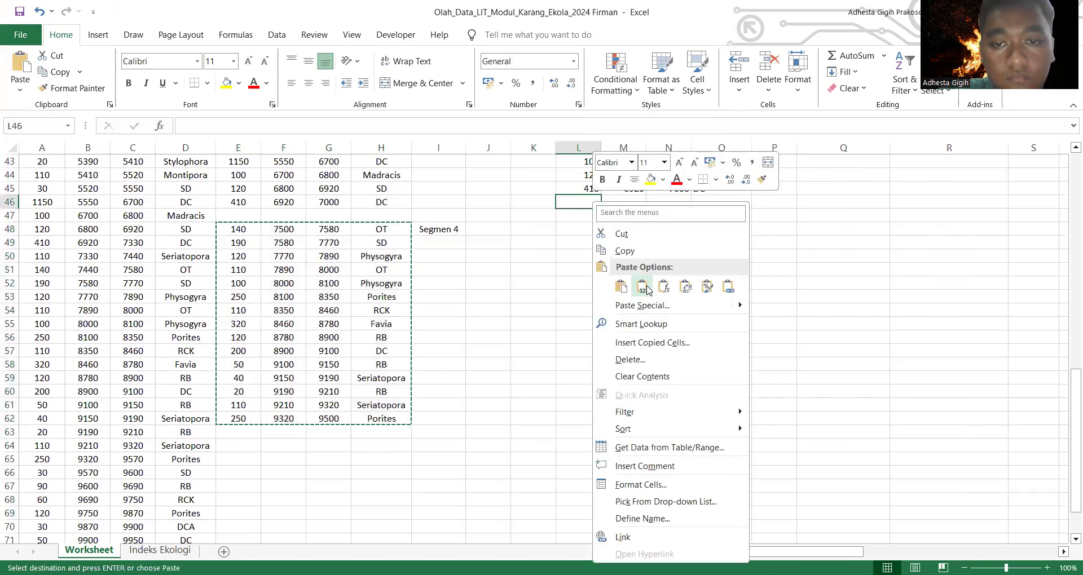
click(760, 305)
Step: Replace the first Length value in the A to Z table, cell L7, with the formula =N7-M7
scroll(760, 305, up, 14)
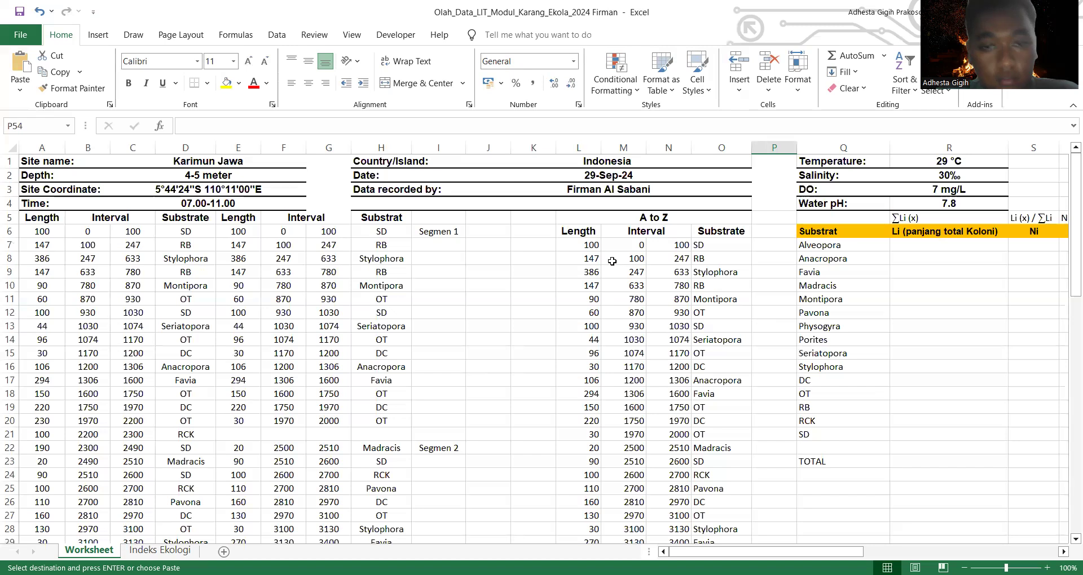
click(592, 247)
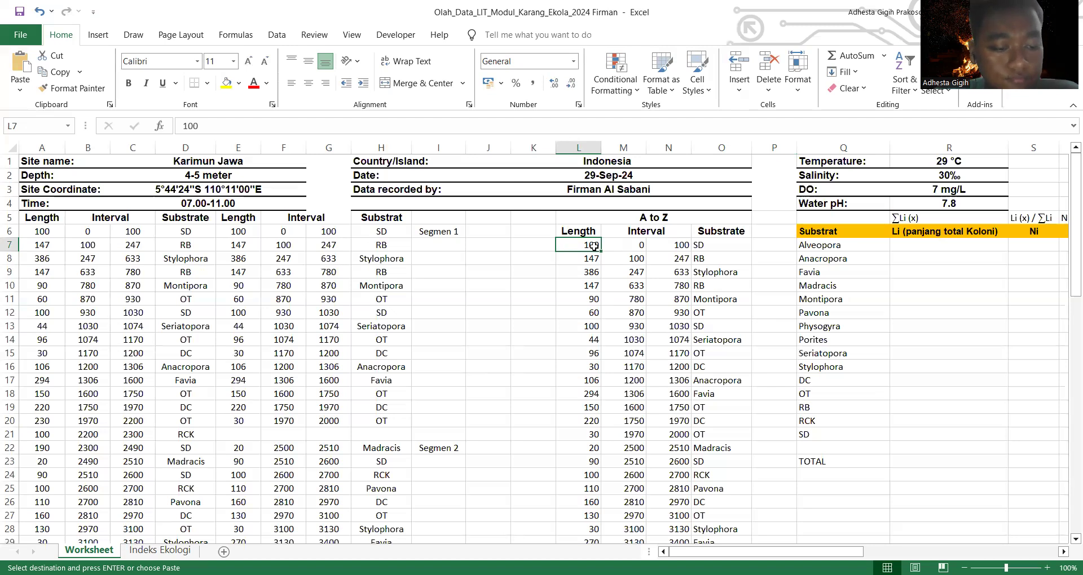
click(235, 129)
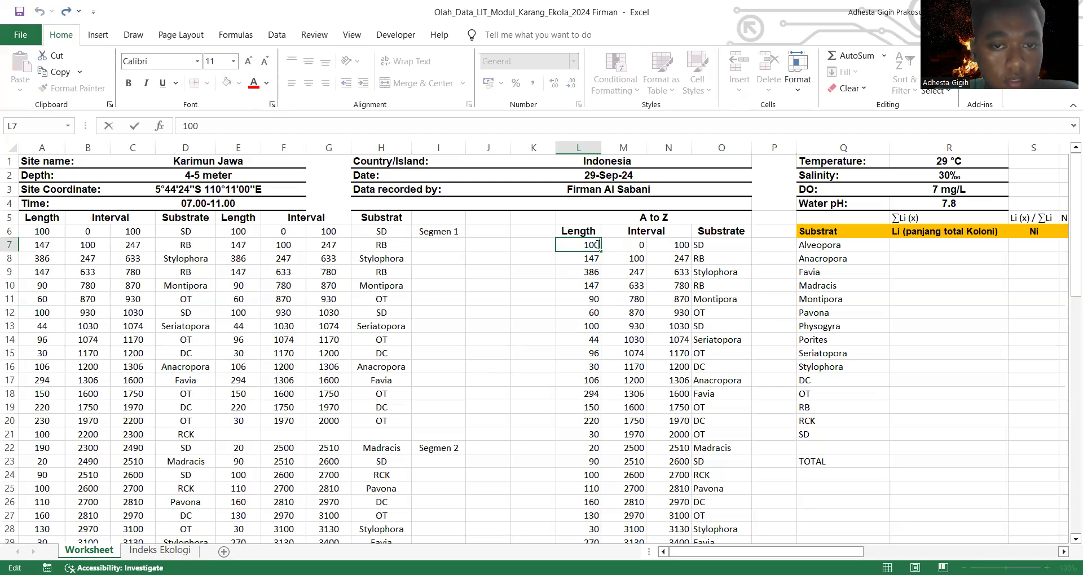
key(BackSpace)
key(BackSpace)
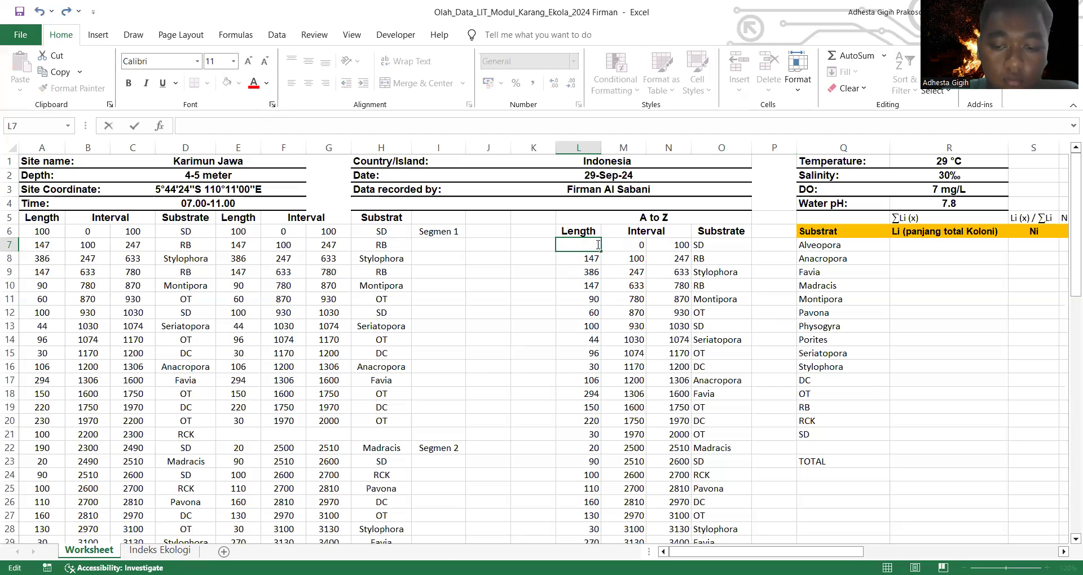
text(=)
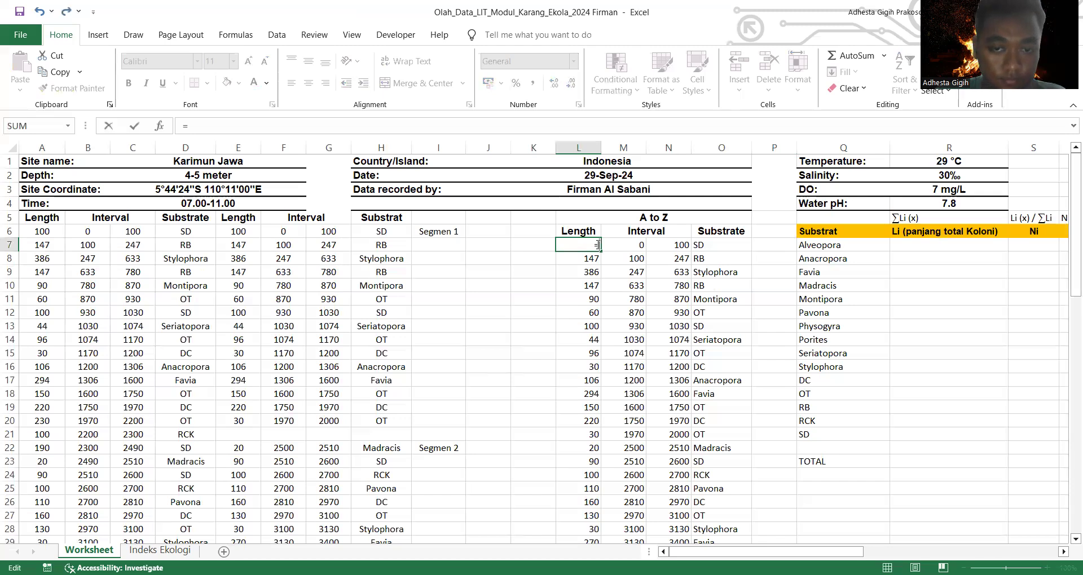
click(667, 245)
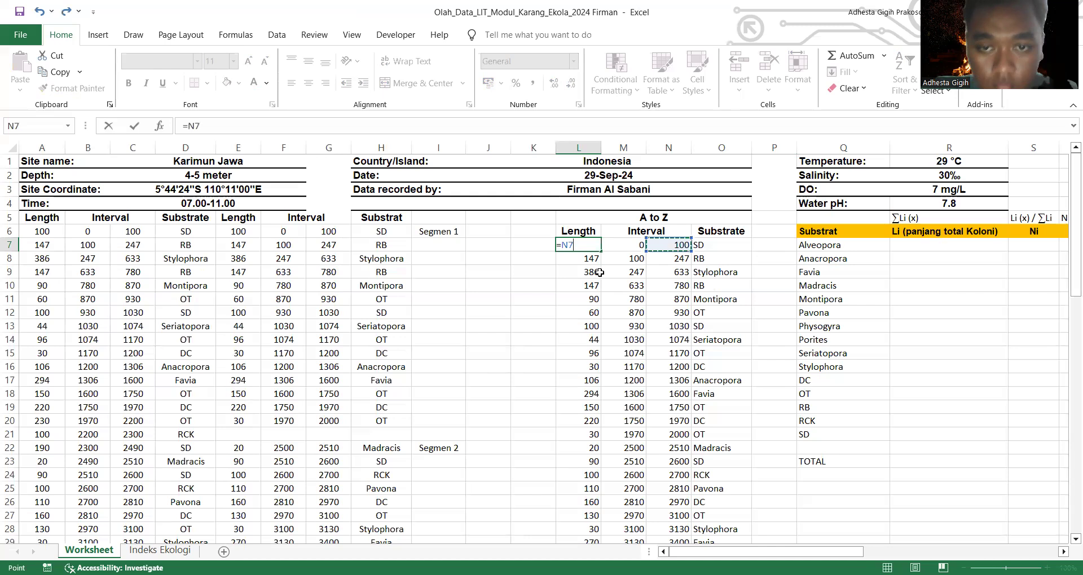
text(-)
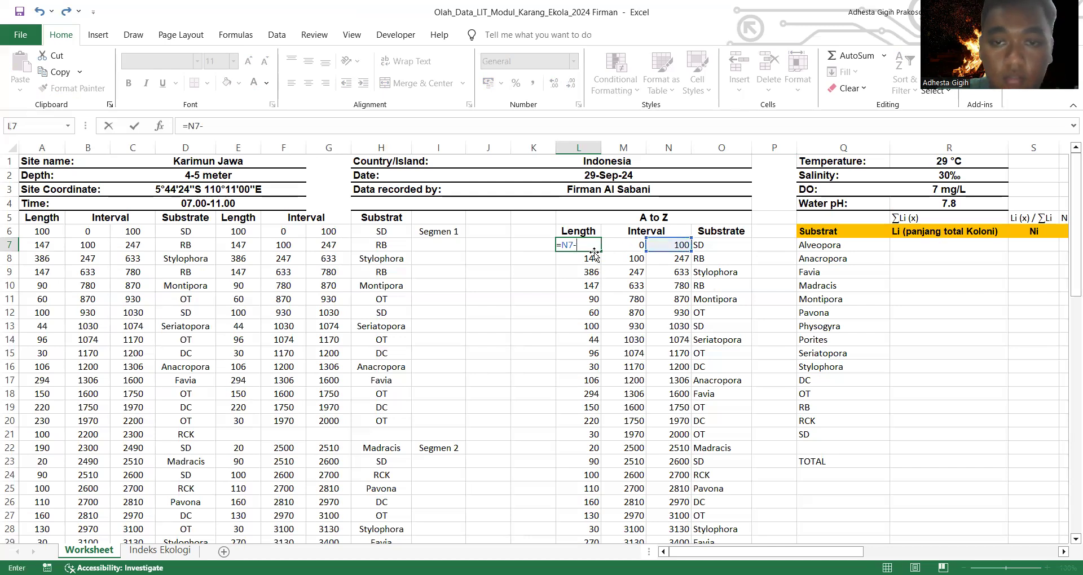
click(621, 245)
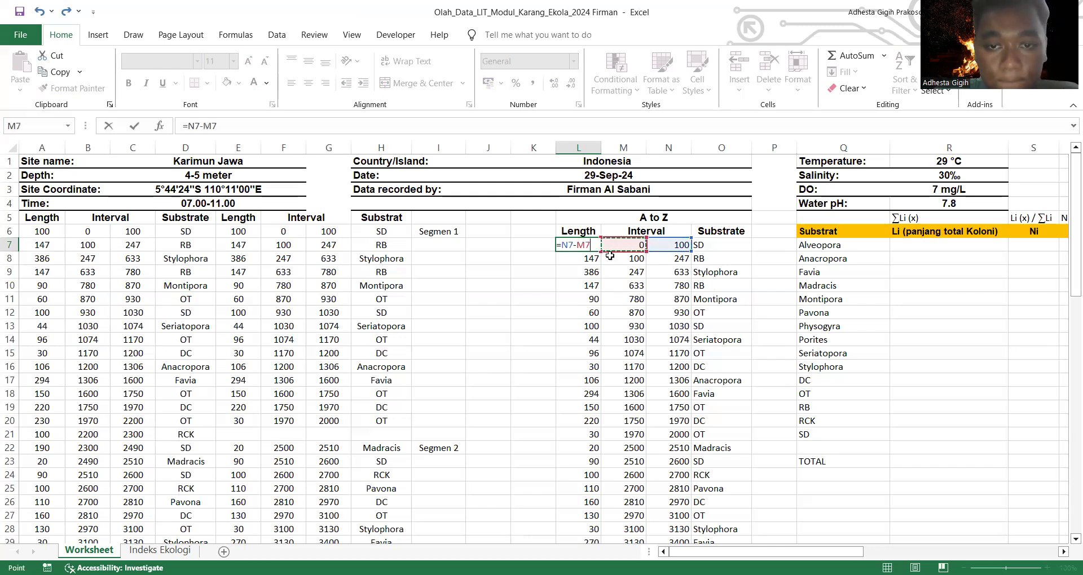
key(Return)
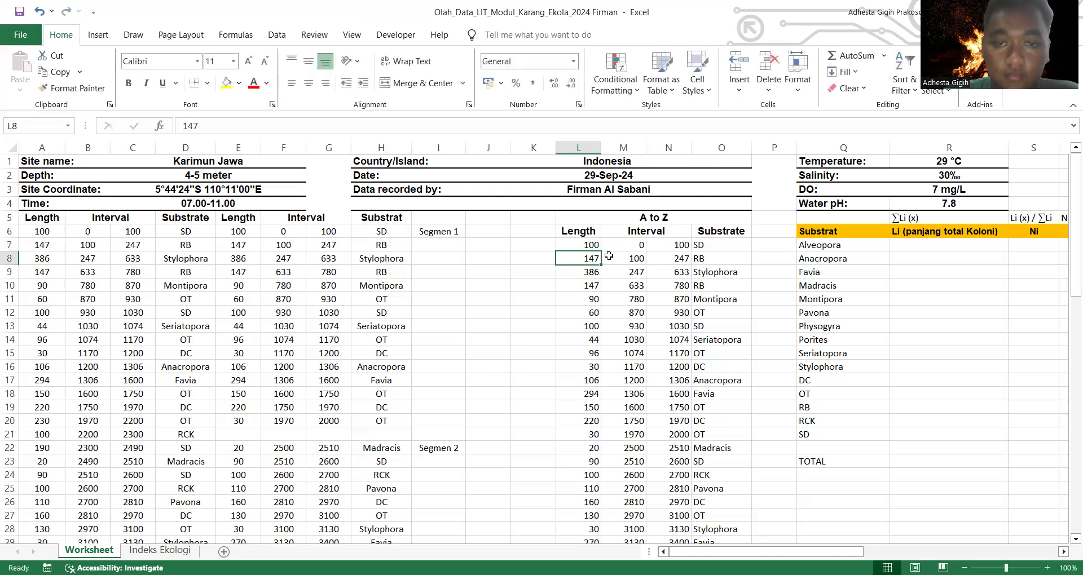
Step: Fill the L7 length formula down through L60 and check the copied formula in L8
click(593, 244)
drag(602, 250, 600, 517)
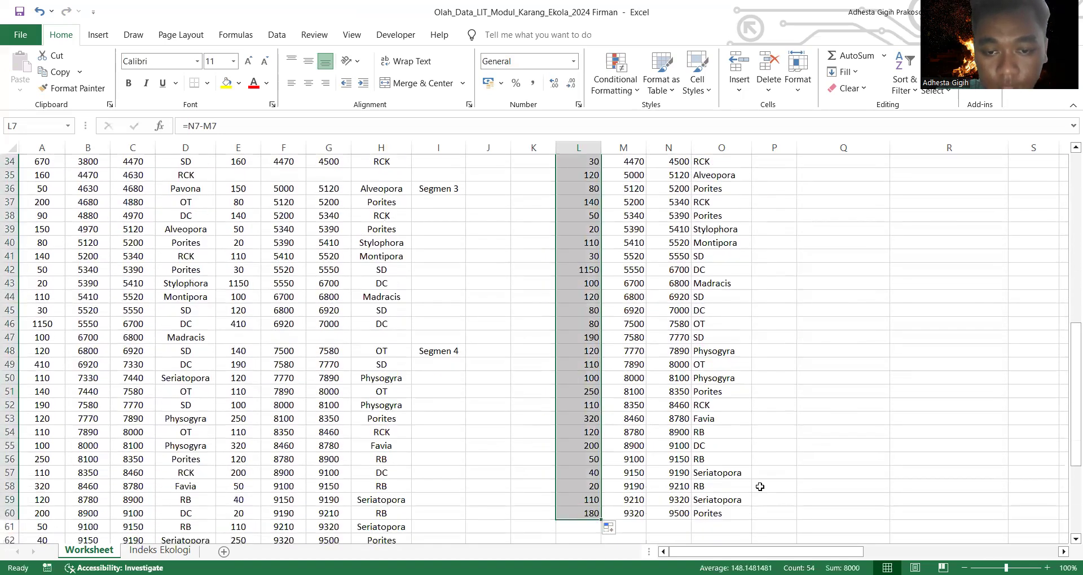
click(821, 470)
scroll(821, 469, up, 11)
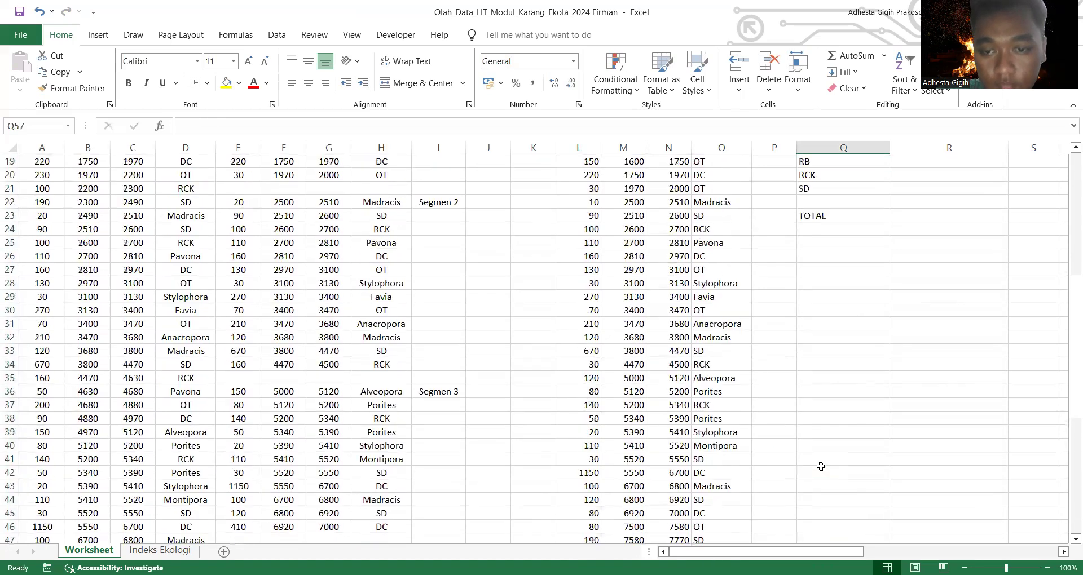
click(575, 244)
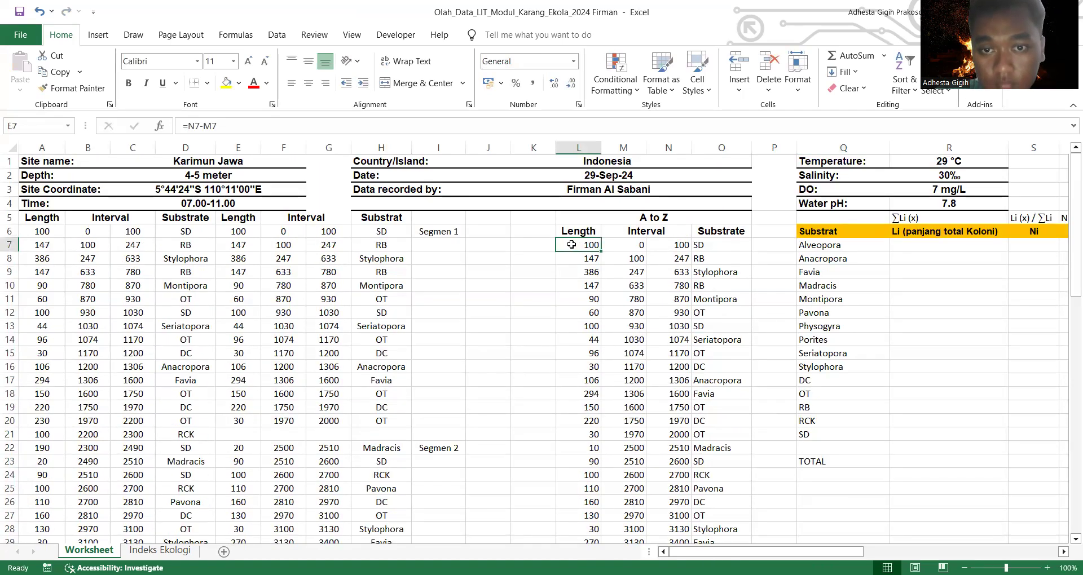
drag(570, 244, 595, 254)
click(593, 258)
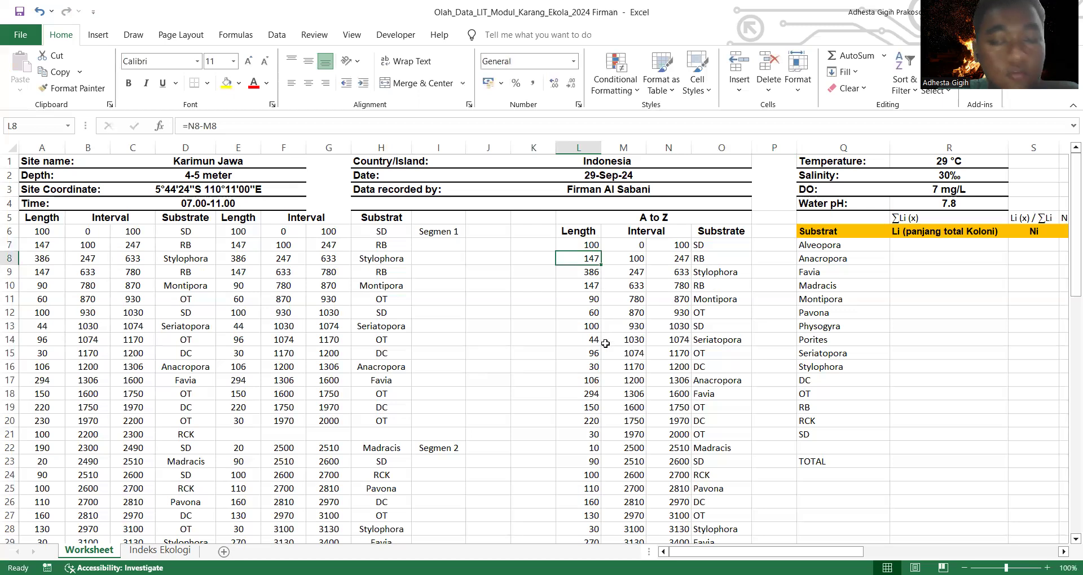
Step: Centre the A to Z records in L7:O60 both horizontally and vertically
drag(587, 245, 738, 514)
scroll(675, 301, up, 1)
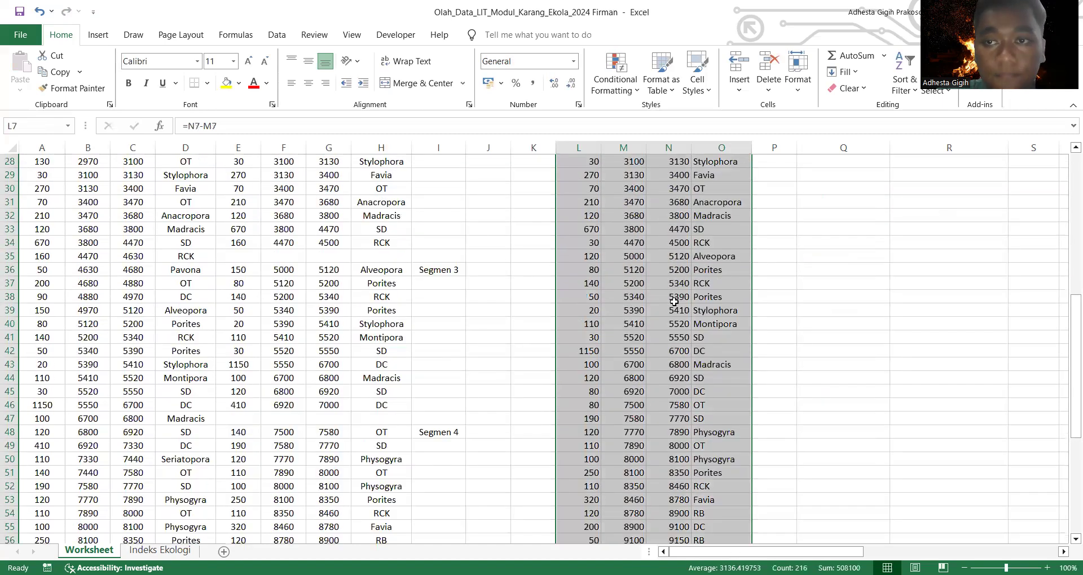
scroll(674, 302, up, 9)
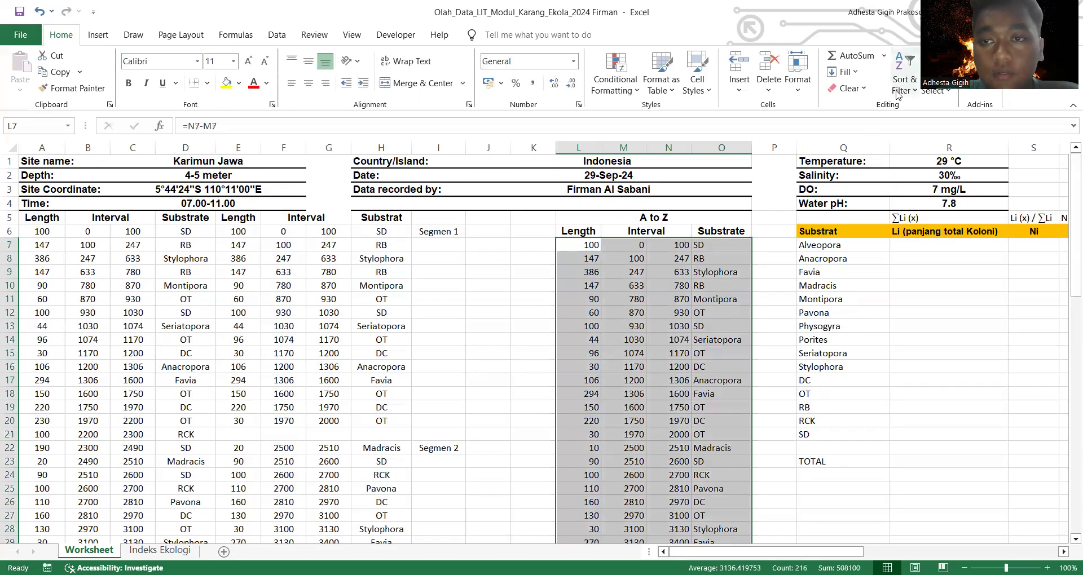
click(308, 61)
click(308, 83)
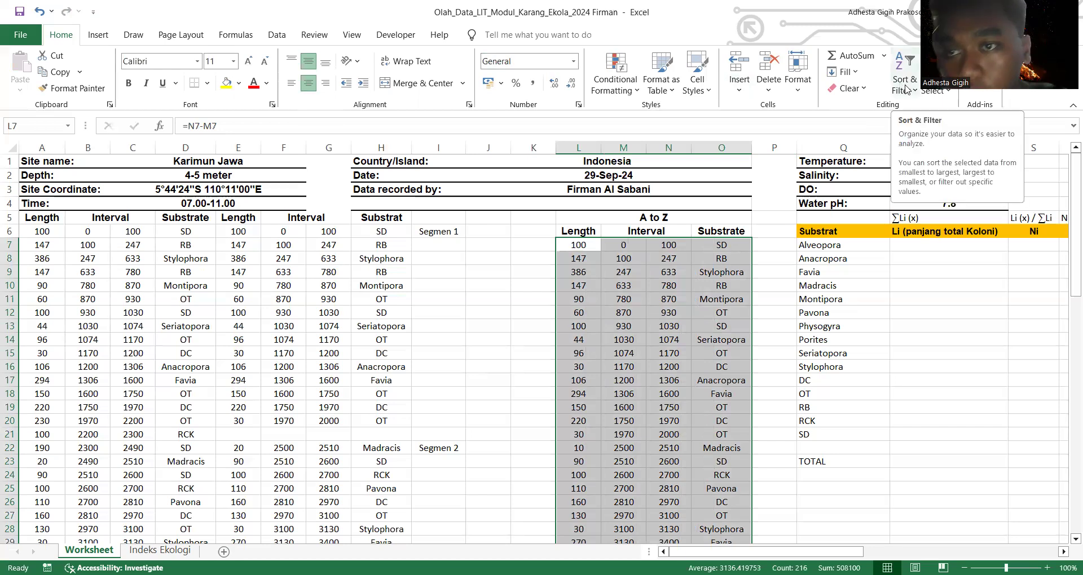
Step: Sort the A to Z records by Column O on cell values in A to Z order and review the sorted table
click(905, 86)
click(921, 142)
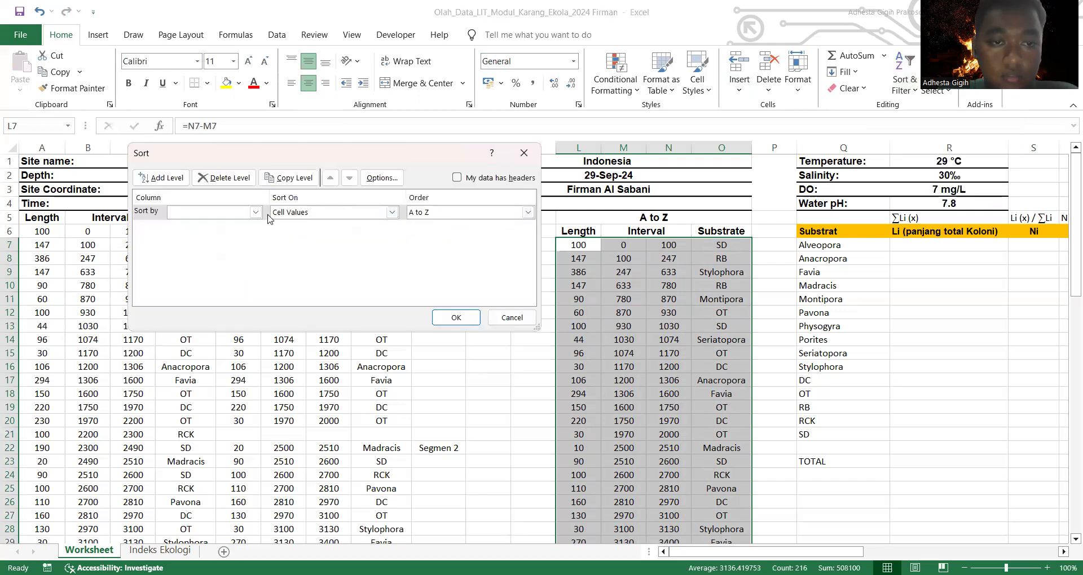
click(255, 212)
click(236, 255)
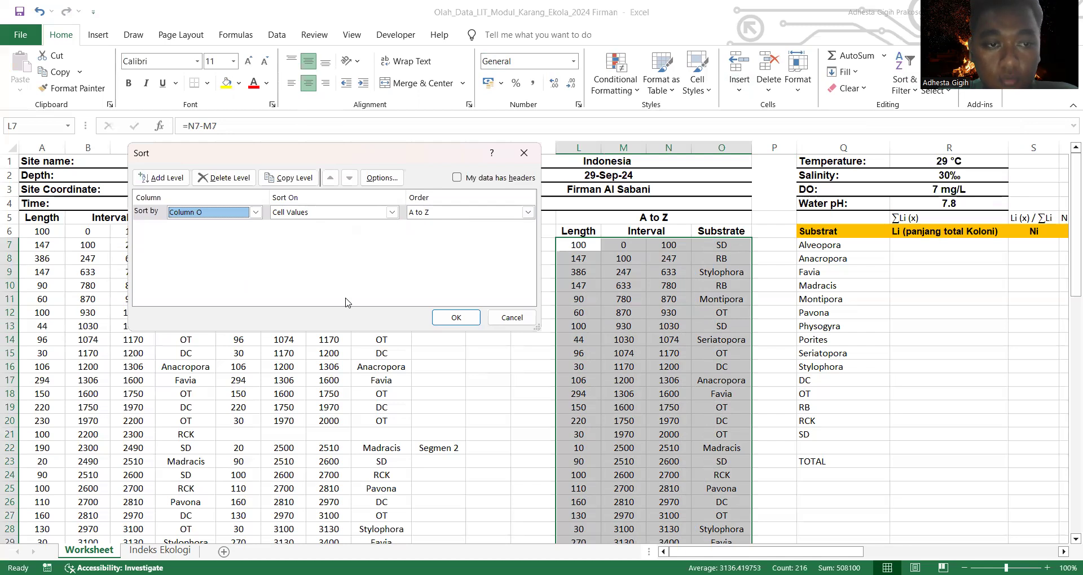
click(462, 322)
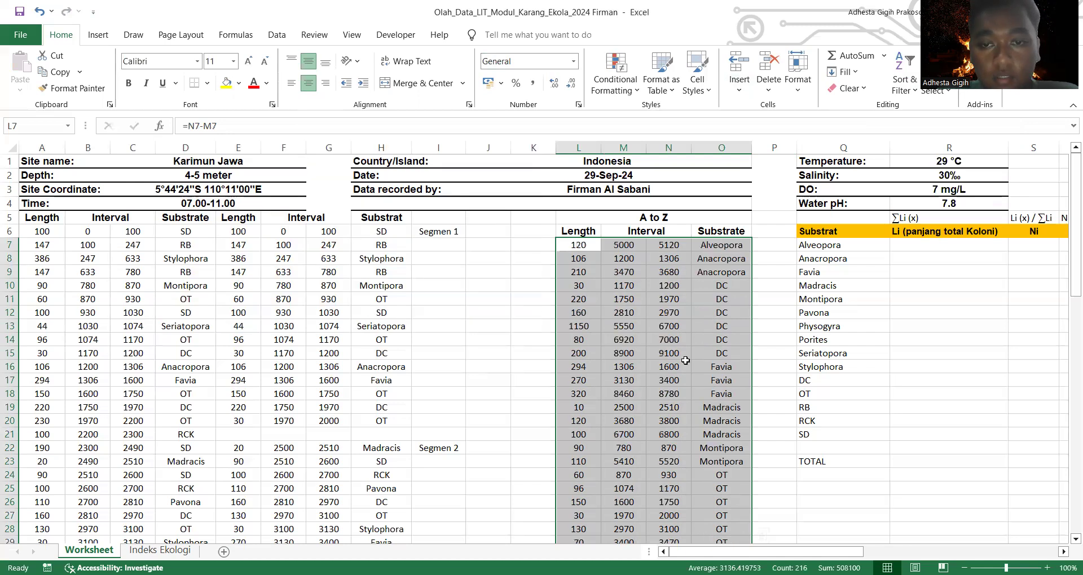
click(686, 364)
scroll(686, 364, down, 4)
scroll(685, 364, down, 5)
scroll(699, 316, up, 9)
scroll(714, 270, down, 4)
scroll(714, 270, down, 10)
scroll(715, 270, up, 14)
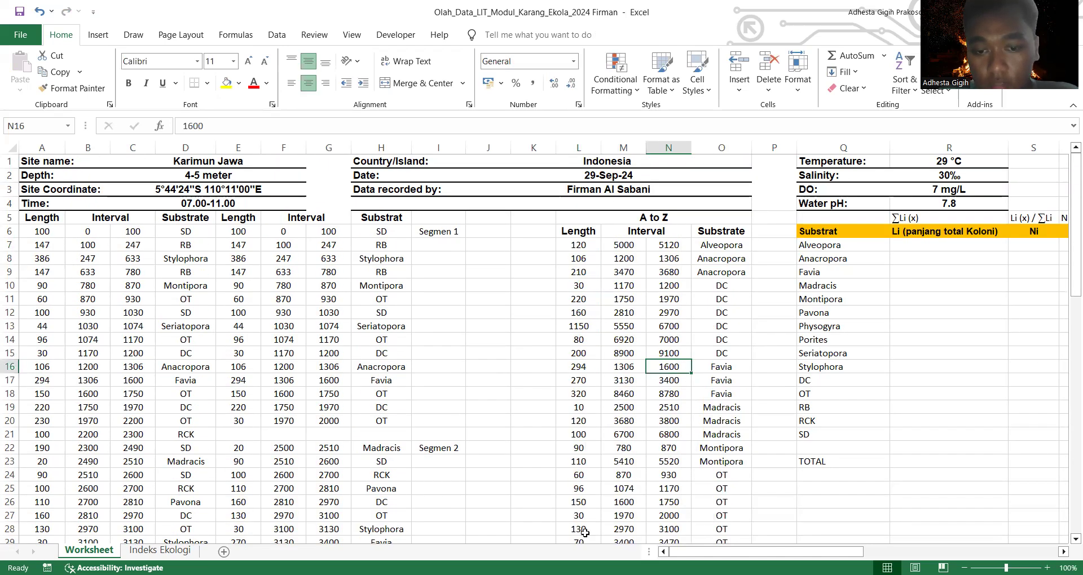
Step: Calculate Alveopora's total colony length in R7 by summing L7
drag(748, 553, 855, 543)
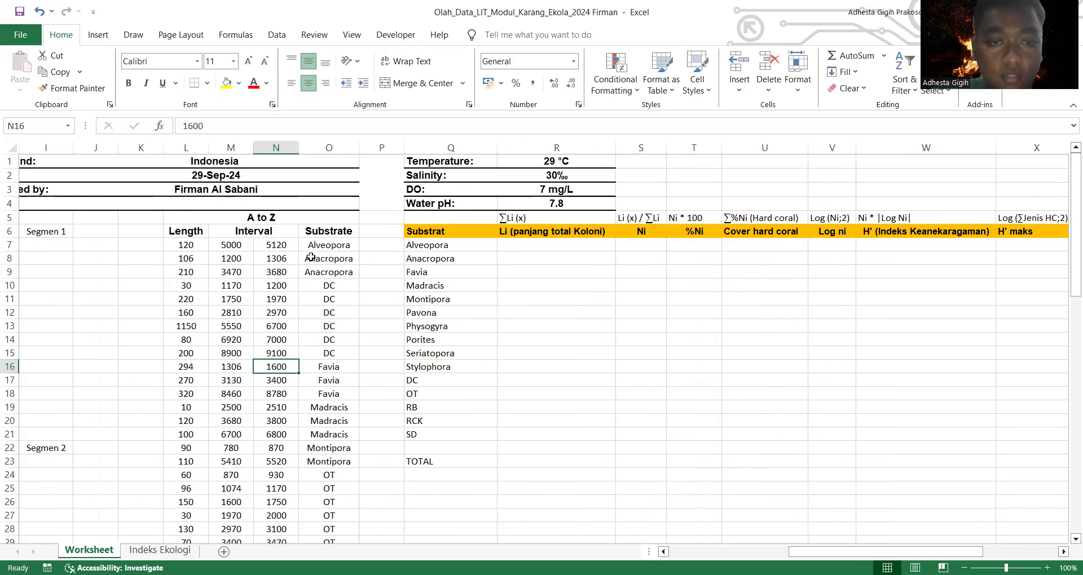
click(531, 245)
text(=)
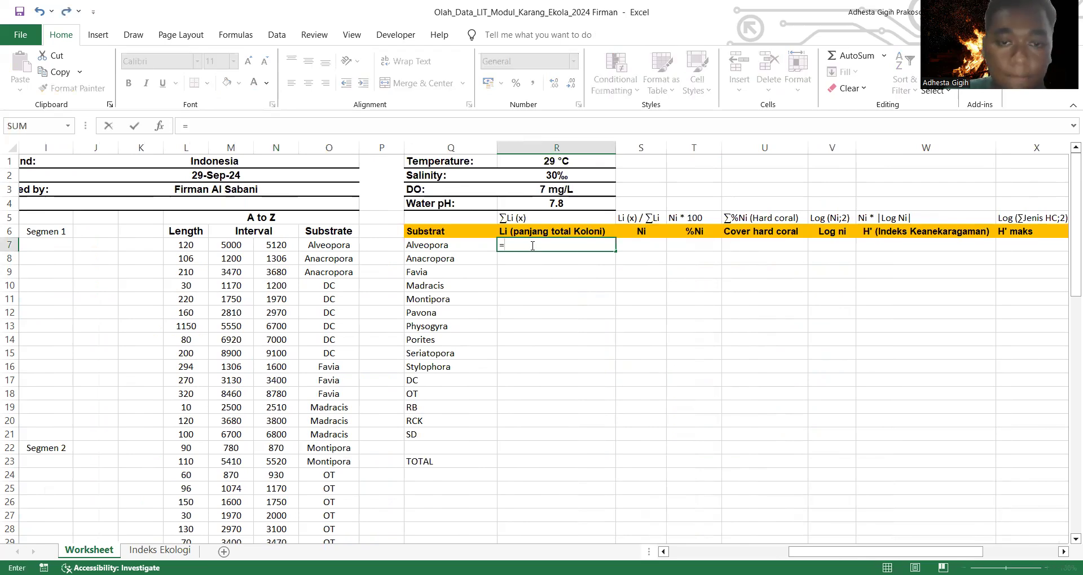
text(su)
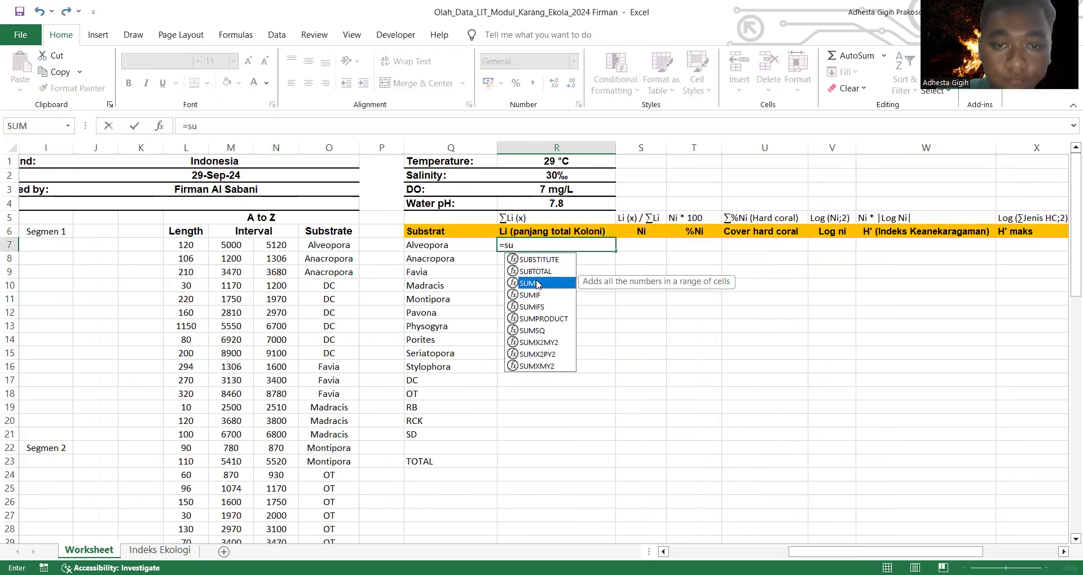
double_click(537, 284)
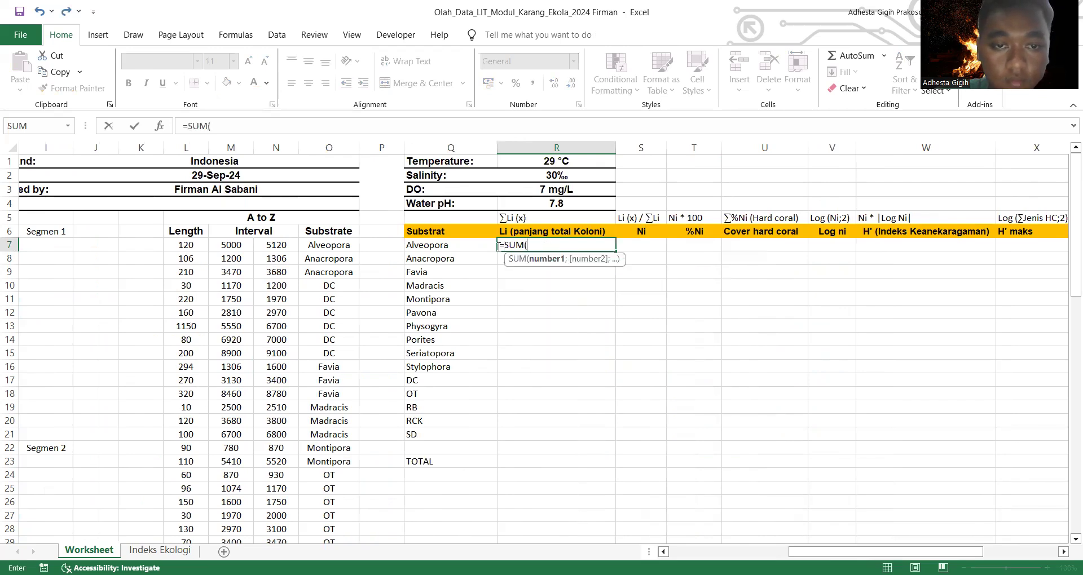
click(176, 244)
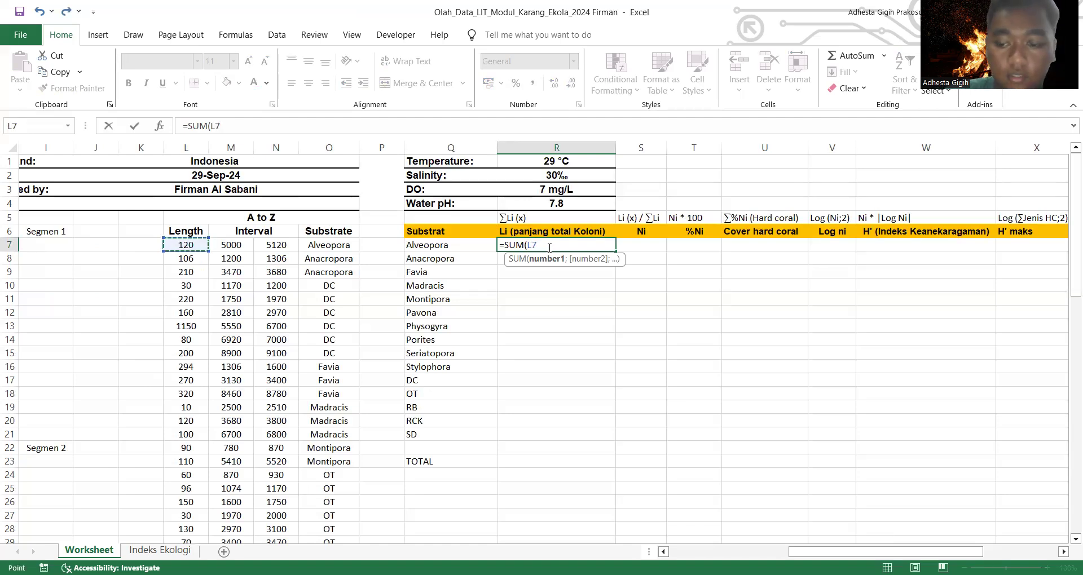
key(Return)
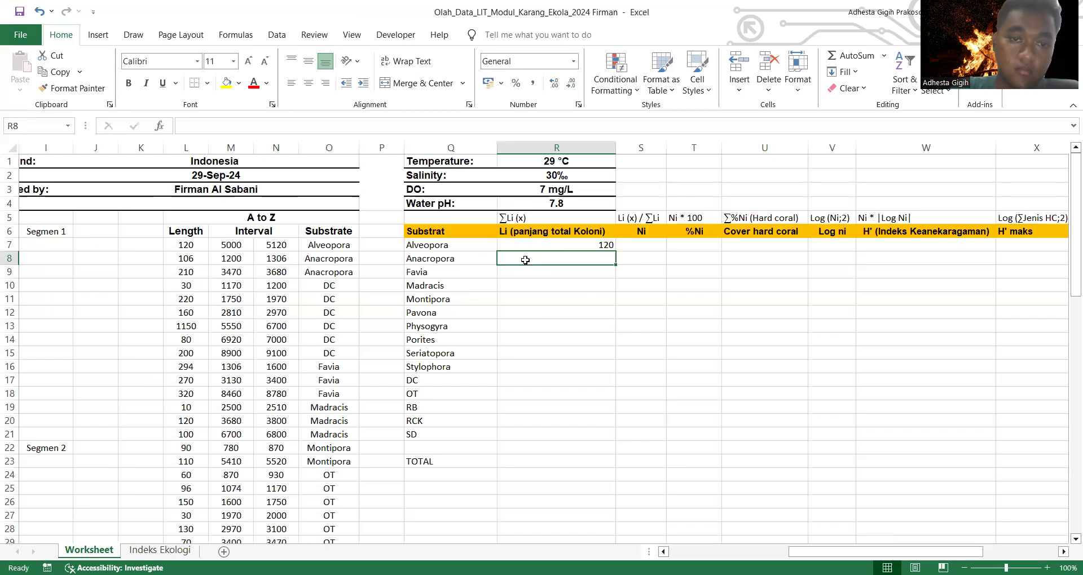
Step: Calculate Anacropora's total colony length in R8 as the sum of L8:L9
text(=)
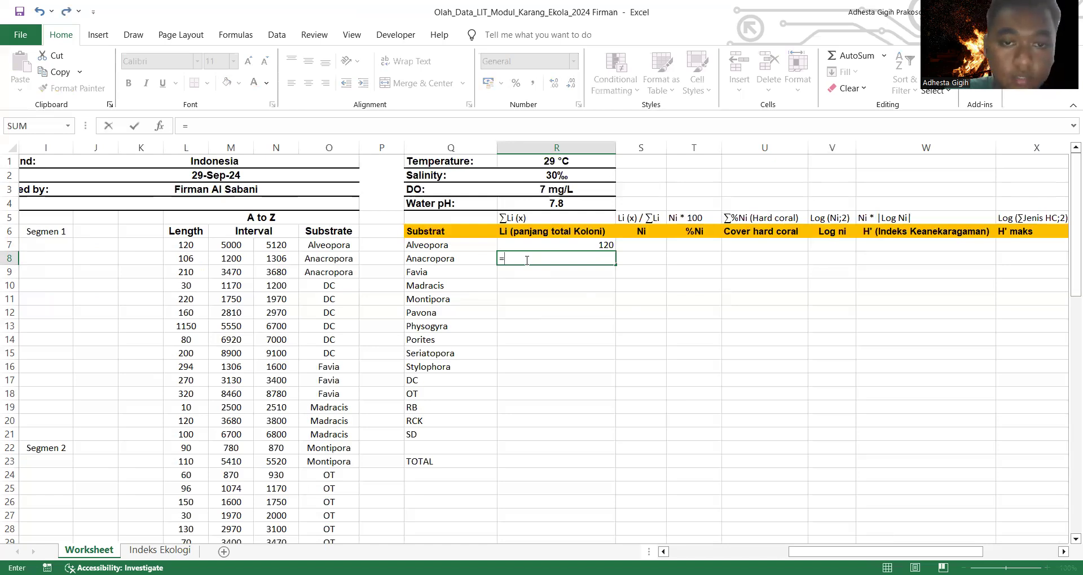
text(sum)
double_click(527, 274)
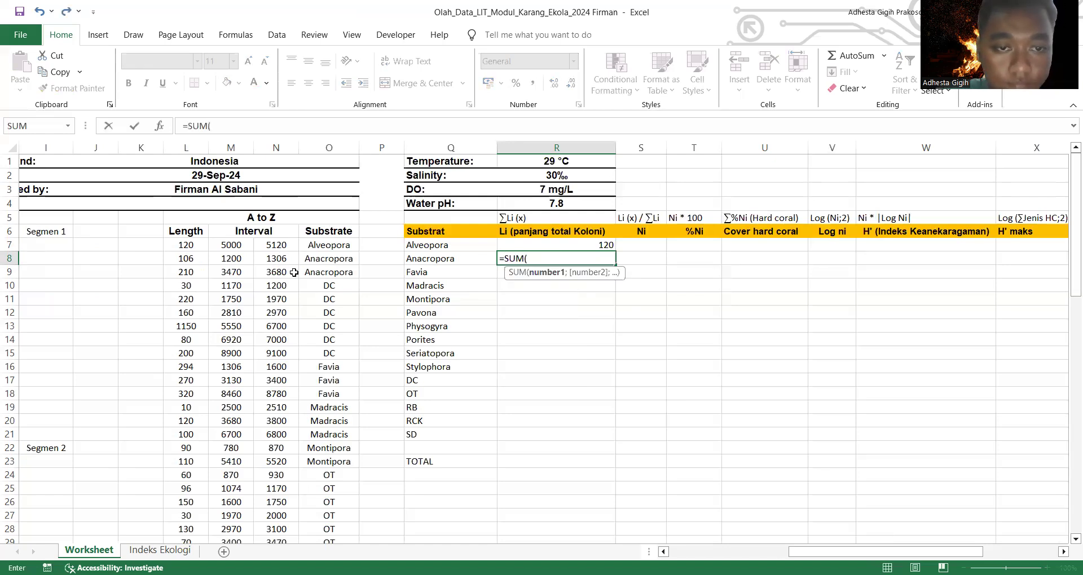
click(183, 260)
drag(183, 260, 201, 273)
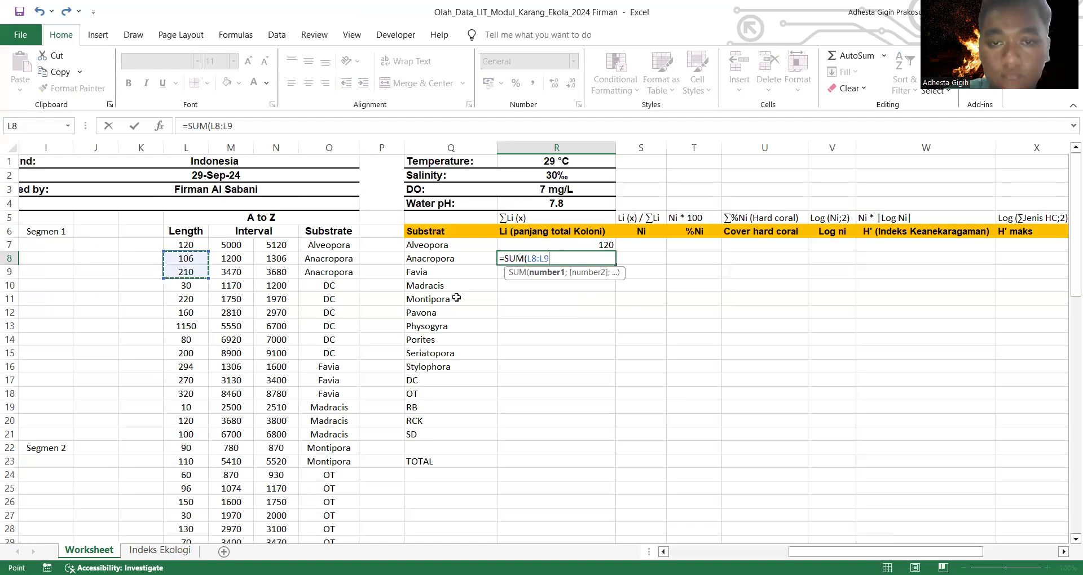
key(Return)
Step: Calculate Favia's total colony length in R9 as the sum of L16:L18
scroll(455, 296, down, 2)
scroll(473, 284, up, 1)
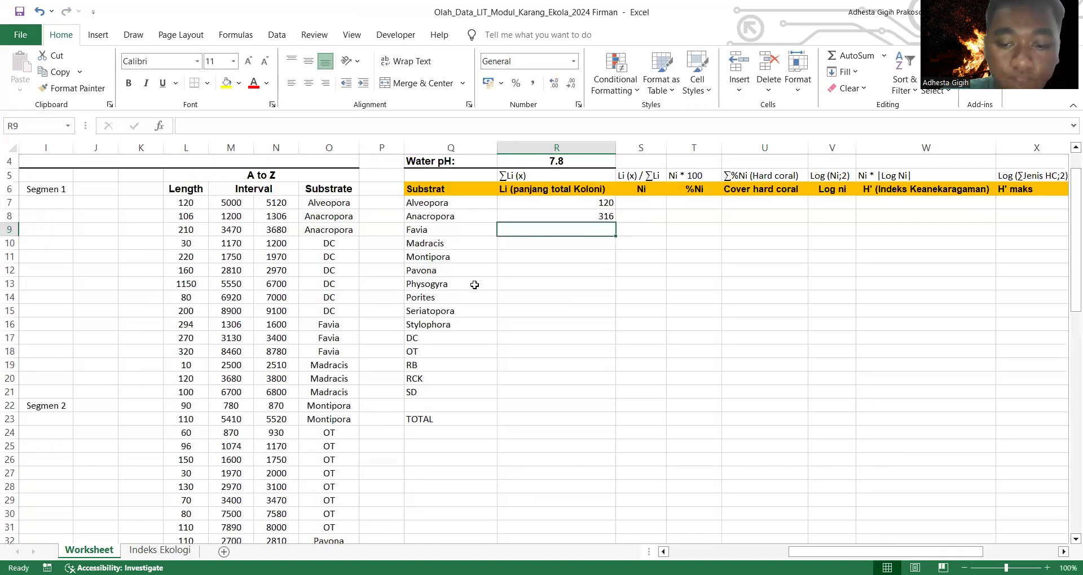
text(=)
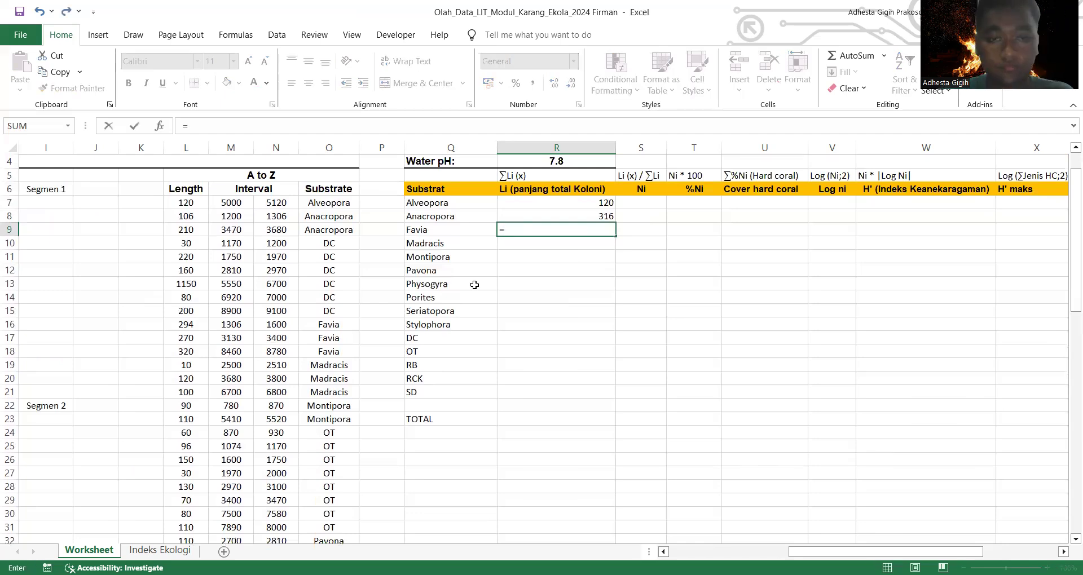
text(sum)
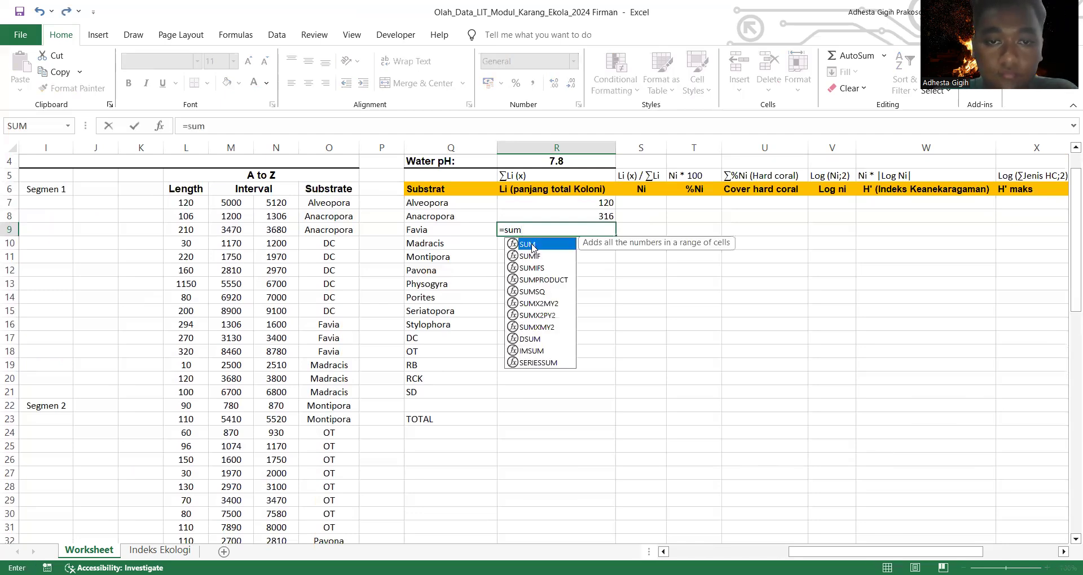
key(Tab)
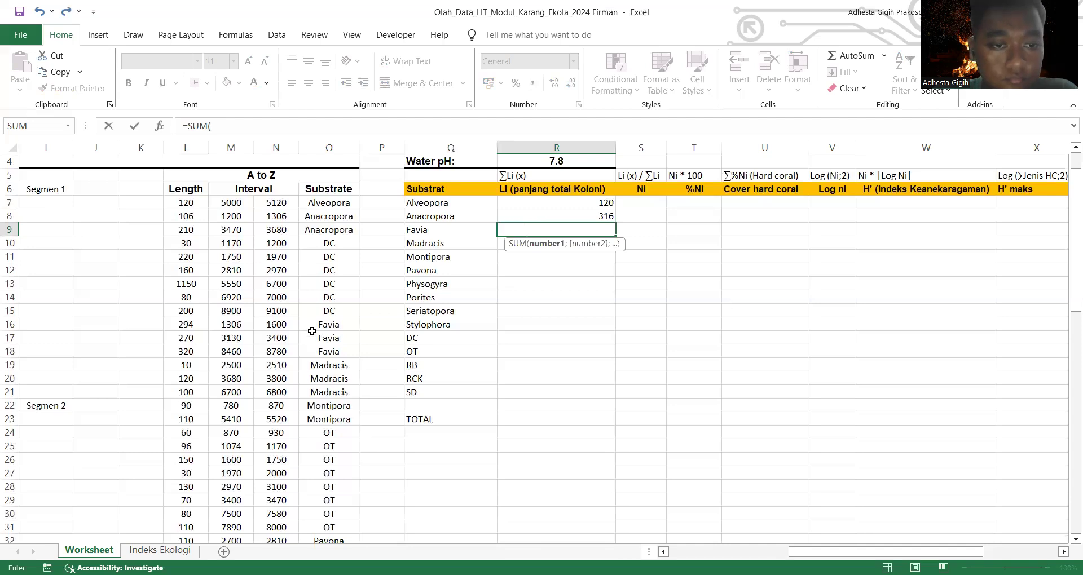
scroll(312, 327, down, 2)
drag(181, 246, 199, 276)
scroll(199, 276, up, 2)
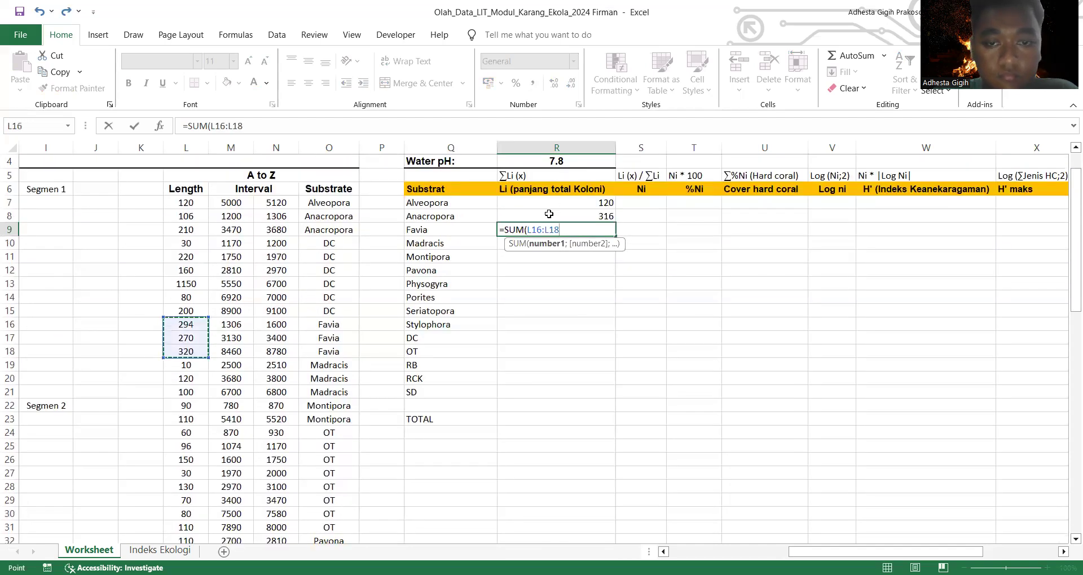
key(Return)
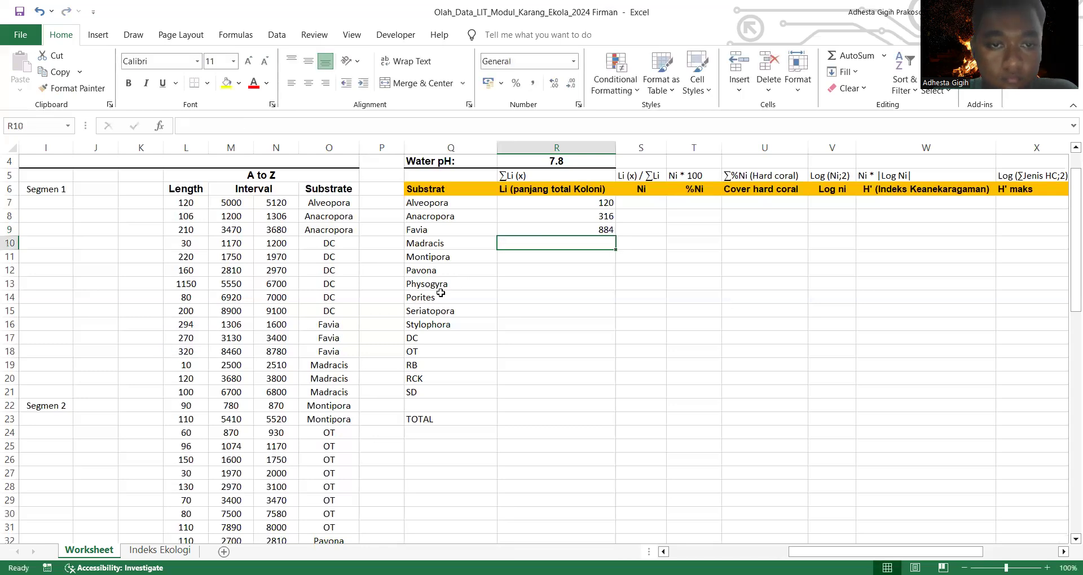
Step: Calculate Madracis's total colony length in R10 as the sum of L19:L21
scroll(322, 335, down, 1)
scroll(322, 335, down, 2)
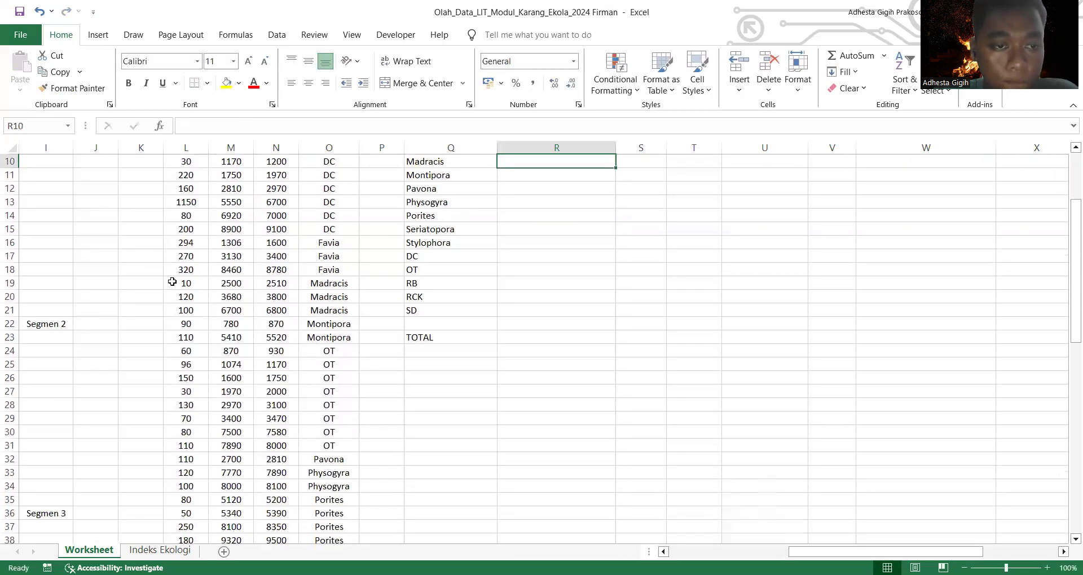
scroll(410, 259, up, 2)
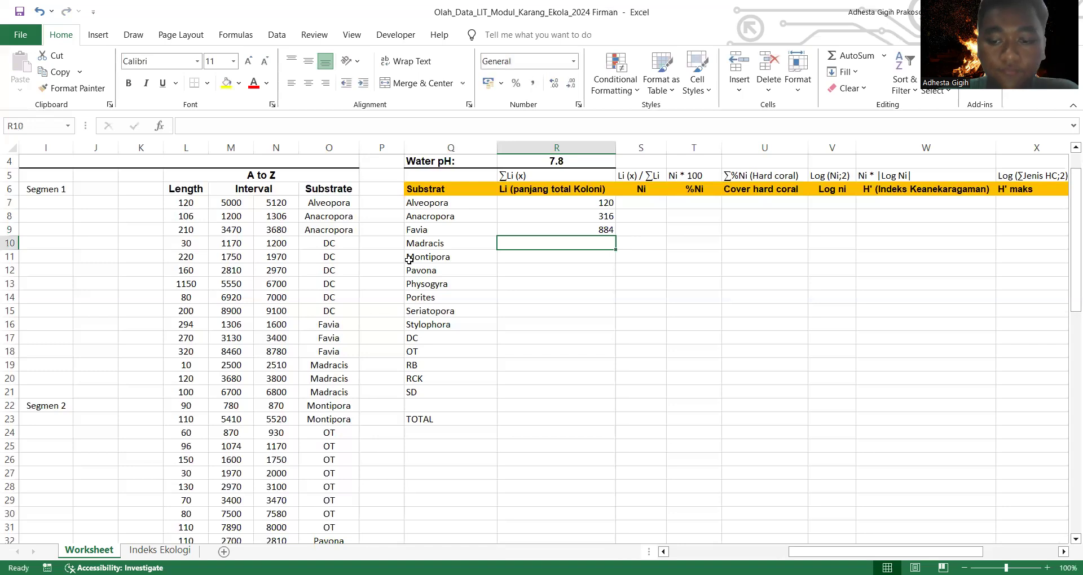
text(=sum)
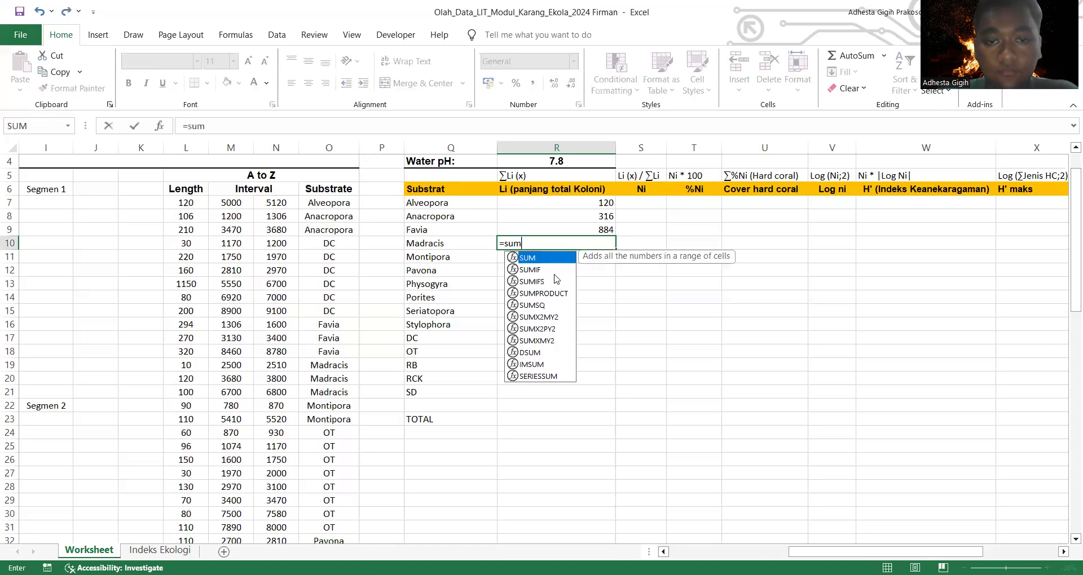
double_click(552, 262)
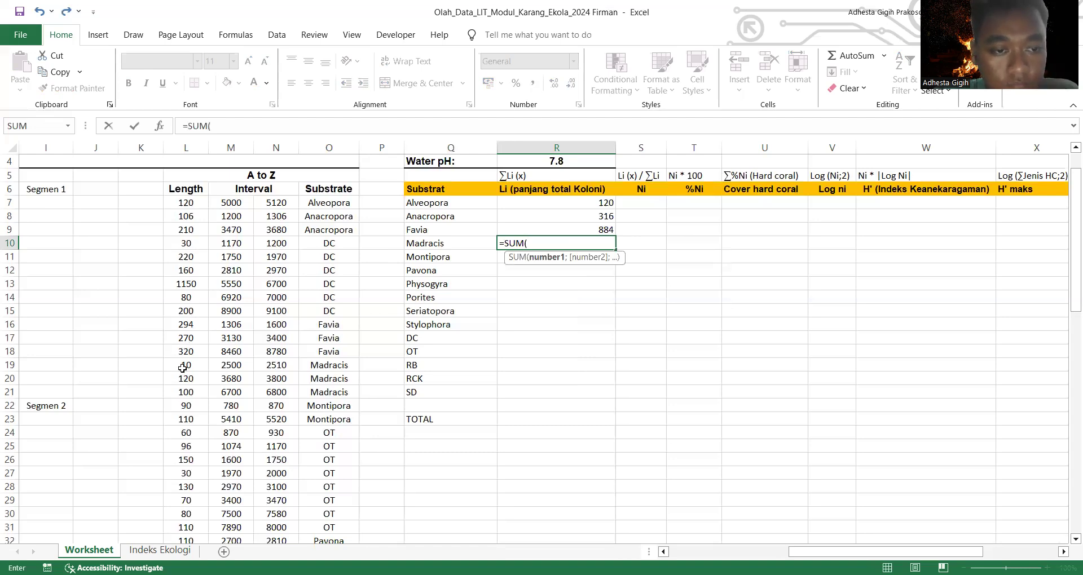
drag(191, 397, 186, 366)
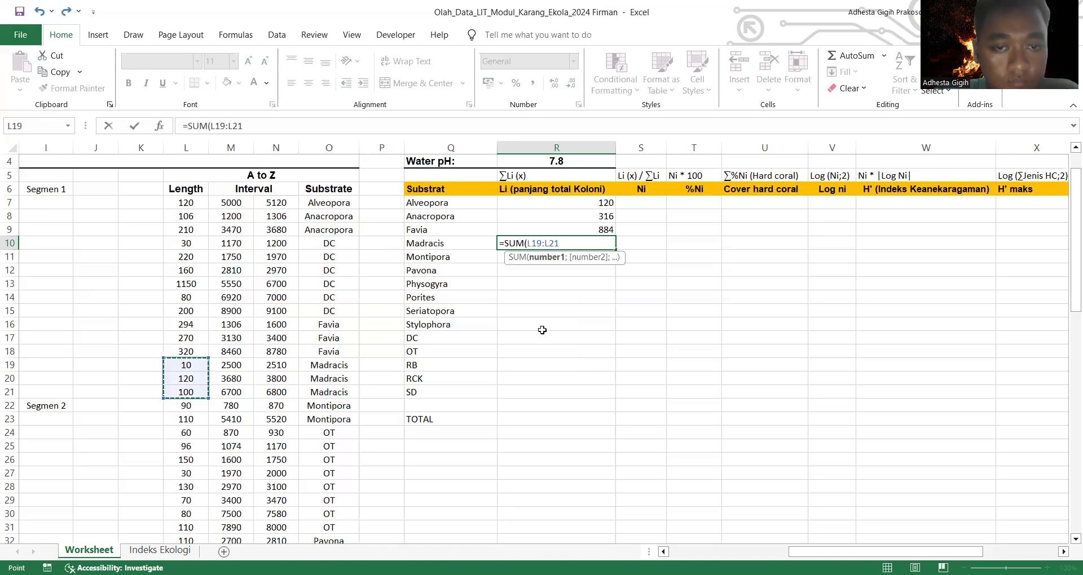
key(Return)
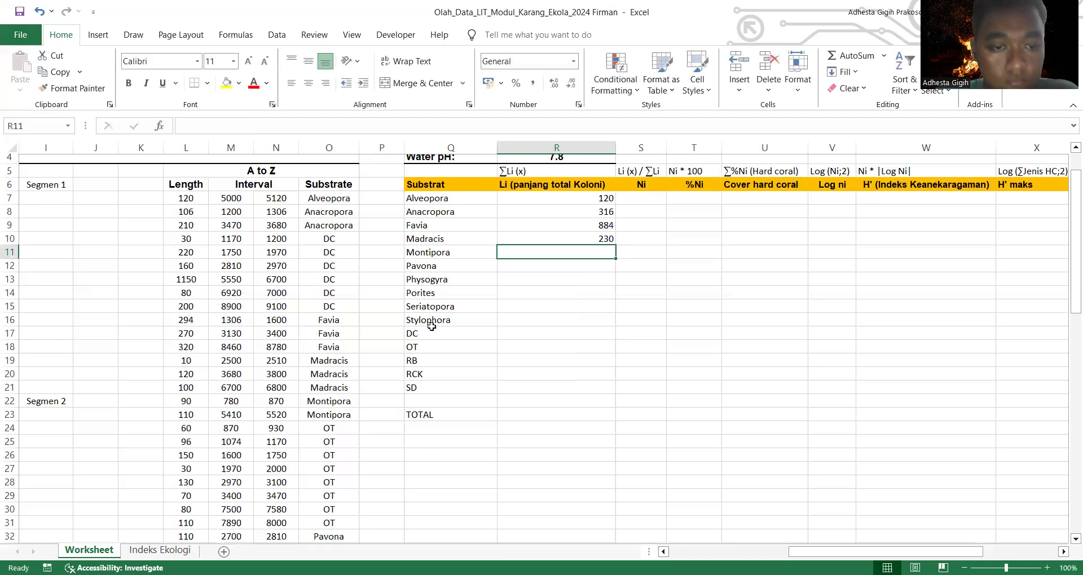
Step: Calculate Montipora's total colony length in R11 as the sum of L22:L23
scroll(521, 316, down, 1)
text(=)
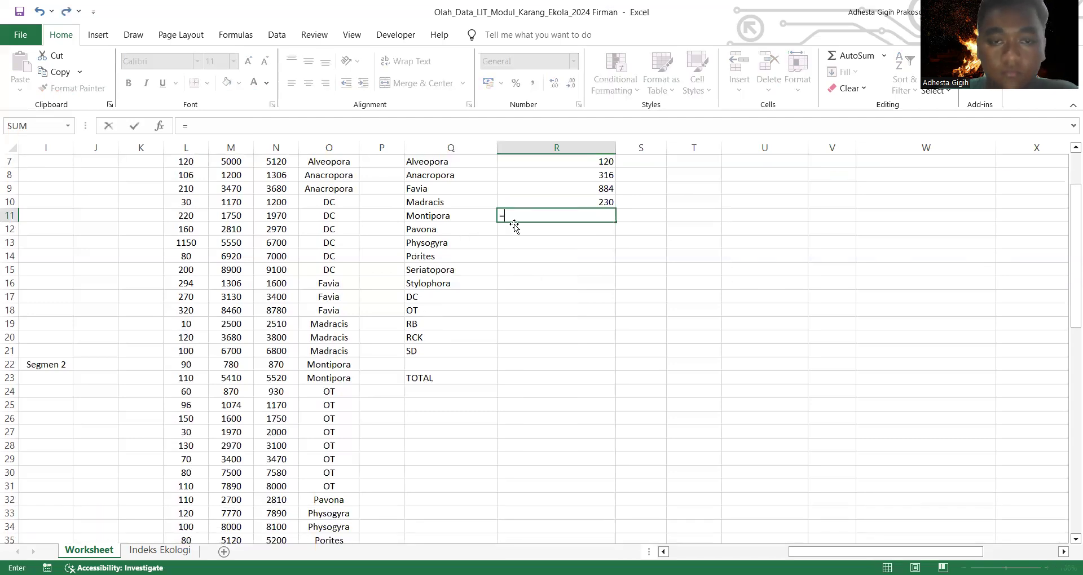
text(sum)
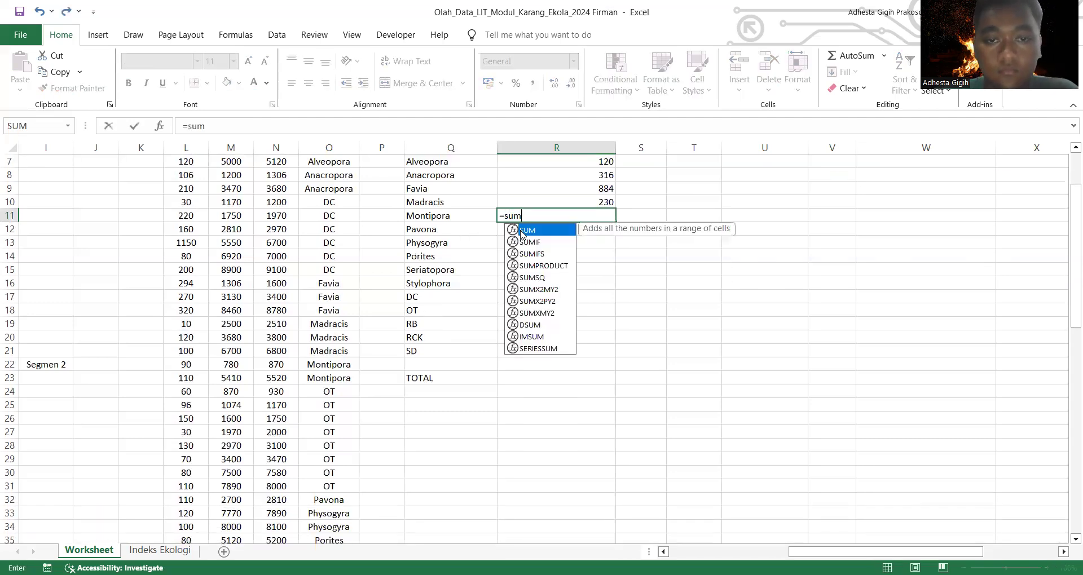
double_click(522, 231)
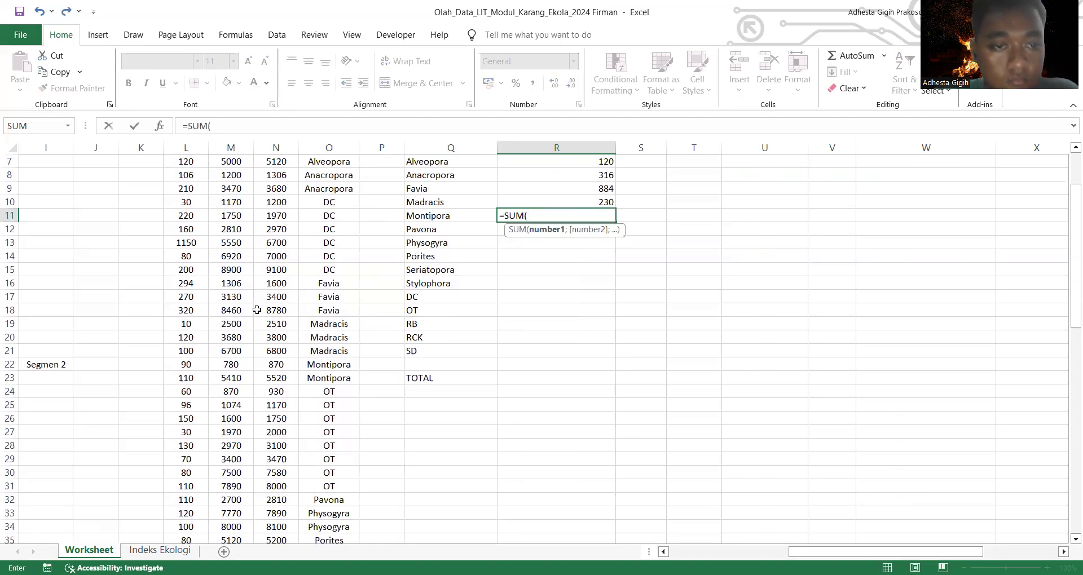
scroll(265, 326, down, 1)
scroll(265, 326, down, 1)
click(186, 325)
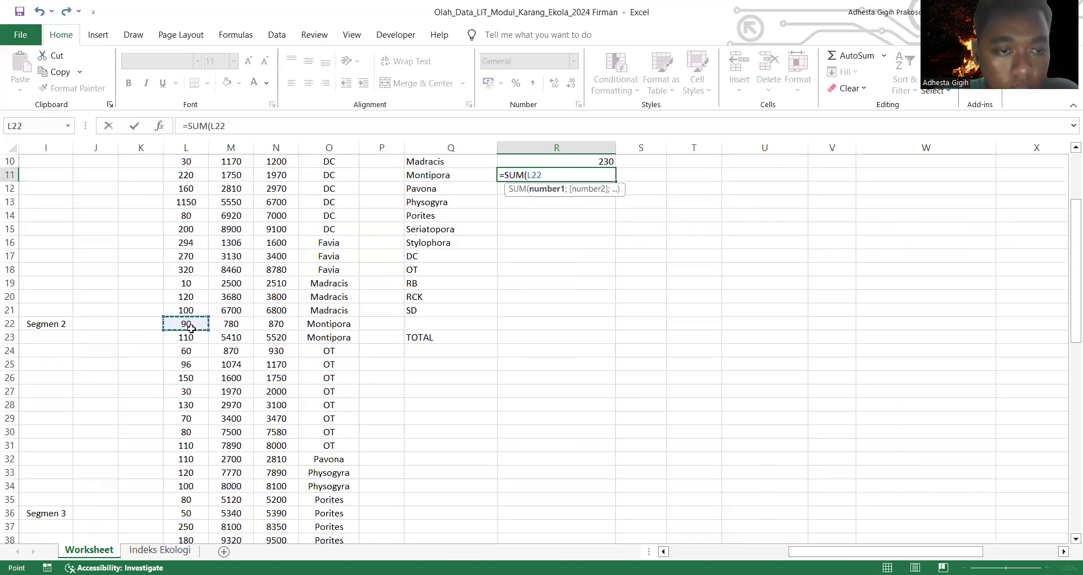
drag(195, 343, 194, 344)
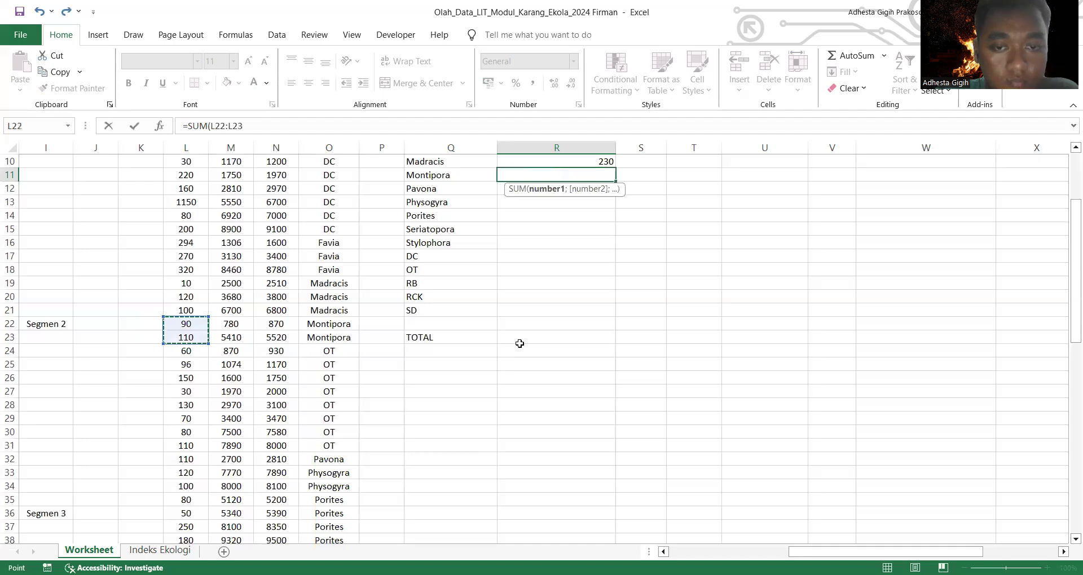
scroll(520, 343, up, 3)
key(Return)
Step: Calculate Pavona's total colony length in R12 by summing L32
text(=)
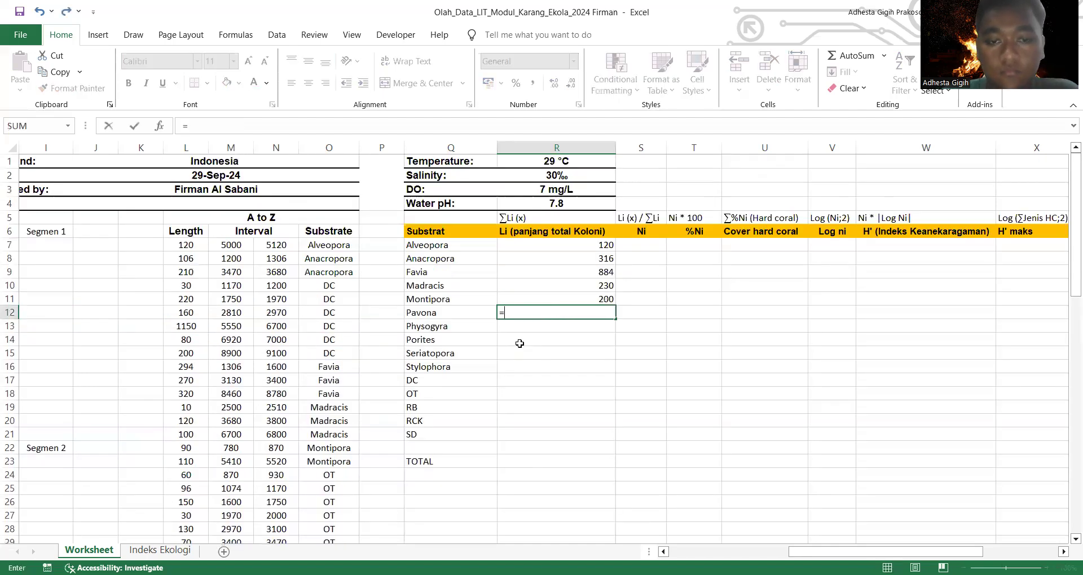
text(sum)
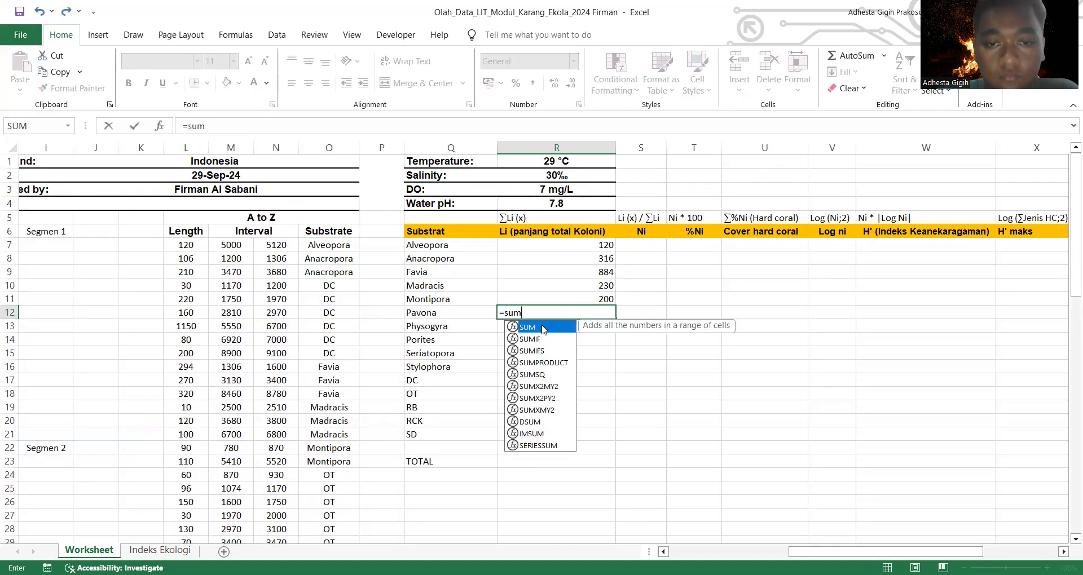
key(Tab)
scroll(438, 326, down, 6)
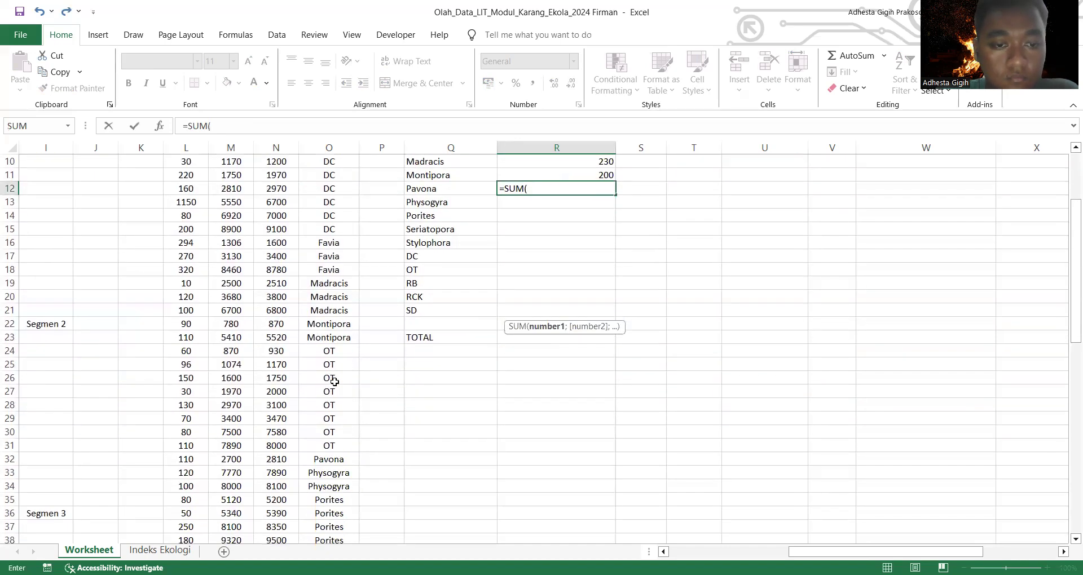
click(184, 341)
scroll(423, 365, up, 5)
scroll(427, 369, up, 1)
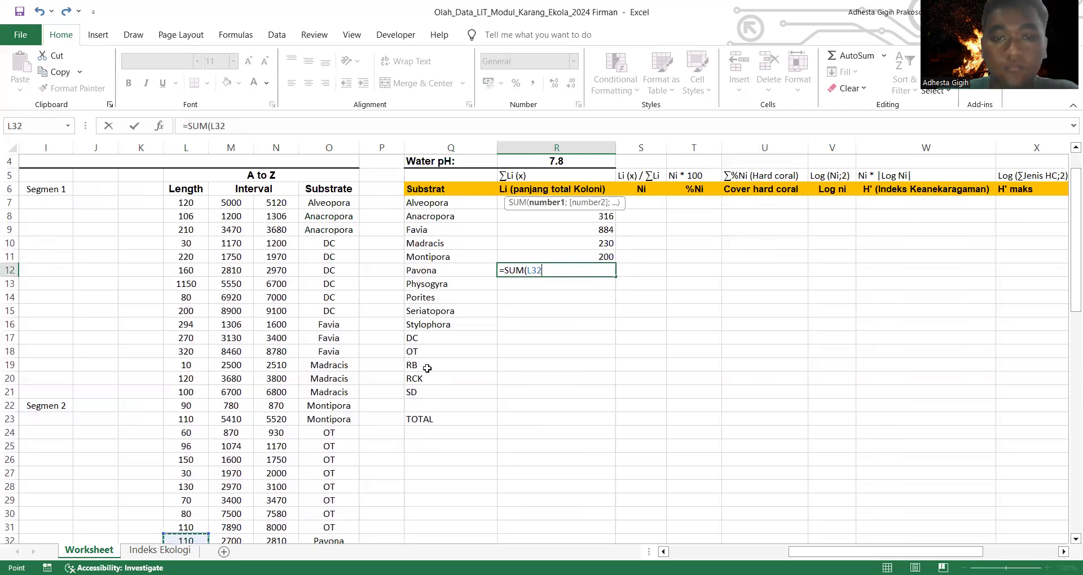
key(Return)
Step: Calculate Physogyra's total colony length in R13 as the sum of L33:L34
text(=)
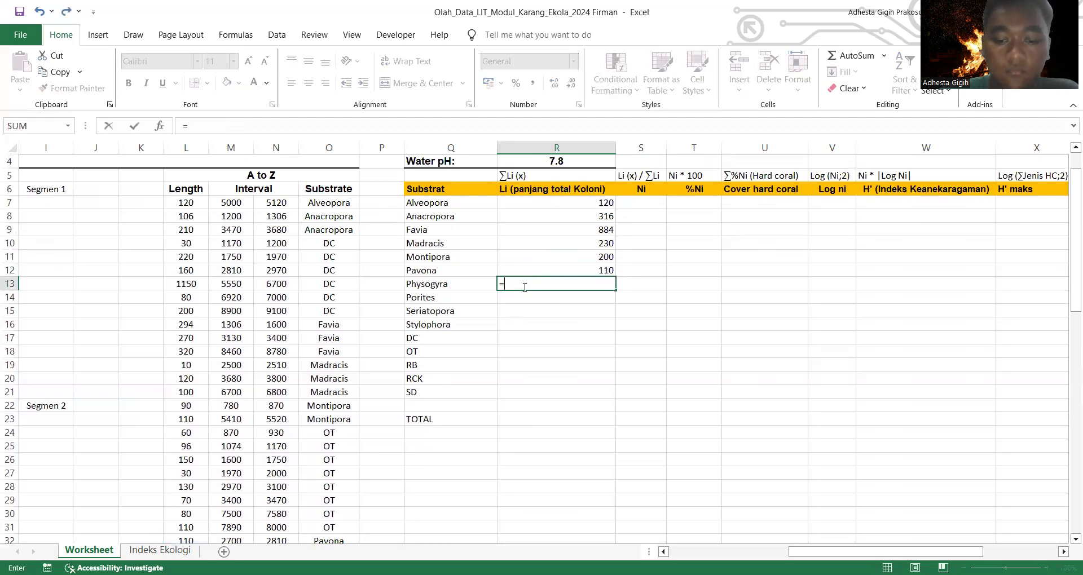
text(sum)
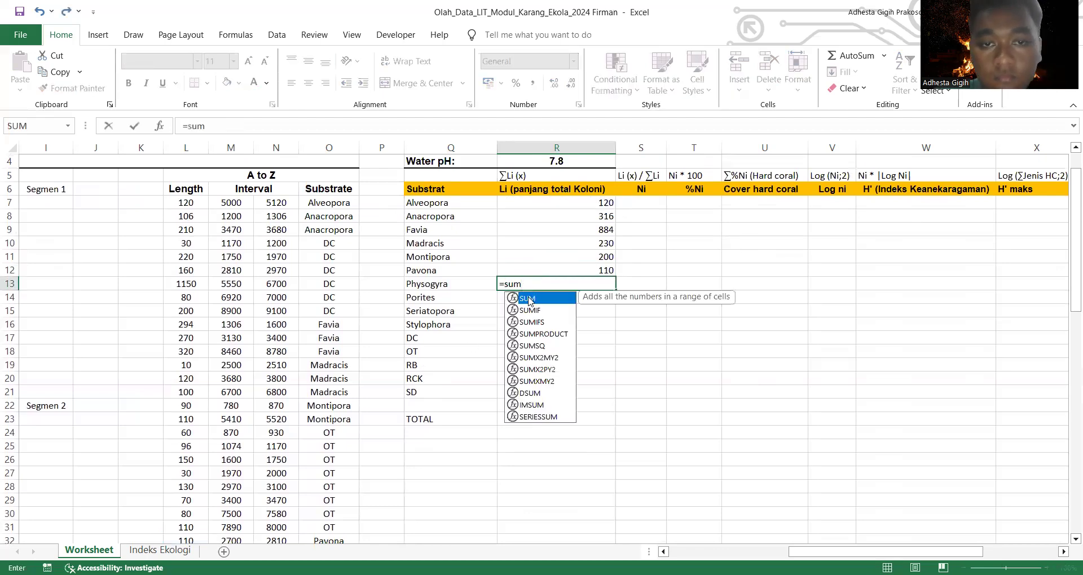
double_click(529, 297)
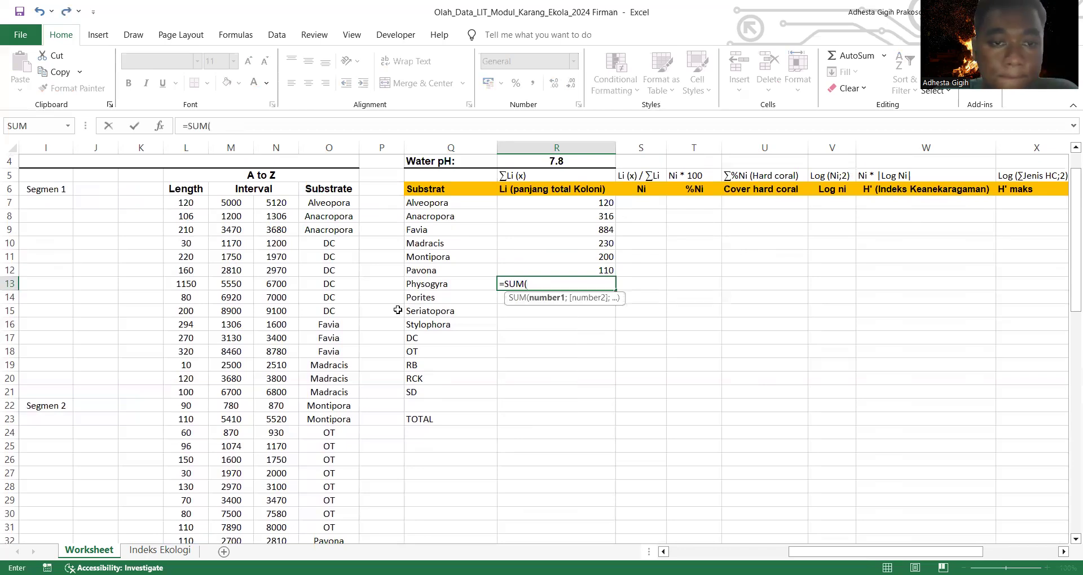
scroll(398, 311, down, 1)
scroll(191, 393, down, 3)
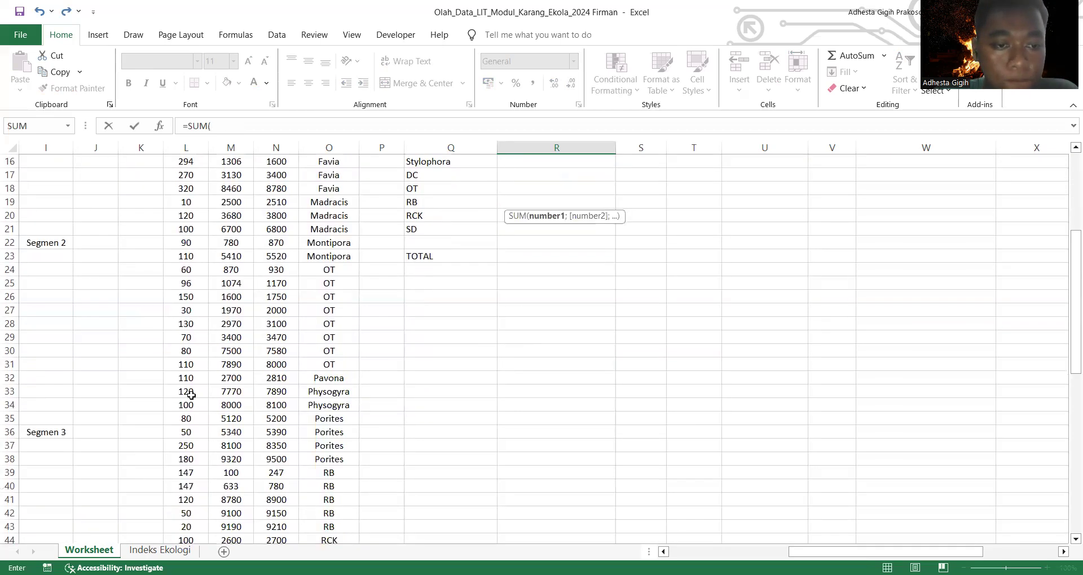
drag(191, 394, 193, 406)
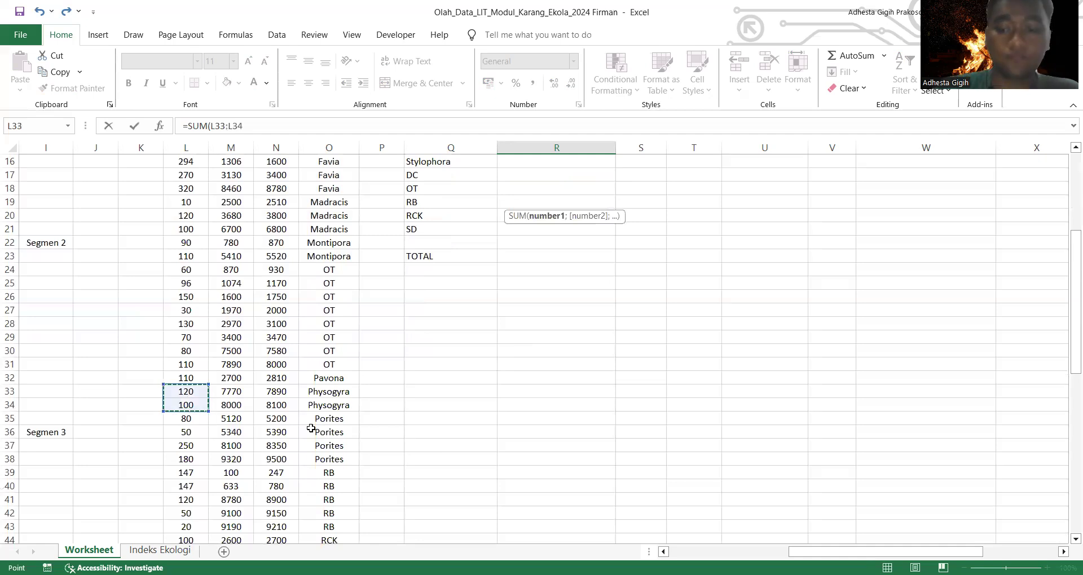
key(Return)
Step: Calculate Porites's total colony length in R14 as the sum of L35:L38
scroll(508, 339, up, 1)
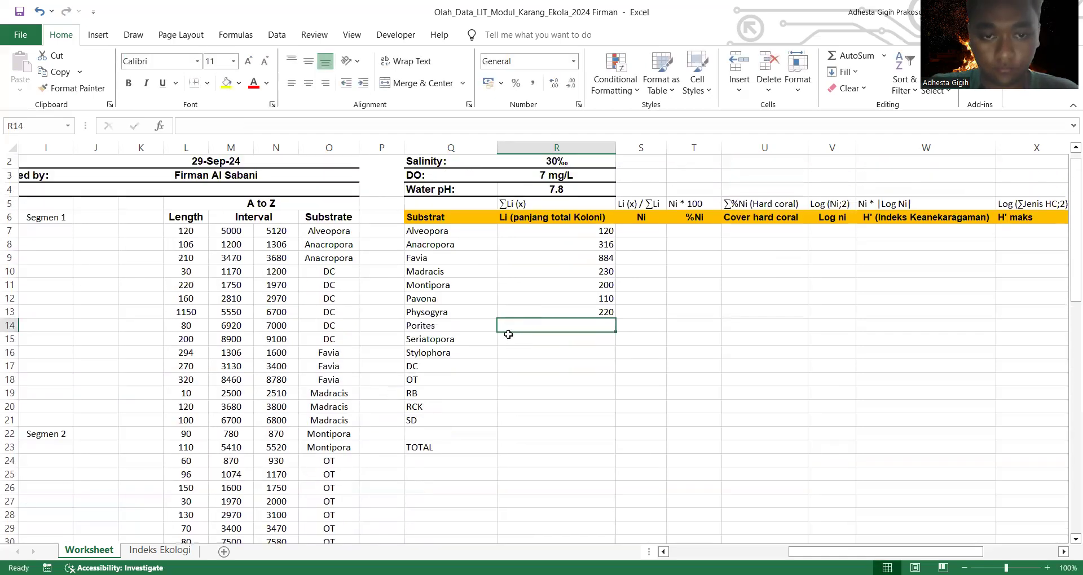
text(=)
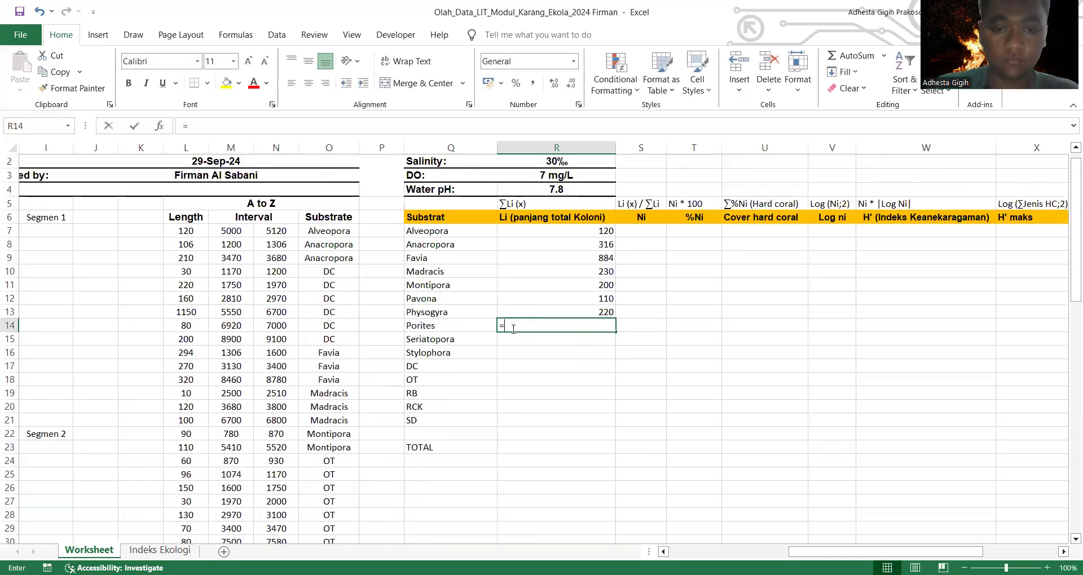
text(sum)
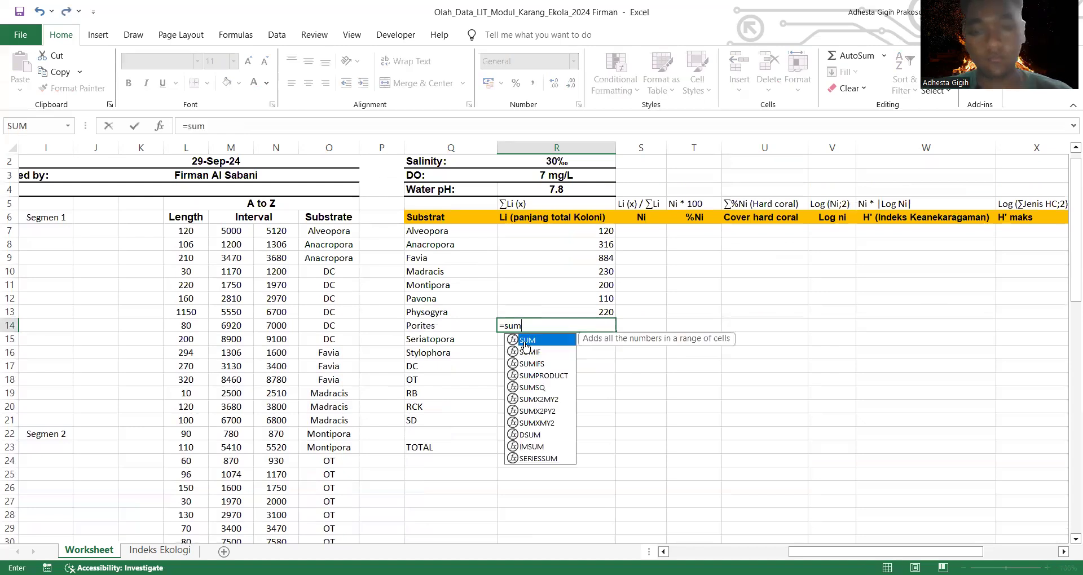
key(Tab)
scroll(296, 381, down, 7)
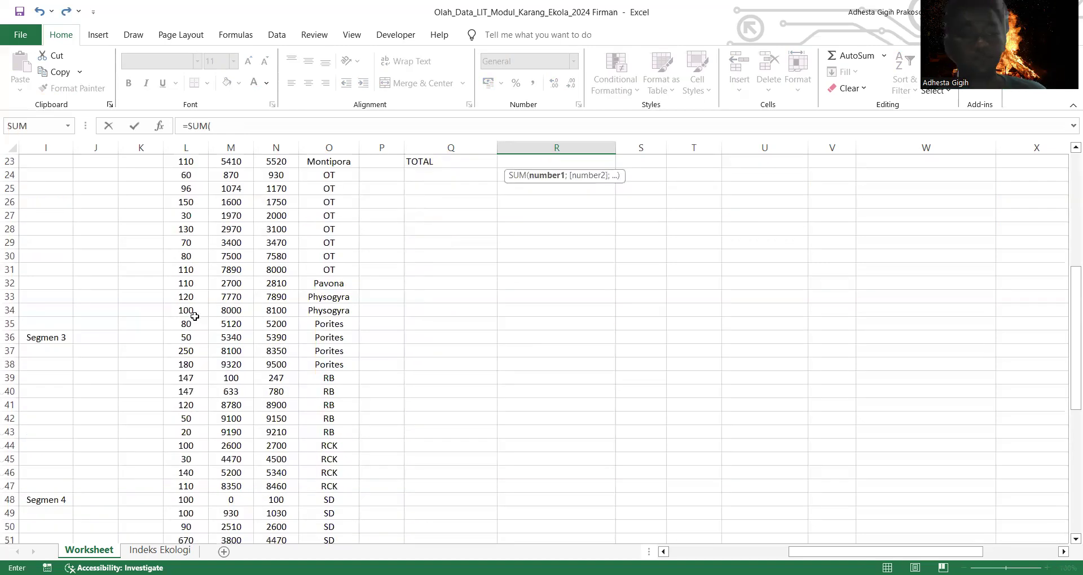
click(192, 324)
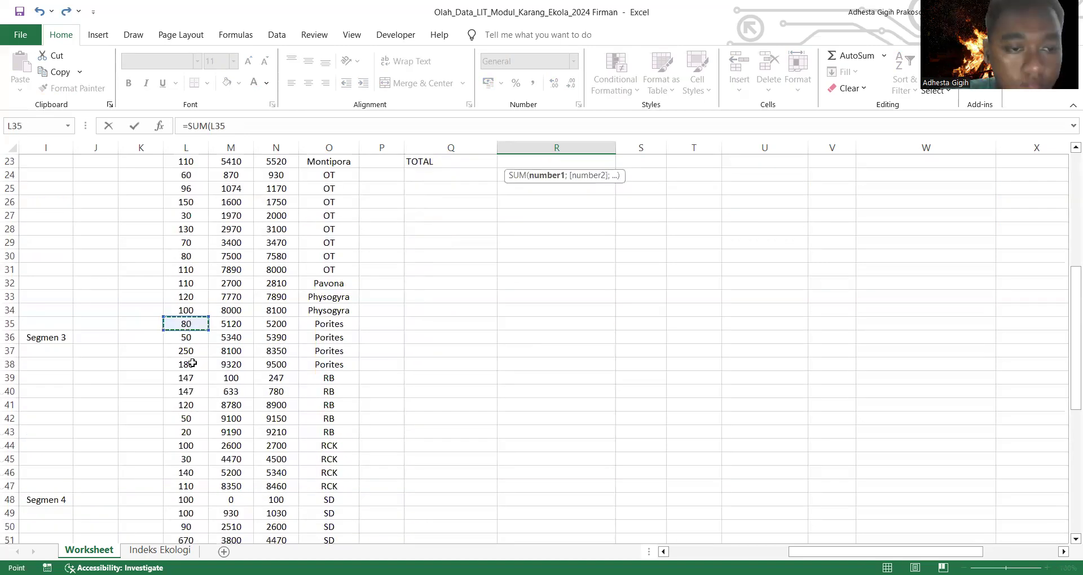
key(Escape)
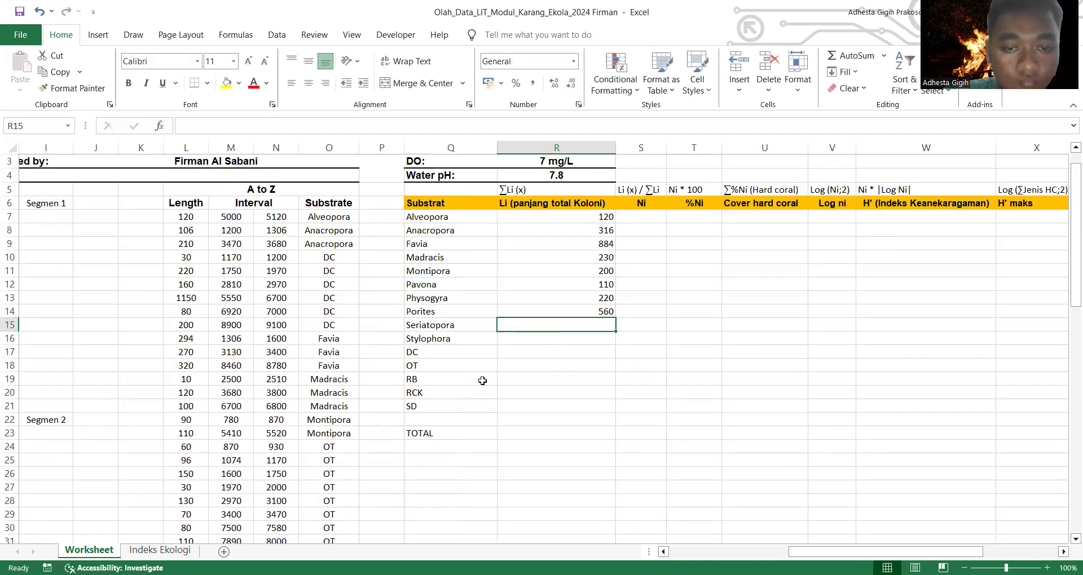
Step: Calculate Seriatopora's total colony length in R15 as the sum of L55:L57
text(=)
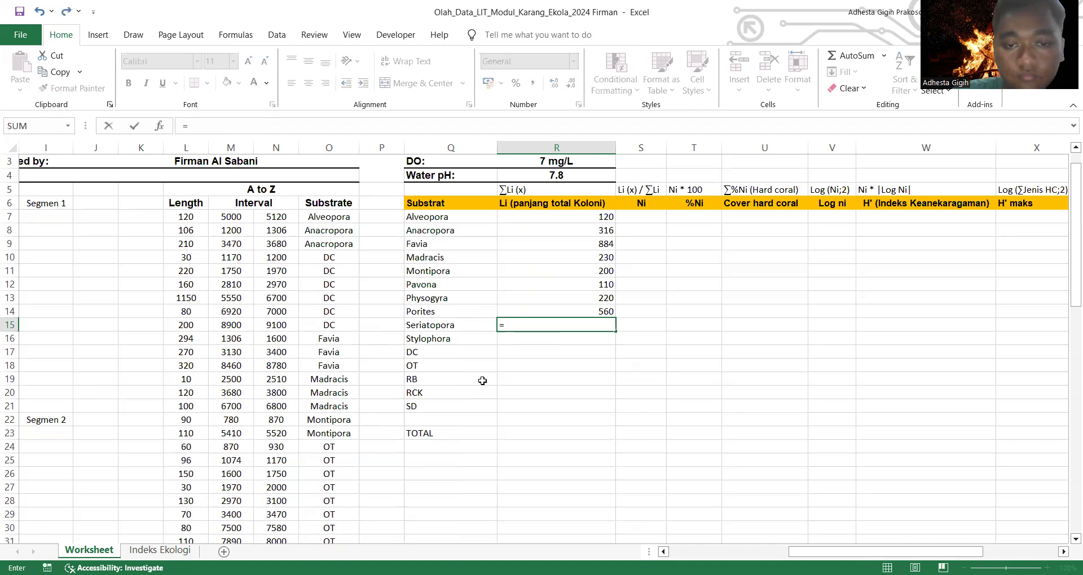
text(sum)
double_click(532, 344)
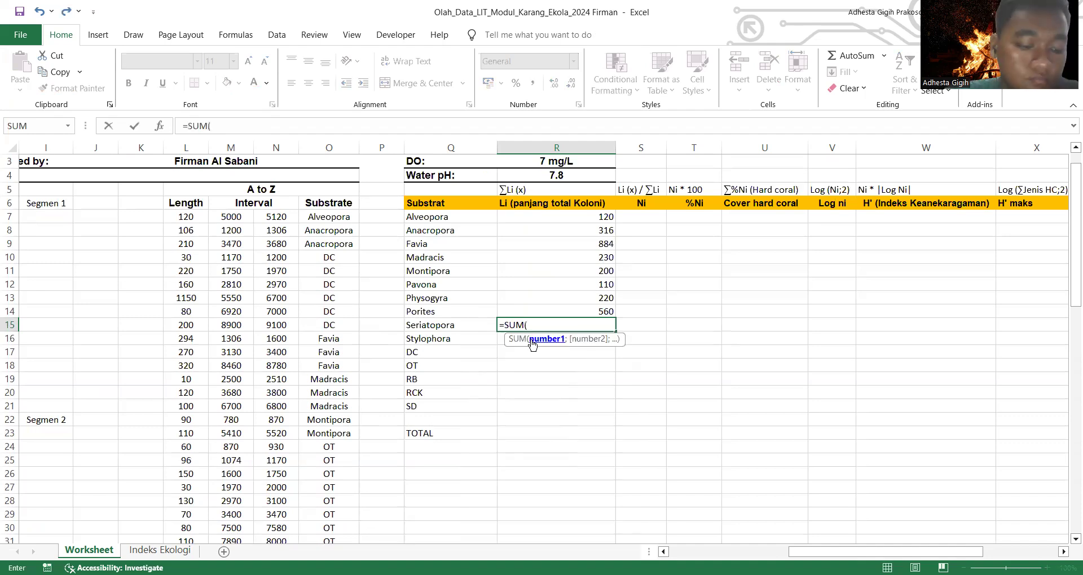
scroll(434, 390, down, 2)
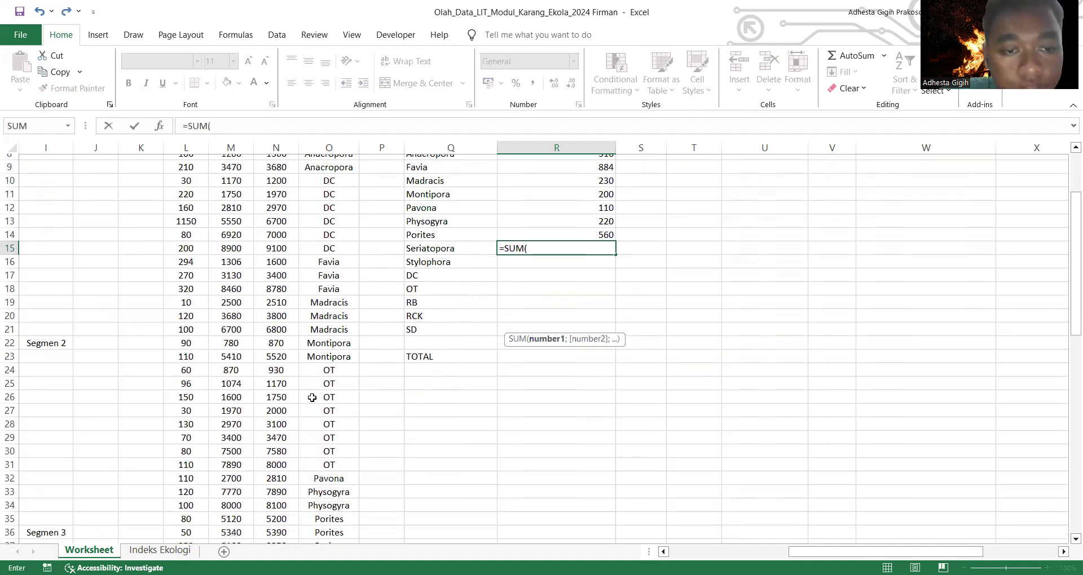
scroll(312, 397, down, 5)
scroll(312, 398, down, 6)
drag(190, 337, 192, 366)
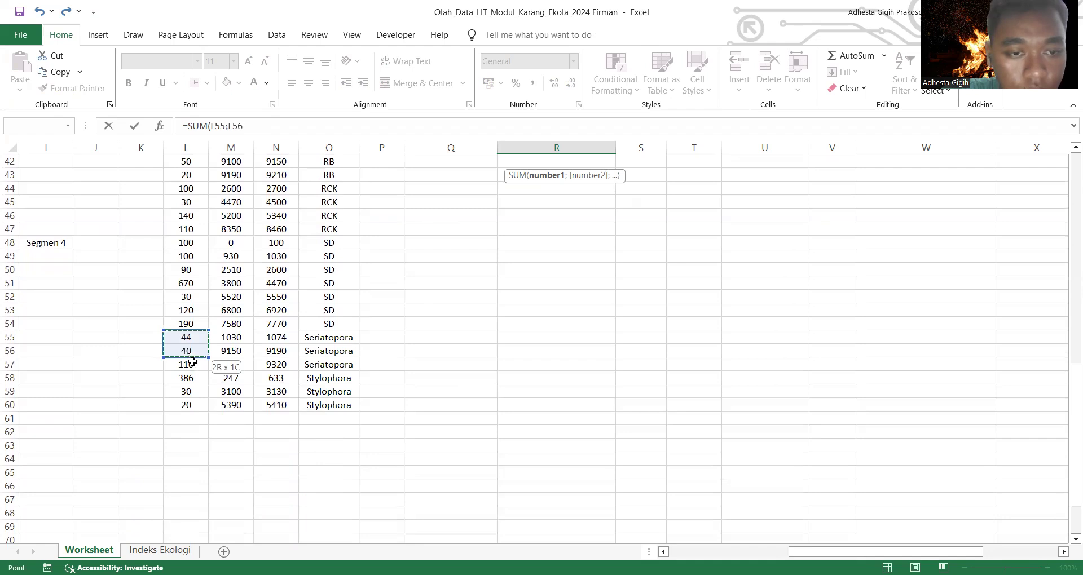
scroll(516, 326, up, 10)
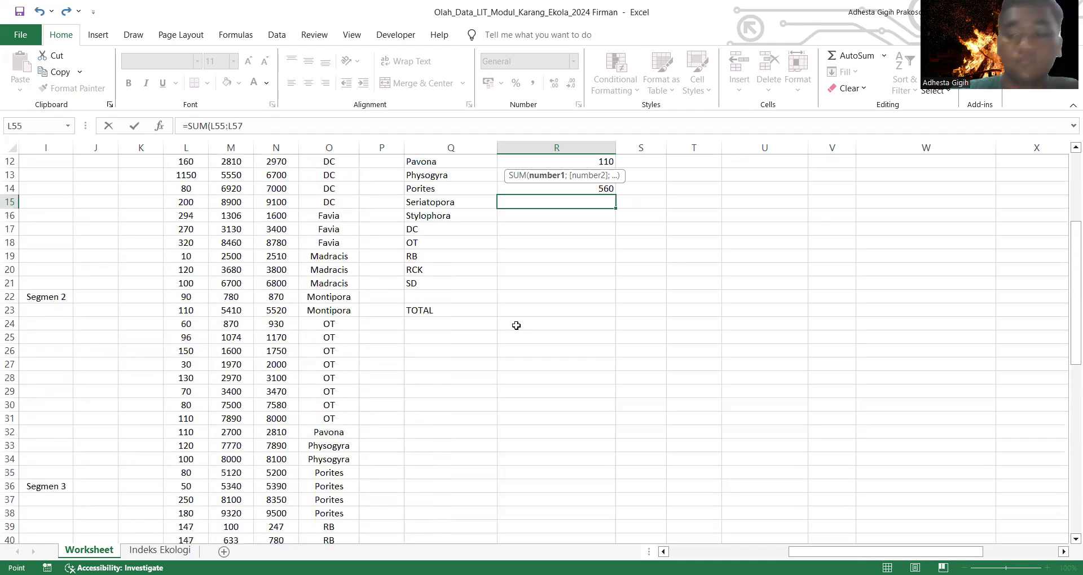
scroll(517, 326, up, 4)
key(Return)
Step: Calculate Stylophora's total colony length in R16 as the sum of L58:L60
text(=)
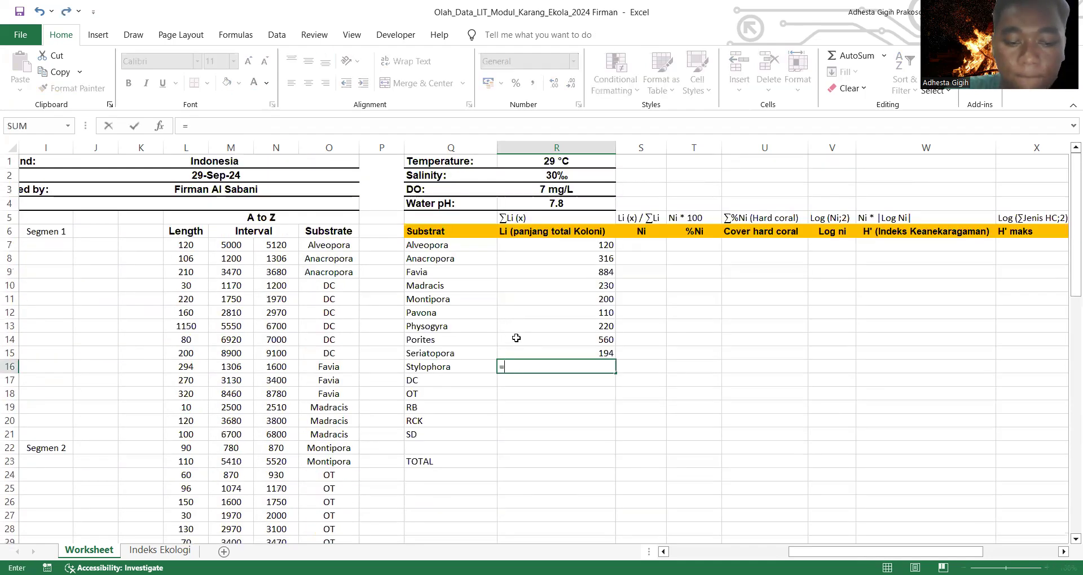
text(sum)
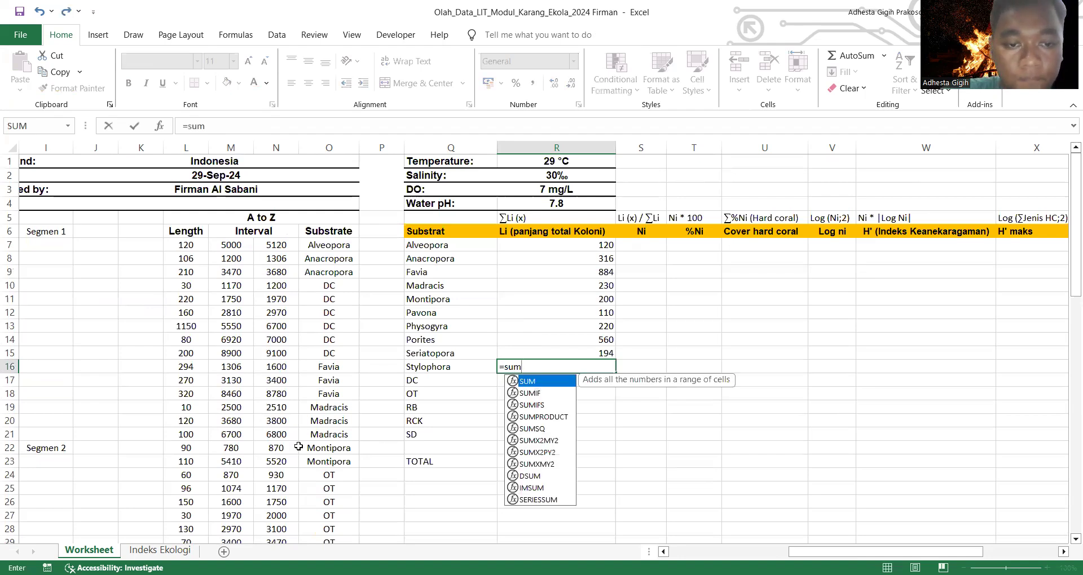
key(Tab)
scroll(297, 446, down, 18)
scroll(297, 445, up, 2)
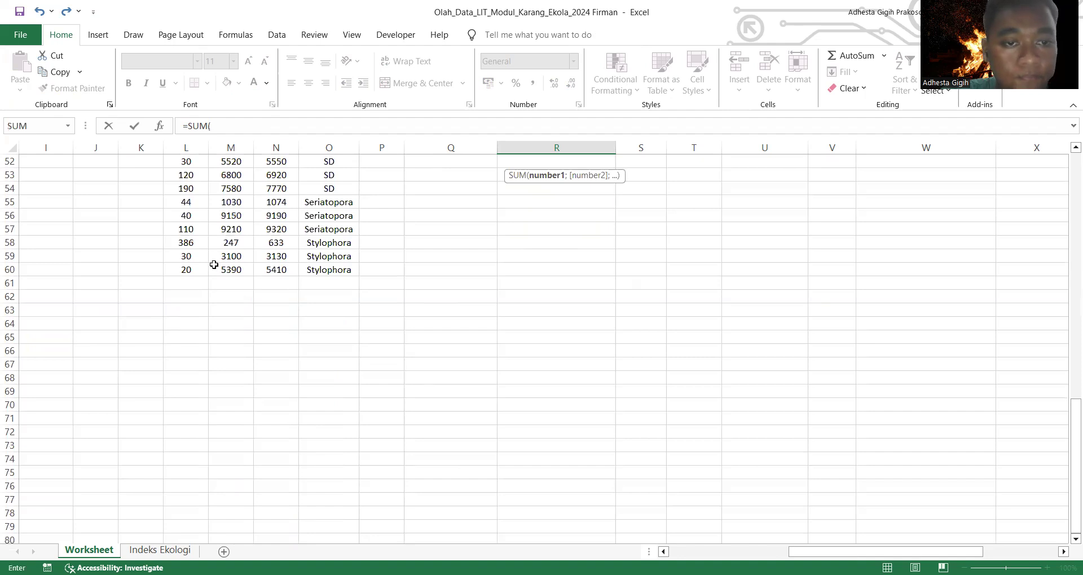
click(191, 246)
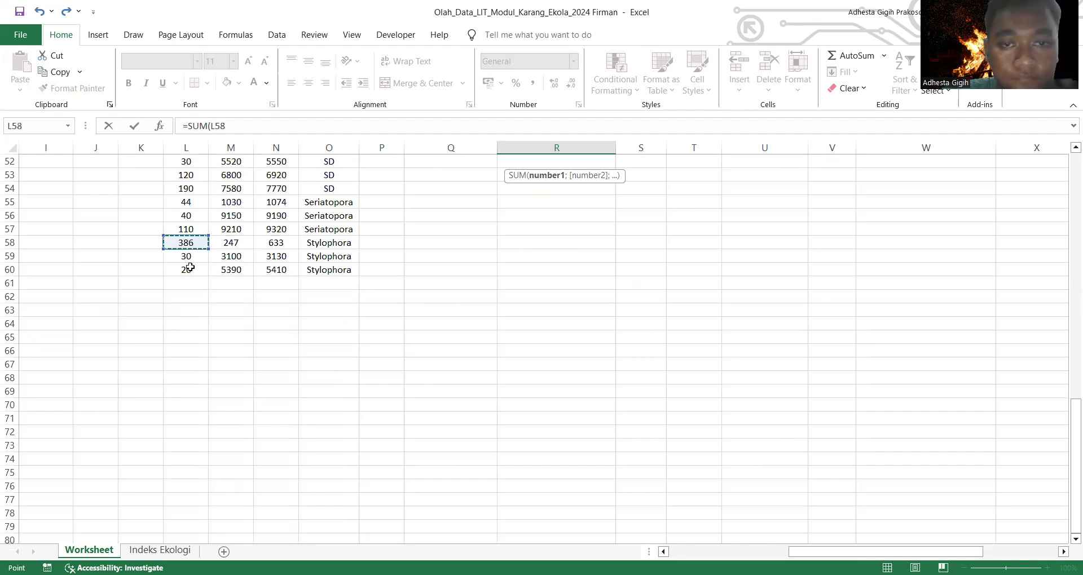
drag(190, 267, 190, 270)
scroll(706, 258, up, 16)
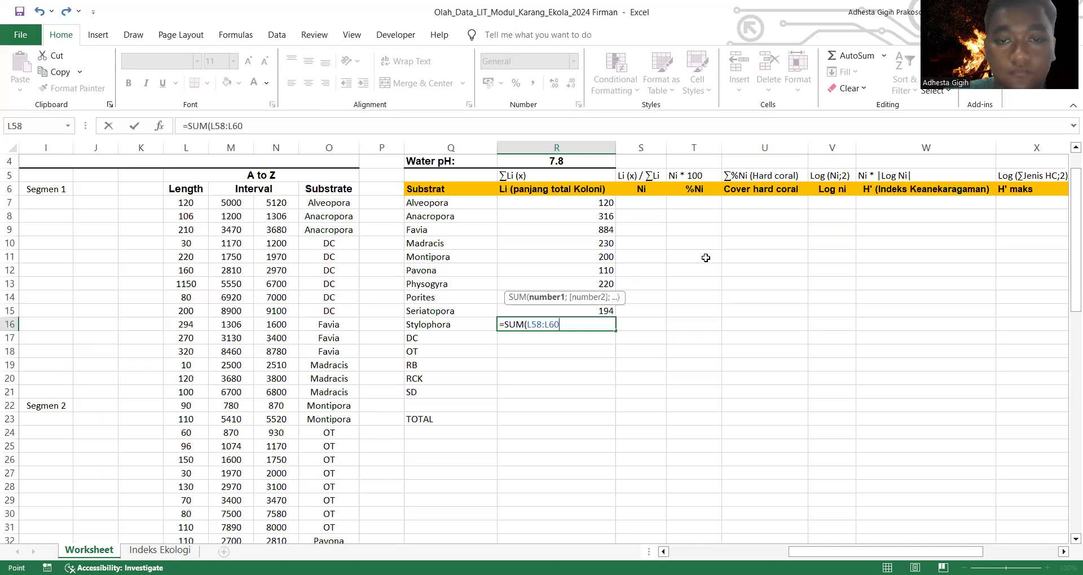
scroll(706, 257, down, 12)
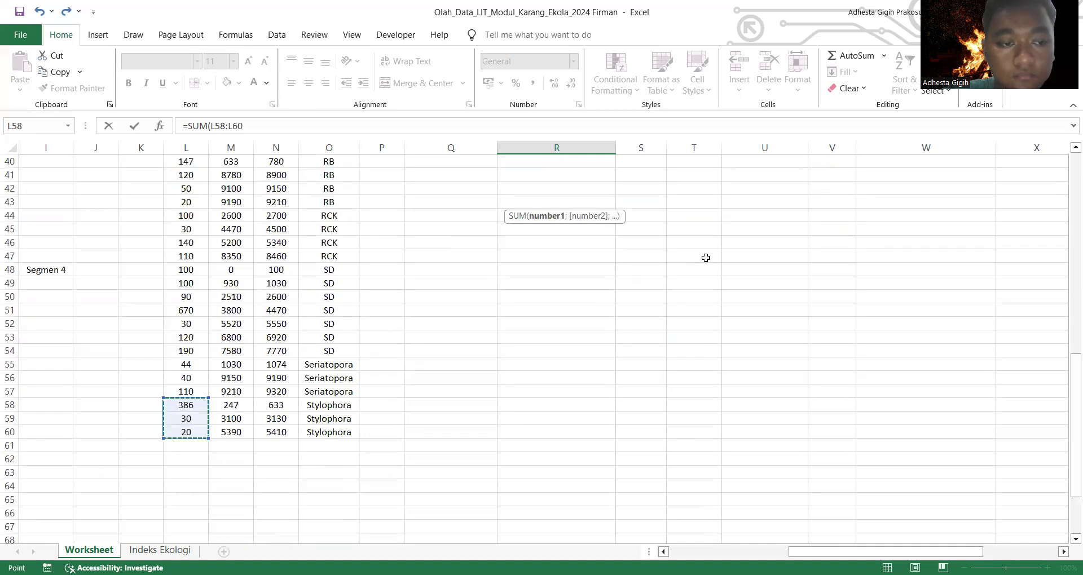
scroll(706, 258, up, 4)
scroll(706, 258, up, 4)
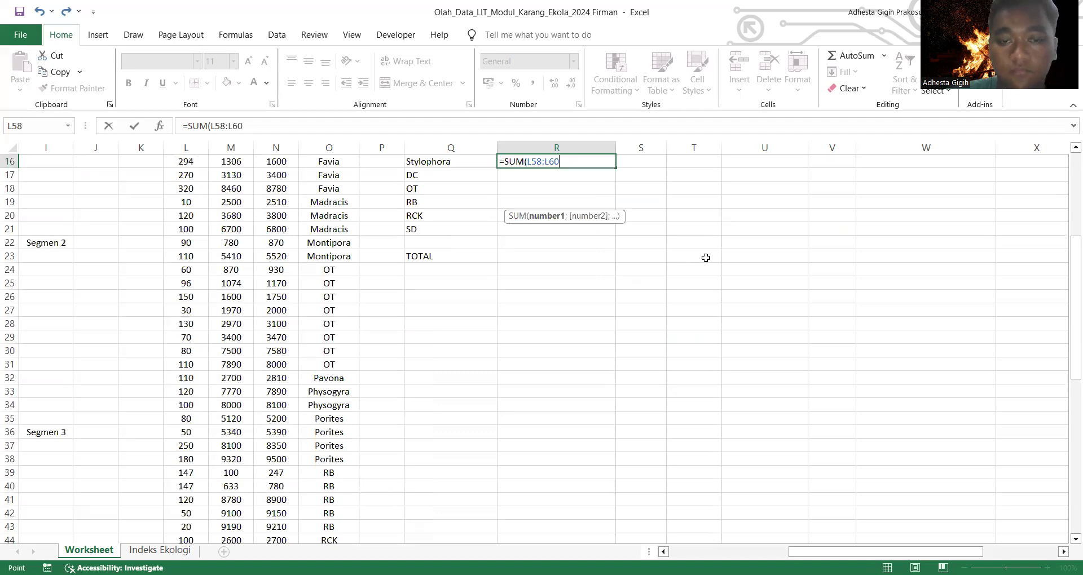
key(Return)
Step: Calculate DC's total length in R17 as the sum of L10:L15
text(=s)
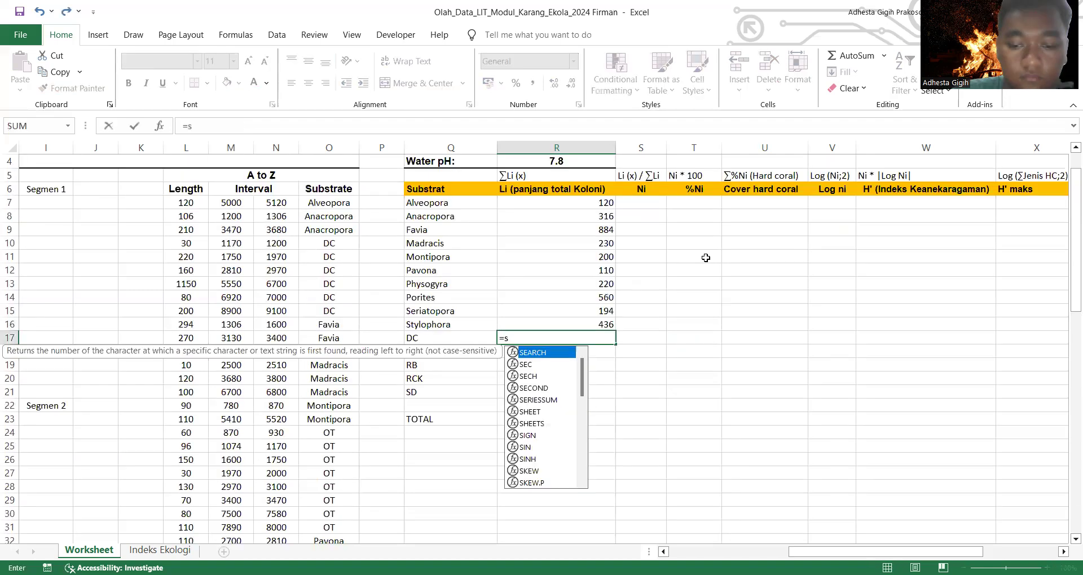
text(um)
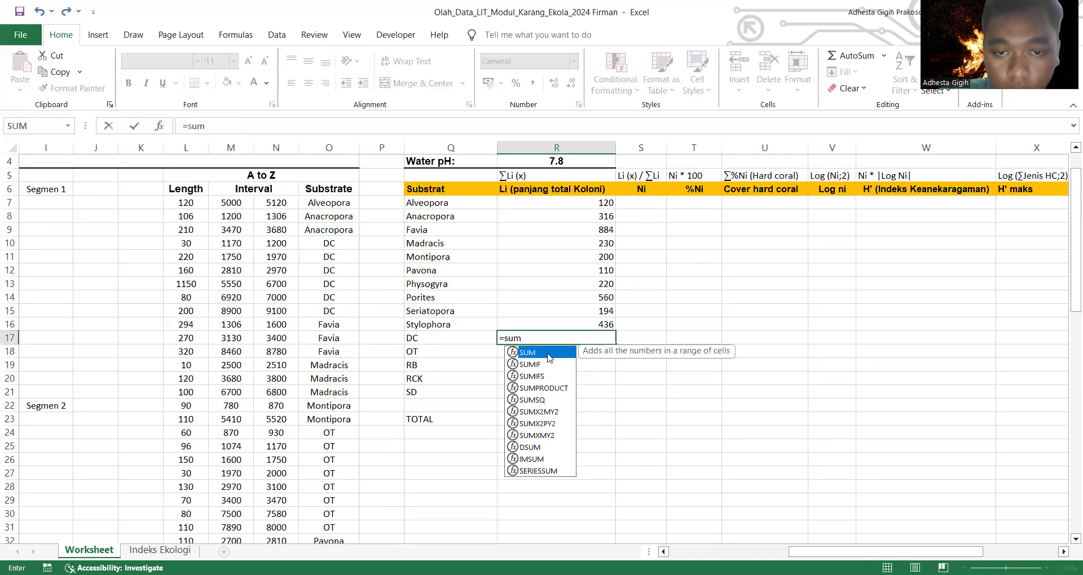
double_click(549, 358)
click(183, 247)
text(:L15)
key(Return)
Step: Calculate OT's total length in R18 as the sum of L24:L31
text(=)
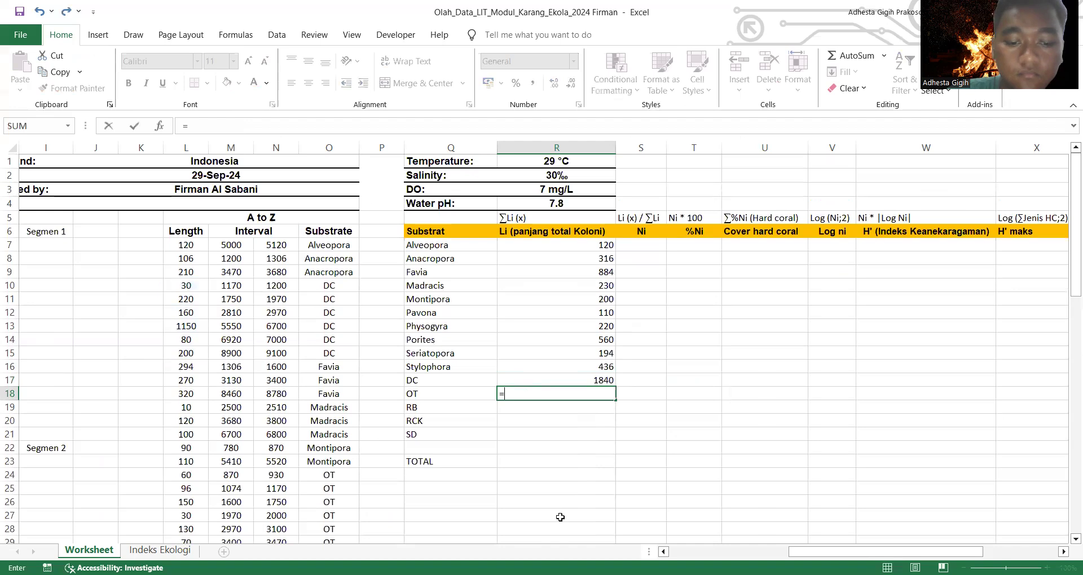
text(sum)
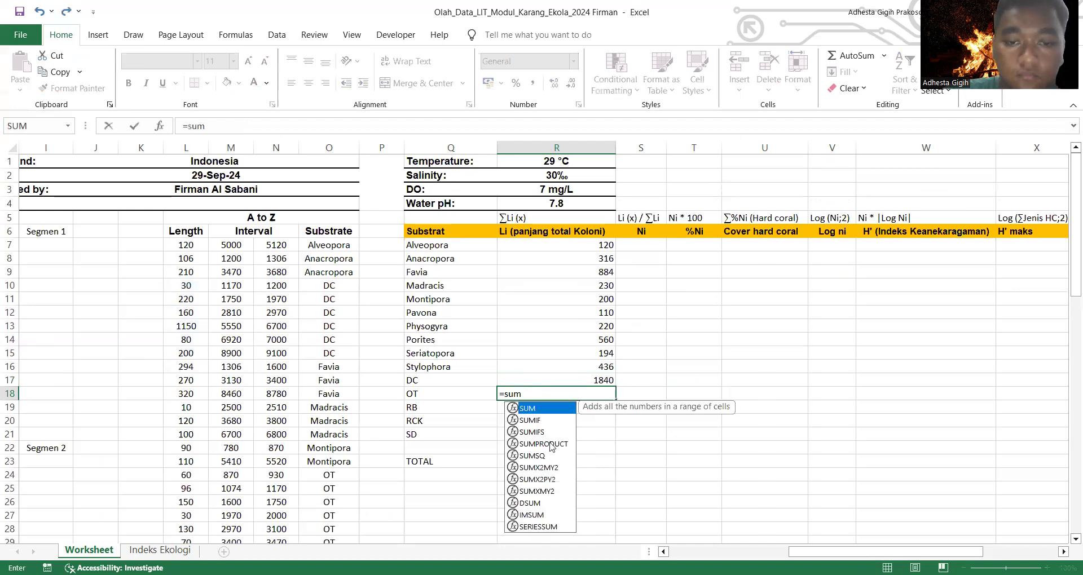
double_click(533, 409)
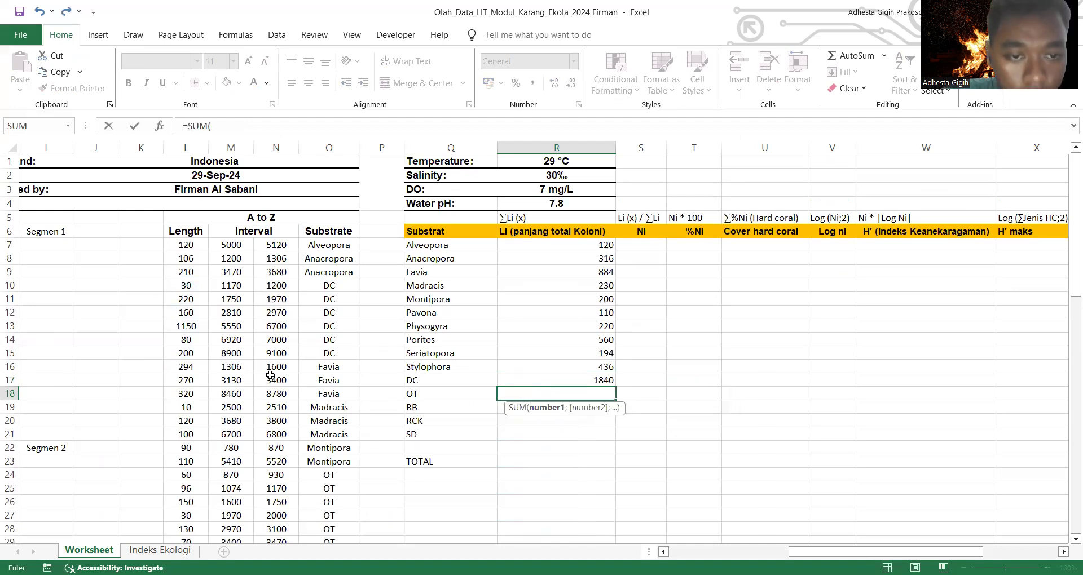
scroll(271, 376, down, 2)
scroll(182, 288, down, 3)
click(183, 271)
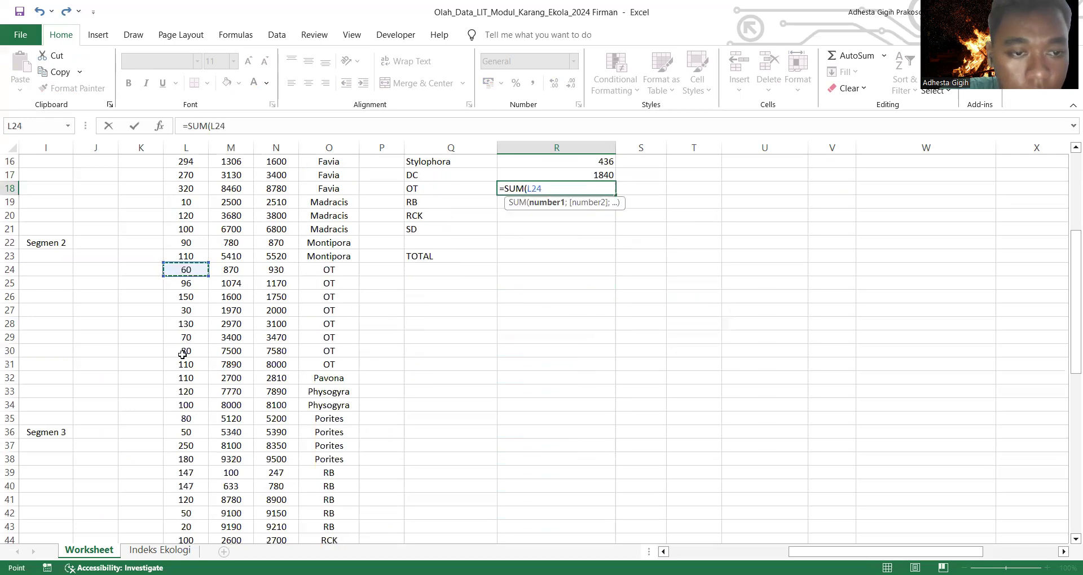
key(Return)
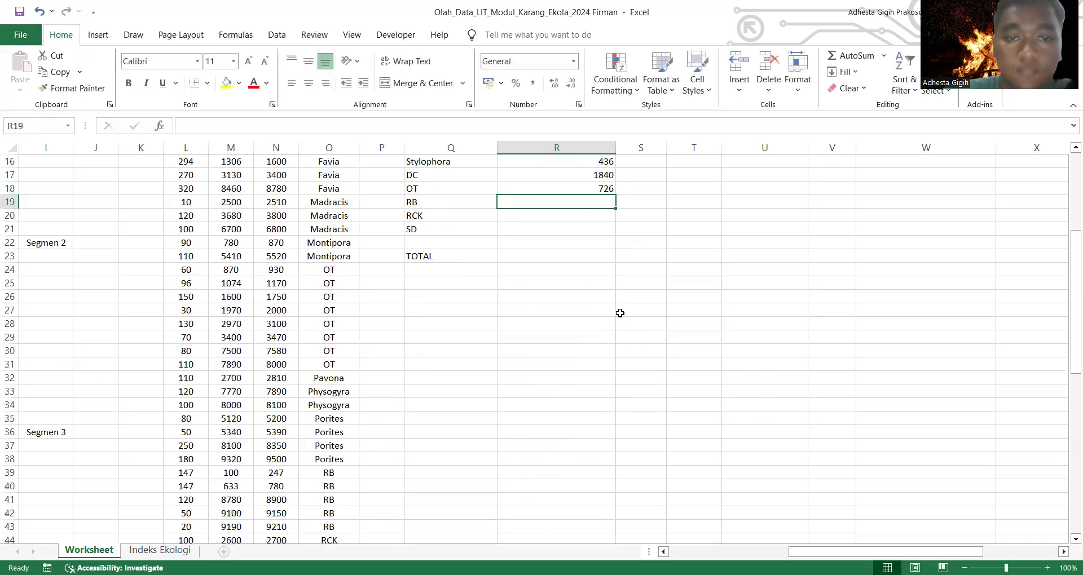
Step: Calculate RB's total length in R19 as the sum of L39:L43
text(=)
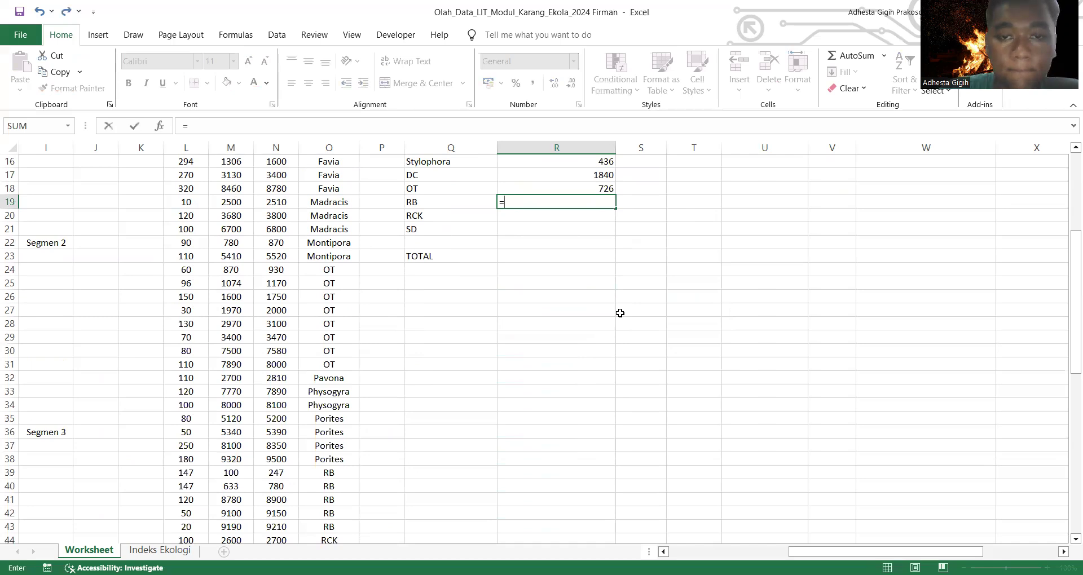
text(sum)
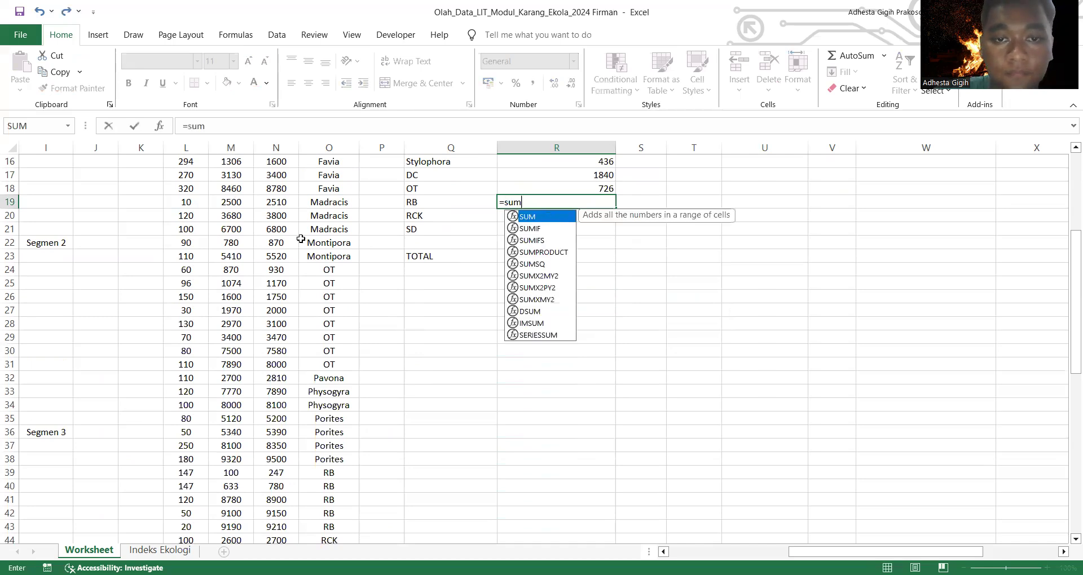
key(Tab)
scroll(248, 299, down, 4)
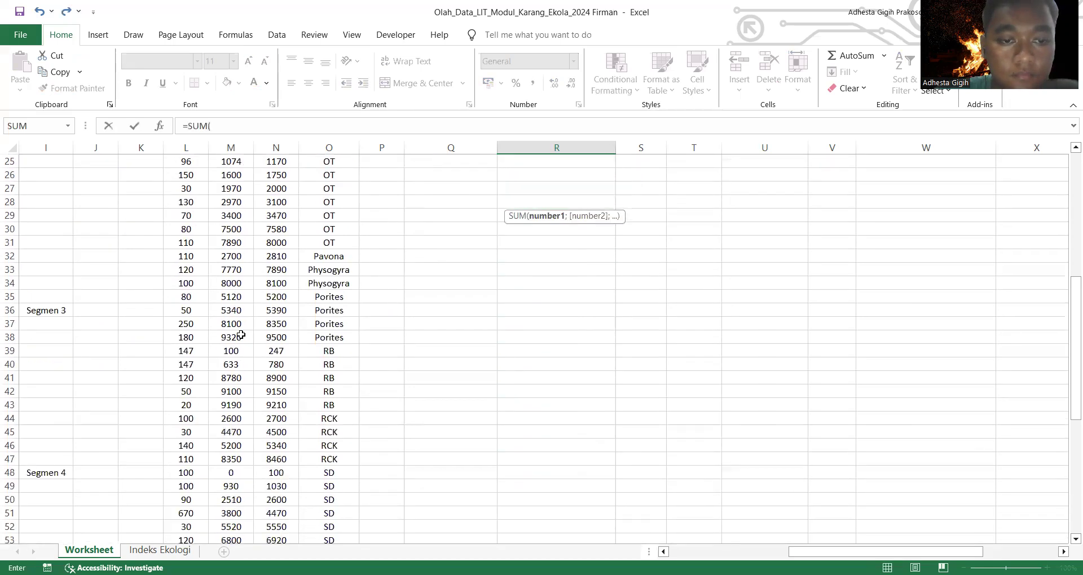
click(186, 311)
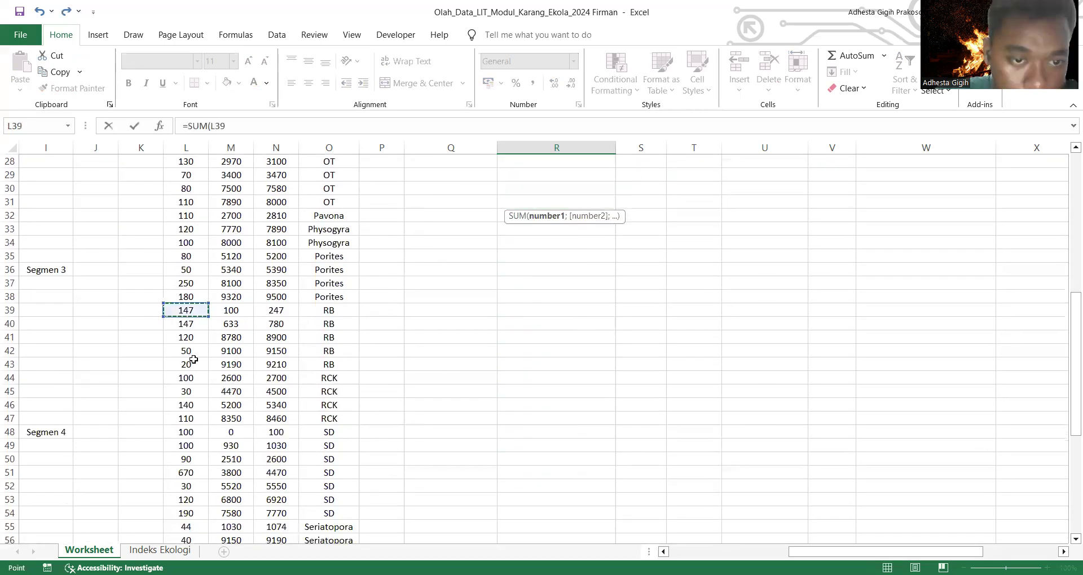
key(shift+Down)
key(shift+Down)
key(shift+Down)
key(shift+Down)
key(Return)
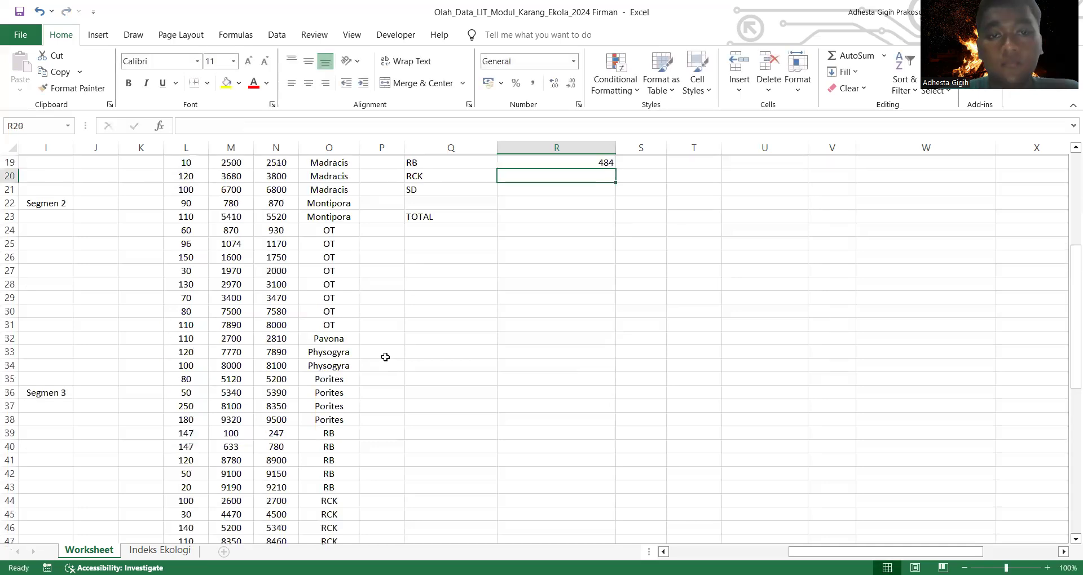
Step: Calculate RCK's total length in R20 as the sum of L44:L47
text(=)
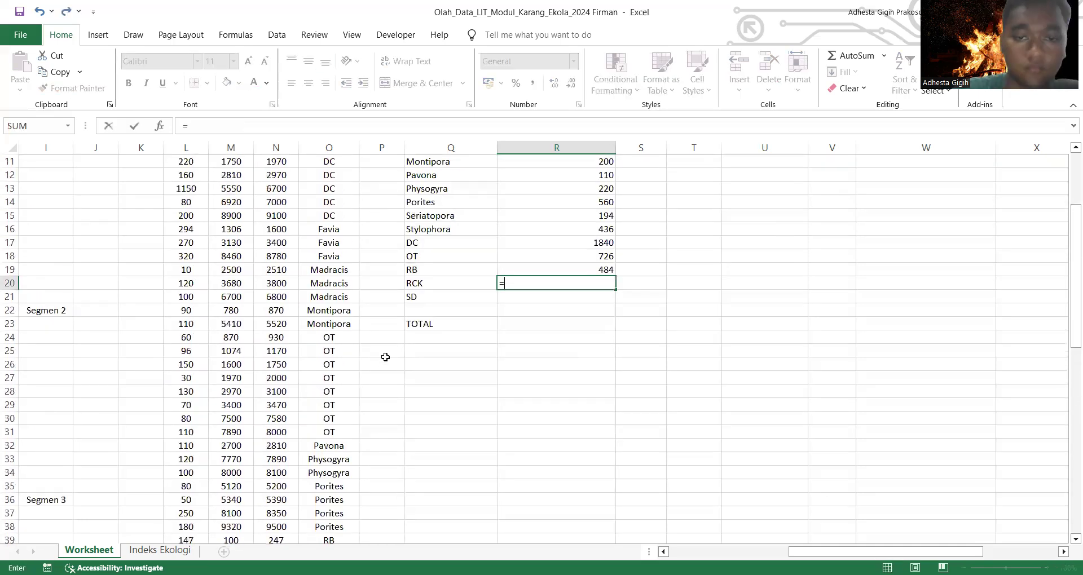
text(sum)
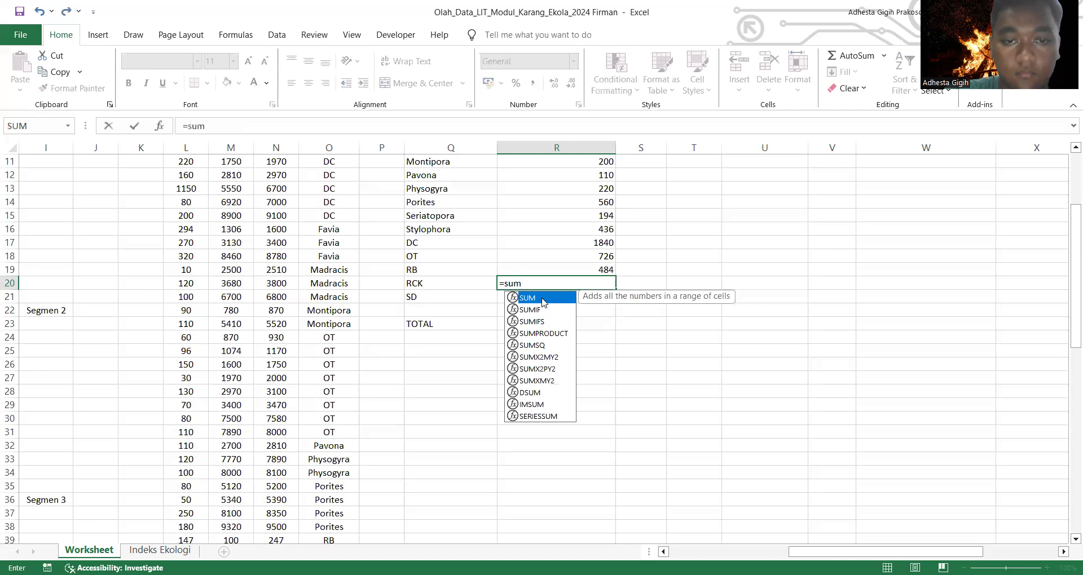
key(Tab)
scroll(188, 285, down, 8)
click(188, 284)
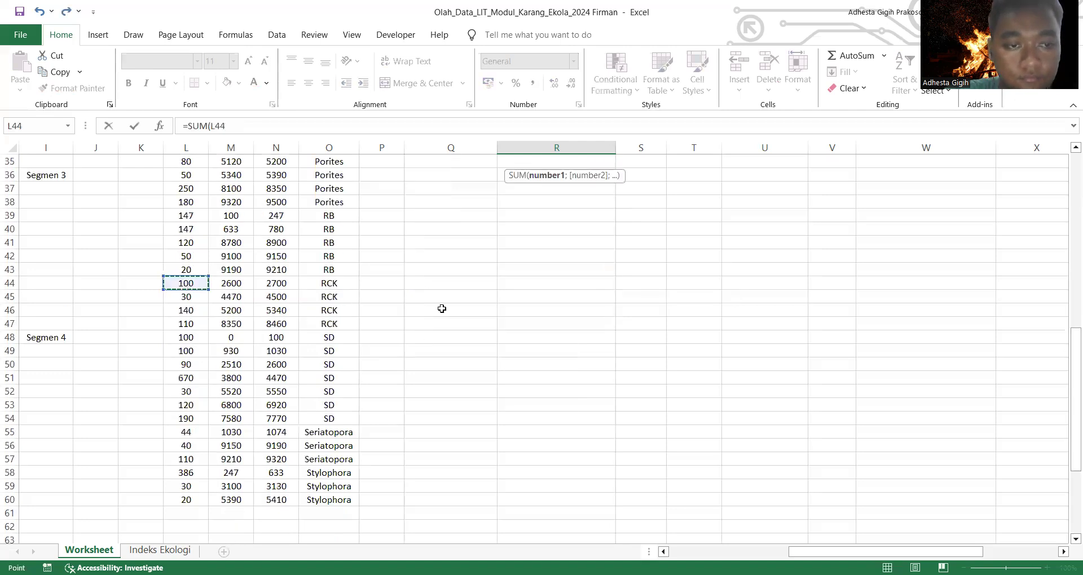
key(shift+Down)
key(shift+Down)
key(shift+Down)
scroll(442, 308, up, 6)
scroll(441, 309, up, 3)
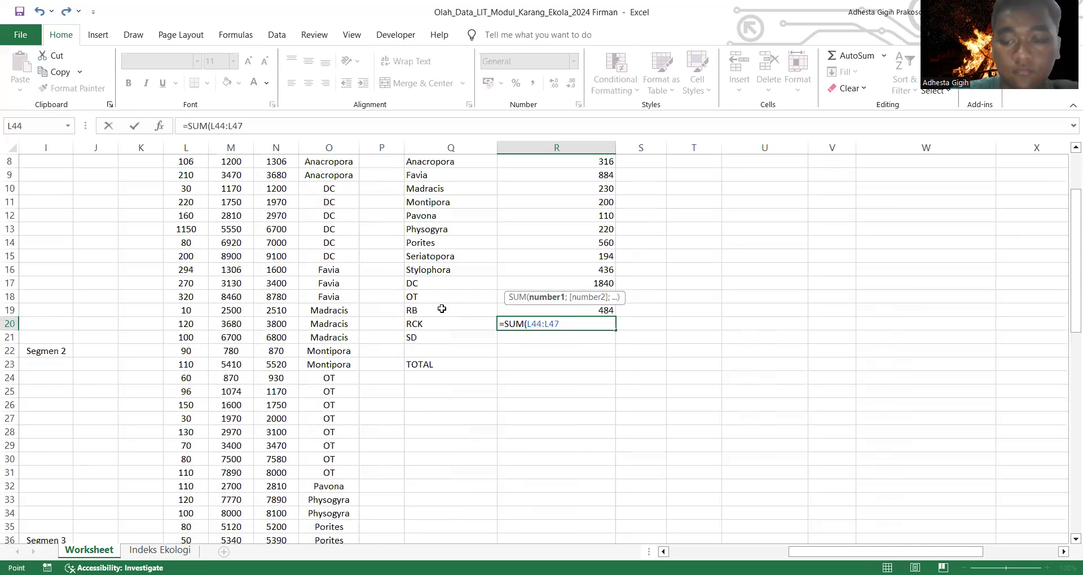
key(Return)
Step: Calculate SD's total length in R21 as the sum of L48:L54
scroll(442, 309, down, 9)
scroll(442, 309, up, 5)
scroll(442, 309, up, 1)
text(=)
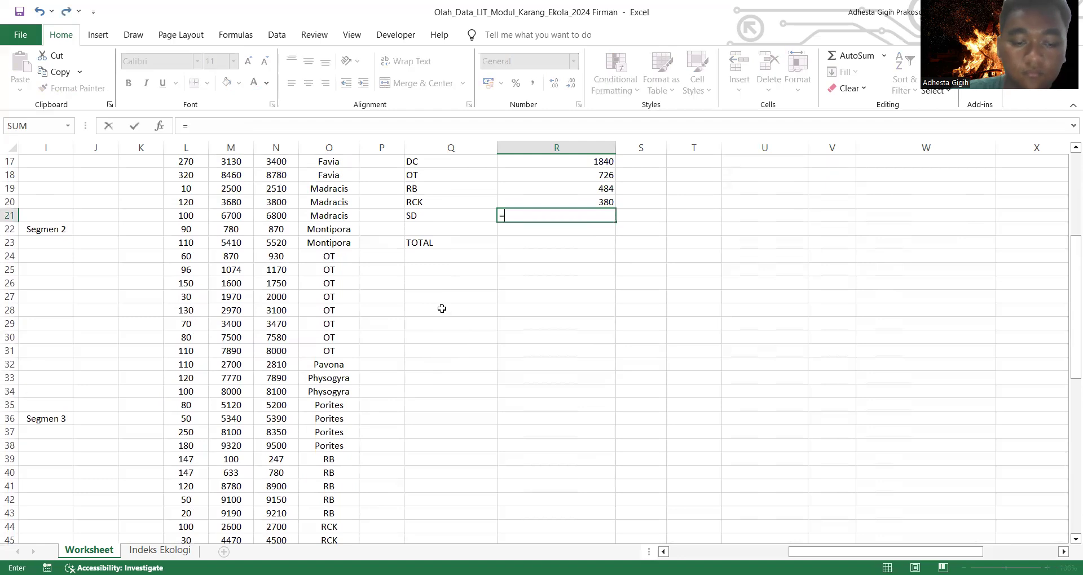
text(sum)
scroll(441, 308, up, 1)
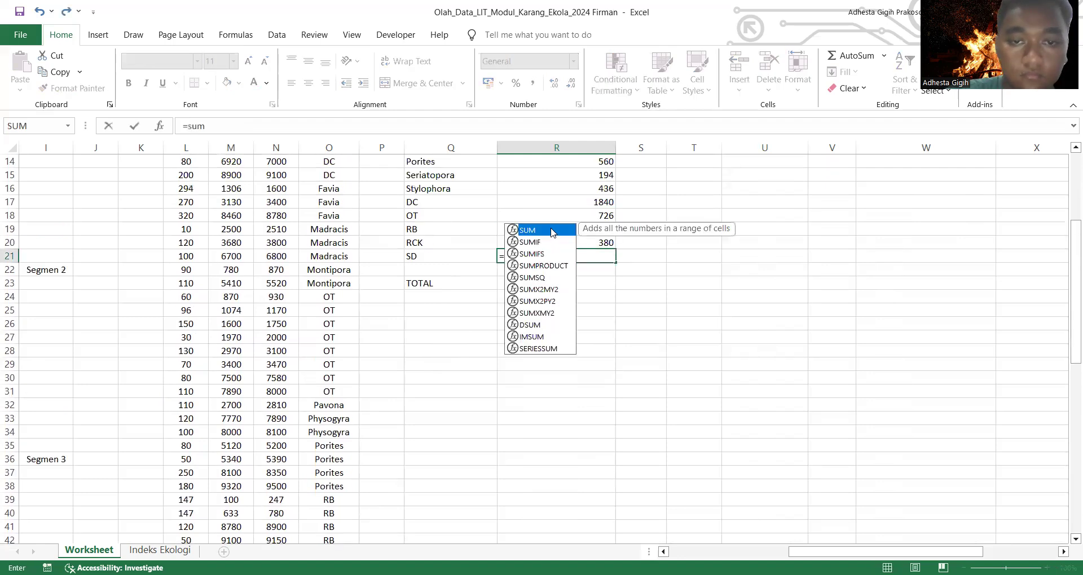
key(Tab)
scroll(373, 347, down, 9)
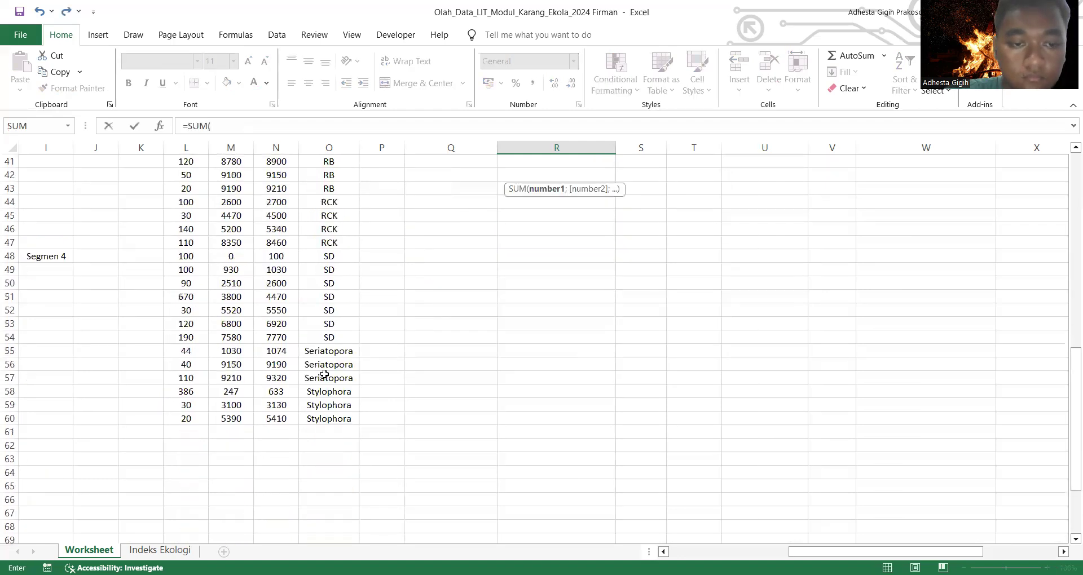
click(186, 256)
shift+click(189, 339)
key(Return)
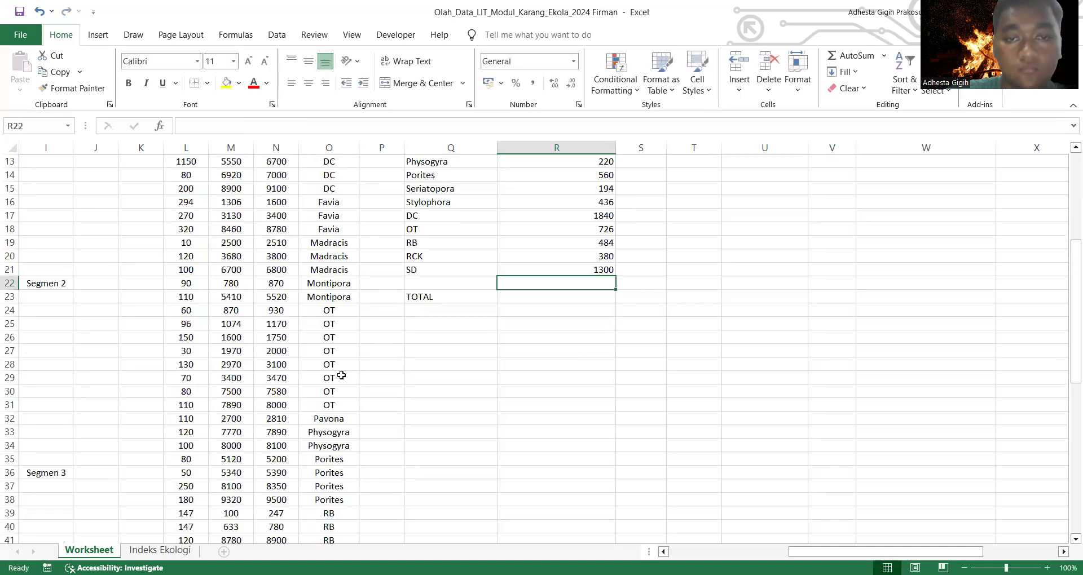
Step: Try to sum the lengths of all substrates in the TOTAL row's cell R23
scroll(344, 375, up, 5)
click(558, 463)
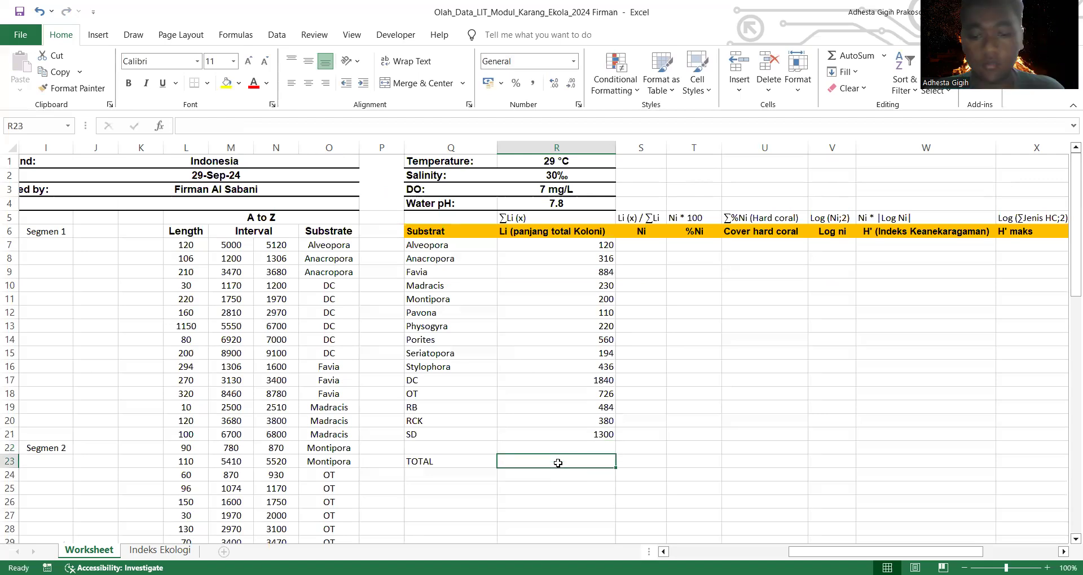
text(=)
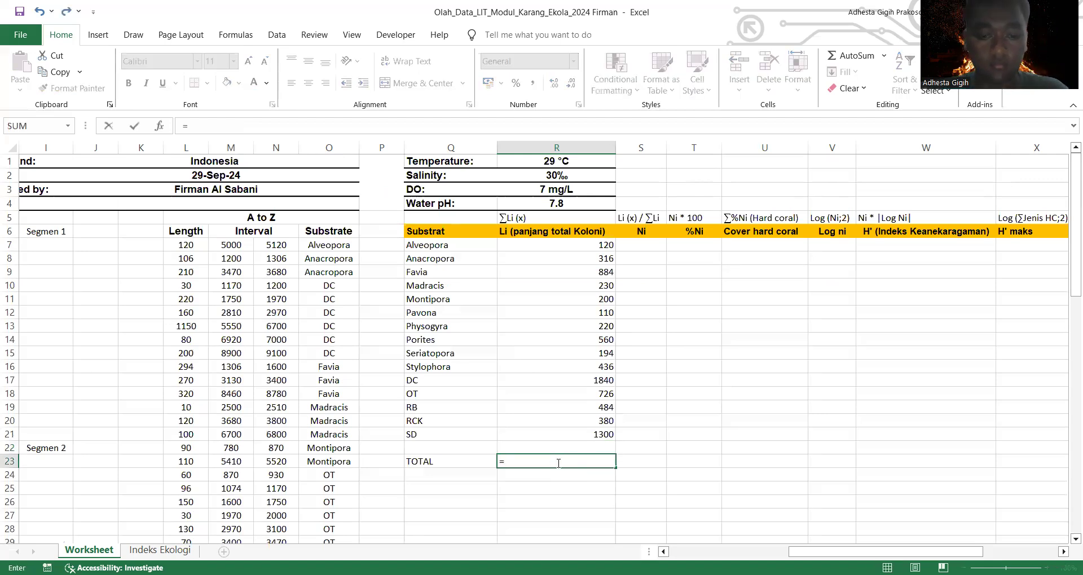
text(Sum)
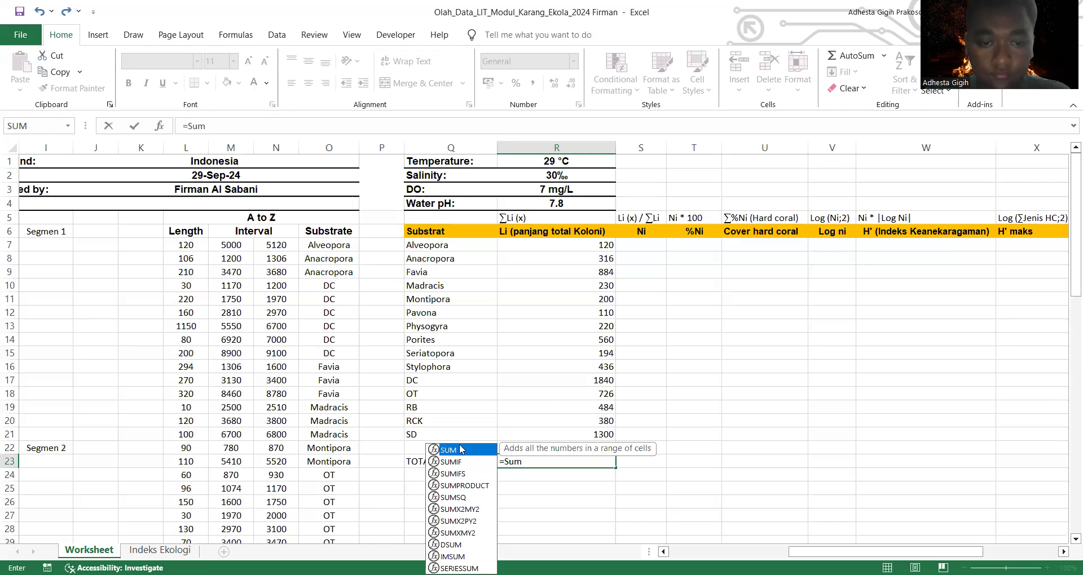
key(Tab)
click(513, 248)
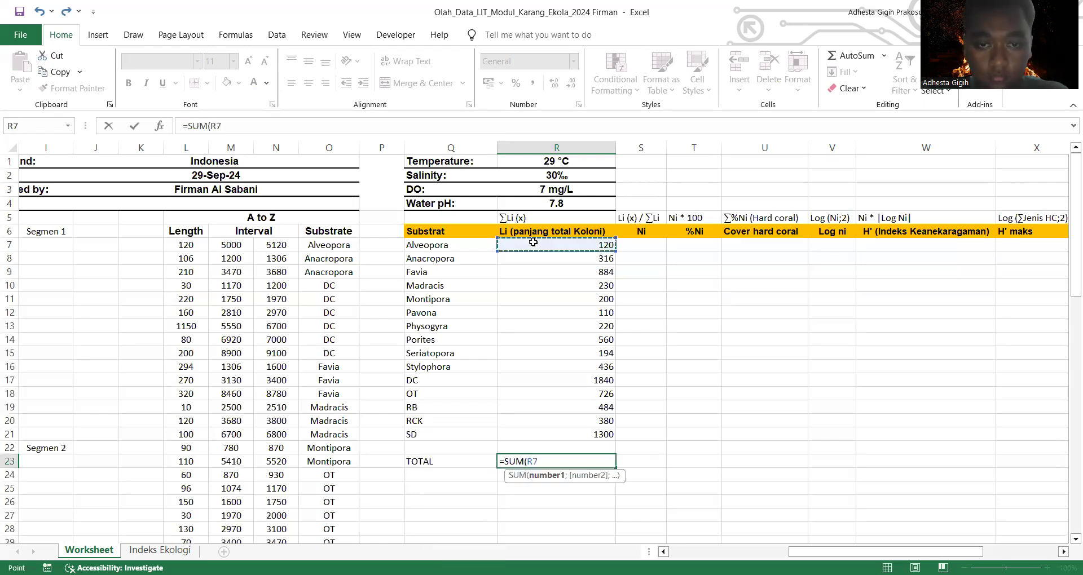
click(542, 257)
drag(544, 244, 557, 435)
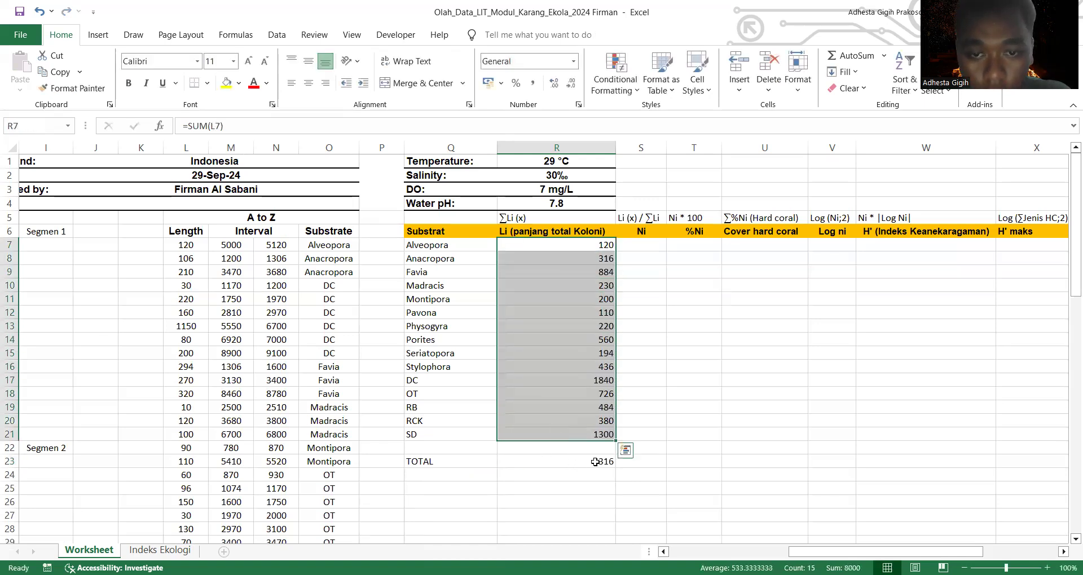
click(39, 11)
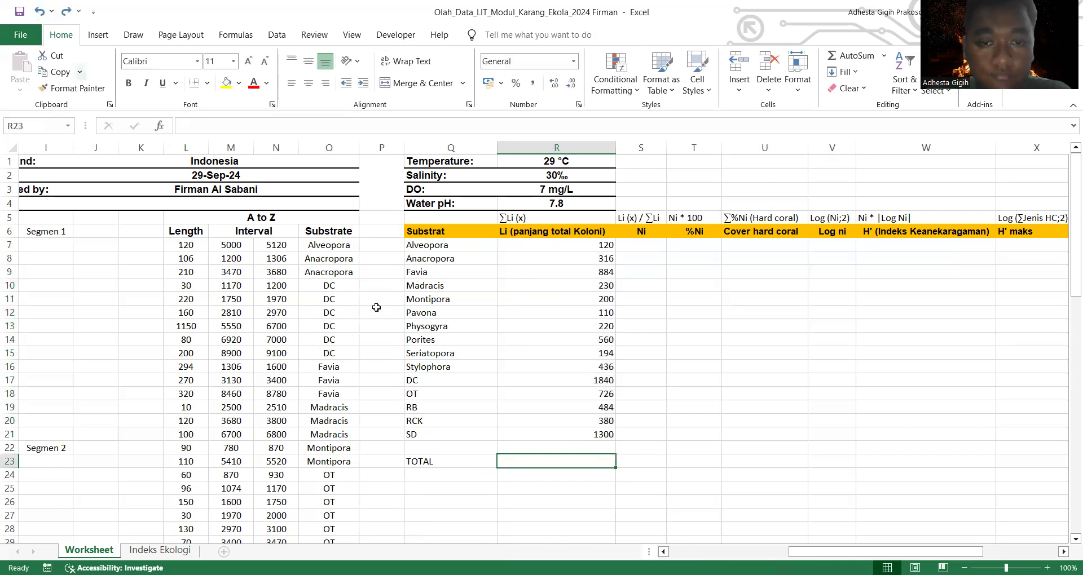
text(=)
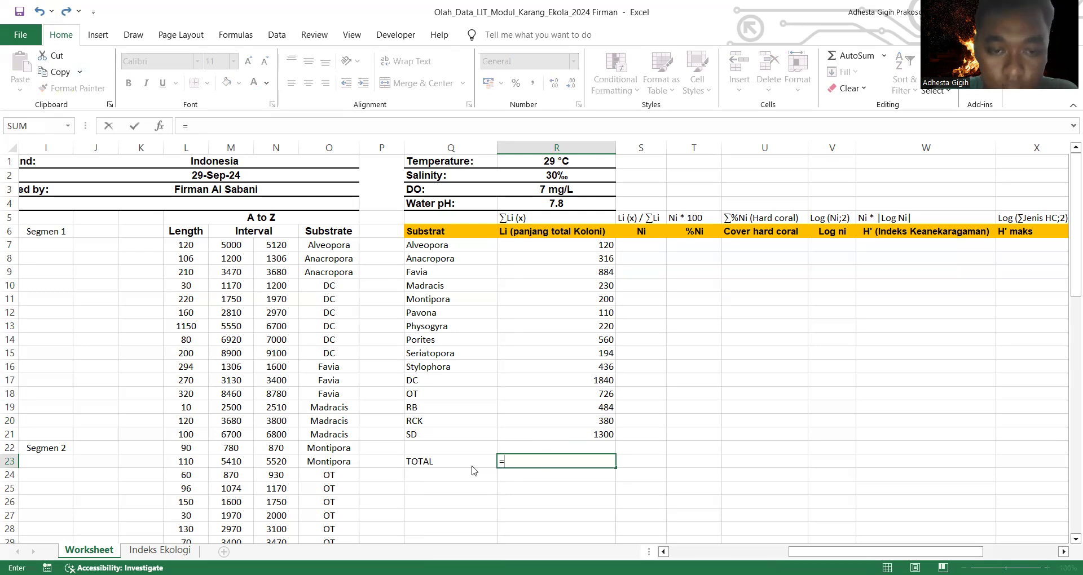
text(sum)
key(Tab)
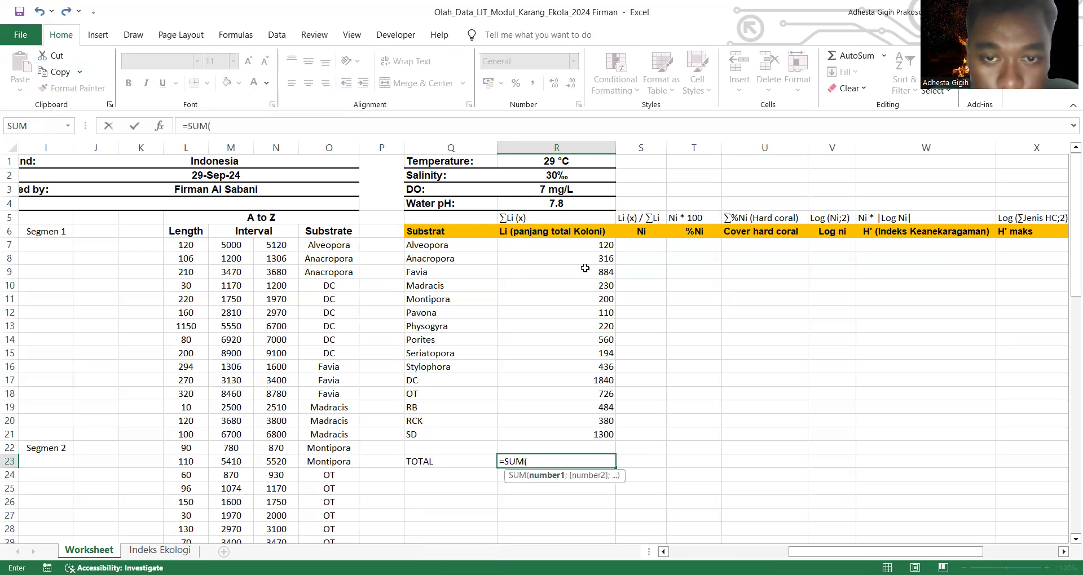
click(579, 247)
click(615, 252)
click(550, 286)
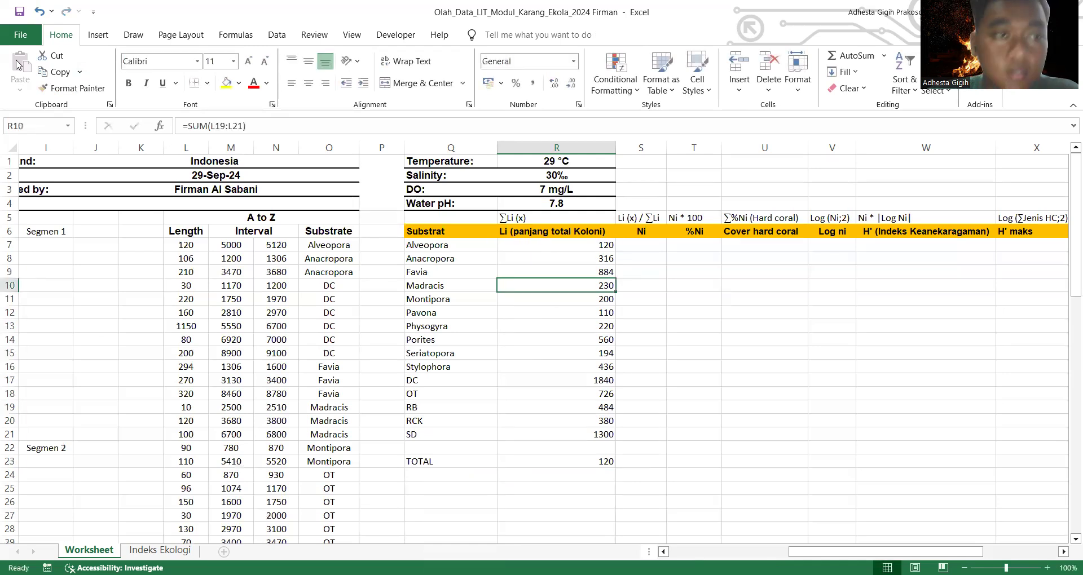
key(ctrl+z)
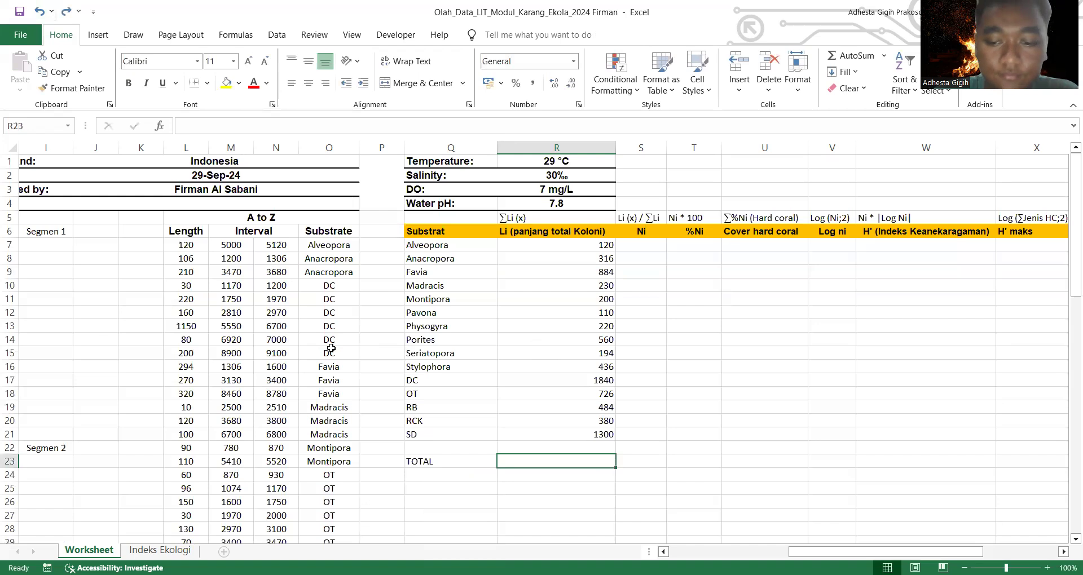
Step: Calculate the overall substrate length in the TOTAL row's cell R23 as the sum of R7:R21
text(=sum)
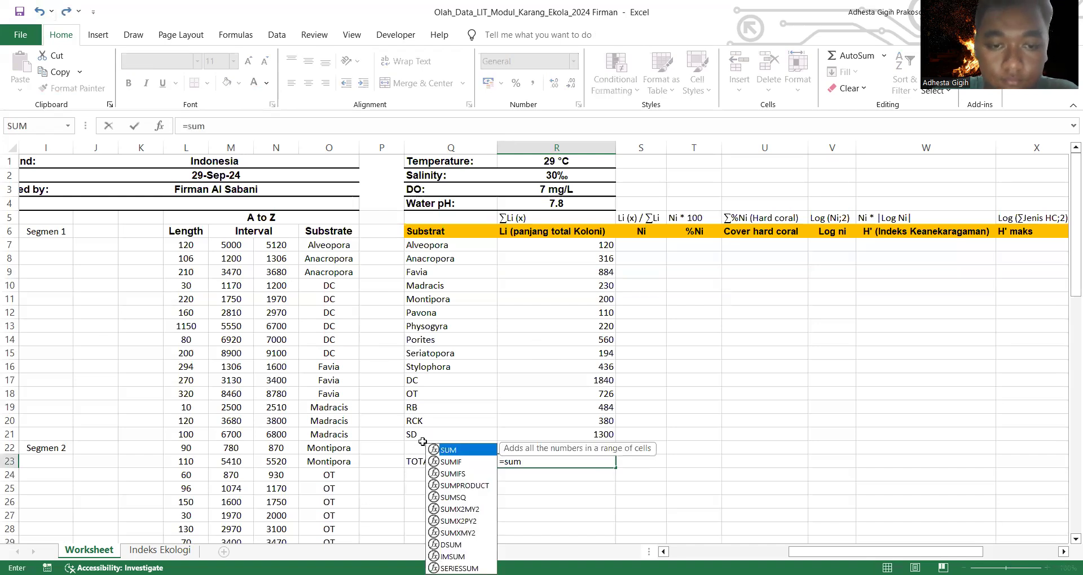
key(Tab)
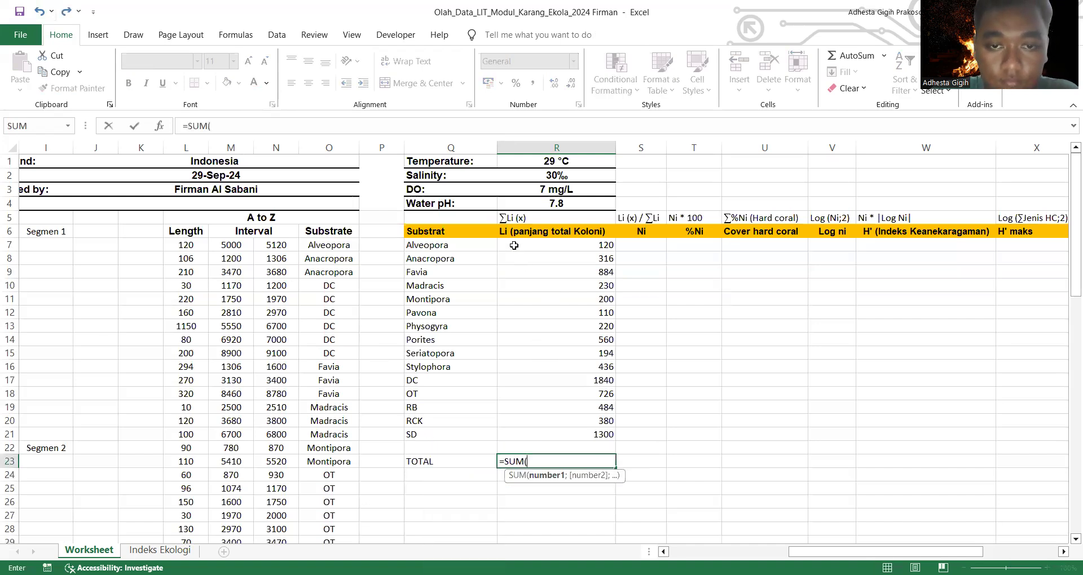
click(517, 245)
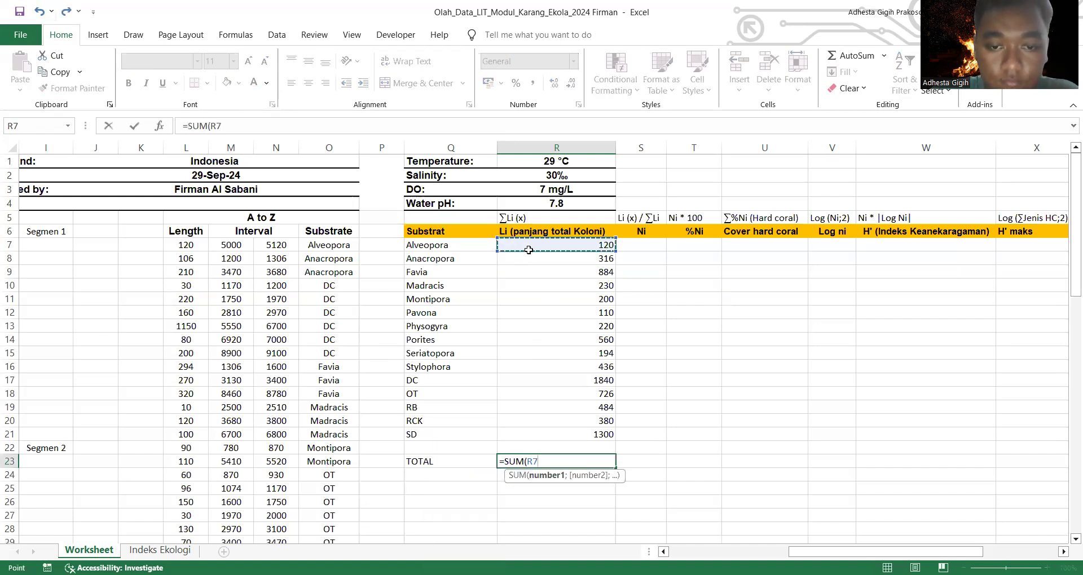
shift+click(599, 433)
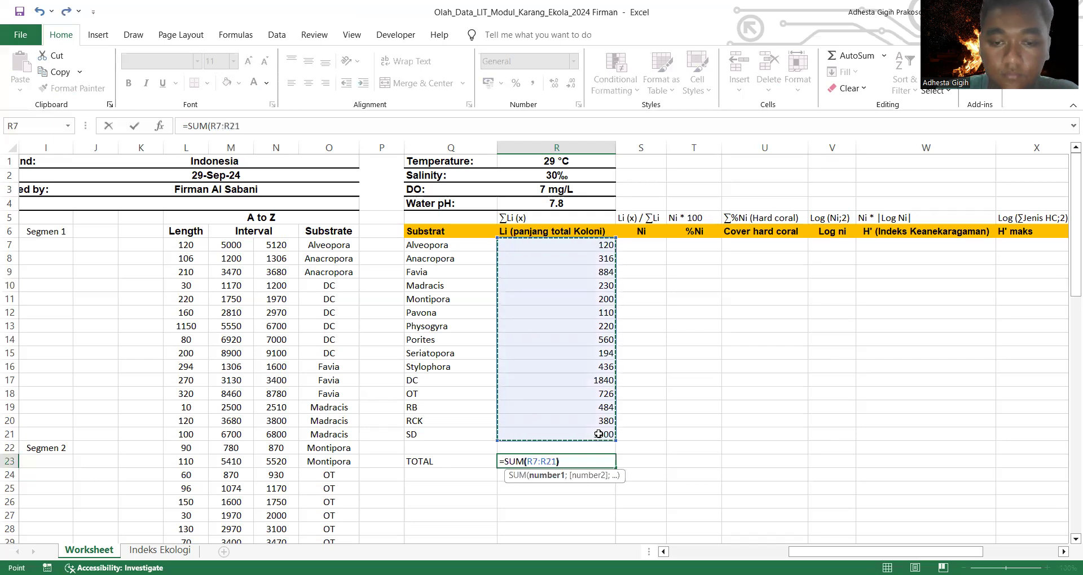
key(Return)
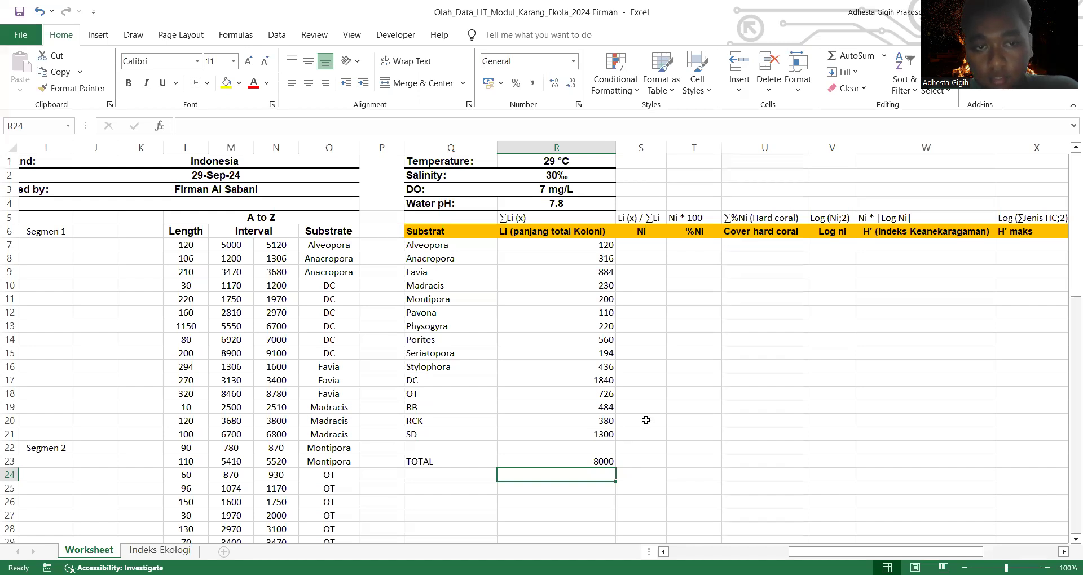
scroll(646, 421, down, 1)
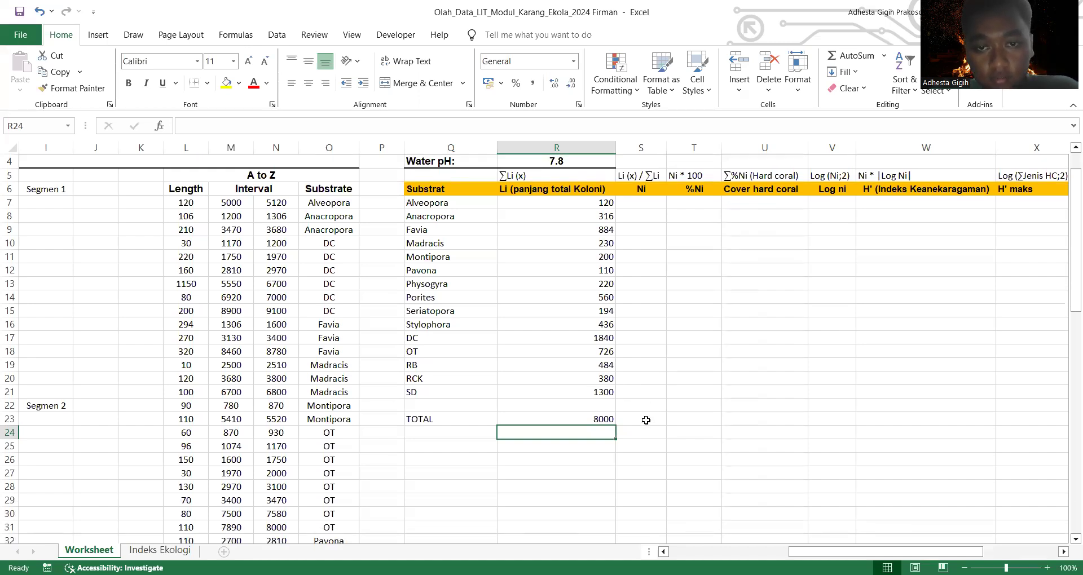
scroll(646, 420, up, 1)
scroll(646, 420, down, 1)
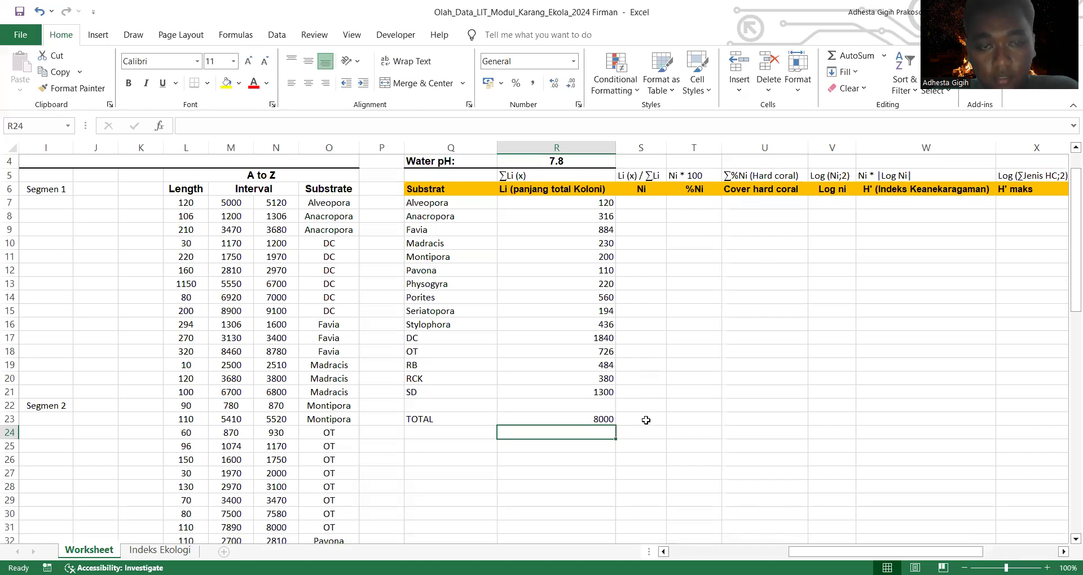
scroll(646, 420, up, 1)
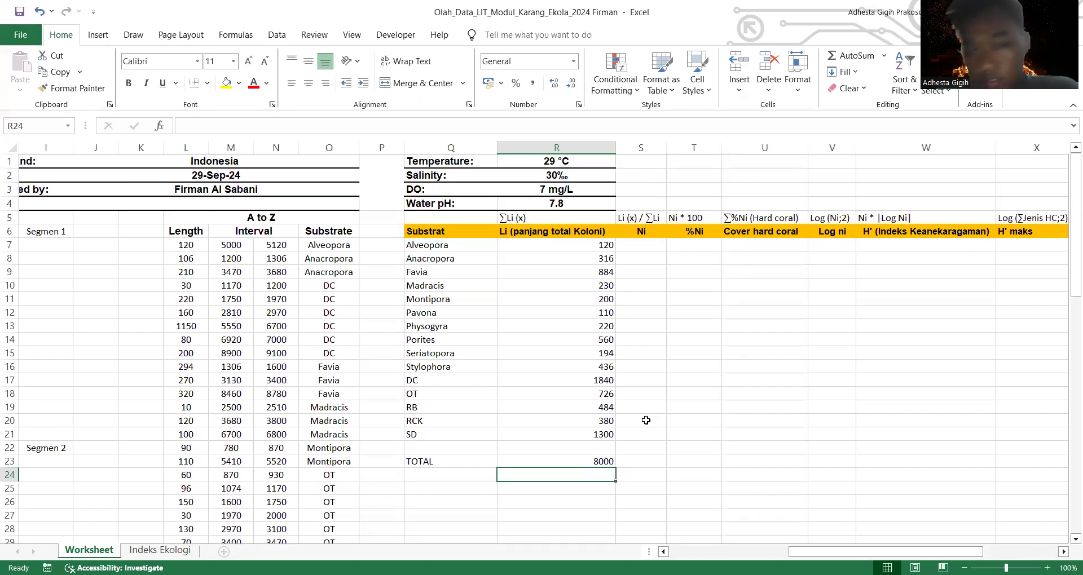
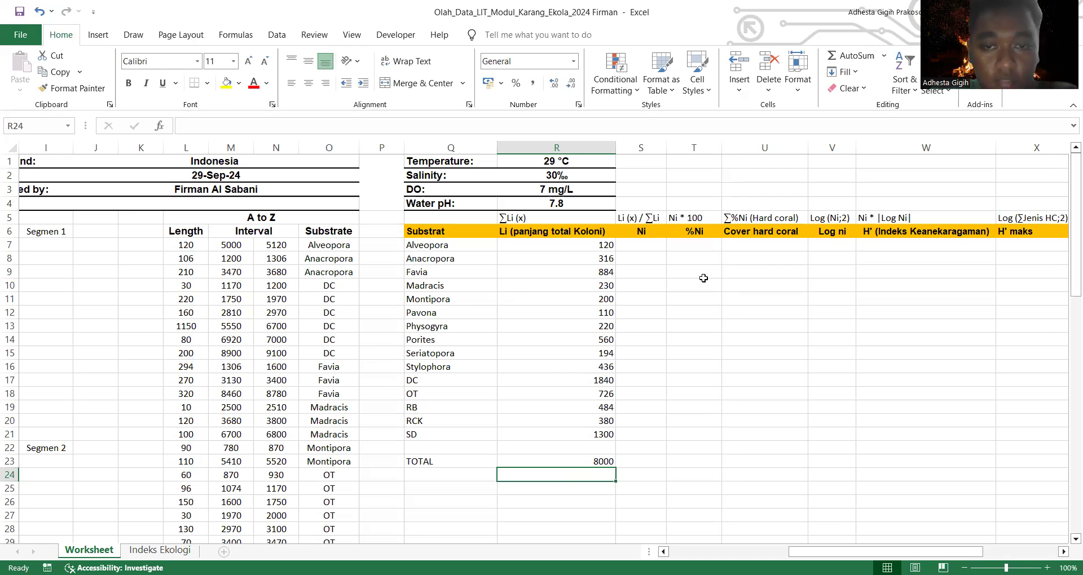
Step: Calculate Alveopora's Ni in S7 by dividing R7 by the row-locked total, using =R7/R$23
click(628, 247)
text(=)
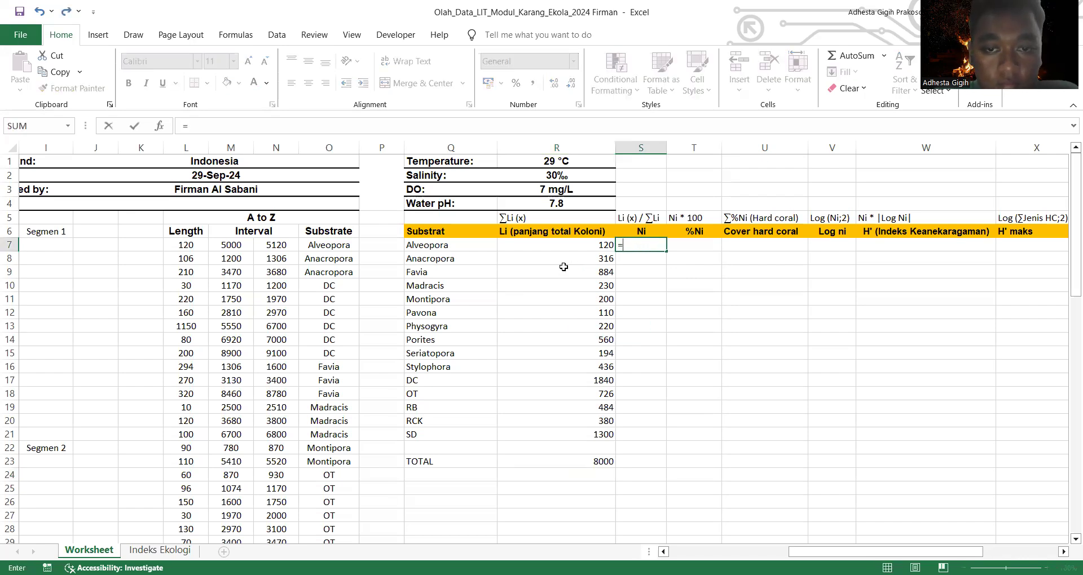
click(573, 247)
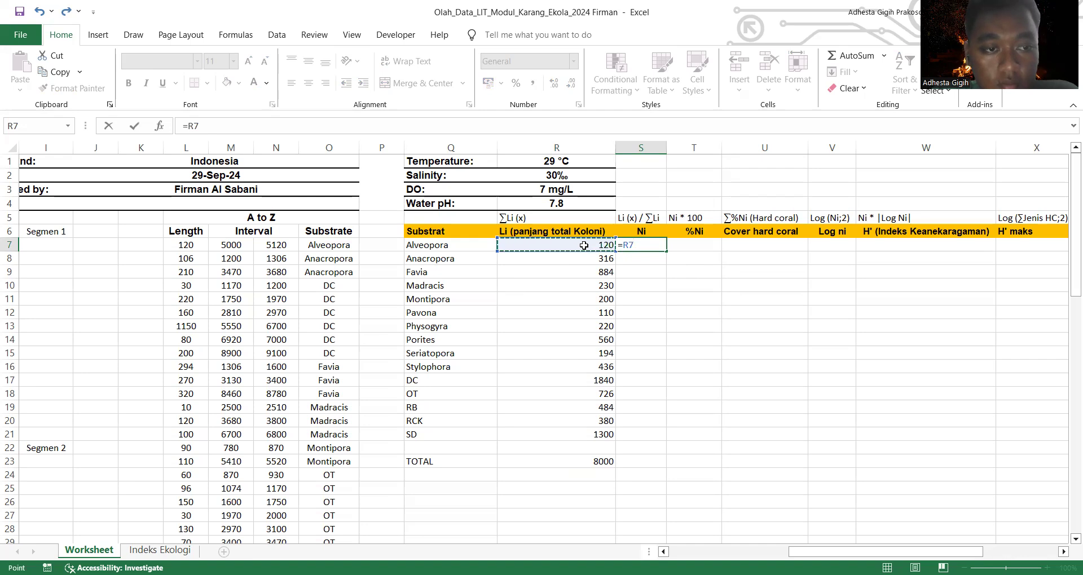
text(/)
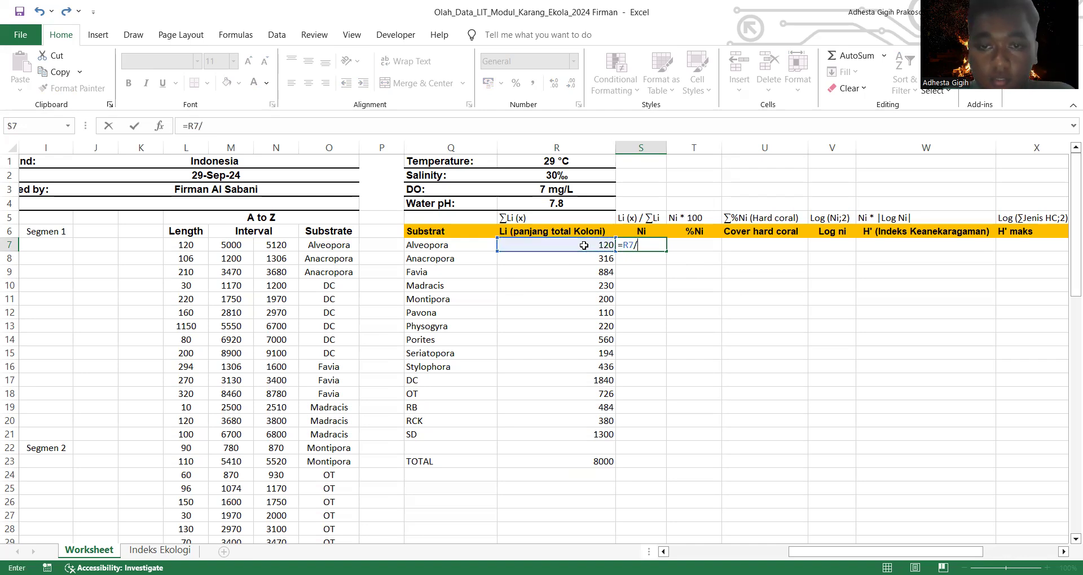
click(588, 464)
click(656, 243)
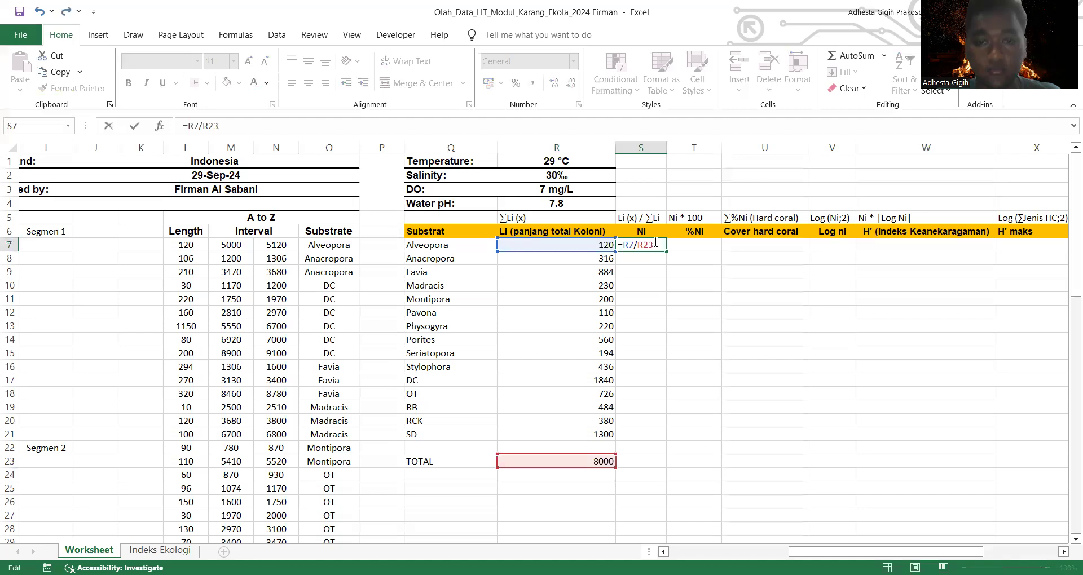
text($)
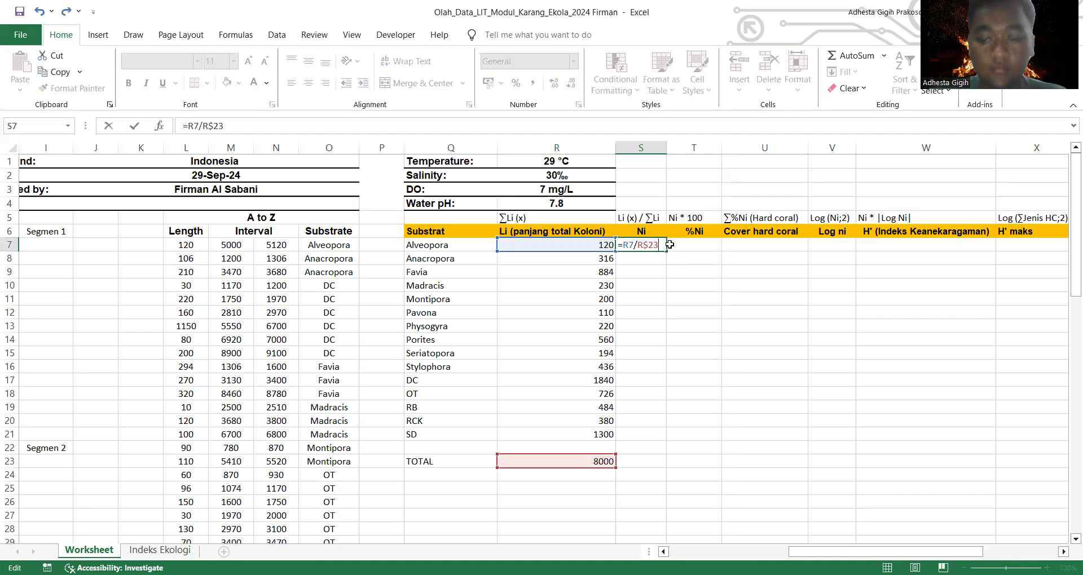
key(Return)
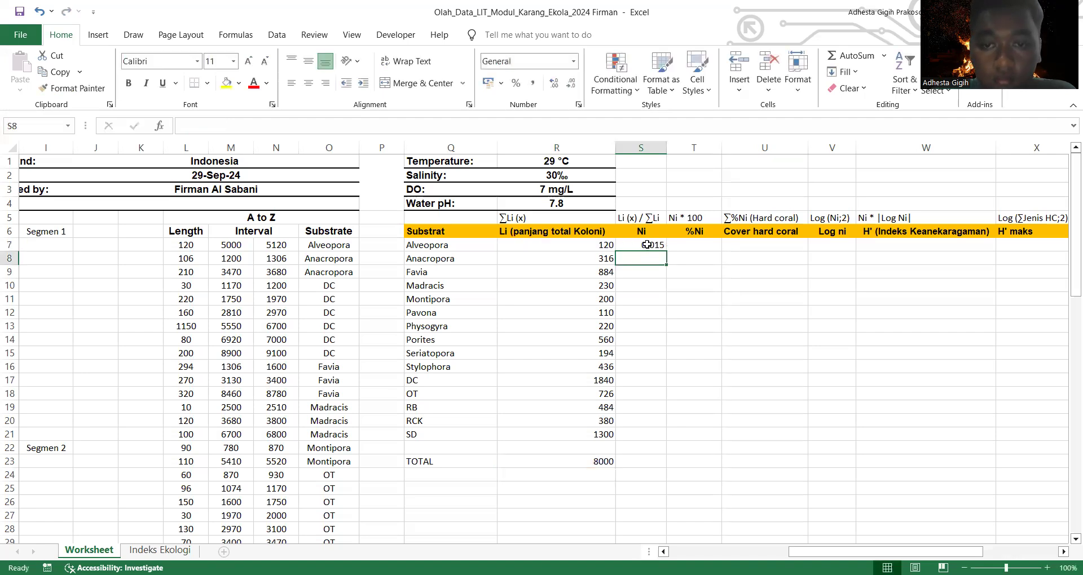
click(648, 245)
drag(658, 244, 654, 437)
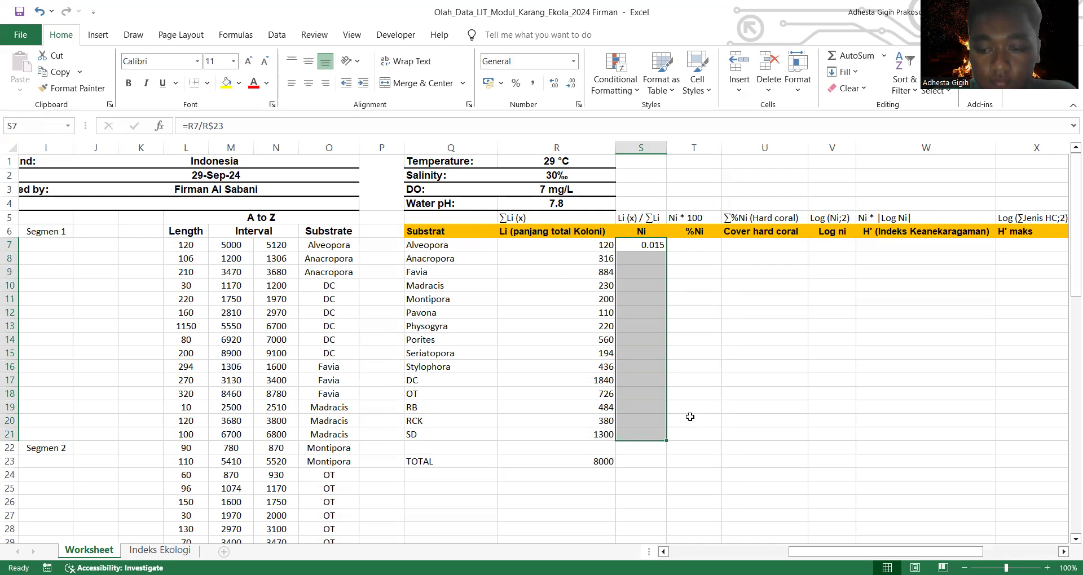
key(Return)
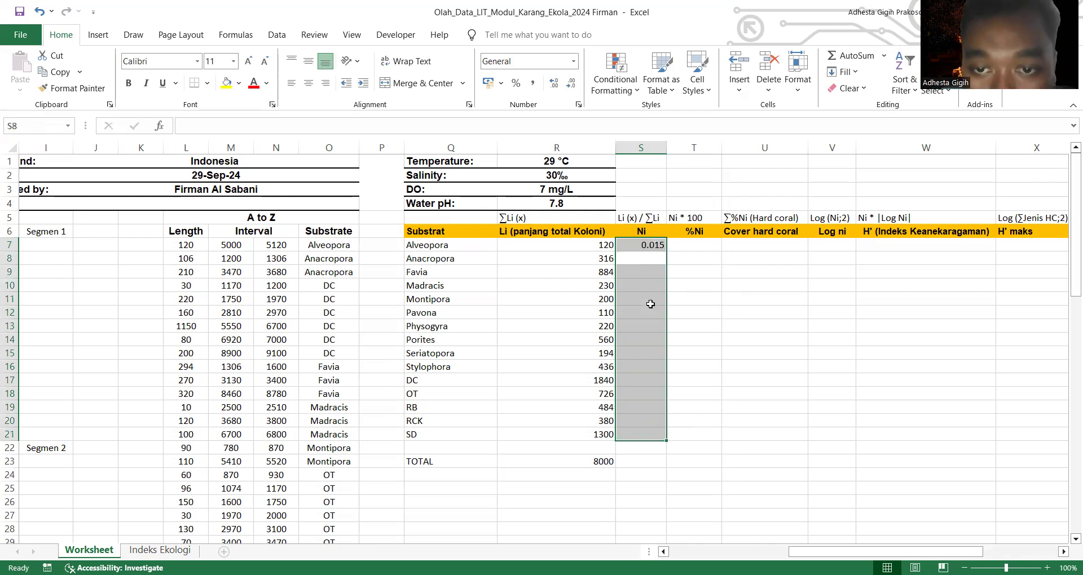
click(682, 256)
Step: Fill the Ni formula from S7 down through S21 for all remaining substrates
click(656, 247)
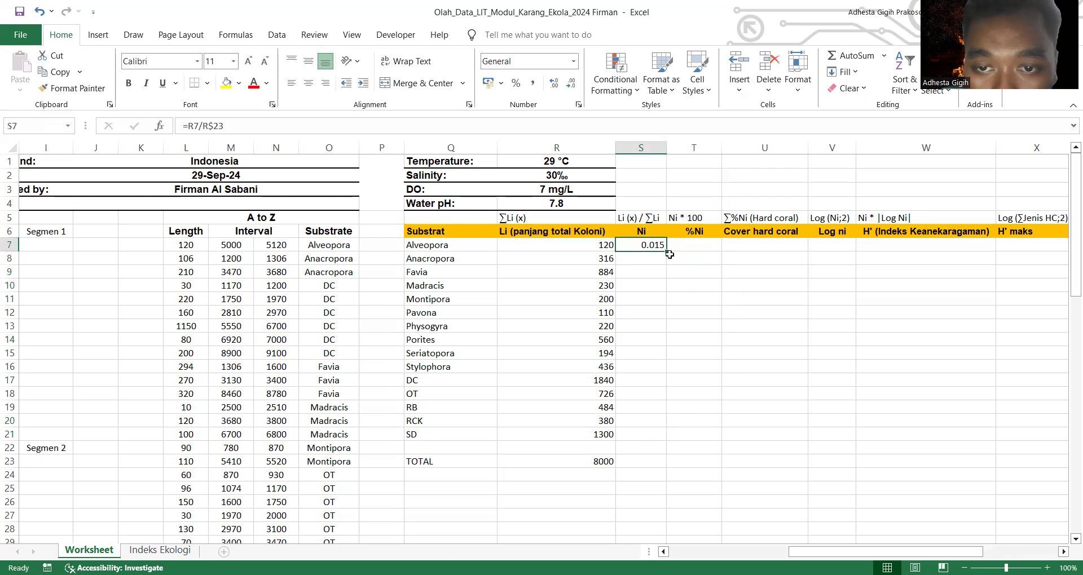
drag(667, 251, 657, 439)
click(725, 424)
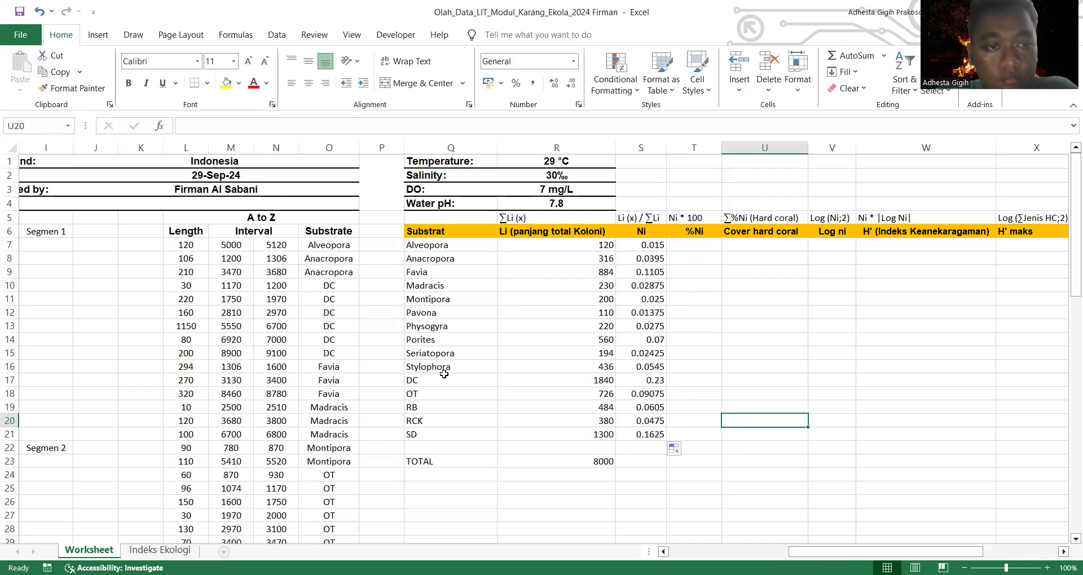
Step: Calculate Alveopora's %Ni in T7 as S7*100 and fill the formula down through T21
click(690, 244)
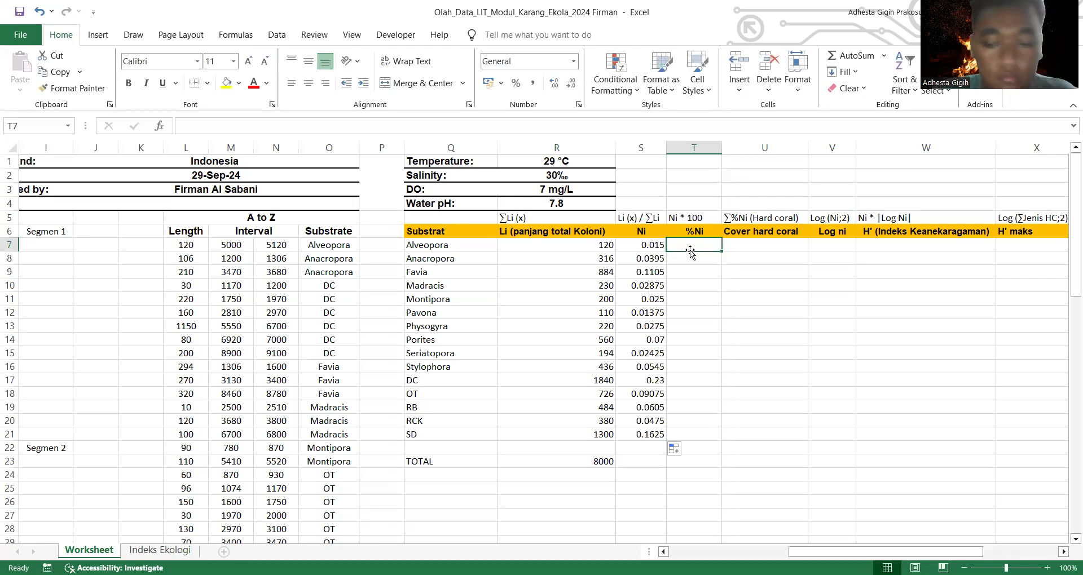
text(=)
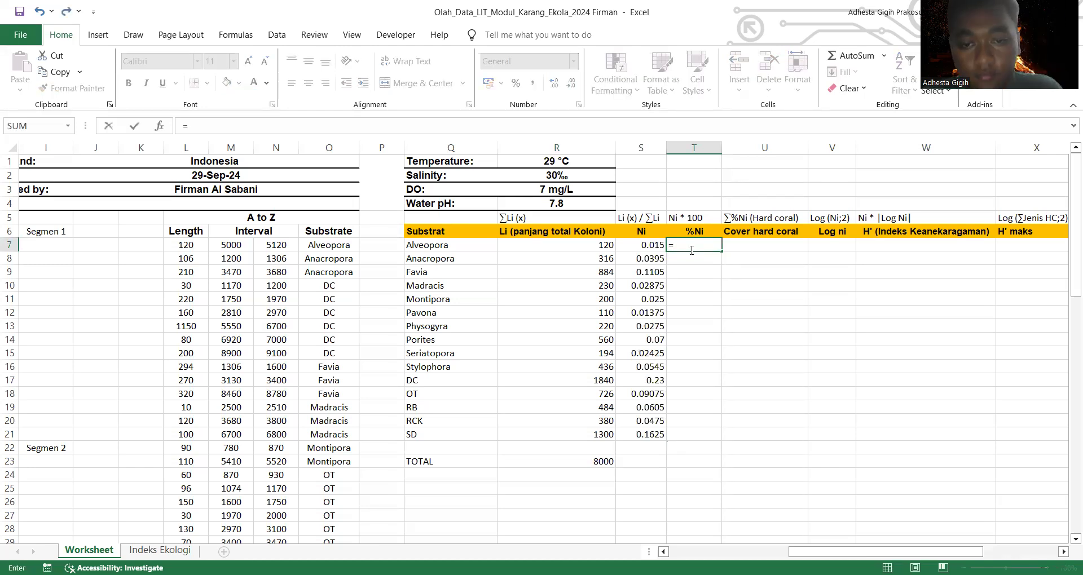
click(638, 246)
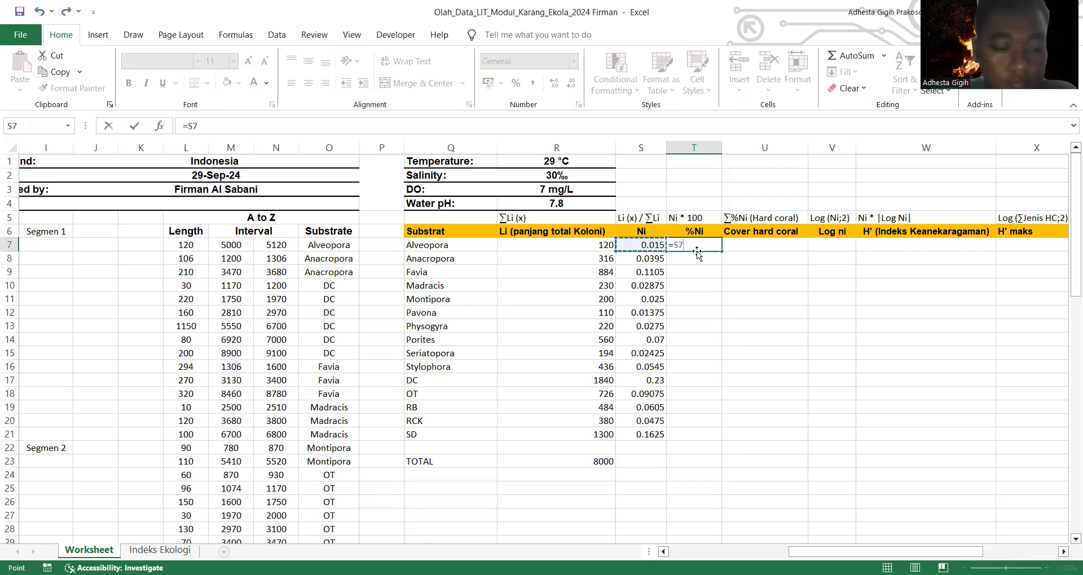
text(*100)
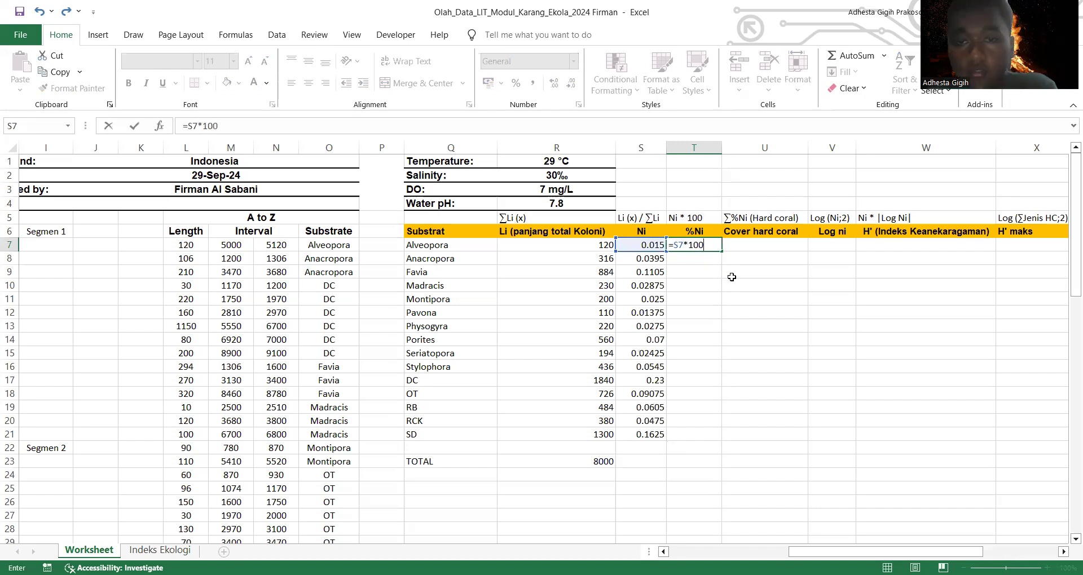
key(Return)
click(707, 245)
drag(722, 252, 715, 439)
Step: Calculate the total %Ni in the TOTAL row's cell T23 as the sum of T7:T21
click(687, 461)
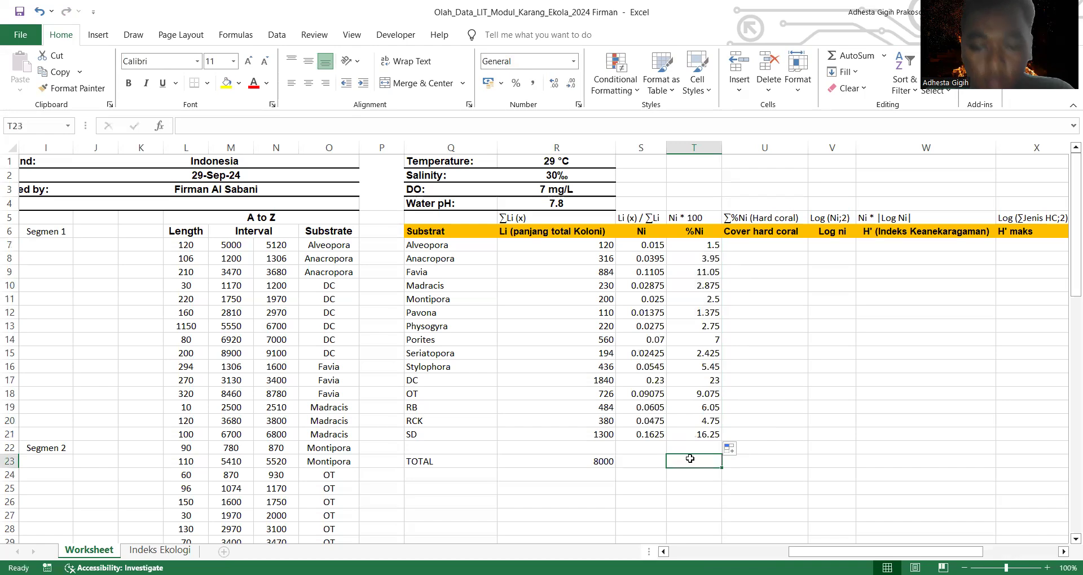
text(=)
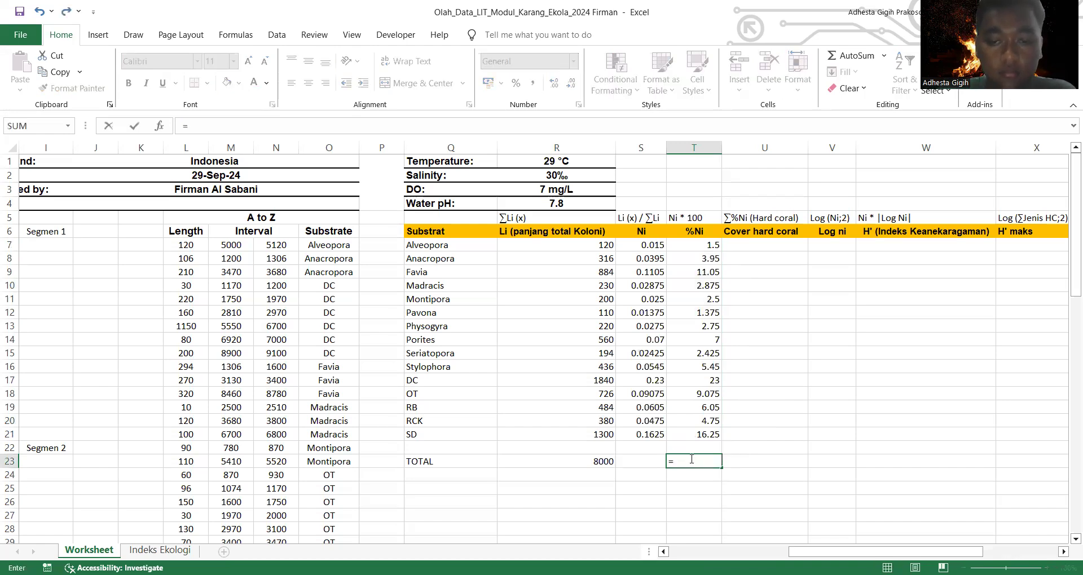
text(sum)
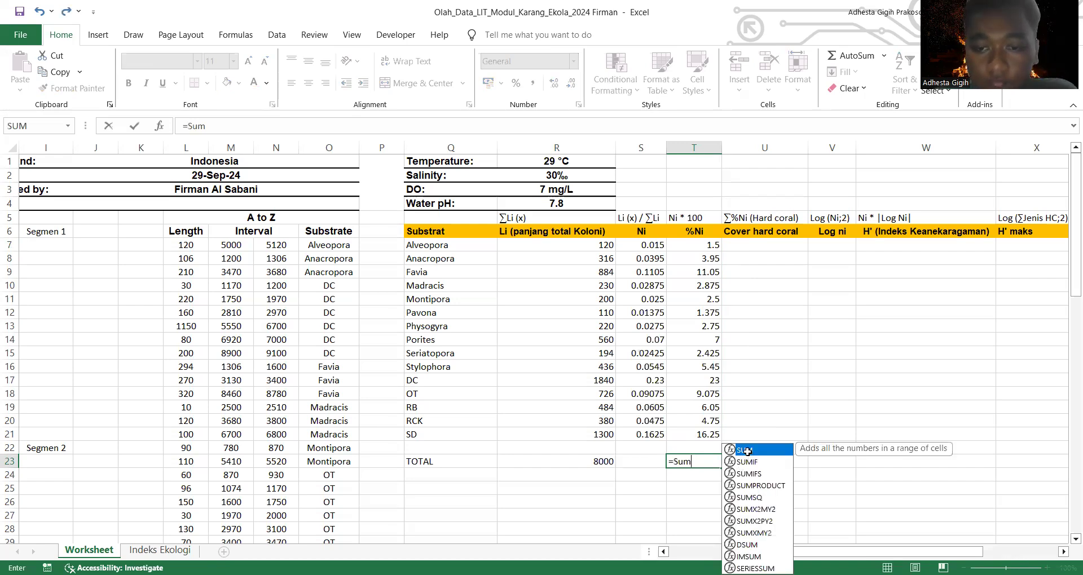
key(Tab)
click(697, 246)
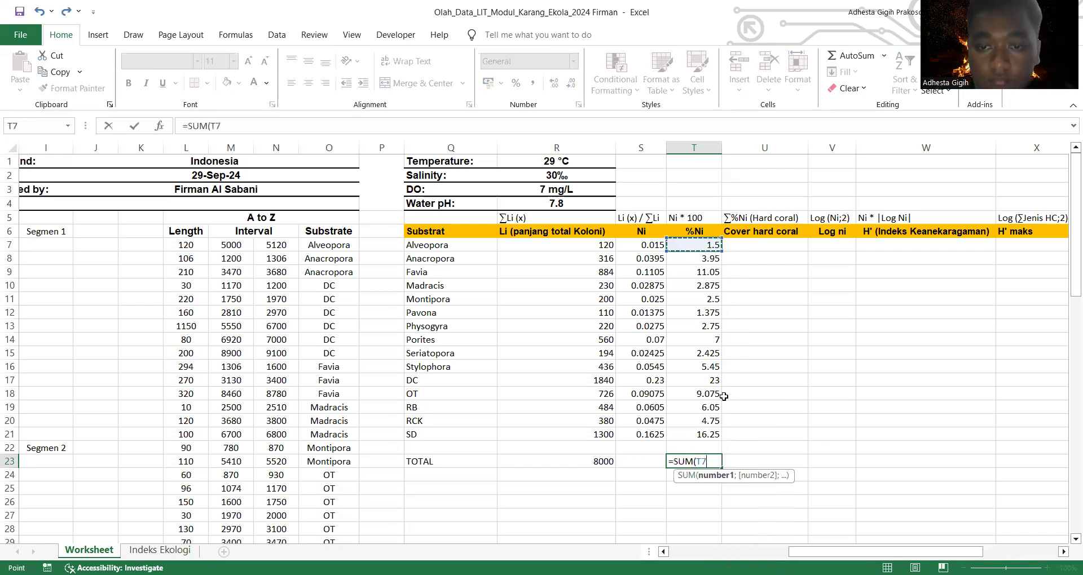
shift+click(719, 434)
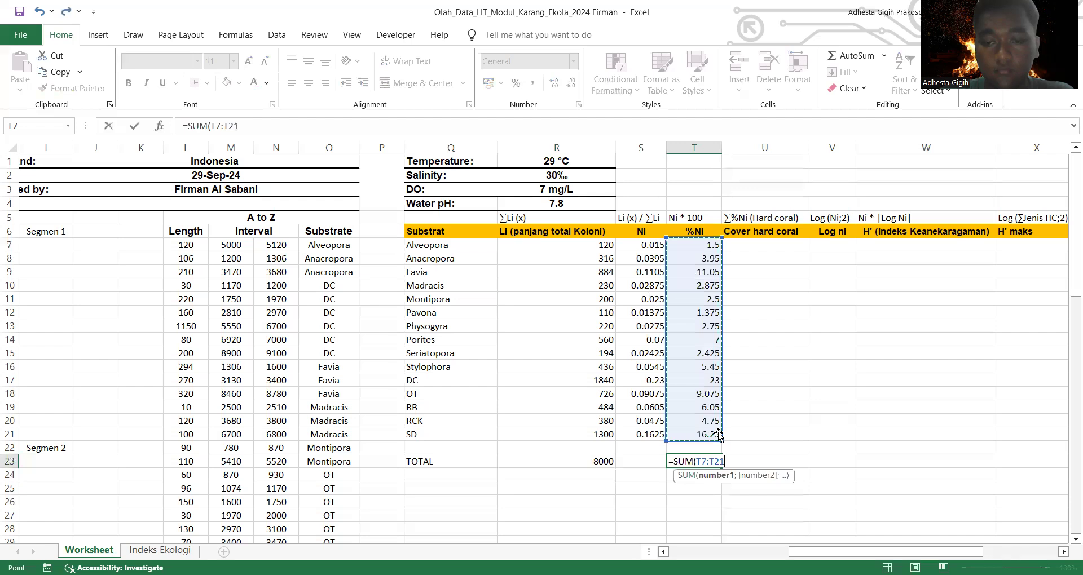
key(Return)
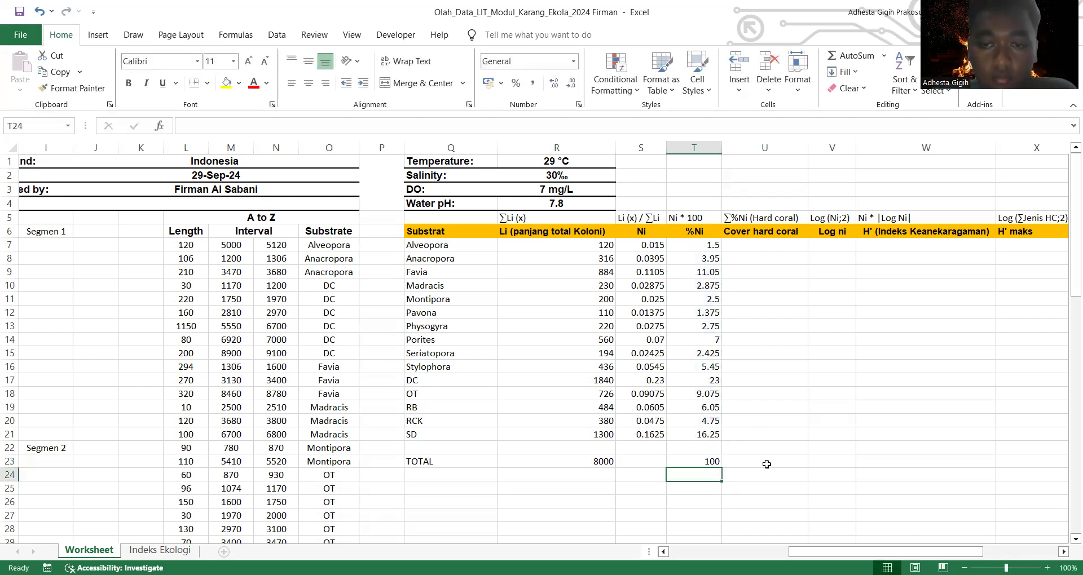
Step: Calculate the hard coral cover in the TOTAL row's cell U23 as the sum of T7:T16
click(748, 245)
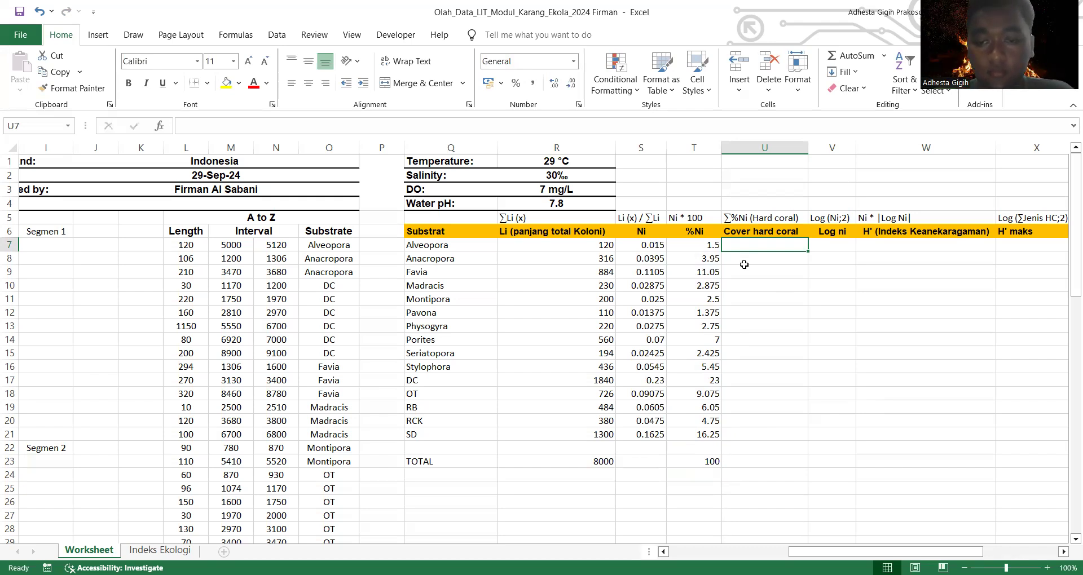
click(761, 464)
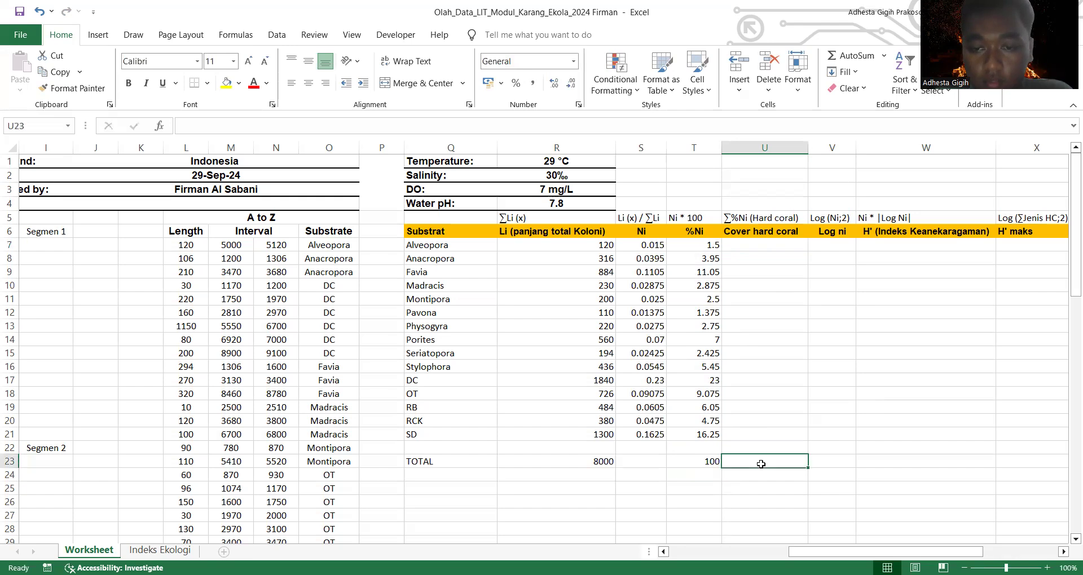
double_click(761, 464)
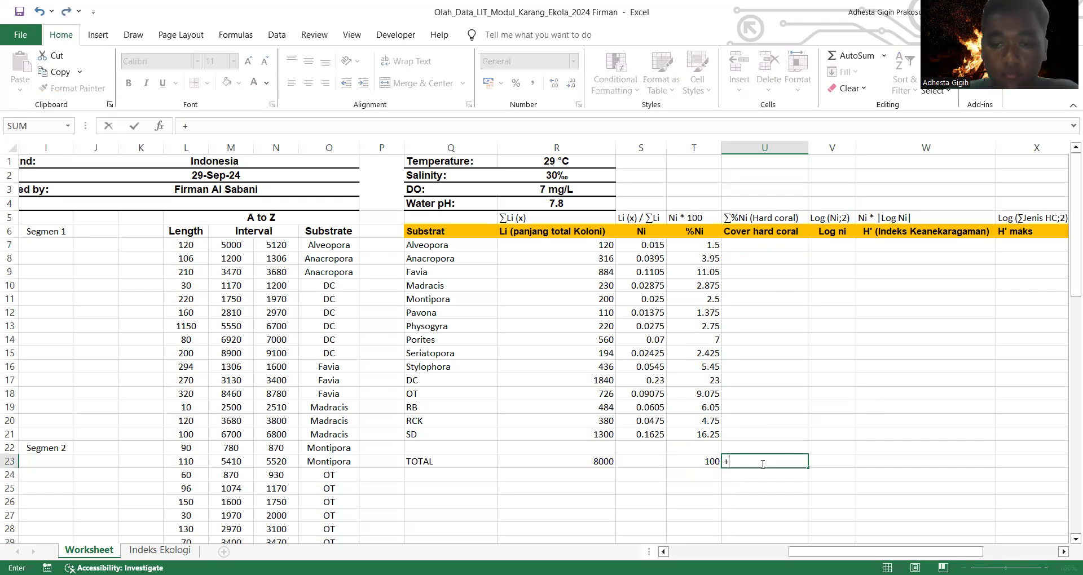
text(=)
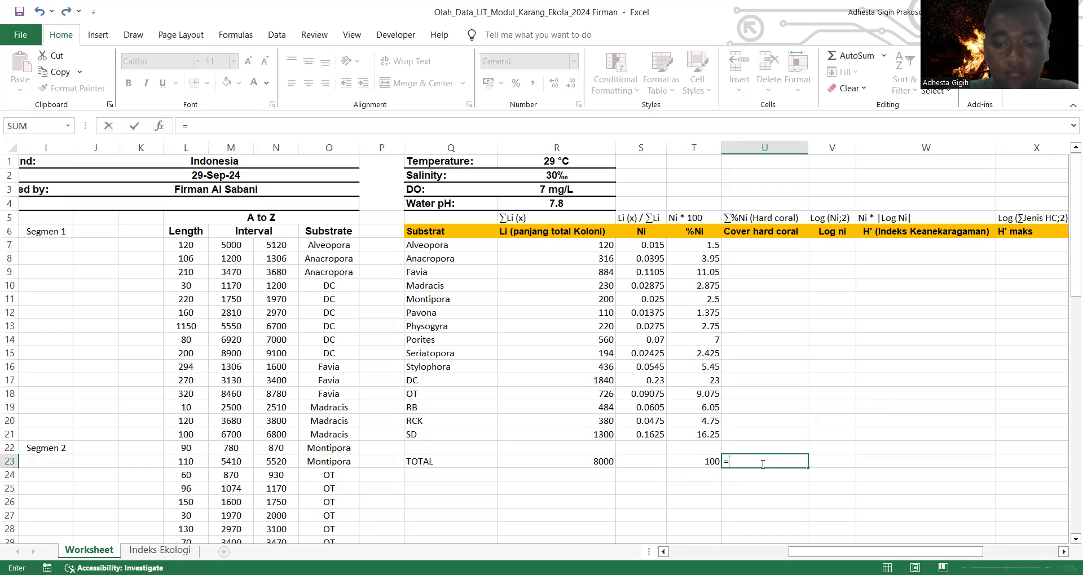
text(sum)
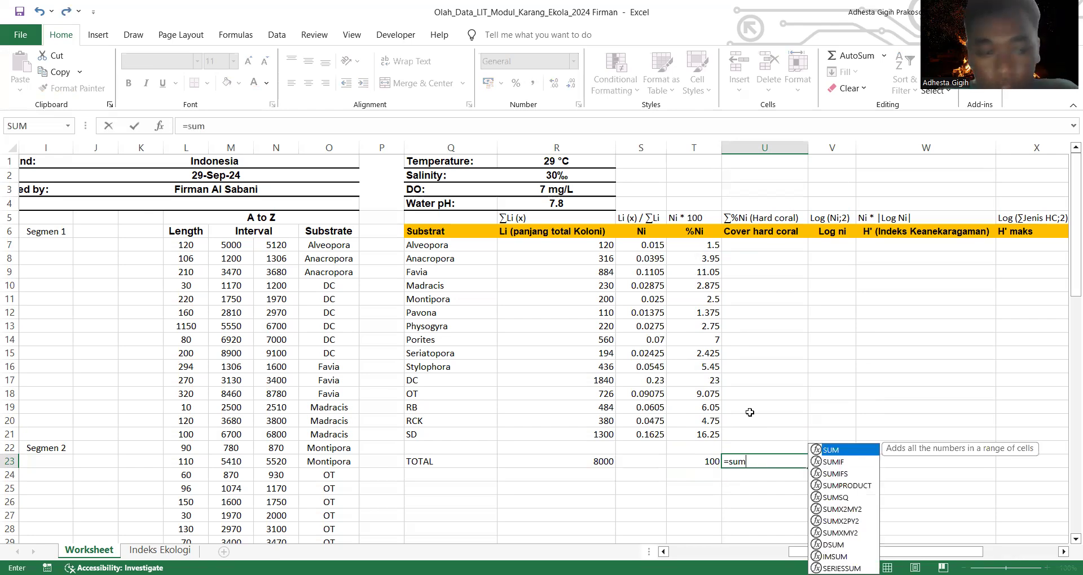
key(Tab)
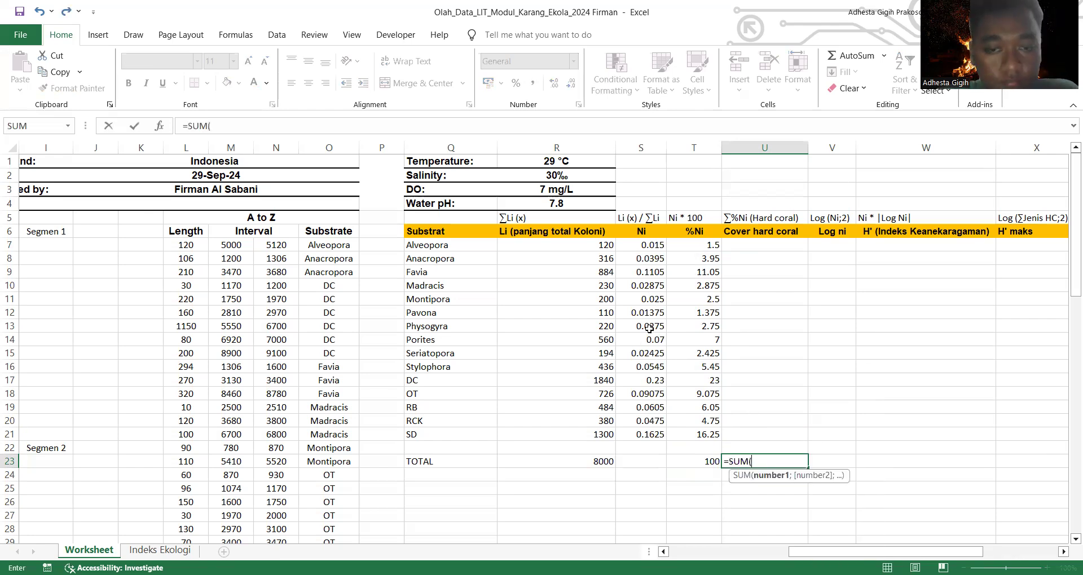
click(707, 247)
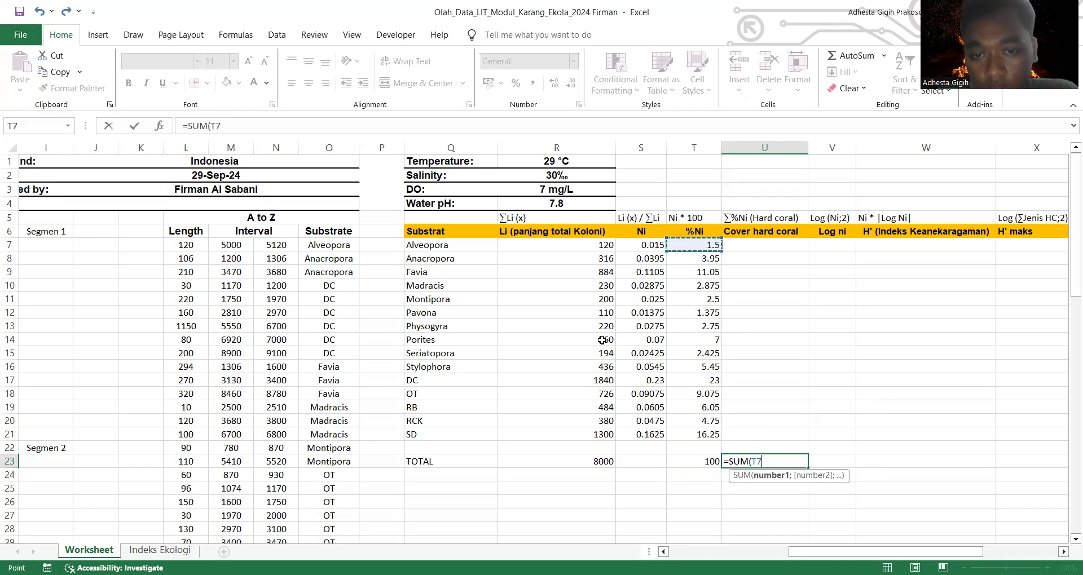
click(696, 367)
click(784, 463)
key(BackSpace)
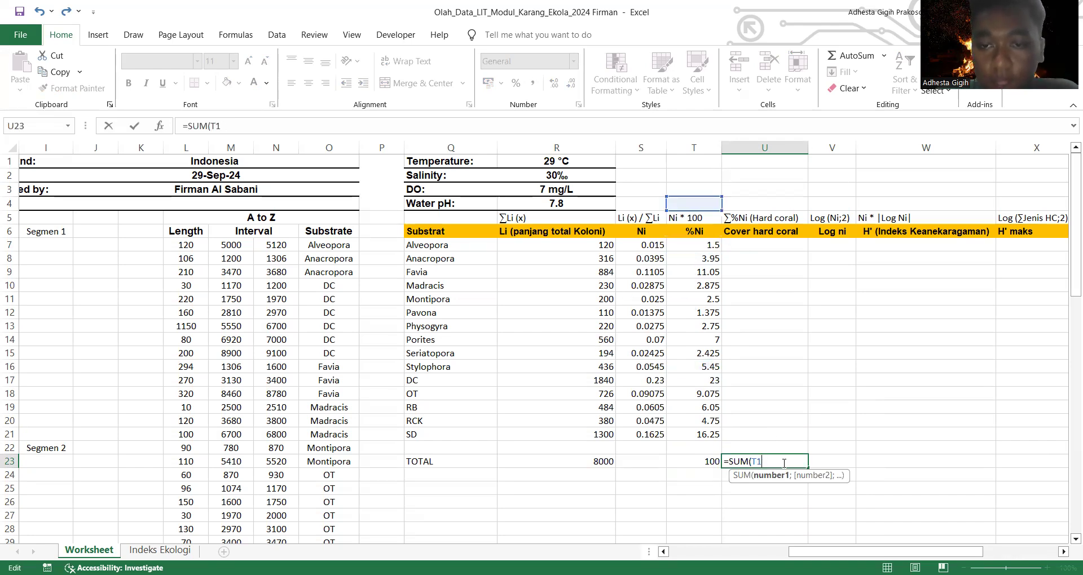
key(BackSpace)
key(BackSpace)
click(697, 246)
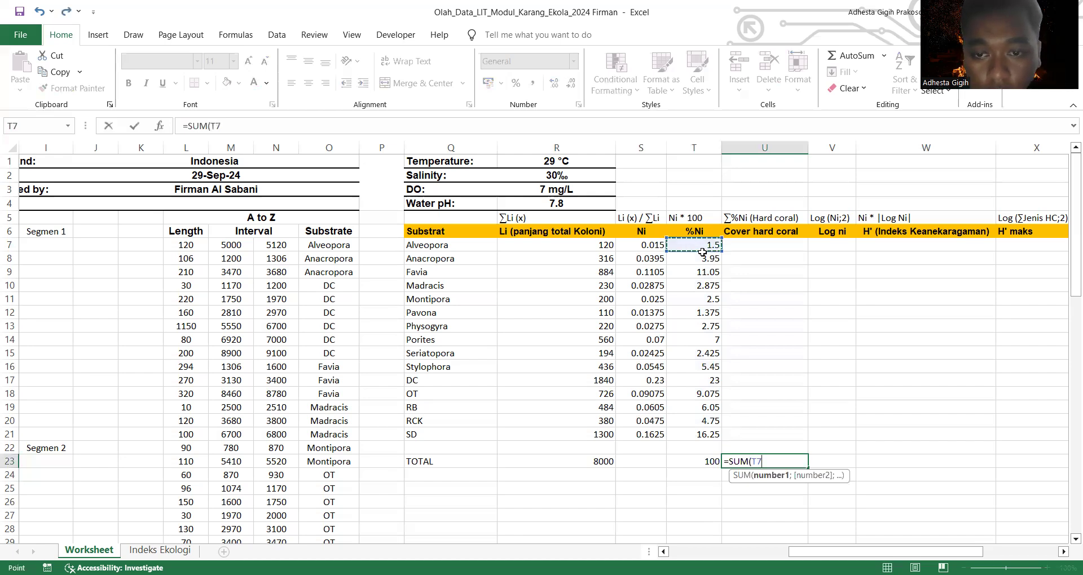
shift+click(710, 368)
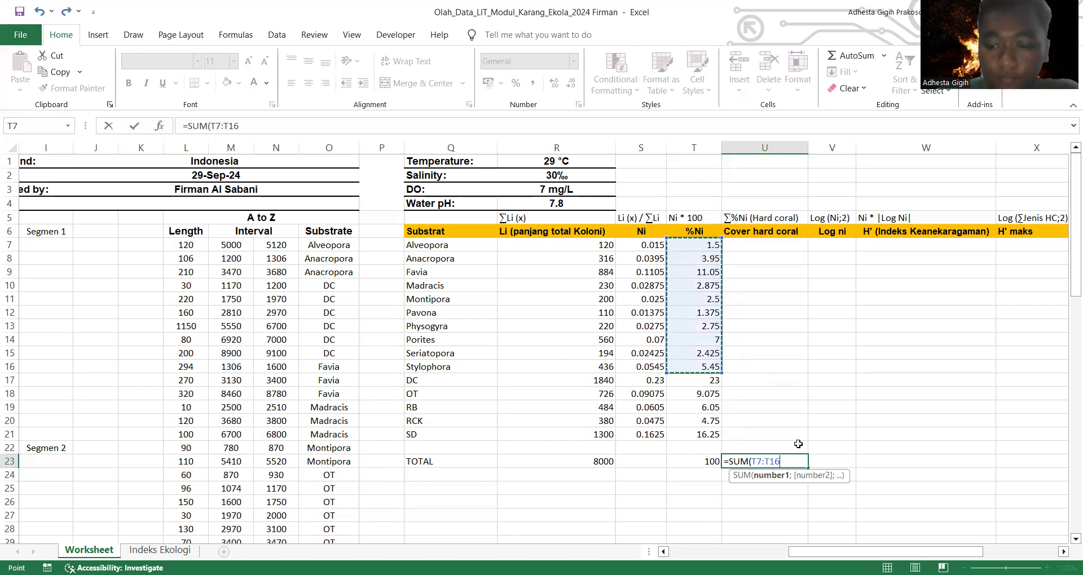
key(Return)
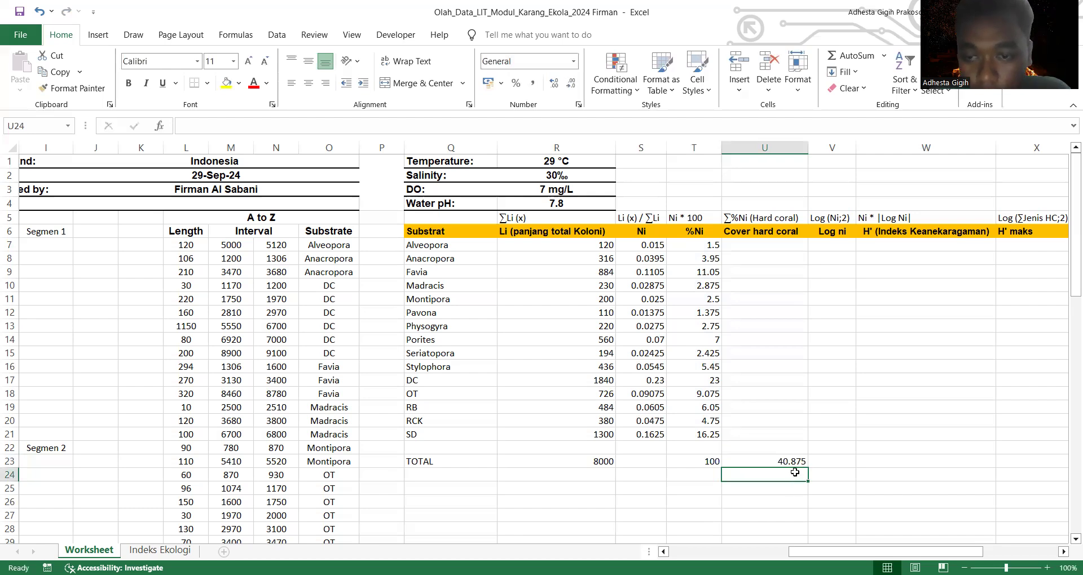
Step: Calculate Alveopora's Log ni in V7 as the base-2 logarithm of its Ni, =LOG(S7;2)
scroll(803, 447, down, 1)
scroll(804, 446, up, 1)
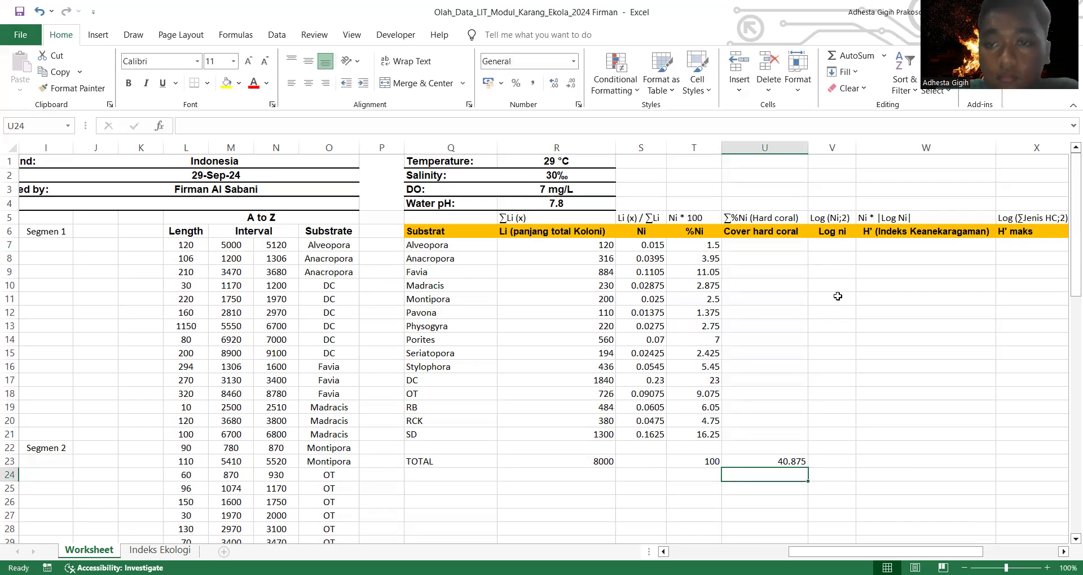
click(835, 246)
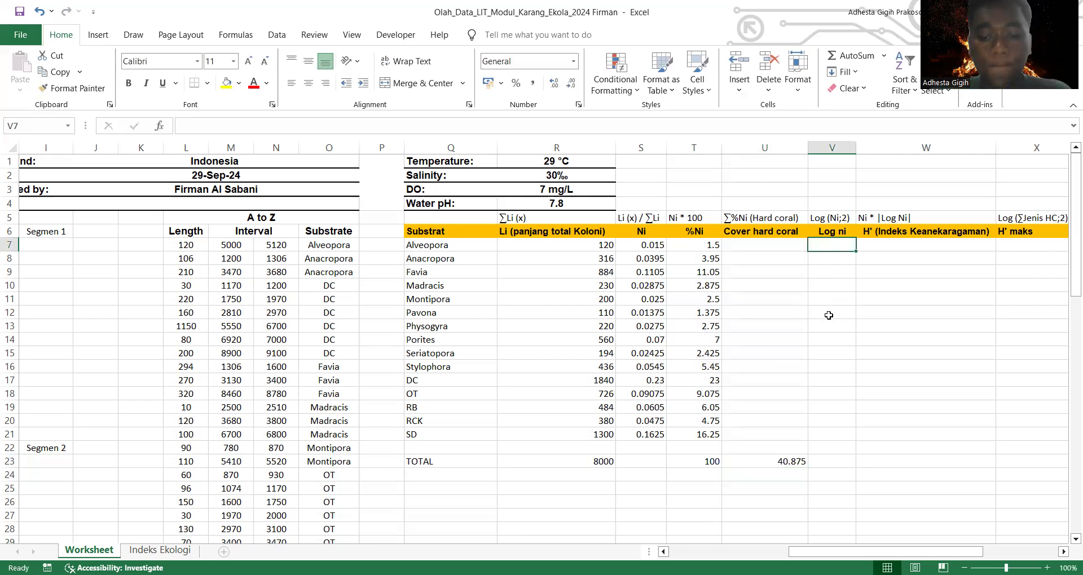
text(=)
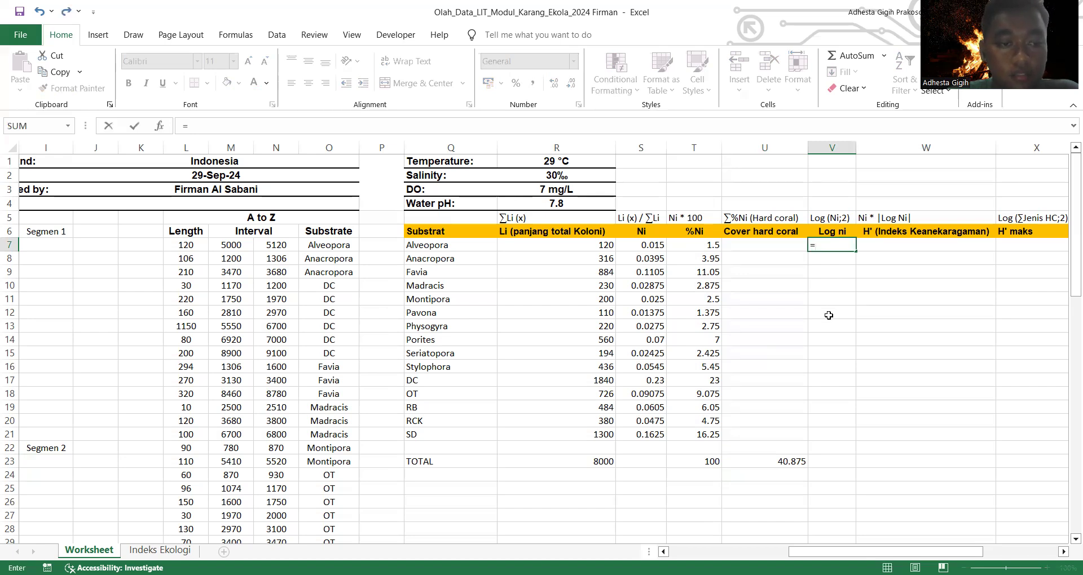
text(l)
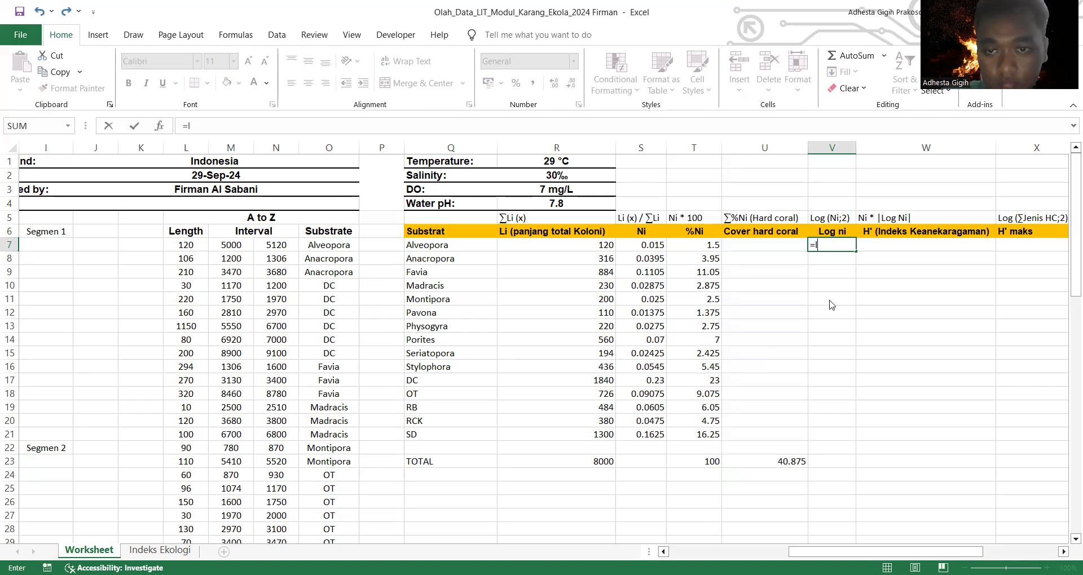
text(og)
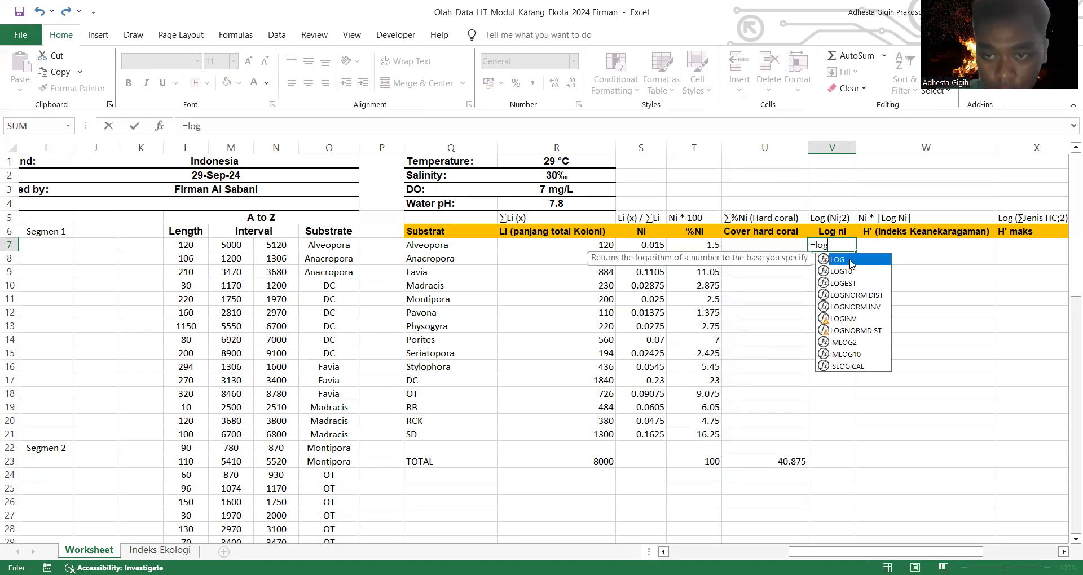
double_click(851, 260)
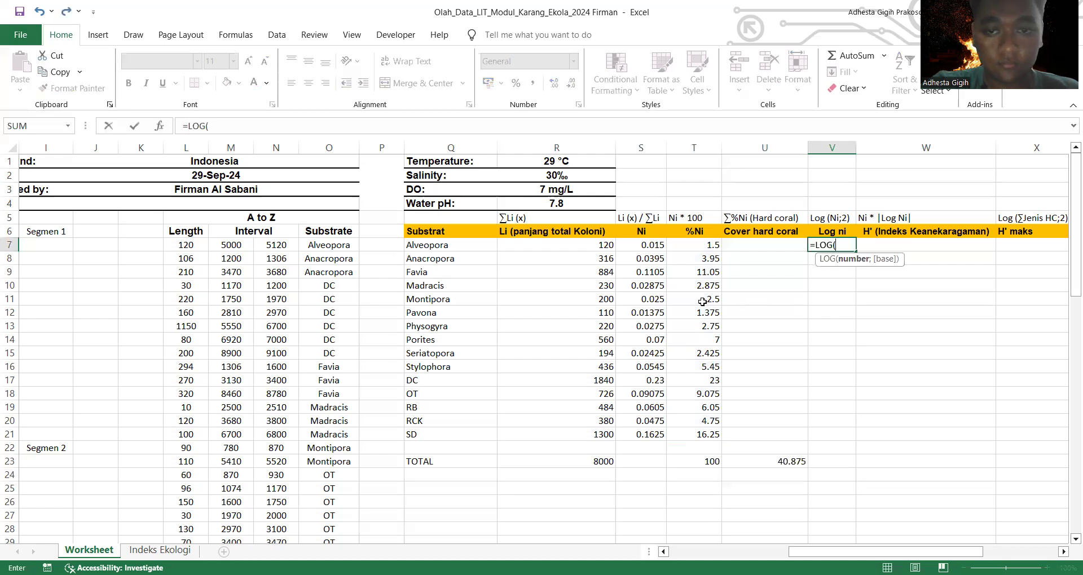
click(640, 247)
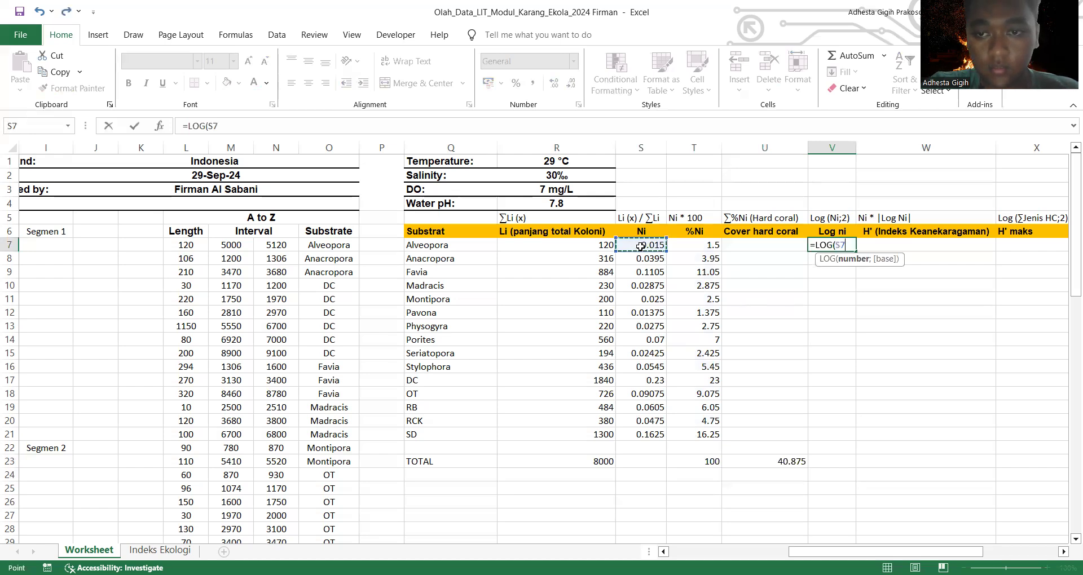
text(;2))
key(Return)
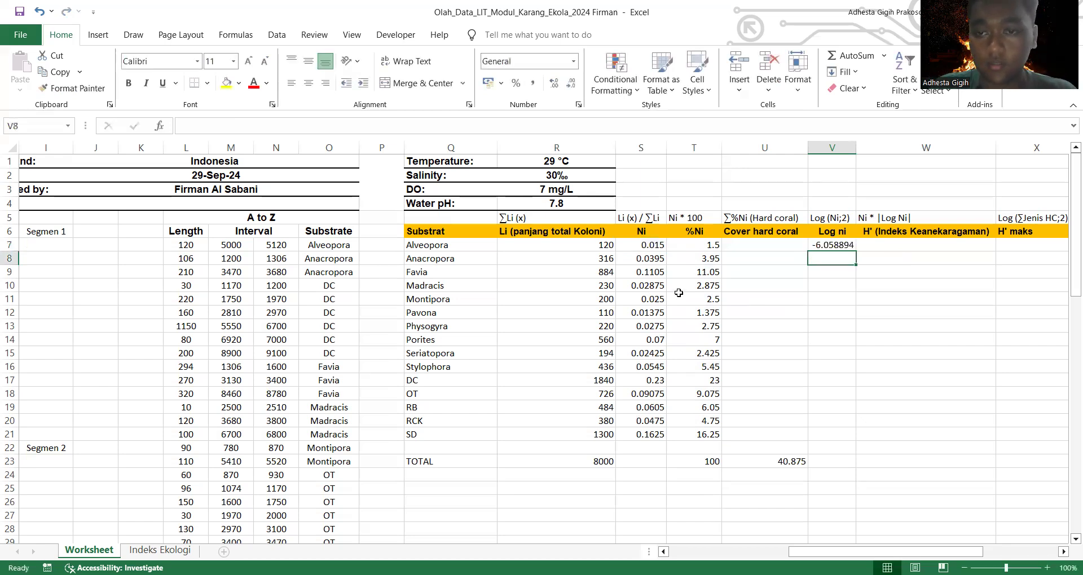
Step: Fill the Log ni formula from V7 down through V21 for the remaining substrates
click(827, 247)
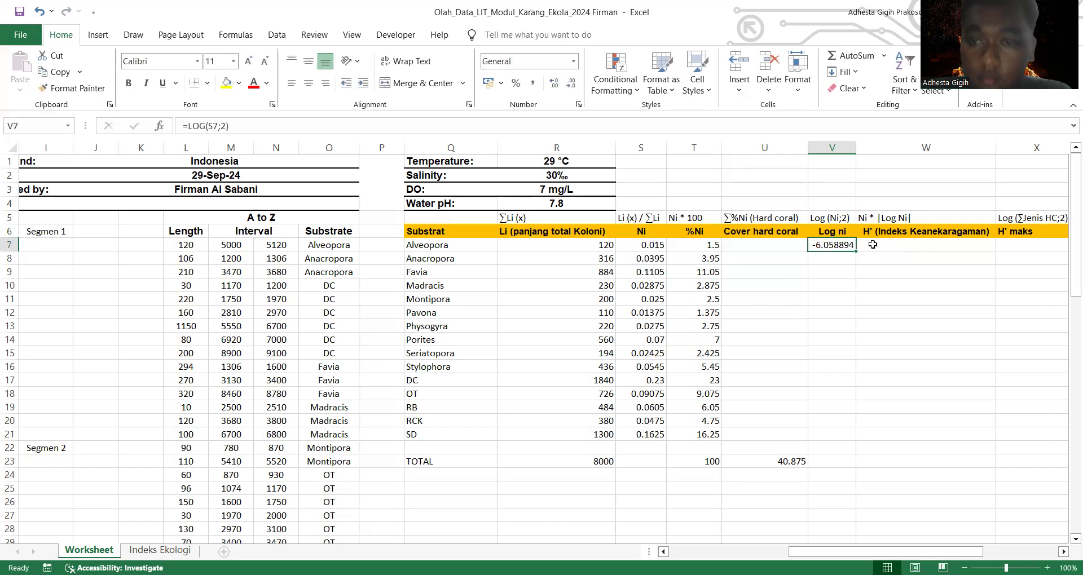
drag(855, 252, 848, 442)
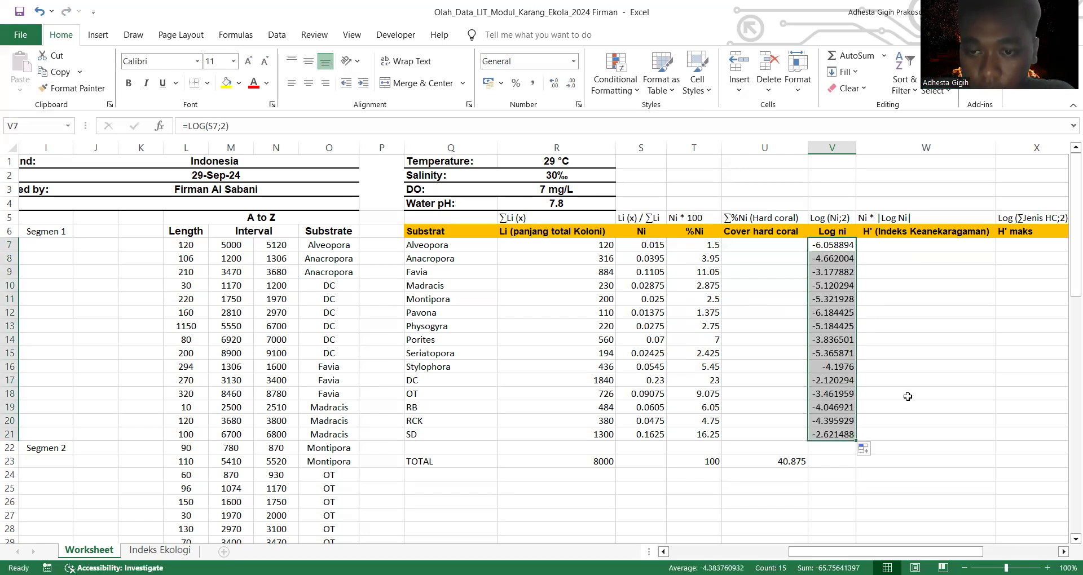
click(908, 396)
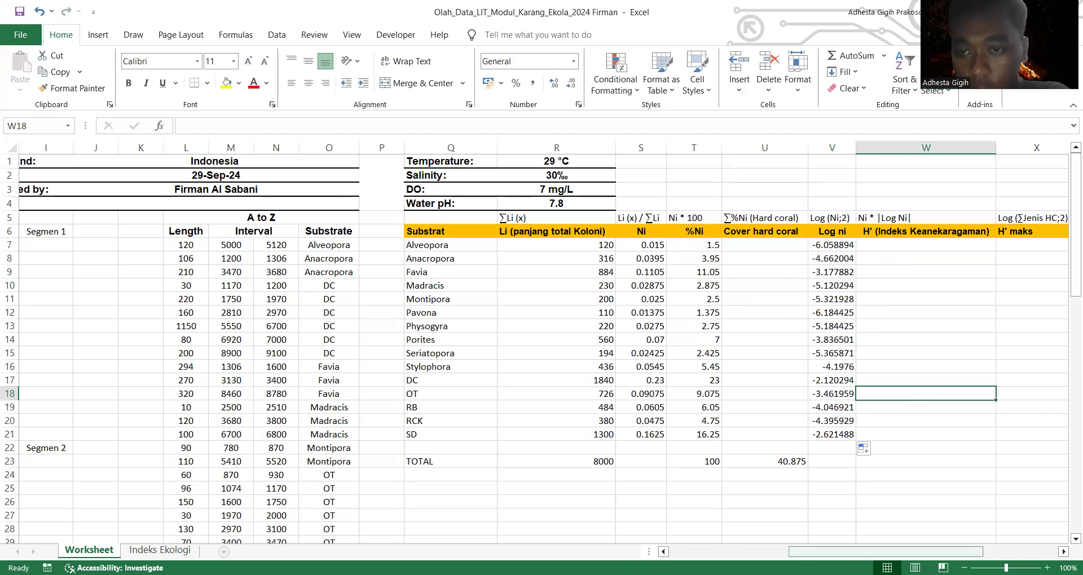
Step: Calculate Alveopora's H' diversity index value in W7 with the formula =S7*(-V7)
scroll(654, 246, right, 3)
click(654, 246)
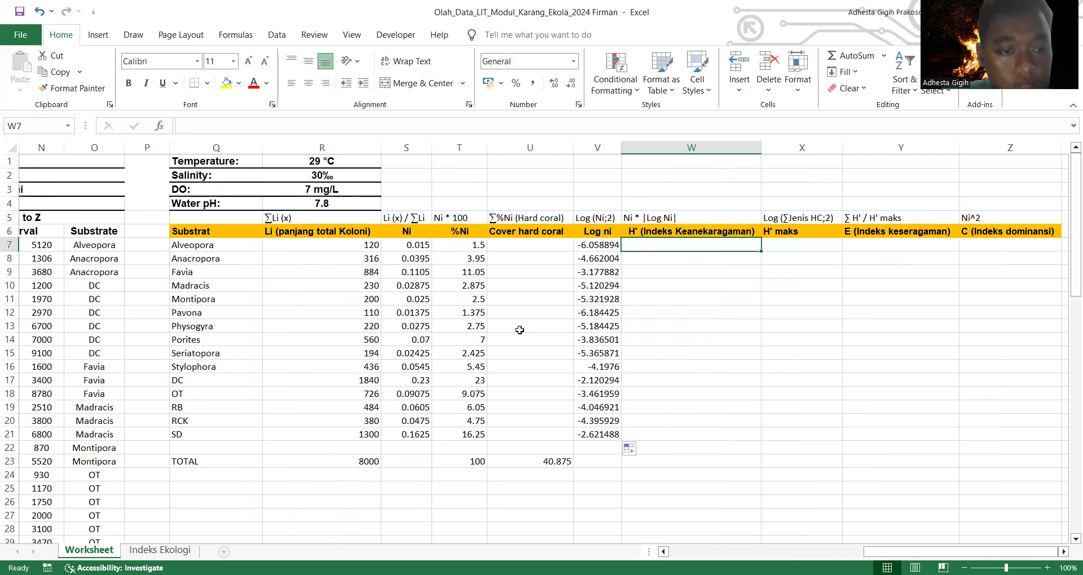
text(=)
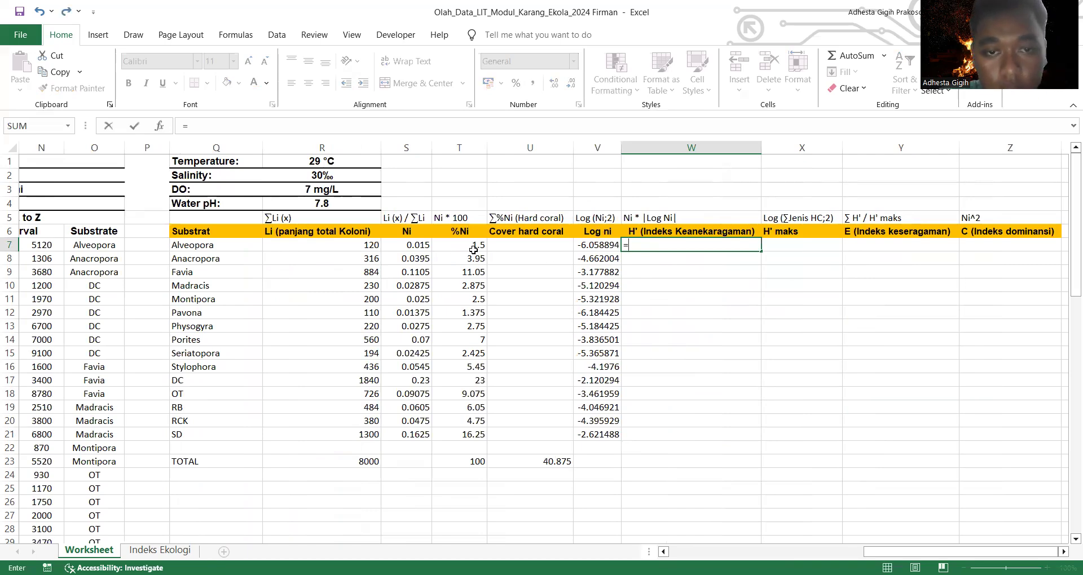
click(427, 247)
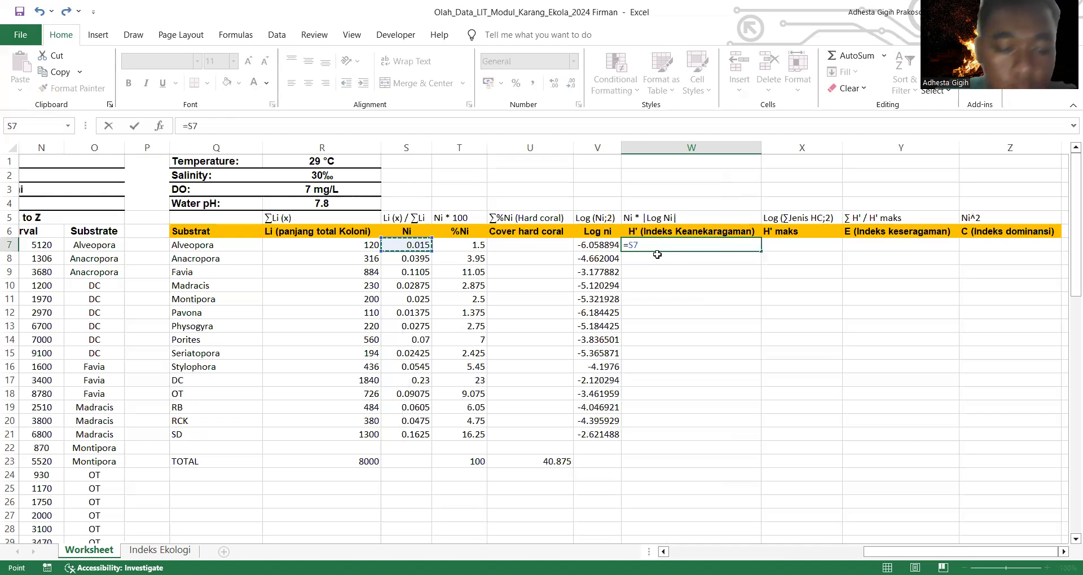
text(*)
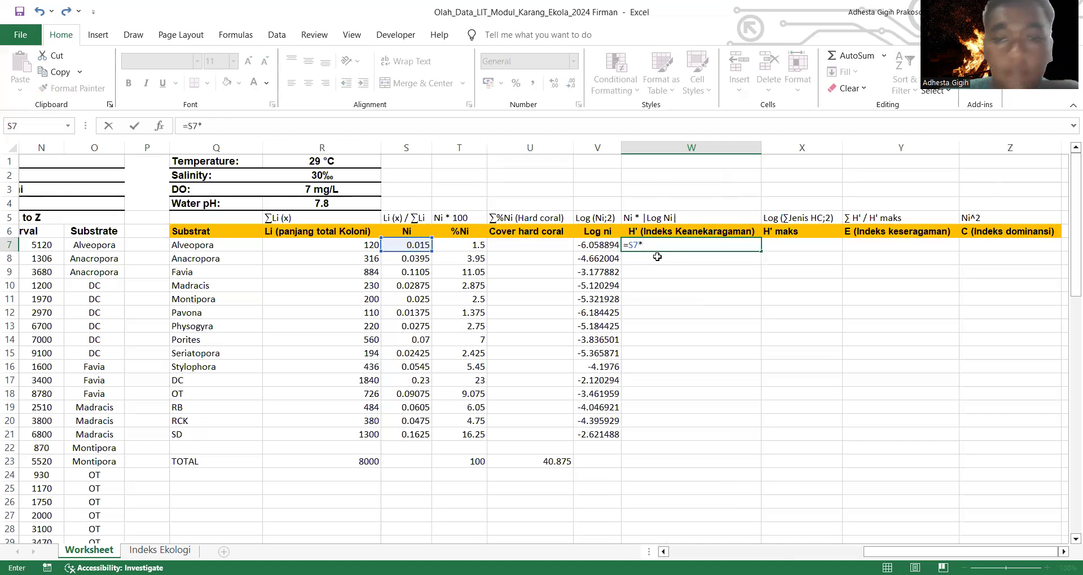
text(()
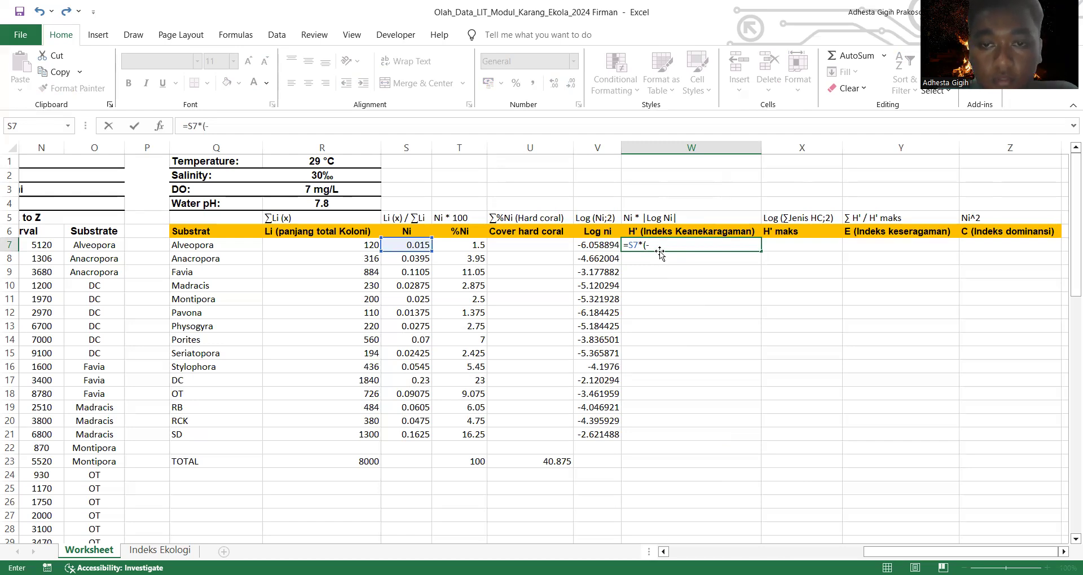
text(-)
click(605, 244)
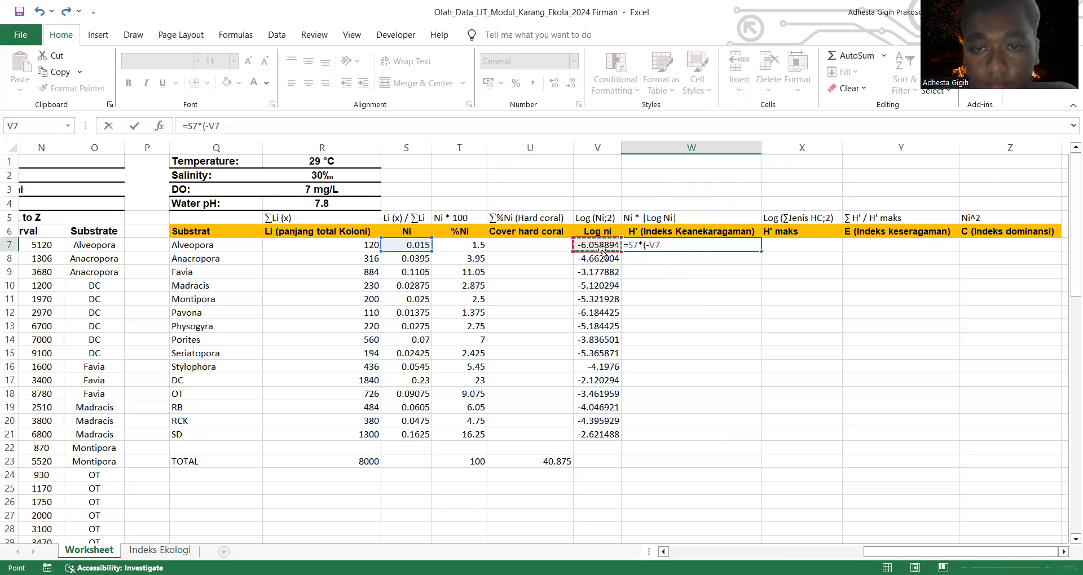
text())
key(Return)
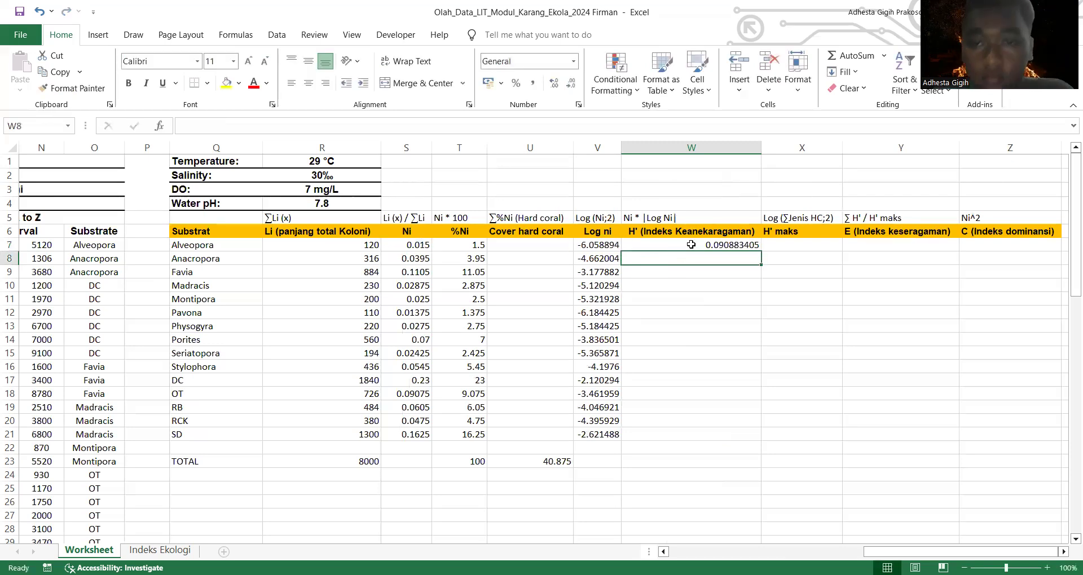
Step: Fill the H' formula from W7 down through W21 for the remaining substrates
click(692, 244)
drag(763, 253, 749, 447)
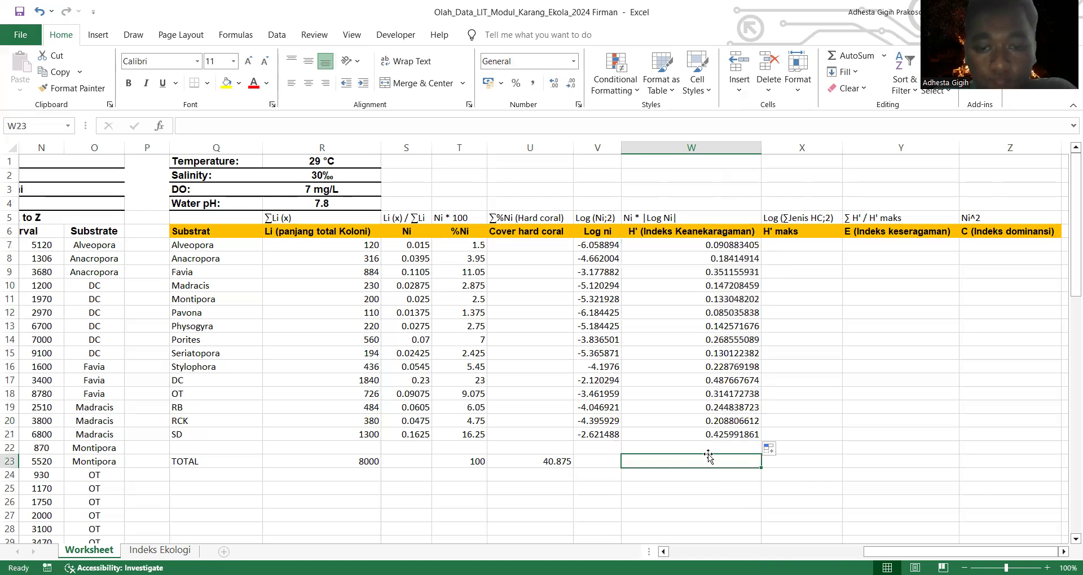
click(712, 450)
Step: Calculate the total H' diversity index in the TOTAL row's cell W23 as the sum of W7:W21
click(715, 460)
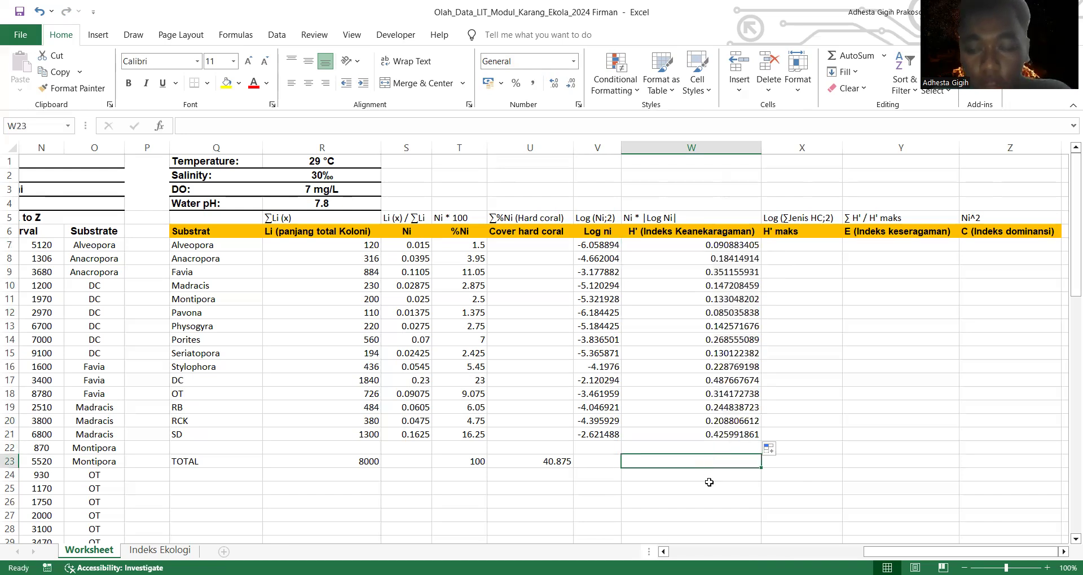
text(+)
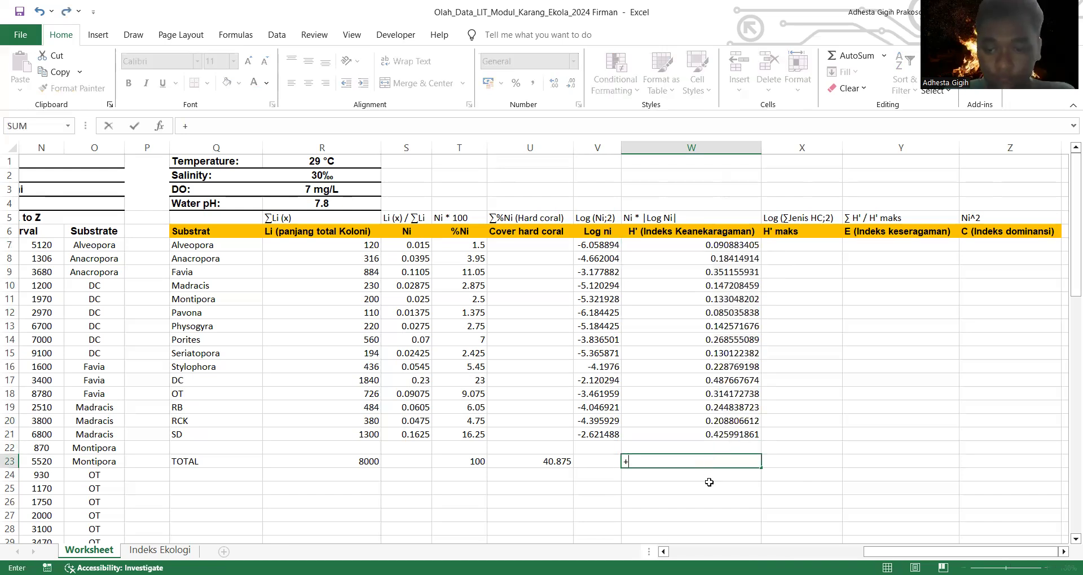
key(BackSpace)
text(=)
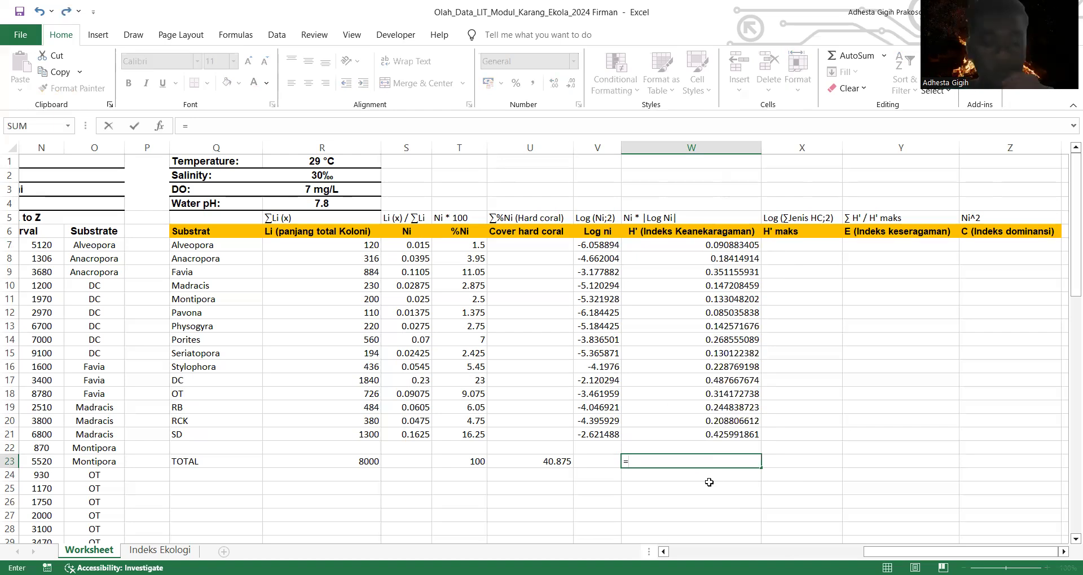
text(Su)
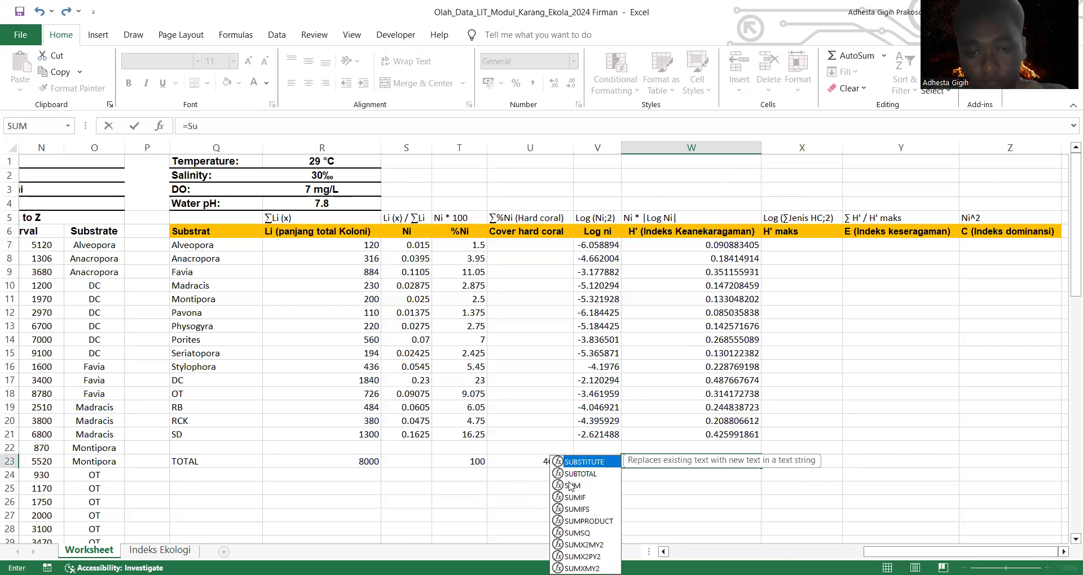
click(570, 485)
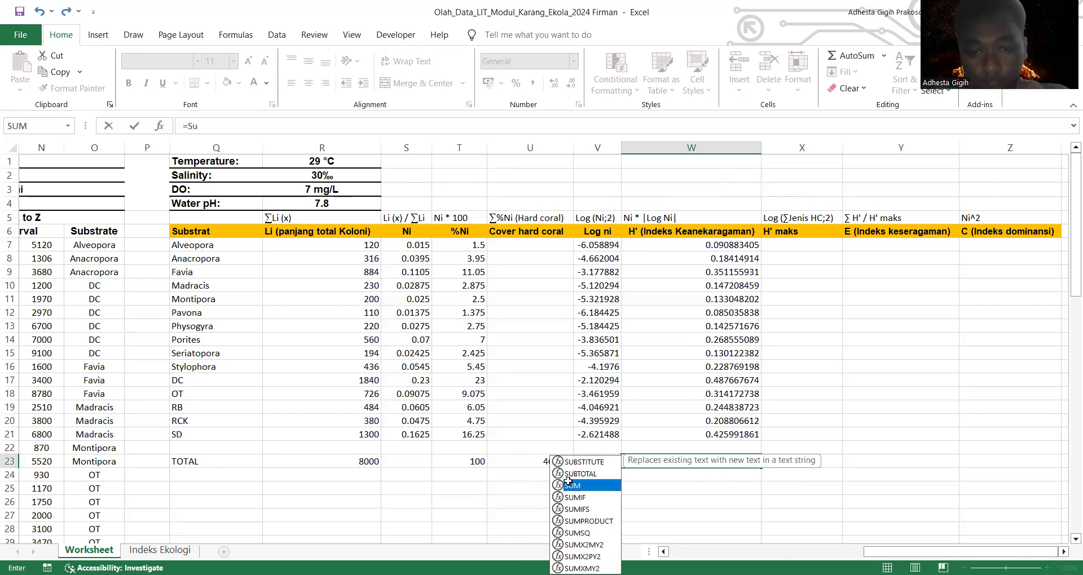
double_click(570, 485)
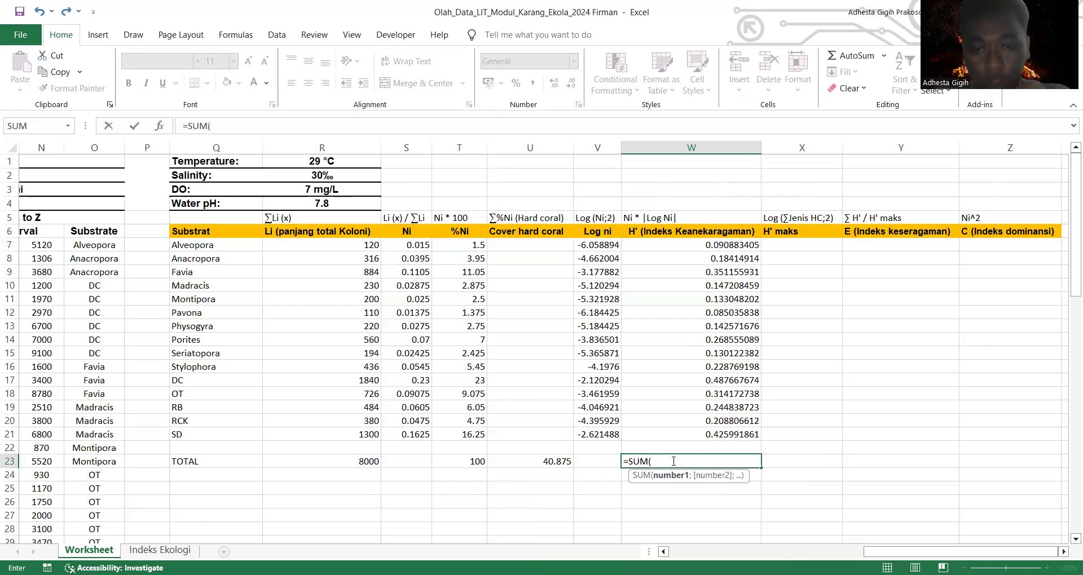
click(716, 246)
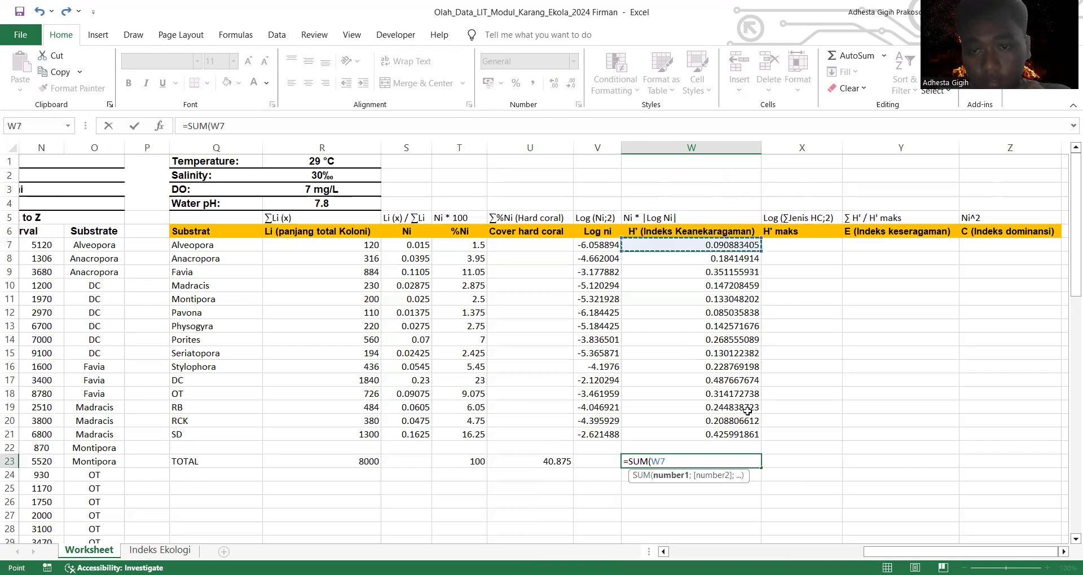
shift+click(750, 434)
key(Return)
click(745, 498)
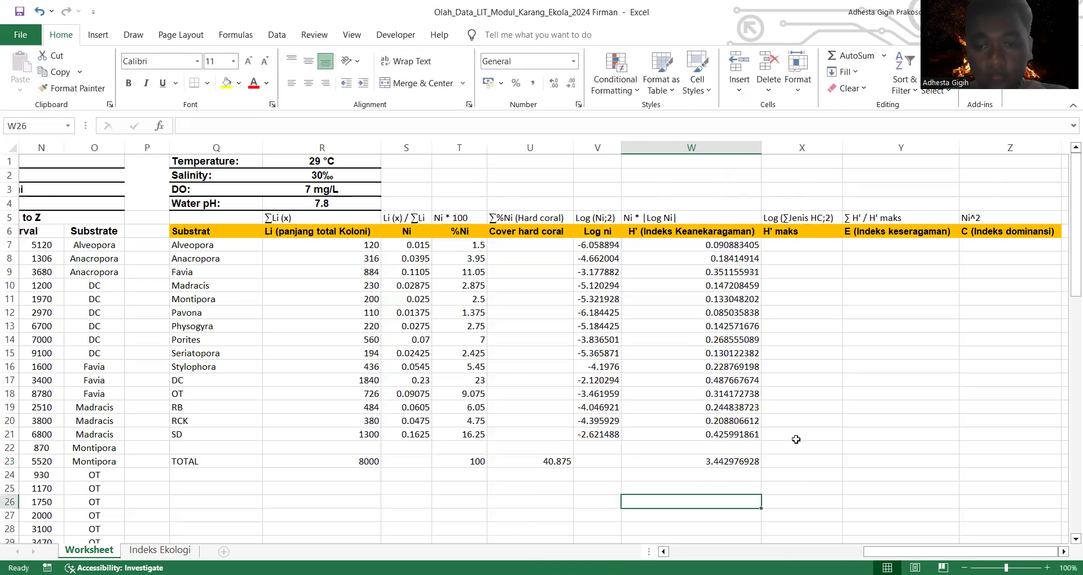
Step: Calculate H' maks in the TOTAL row's cell X23 with the formula =LOG(10;2)
click(820, 247)
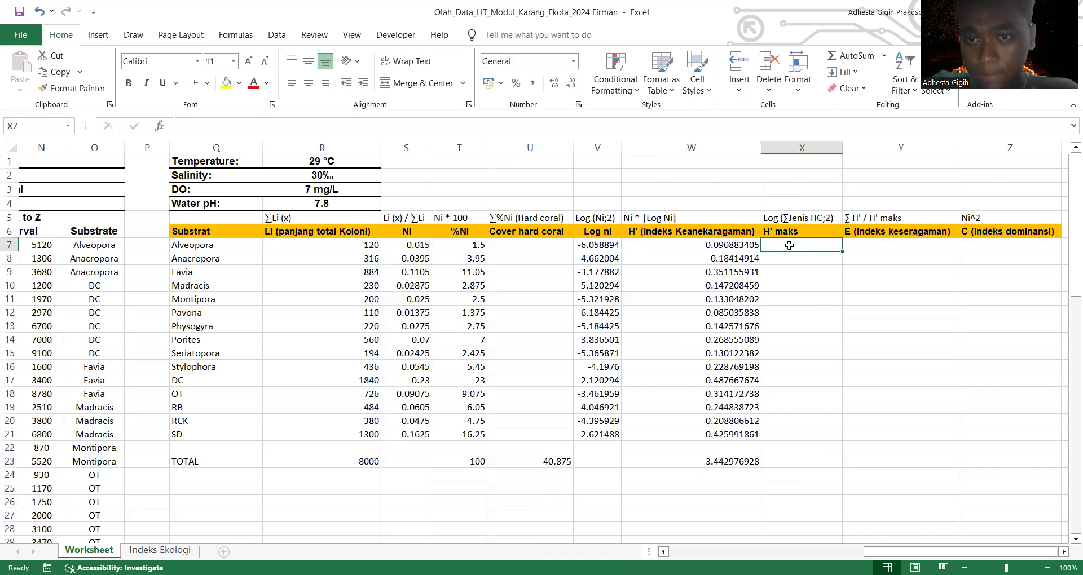
click(811, 466)
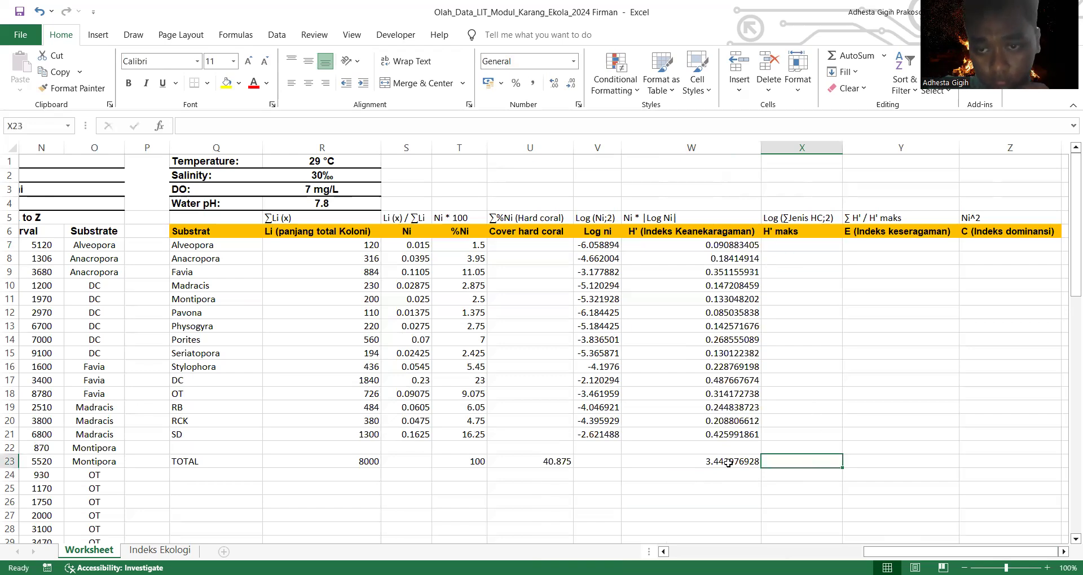
text(=)
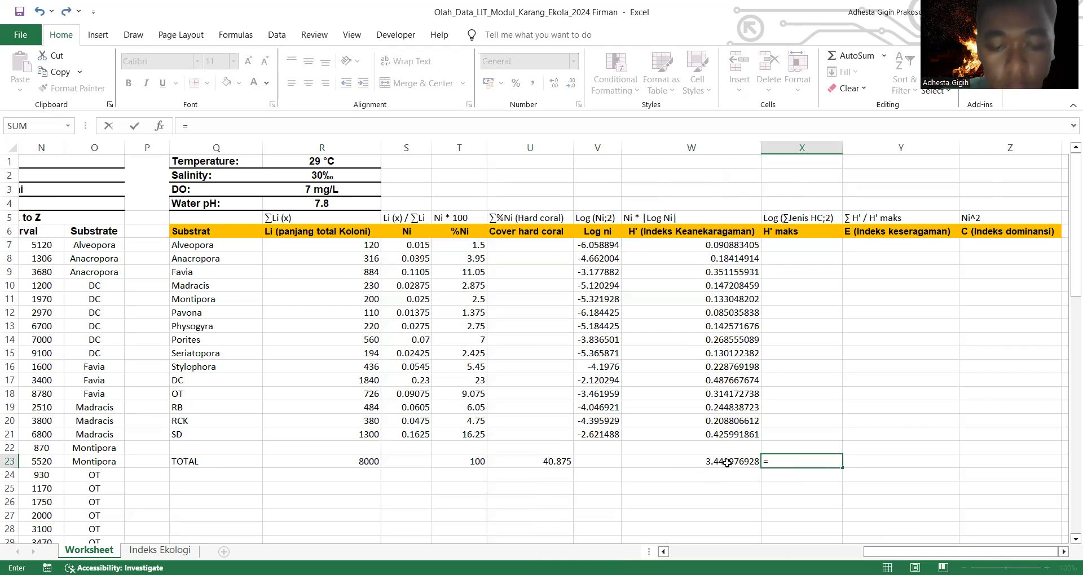
text(lo)
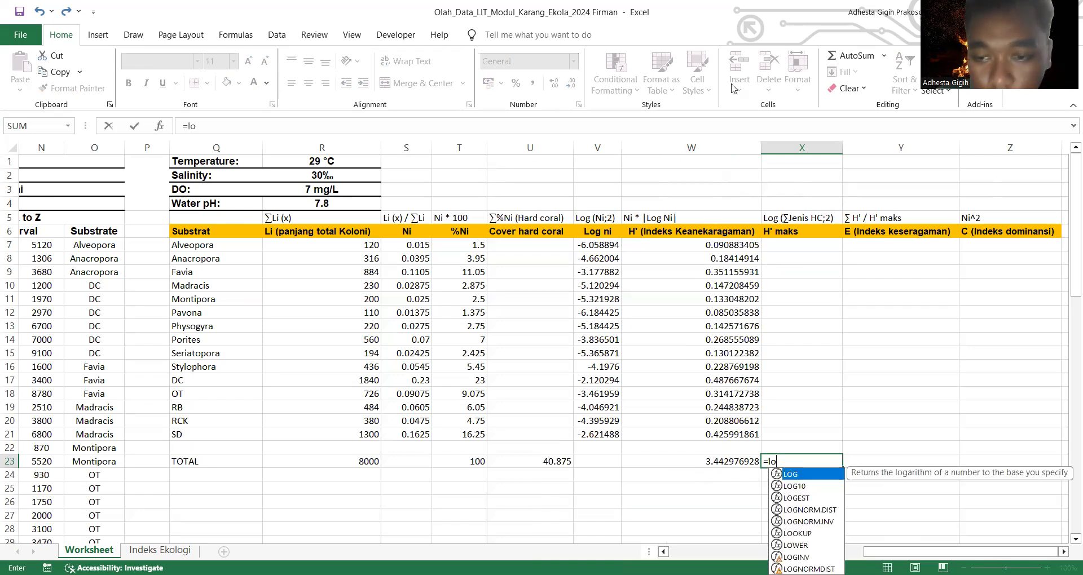
double_click(807, 478)
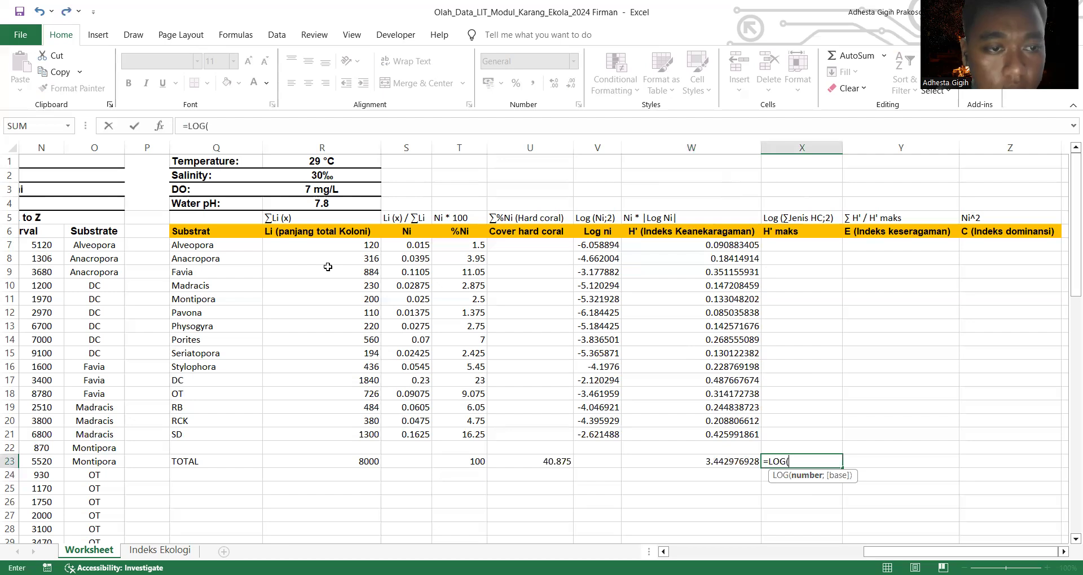
click(277, 244)
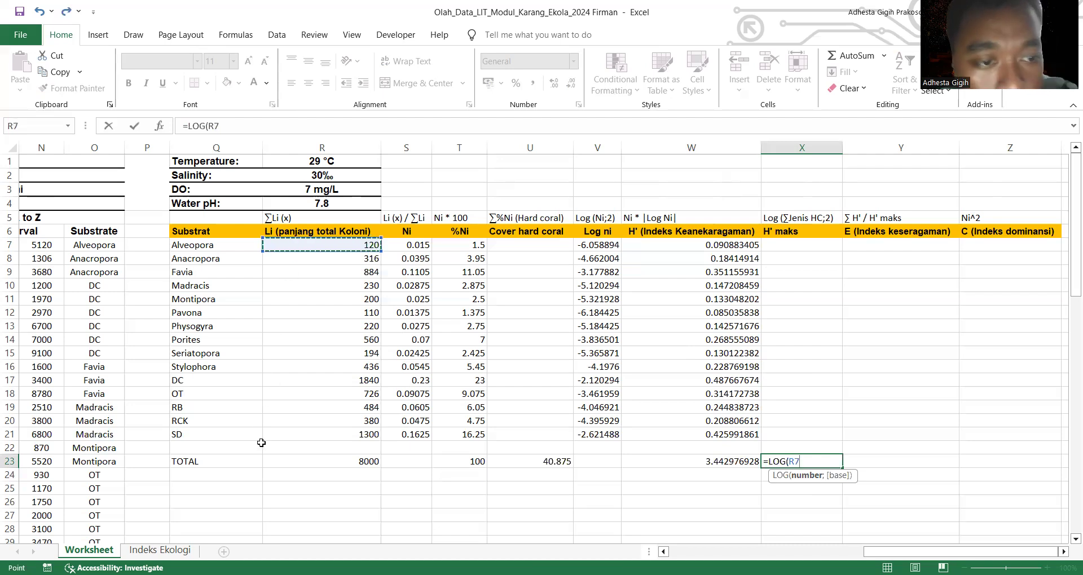
click(316, 514)
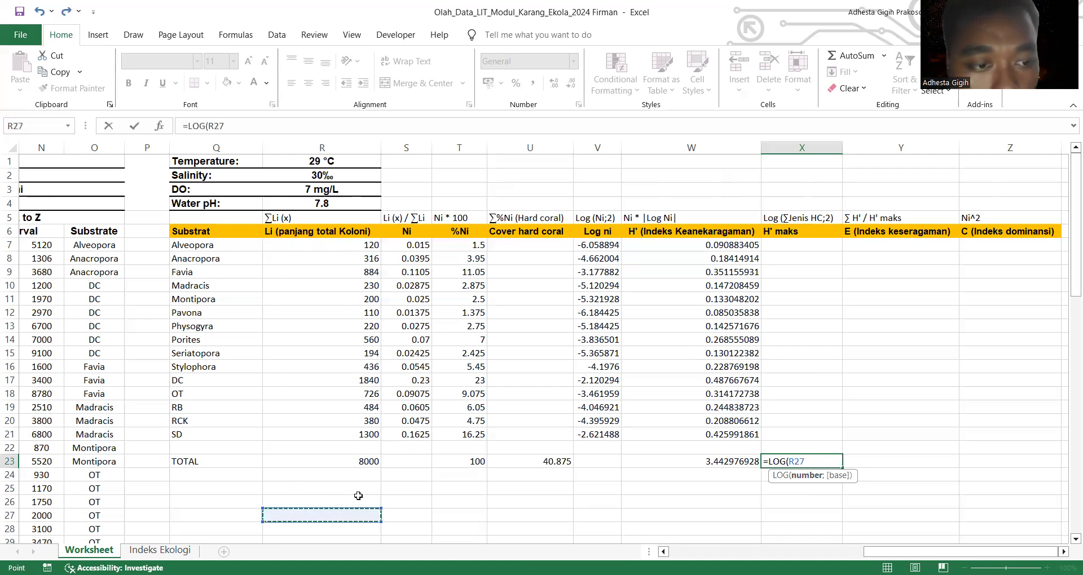
click(826, 460)
key(BackSpace)
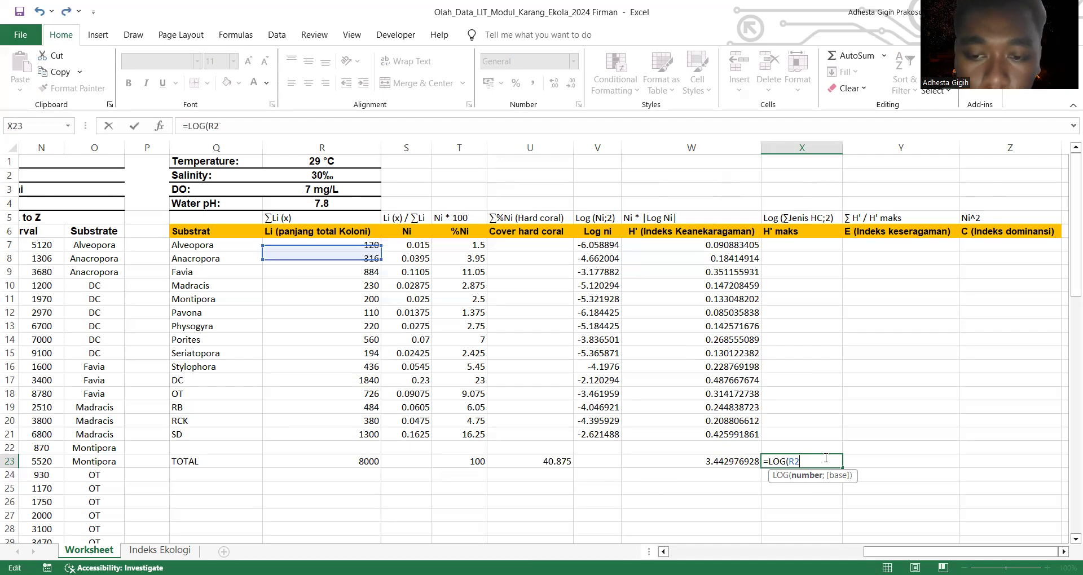
key(BackSpace)
key(BackSpace)
text(1)
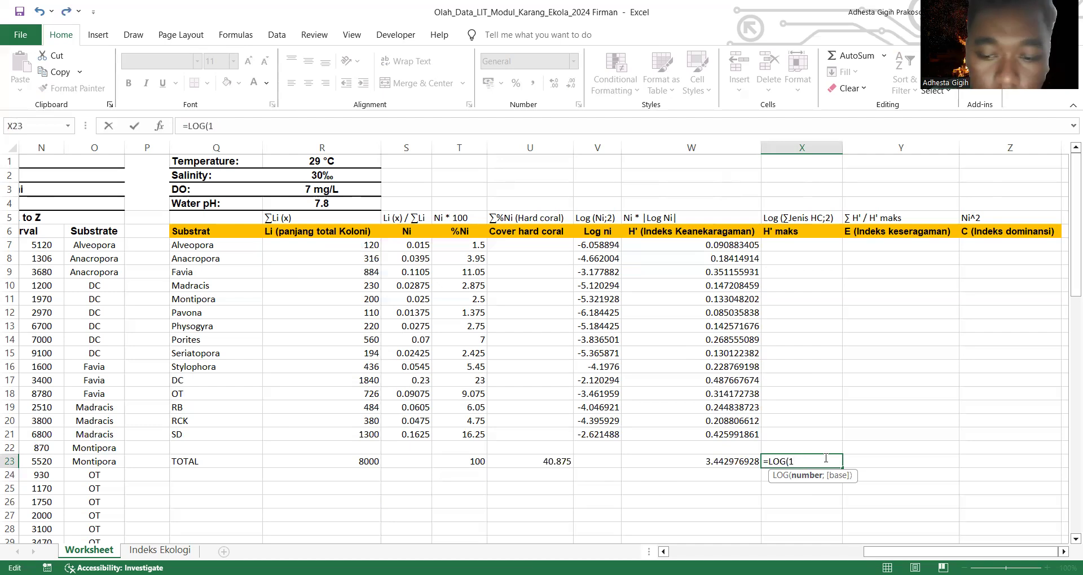
text(0)
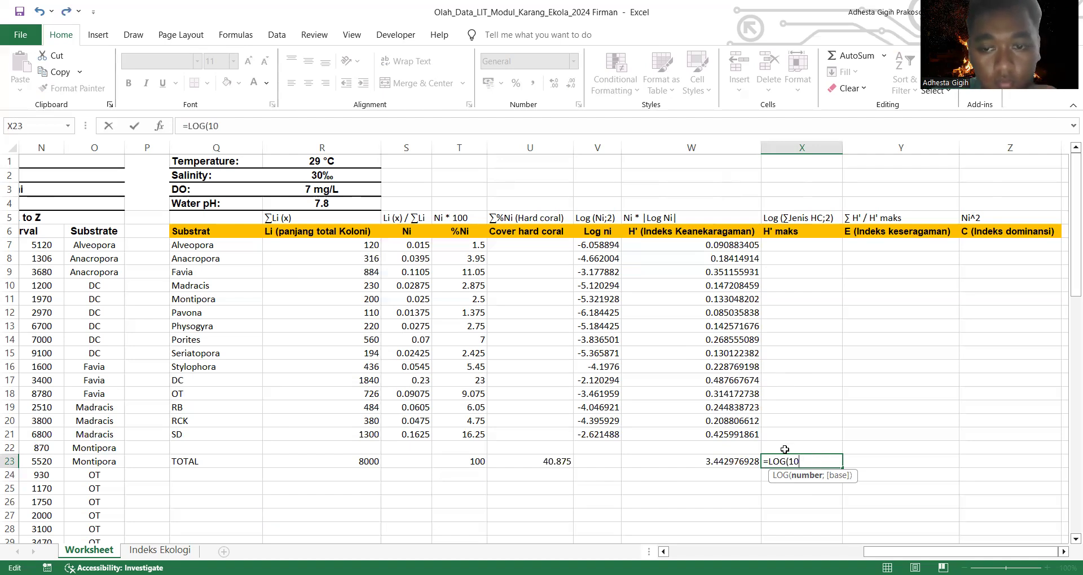
text(;)
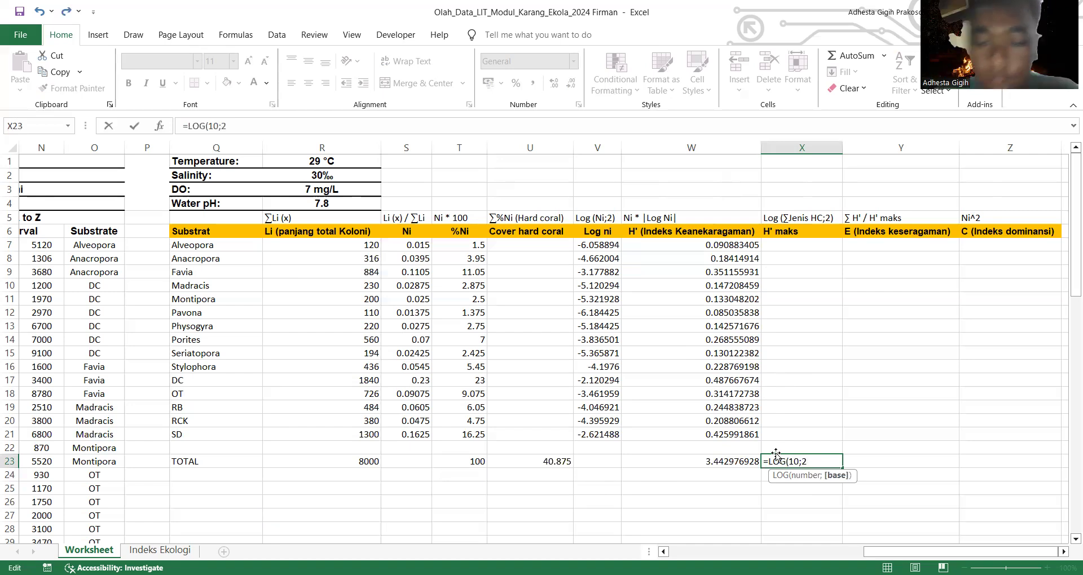
text(2))
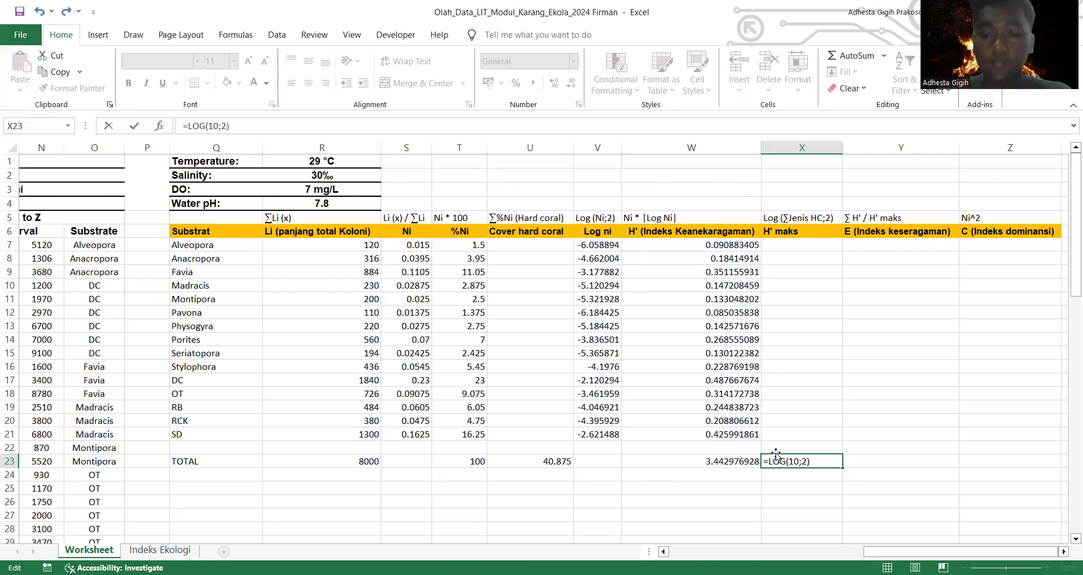
key(Return)
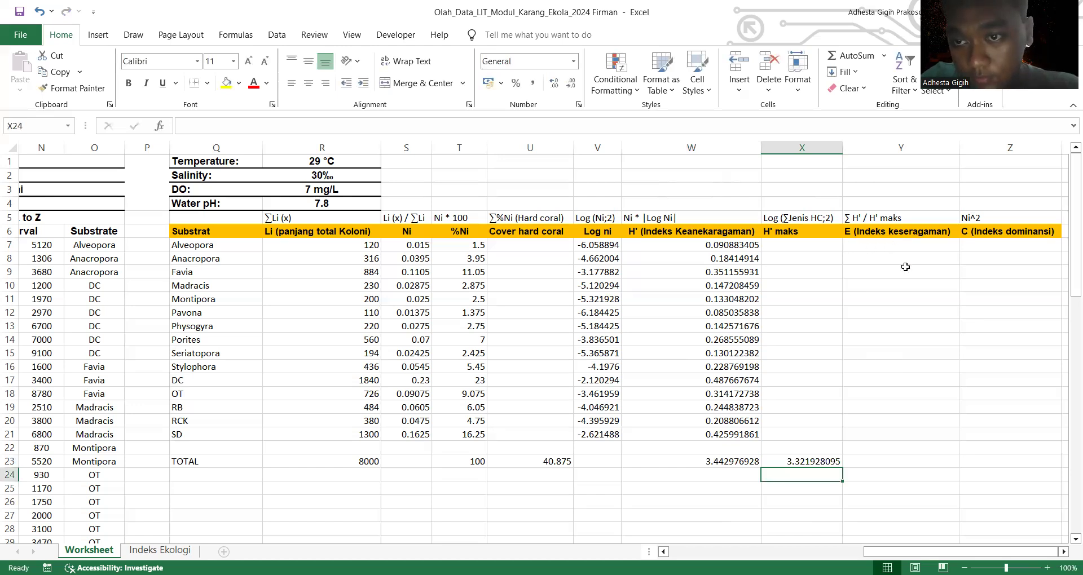
Step: Calculate the evenness index E in the TOTAL row's cell Y23 with the formula =W23/X23
click(887, 248)
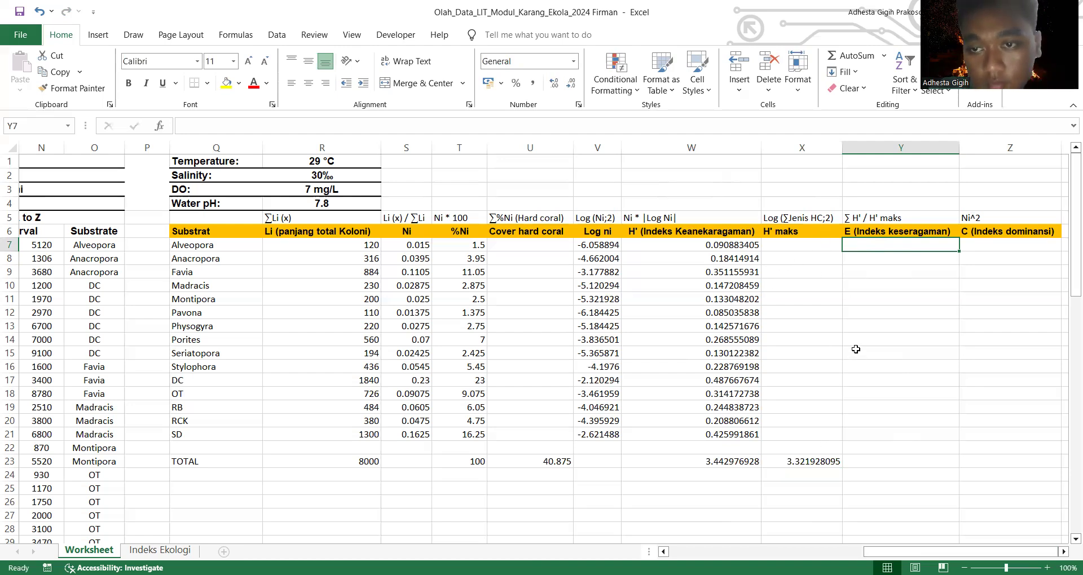
click(886, 461)
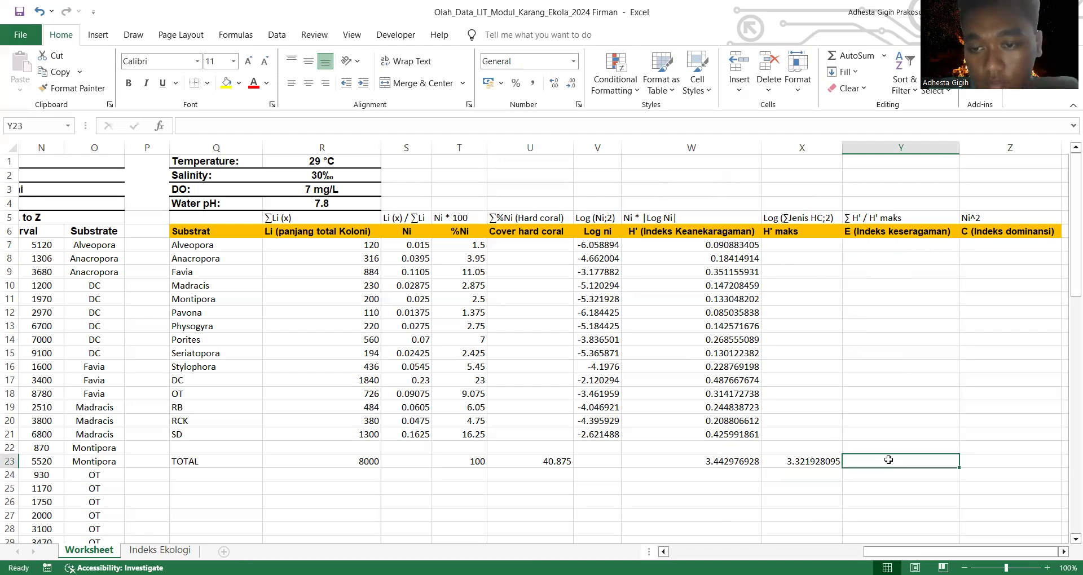
text(=)
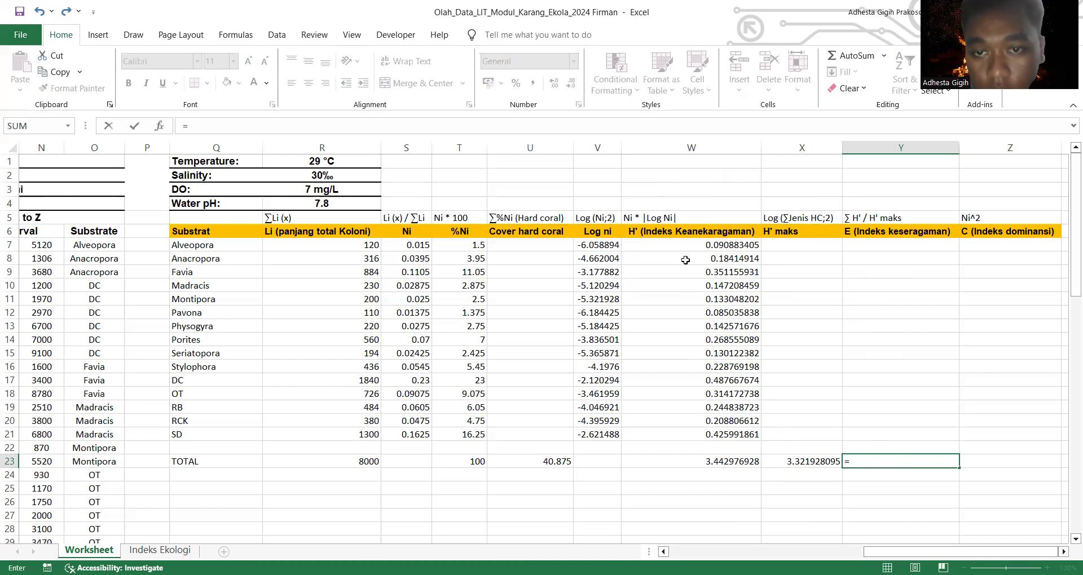
click(724, 465)
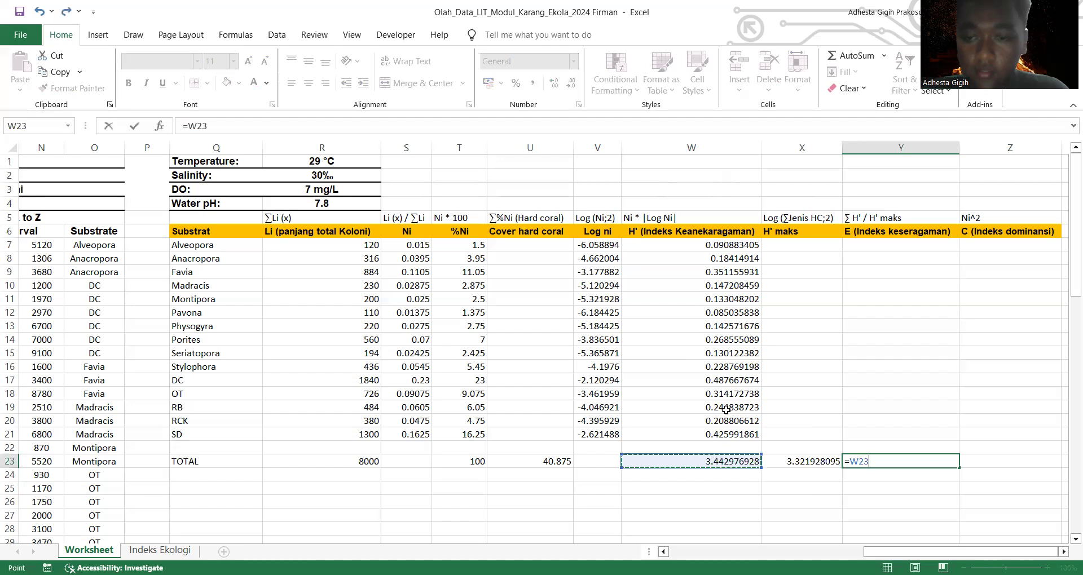
text(/)
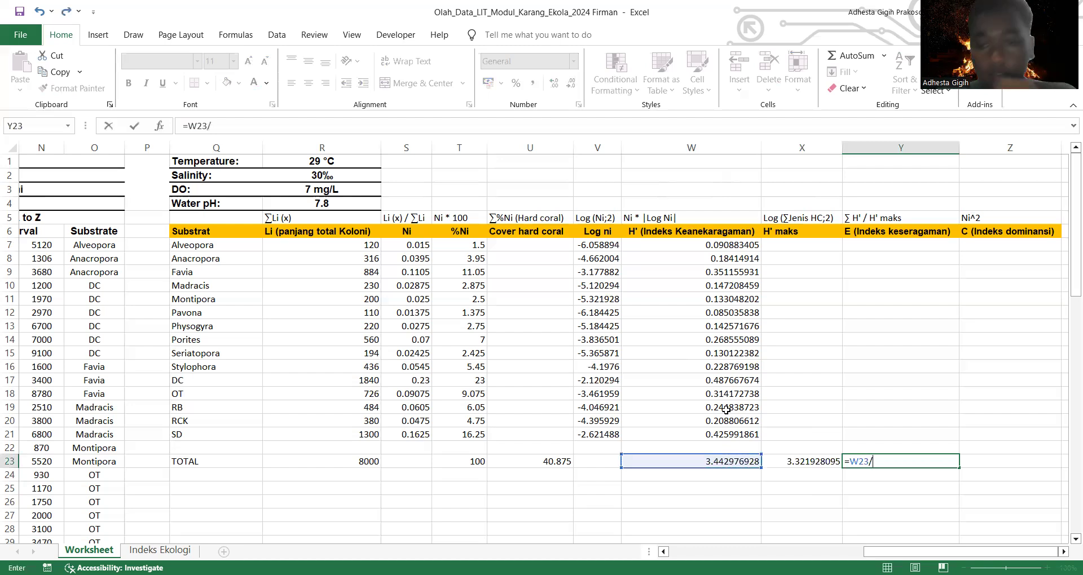
click(826, 461)
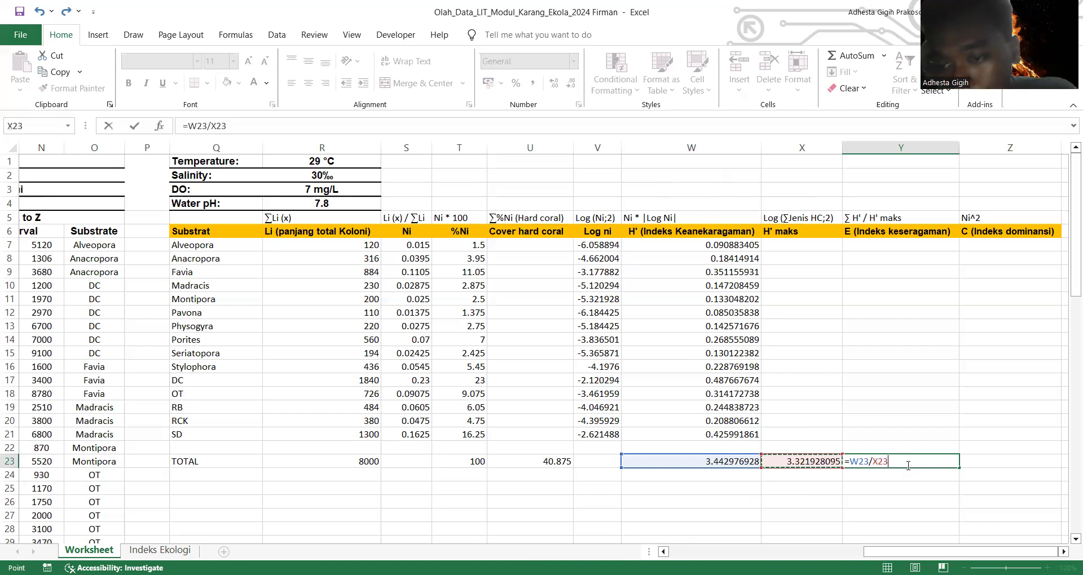
key(Return)
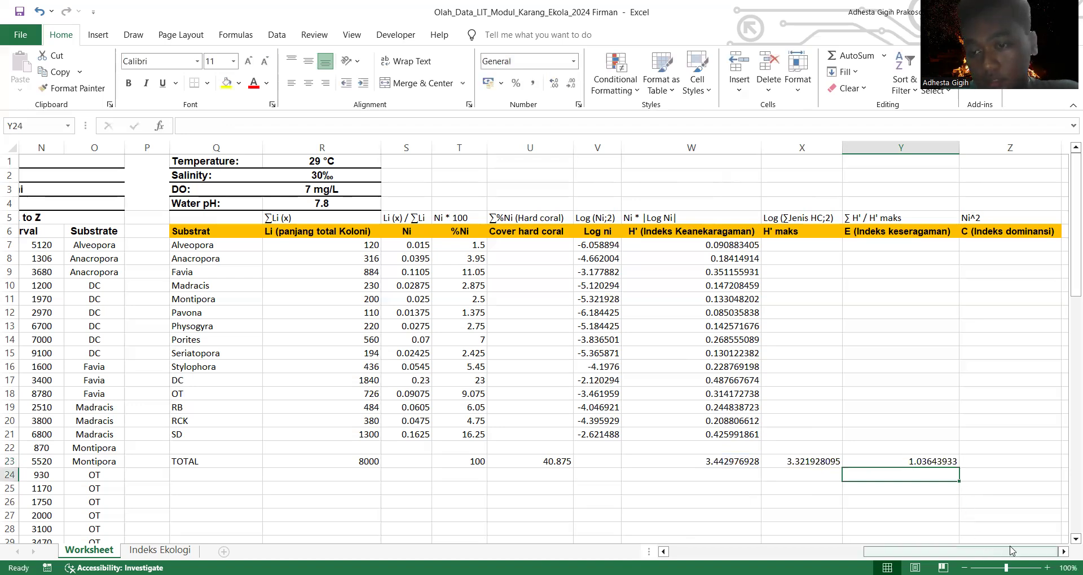
Step: Calculate Alveopora's dominance index C in Z7 with =S7^2 and fill the formula down through Z21
click(988, 251)
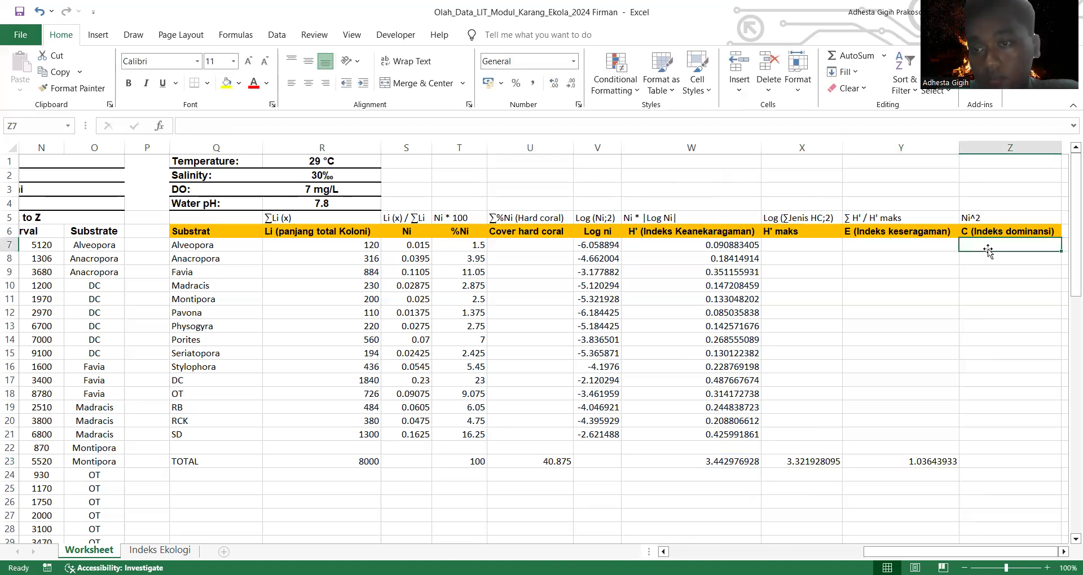
click(998, 464)
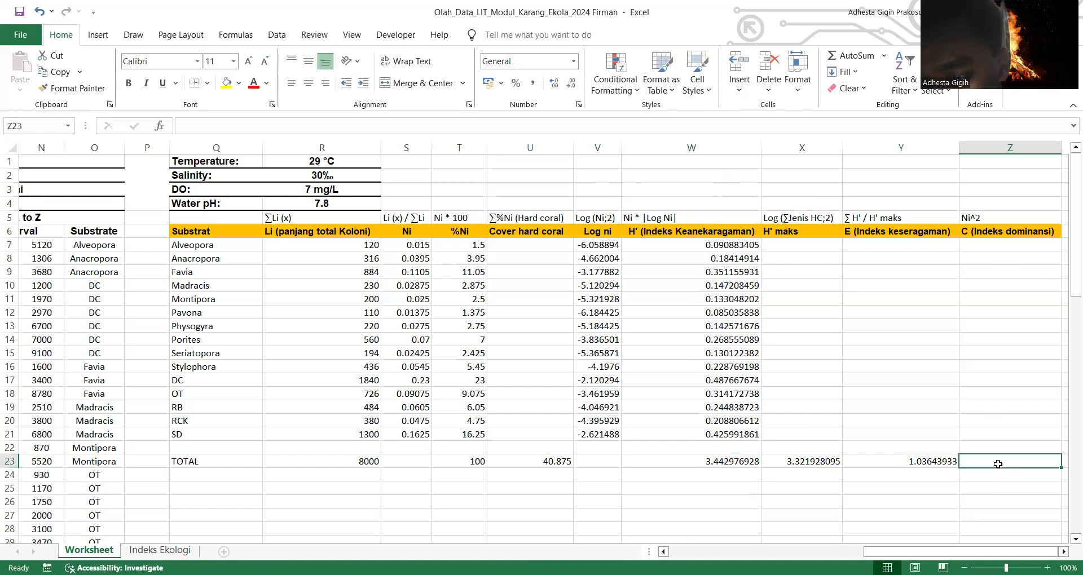
click(1001, 244)
text(=)
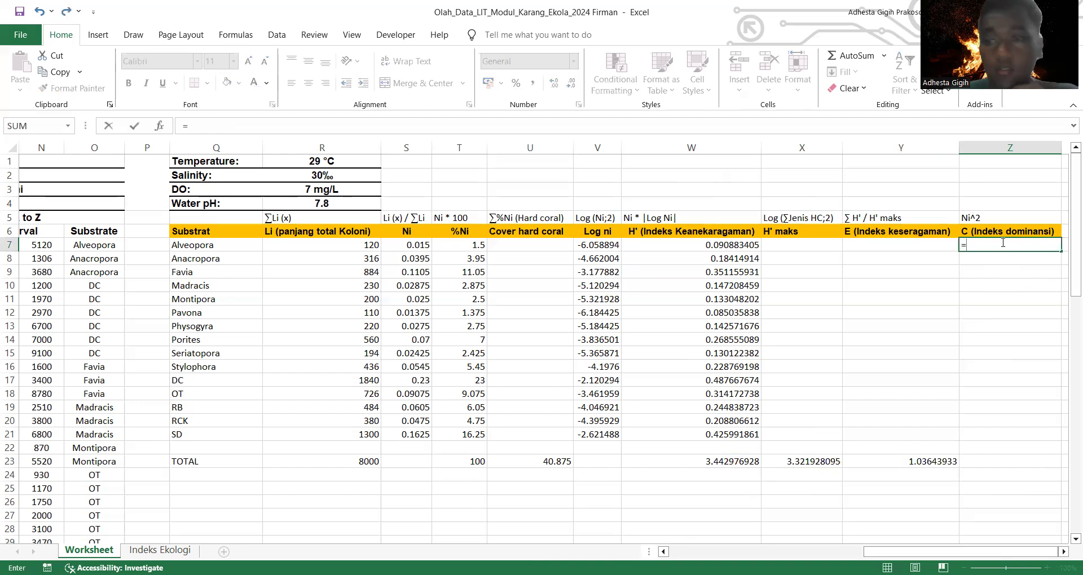
click(414, 250)
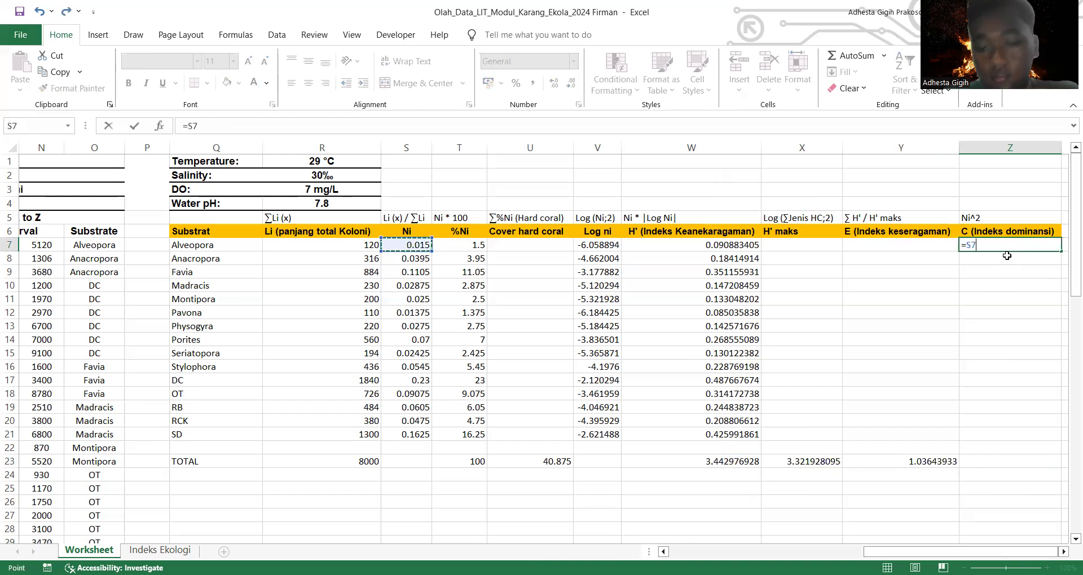
text(^2)
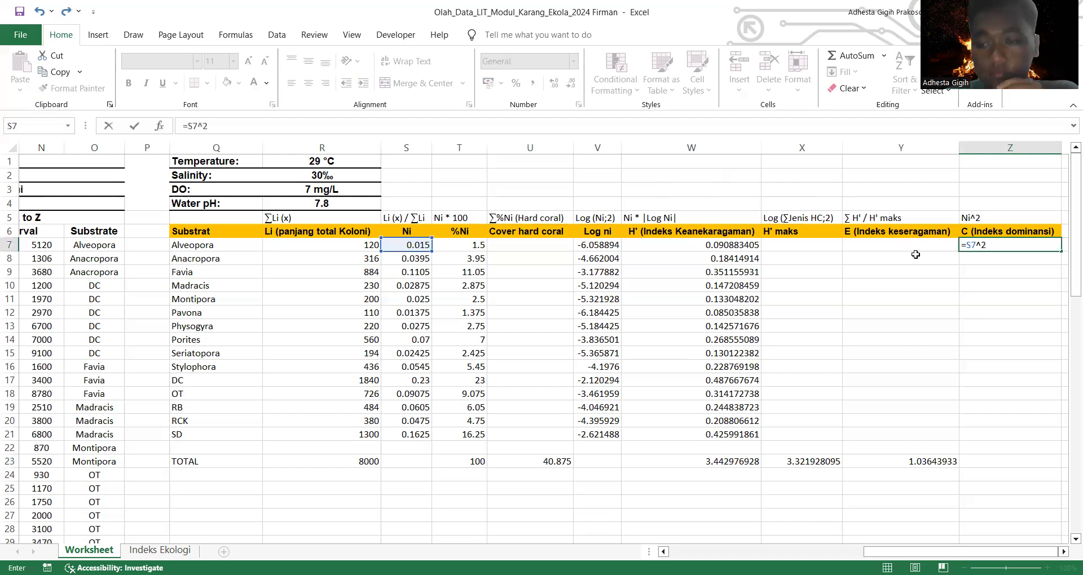
key(ctrl+Return)
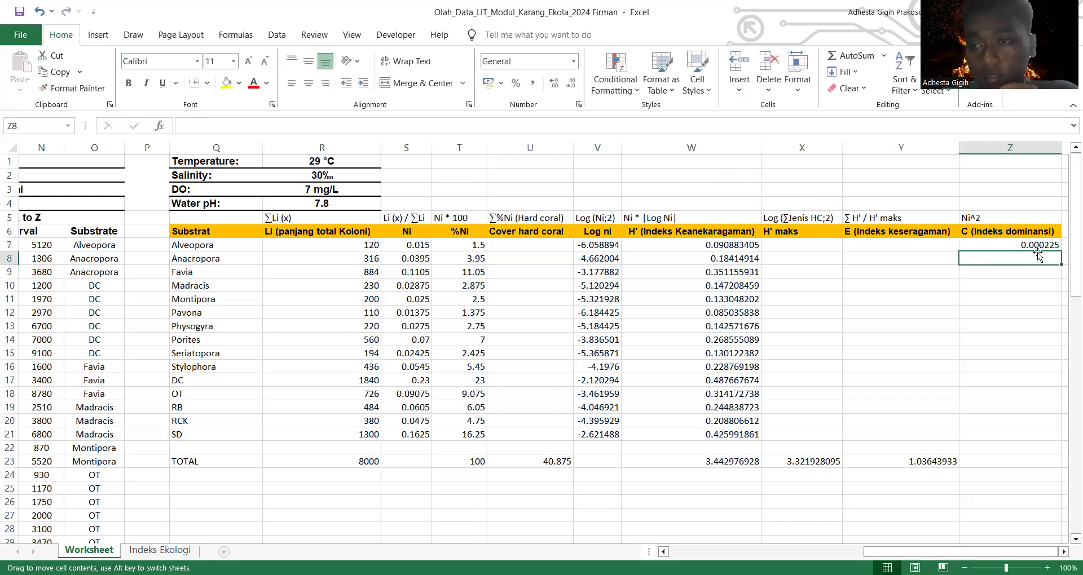
drag(1060, 257, 1054, 442)
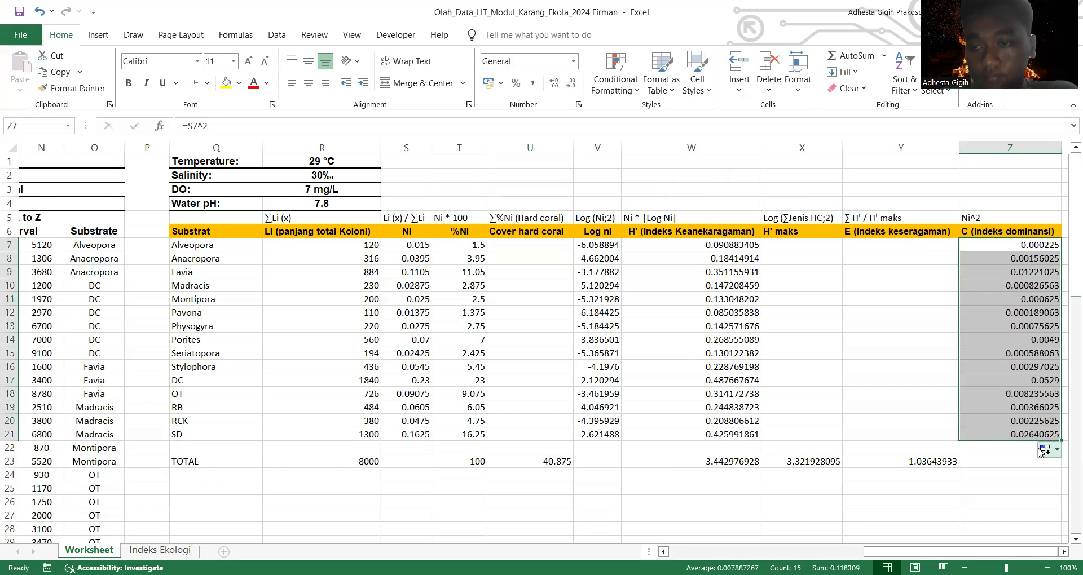
Step: Calculate the total dominance index C in the TOTAL row's cell Z23 with the formula =SUM(Z7:Z21)
click(1012, 464)
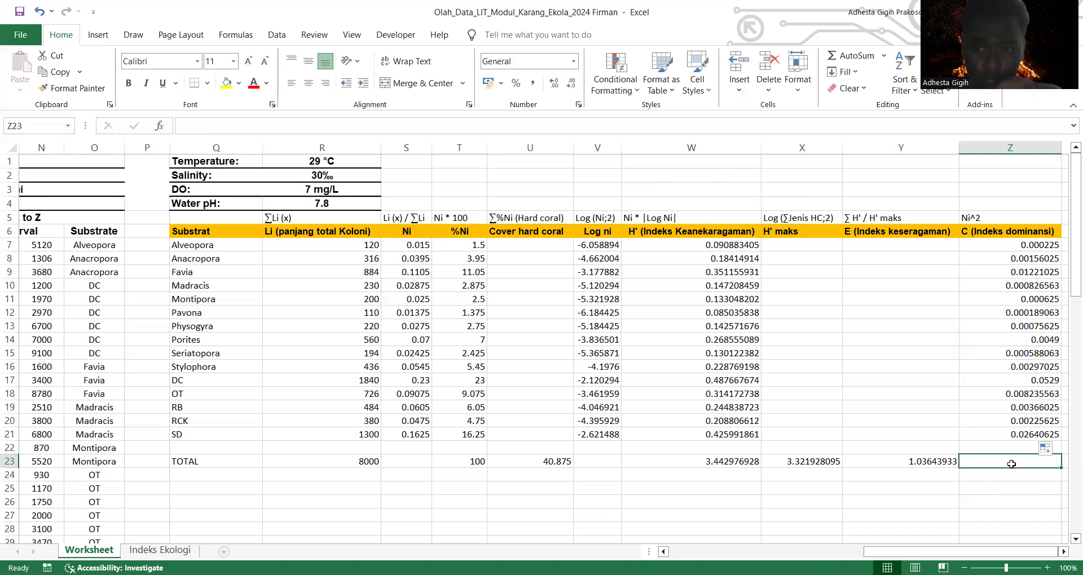
text(=)
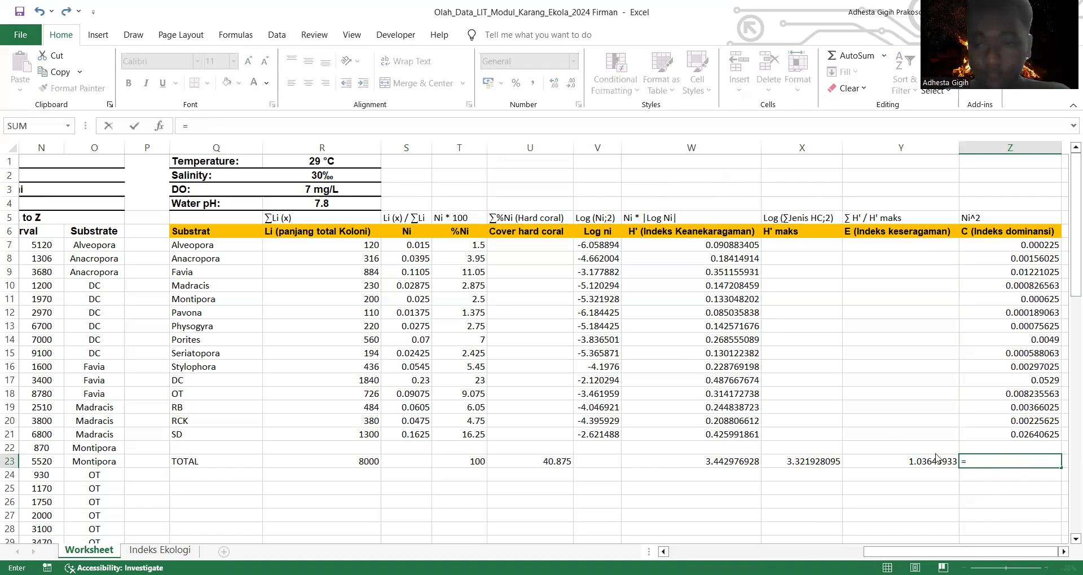
text(sum)
key(Tab)
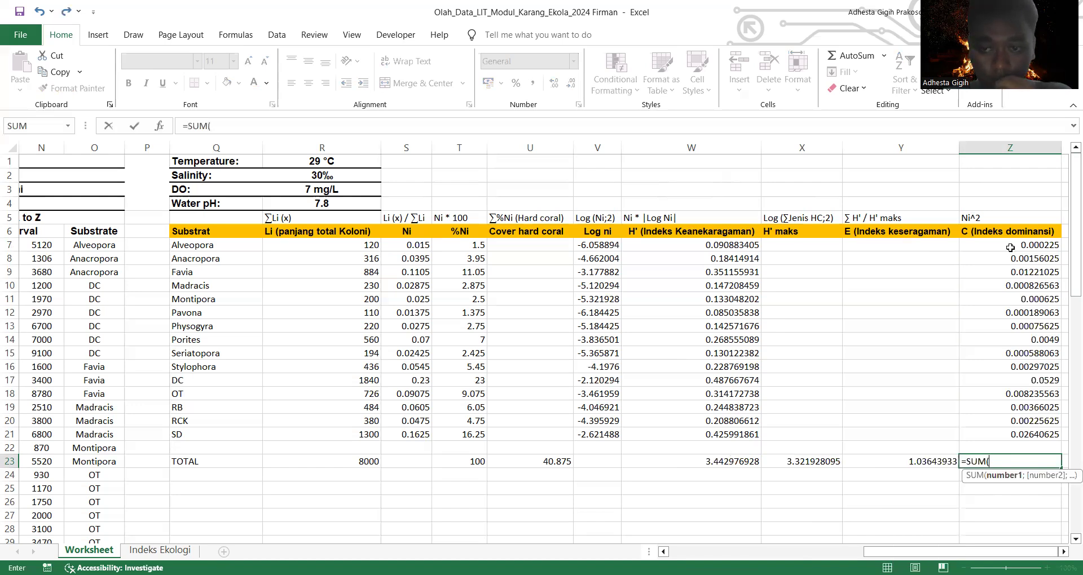
click(1011, 247)
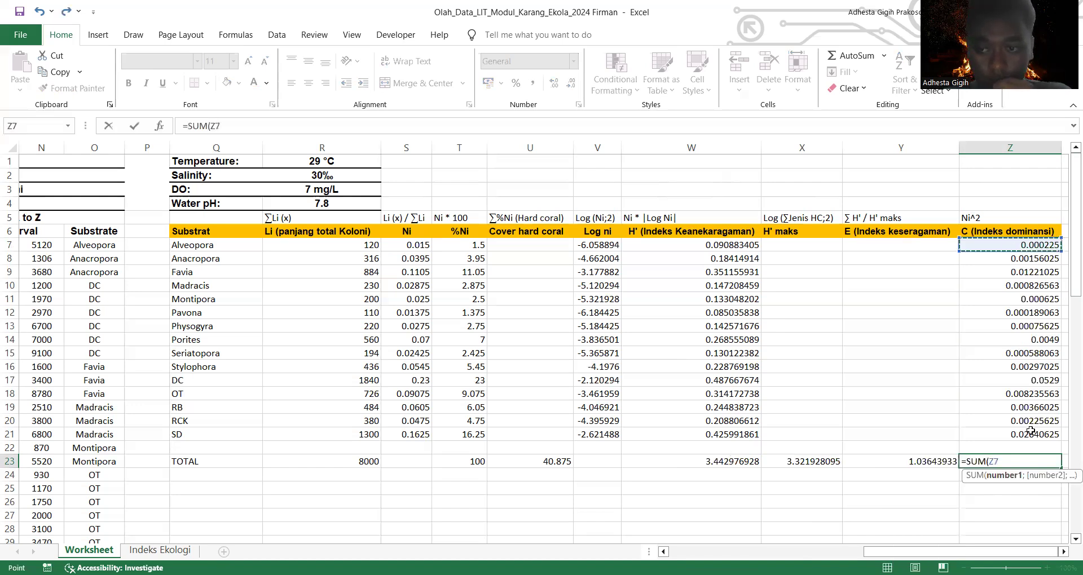
key(ctrl+shift+Down)
text())
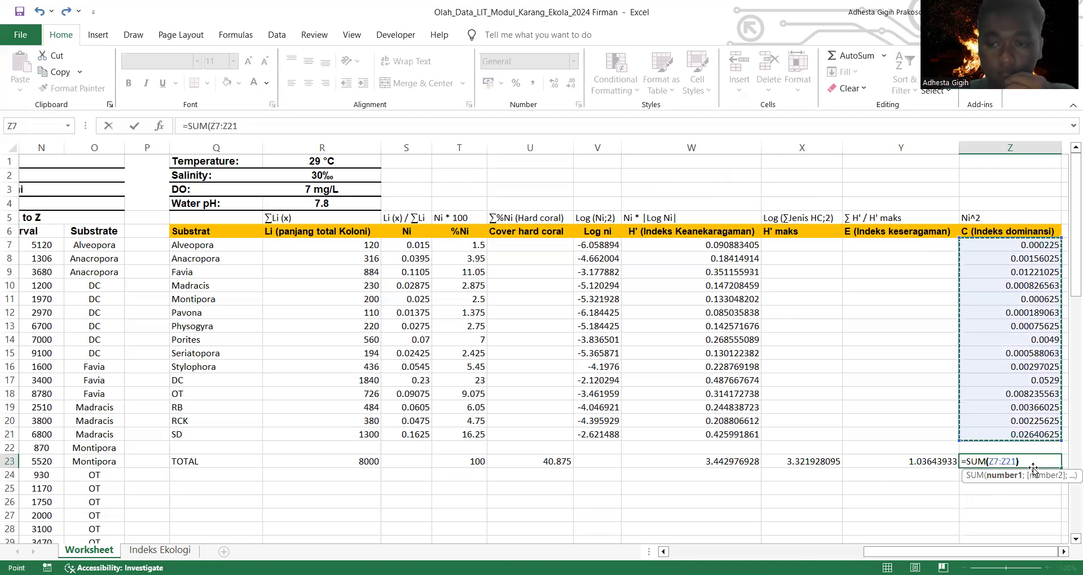
key(Return)
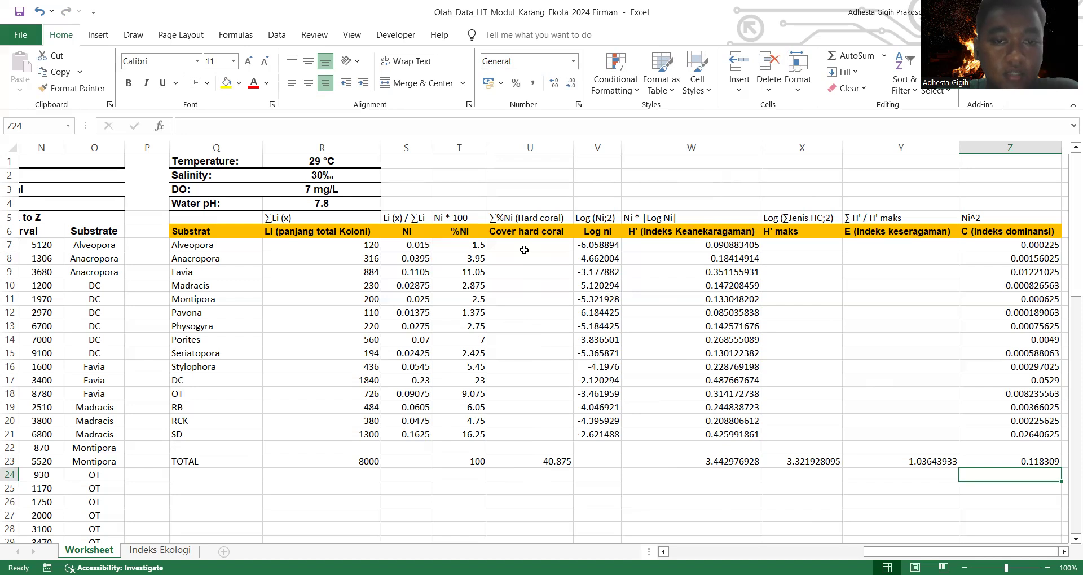
Step: Label the hard coral cover as "Sedang" in U24 and check it against the cover categories on the Indeks Ekologi sheet
click(549, 477)
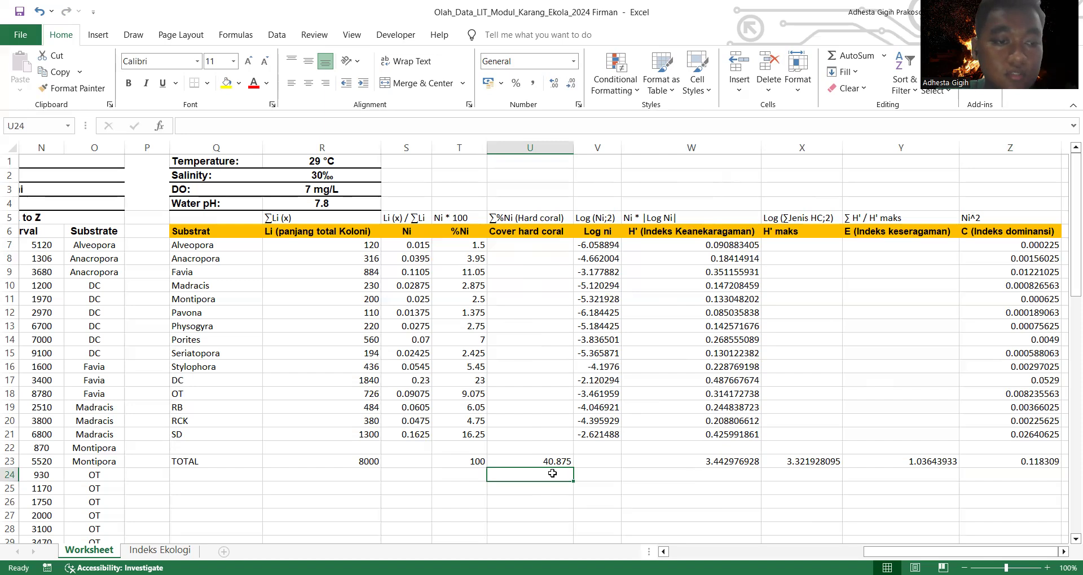
text(Sedang)
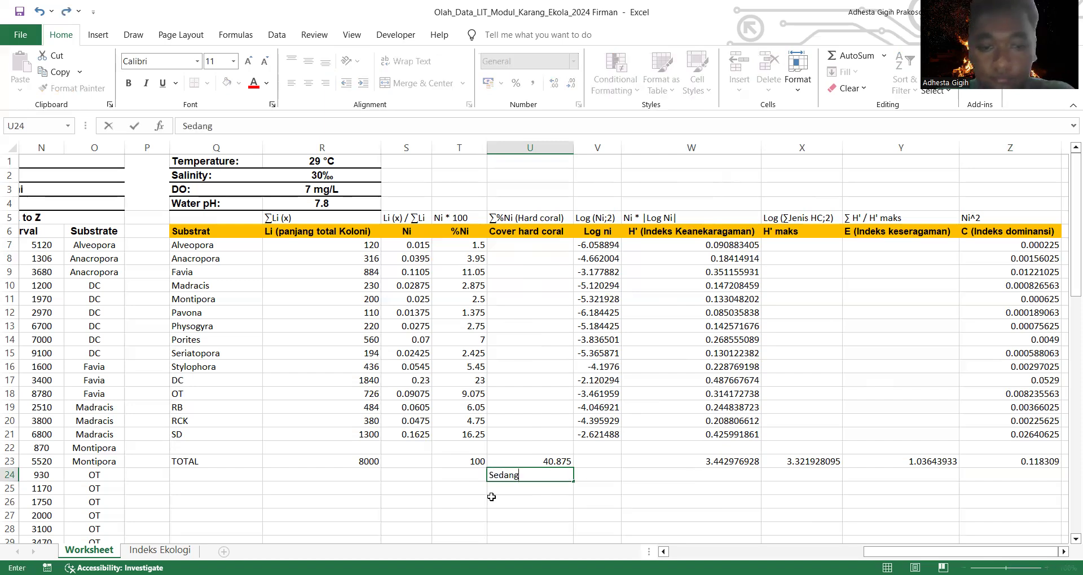
click(177, 550)
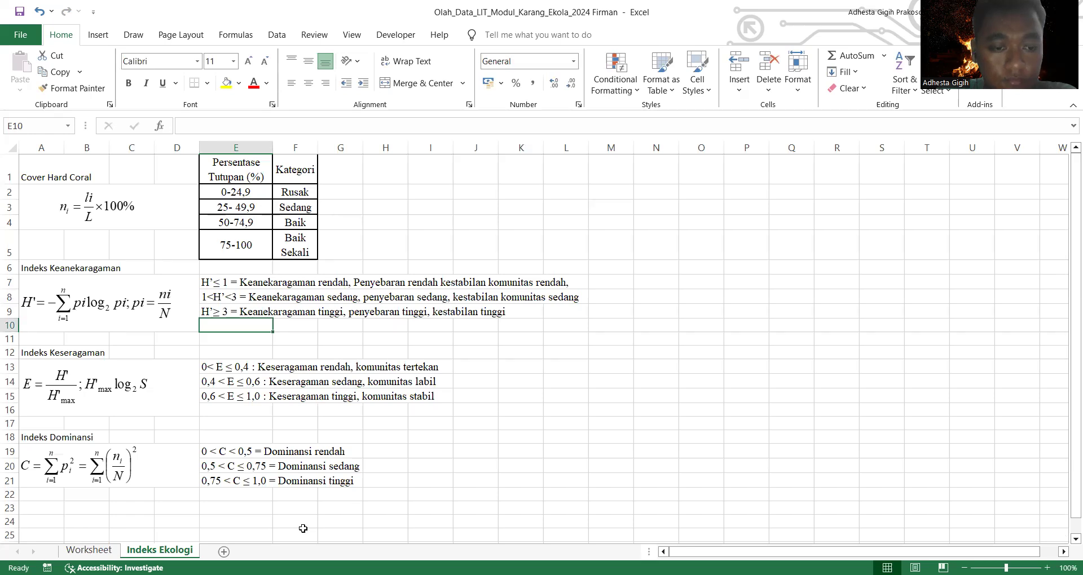
click(89, 550)
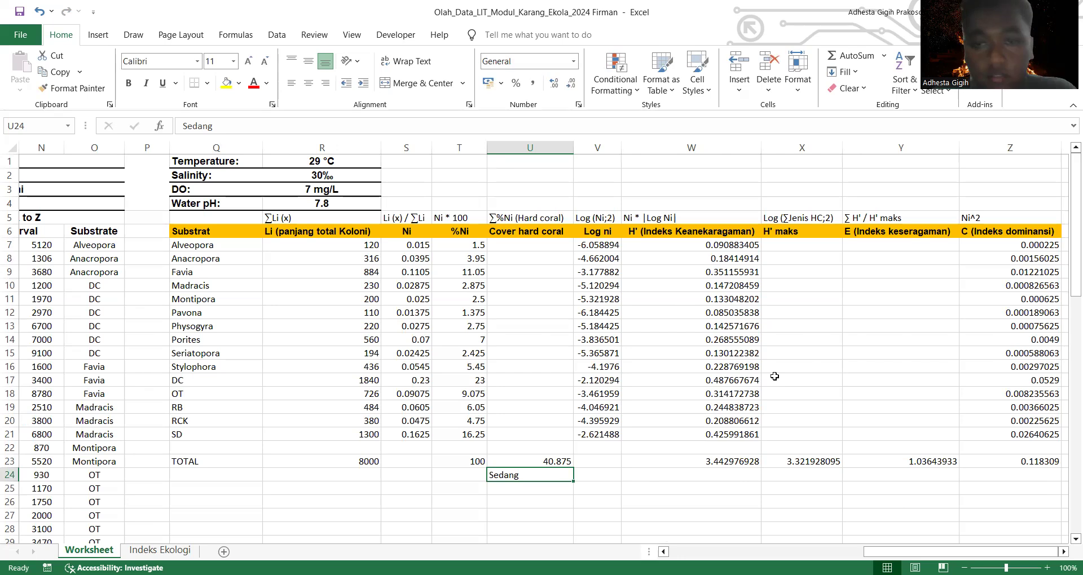
Step: Copy the H' ≥ 3 diversity category line from E9 of the Indeks Ekologi sheet into W24 of the Worksheet sheet
scroll(706, 436, down, 1)
click(706, 436)
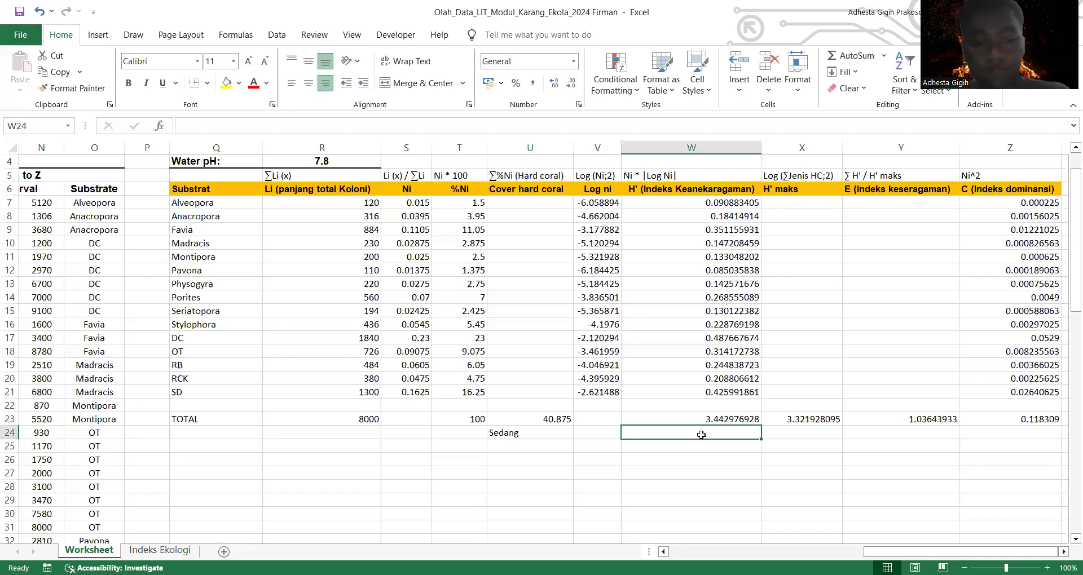
click(165, 552)
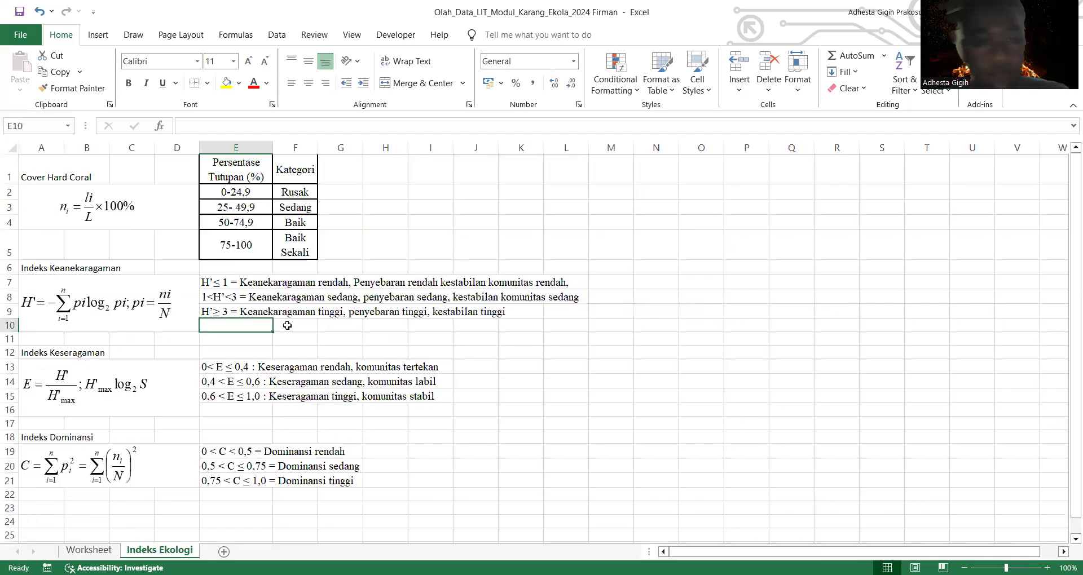
click(239, 311)
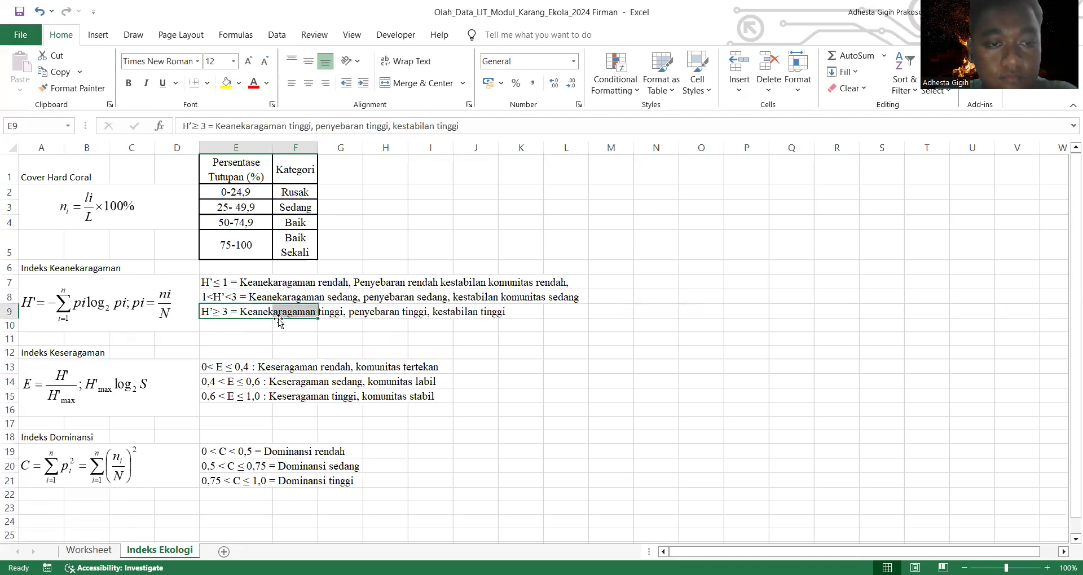
drag(203, 313, 511, 315)
key(ctrl+c)
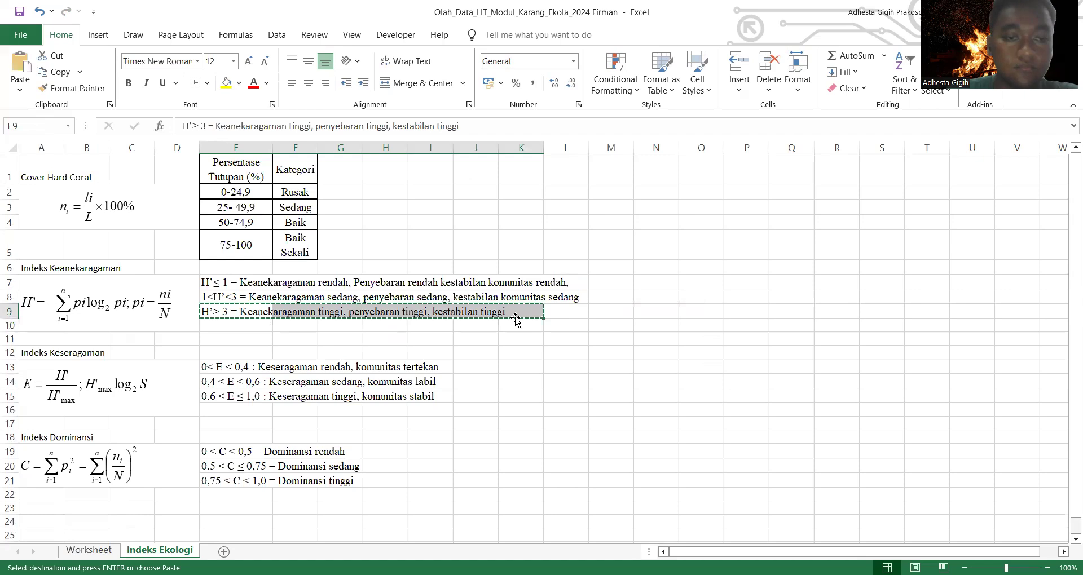
key(ctrl+Page_Up)
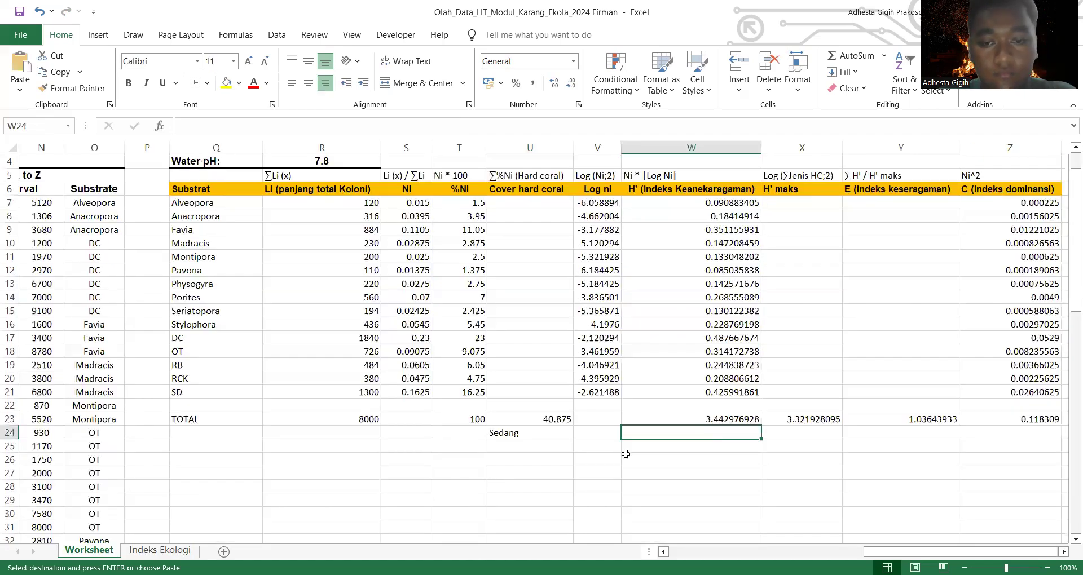
key(ctrl+v)
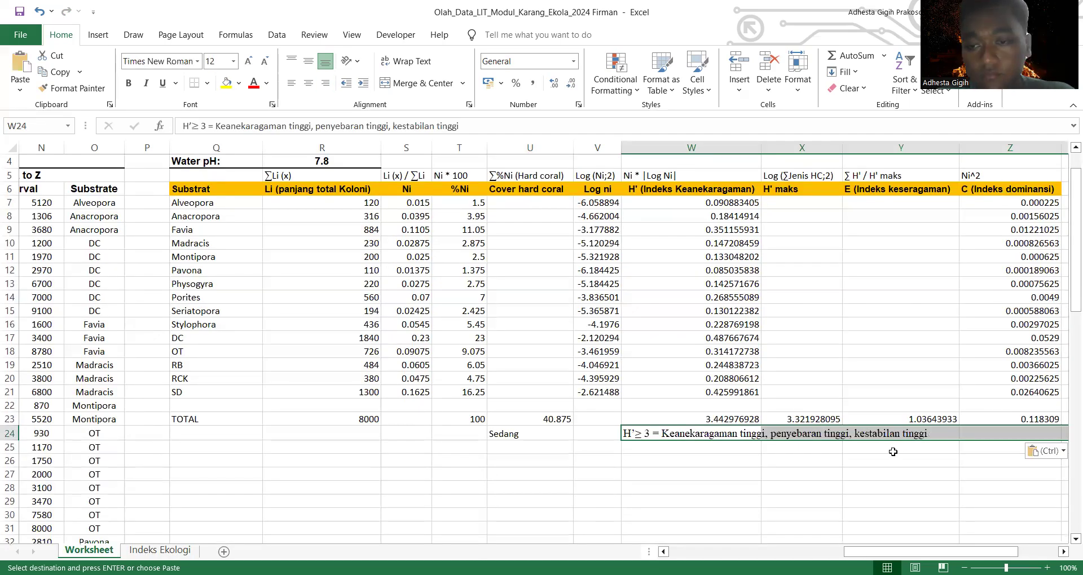
Step: Clear the pasted diversity category text from W24:Y24
click(902, 443)
click(907, 431)
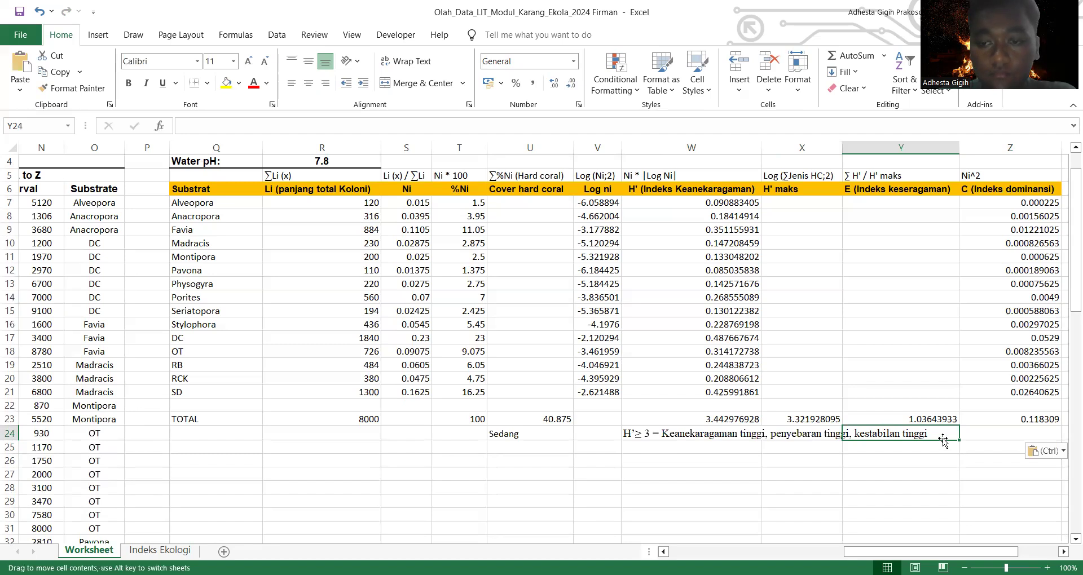
double_click(879, 430)
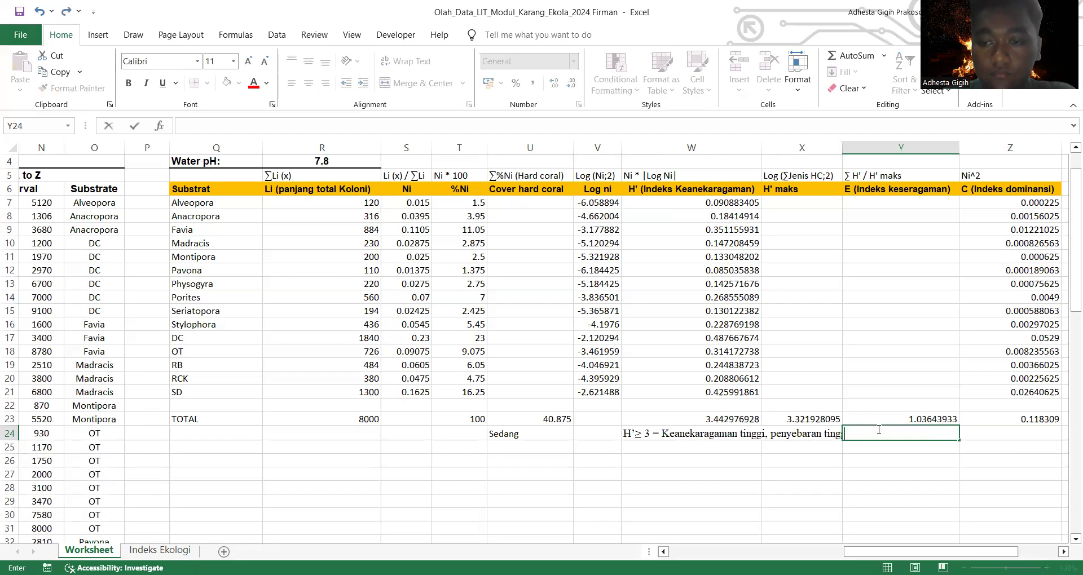
click(685, 447)
drag(902, 435, 715, 439)
click(902, 449)
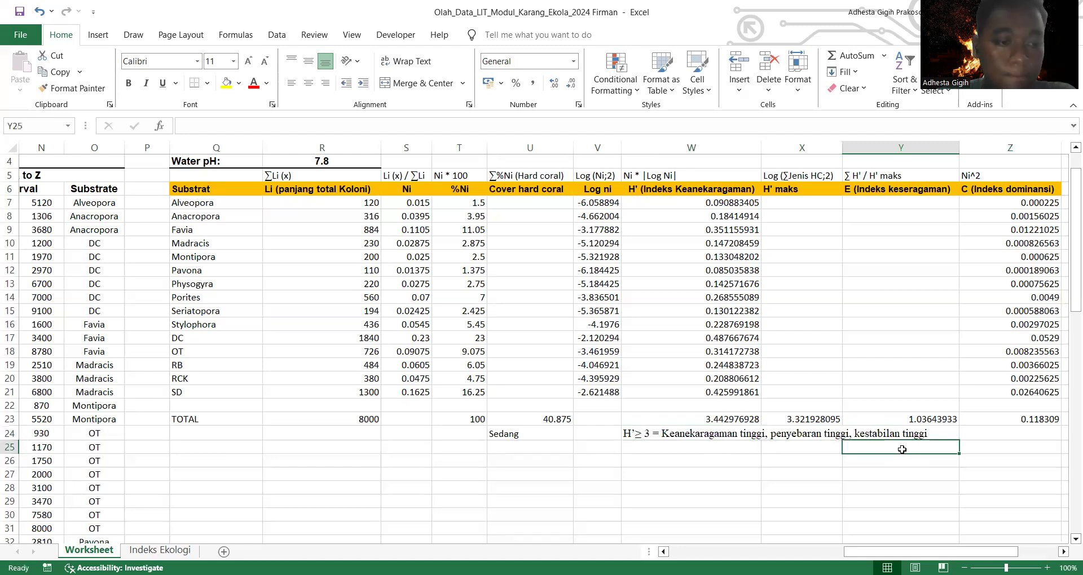
double_click(928, 431)
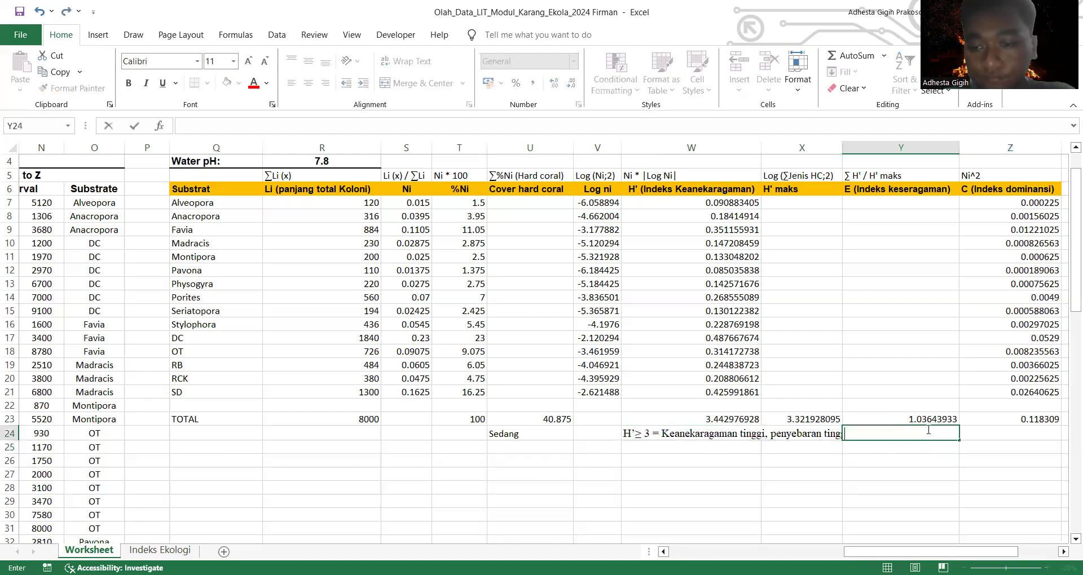
click(686, 448)
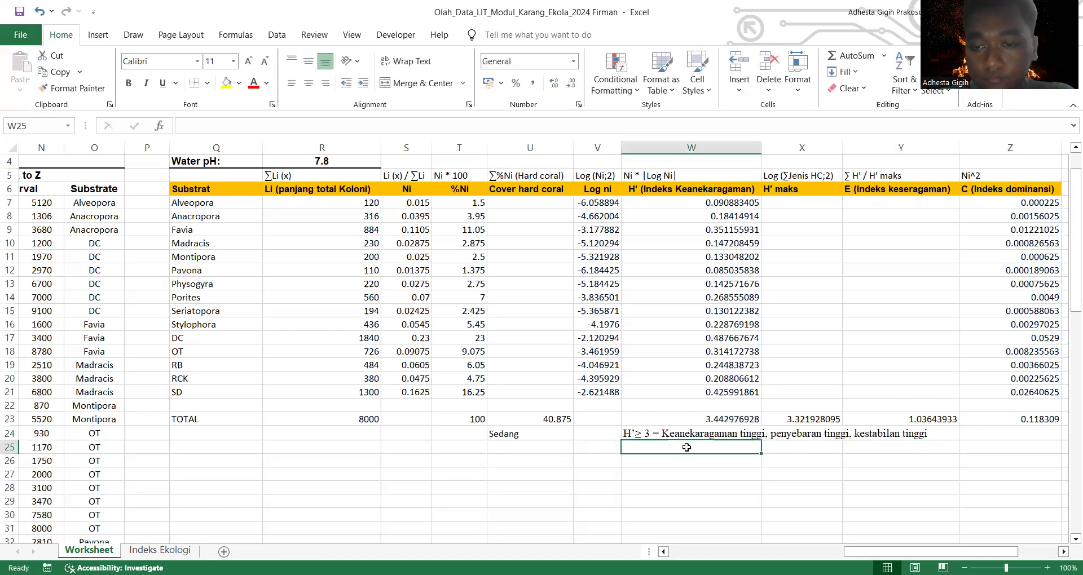
click(901, 447)
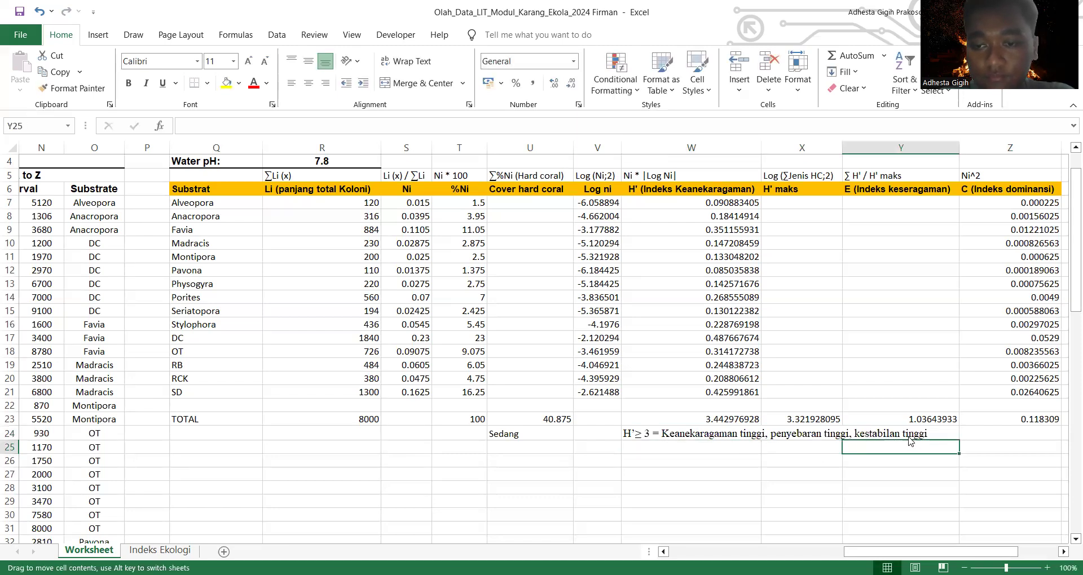
double_click(908, 433)
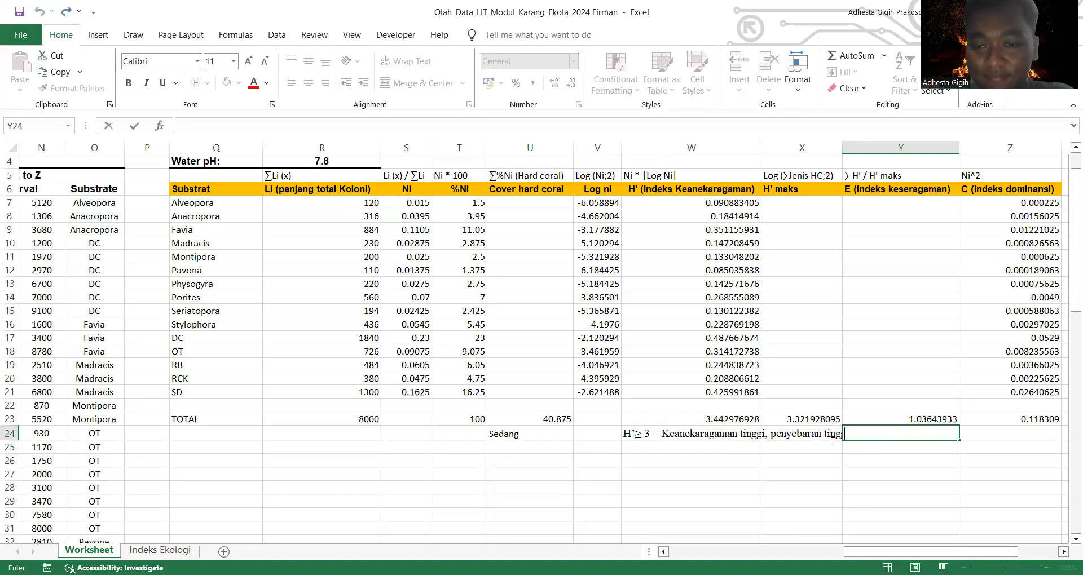
key(Escape)
drag(862, 433, 689, 430)
key(Delete)
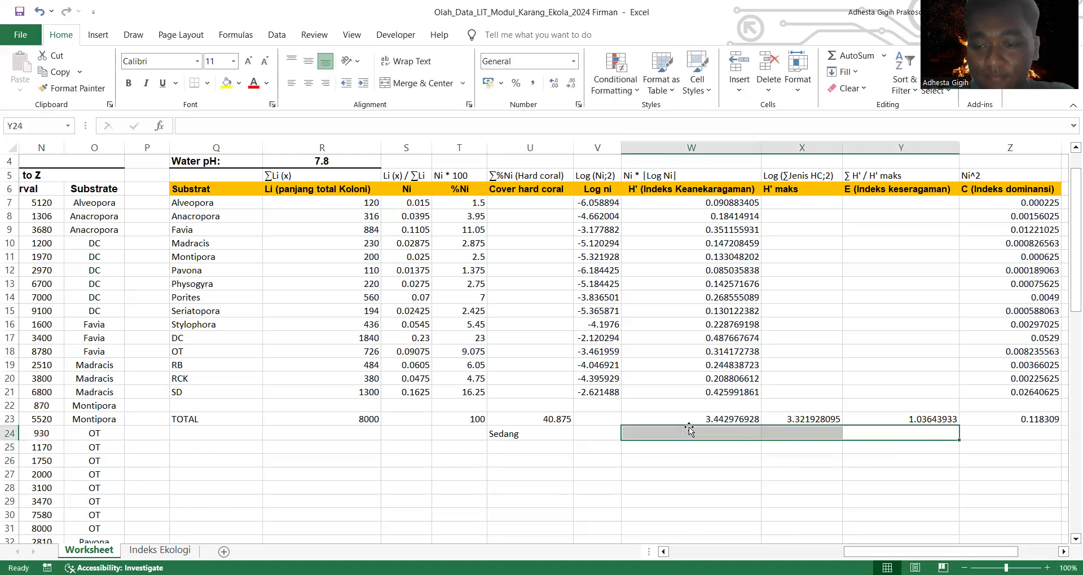
Step: Enter the diversity category "Keanekaragaman tinggi" in W24 below the H' total
click(712, 431)
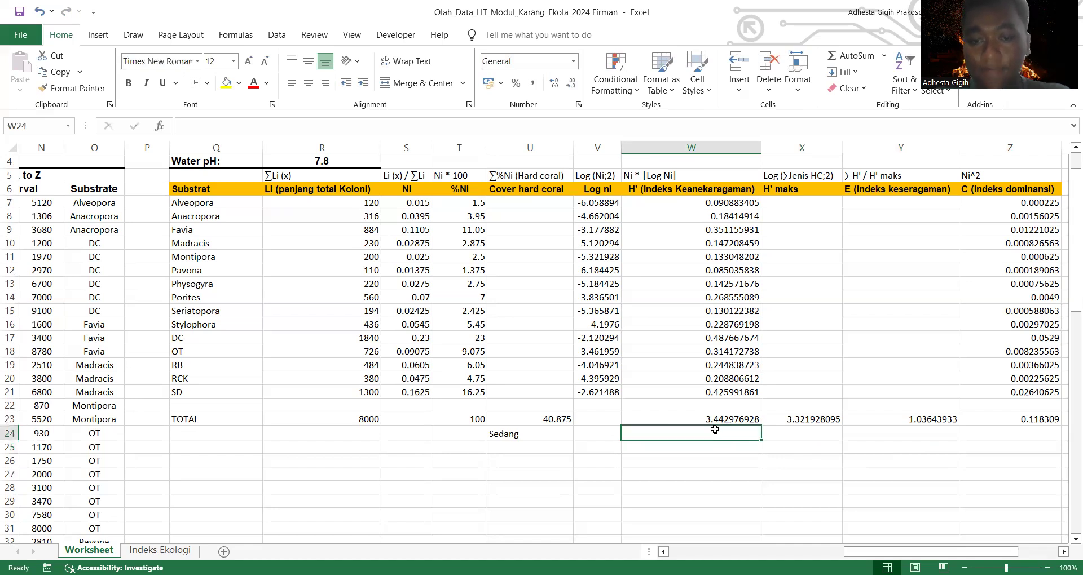
text(K)
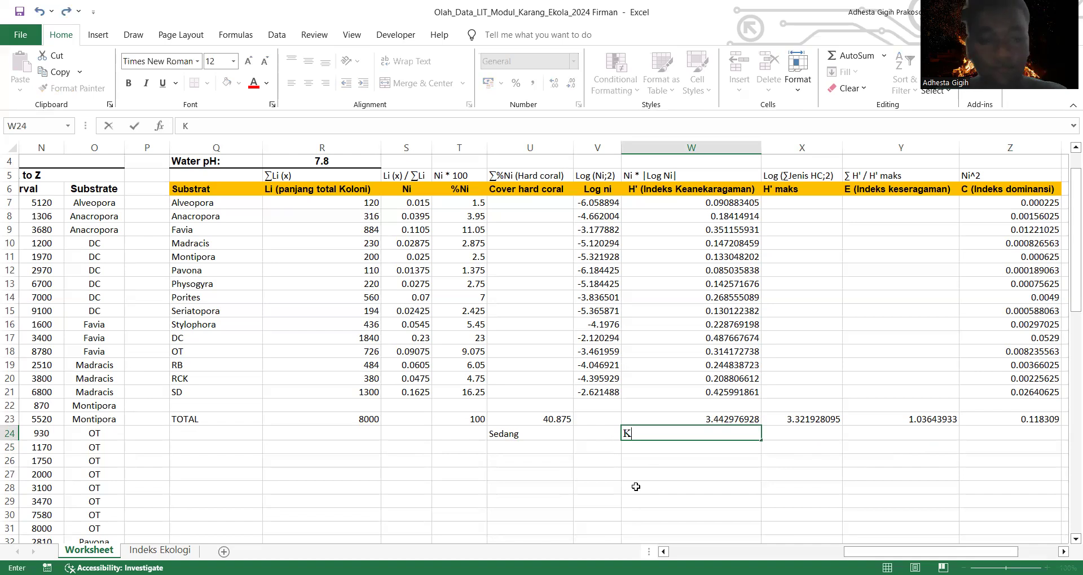
text(a)
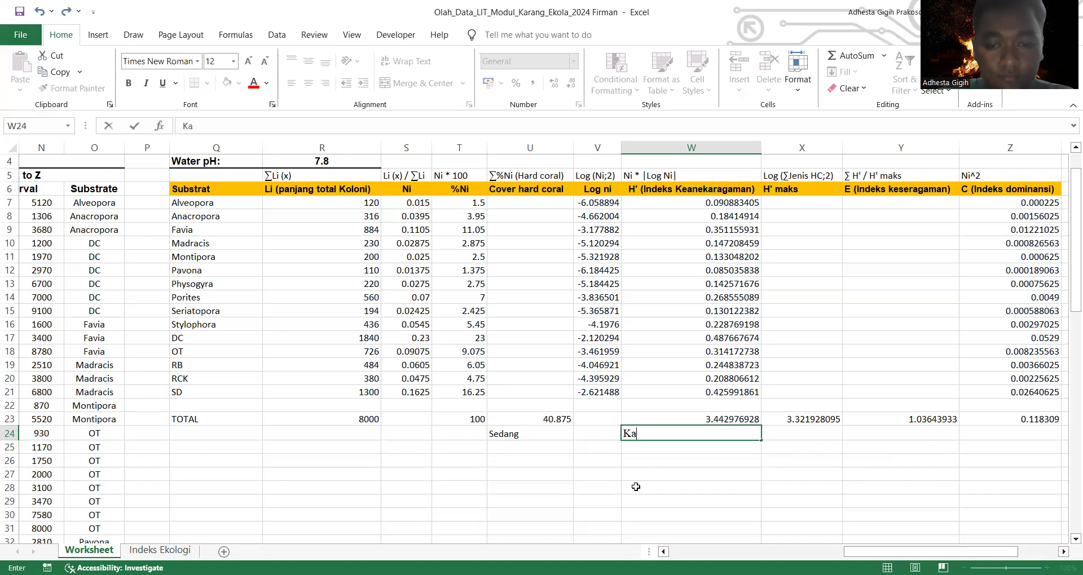
key(BackSpace)
text(eanh)
key(BackSpace)
text(e)
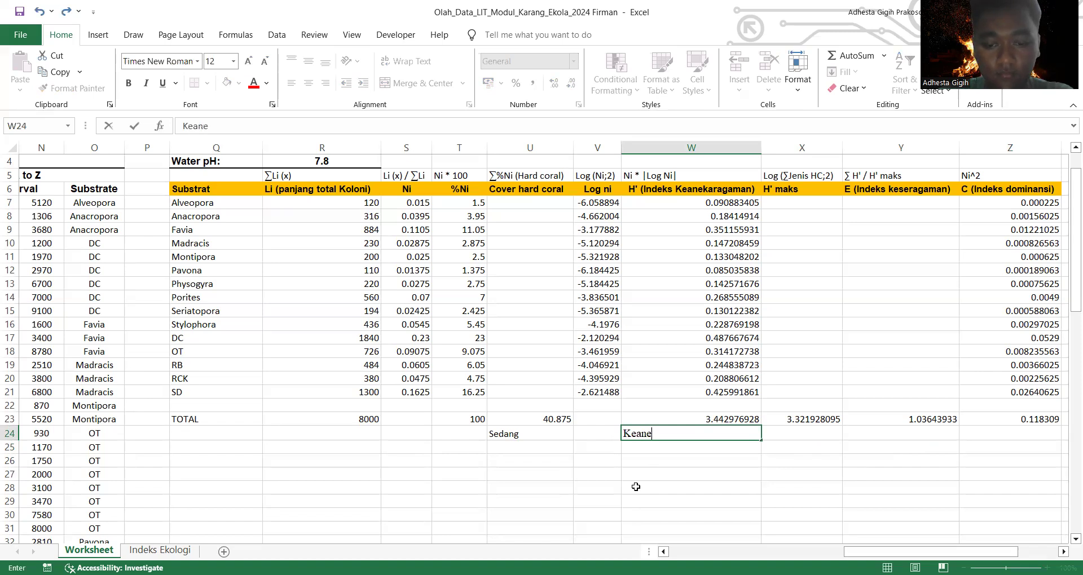
text(karagaman t)
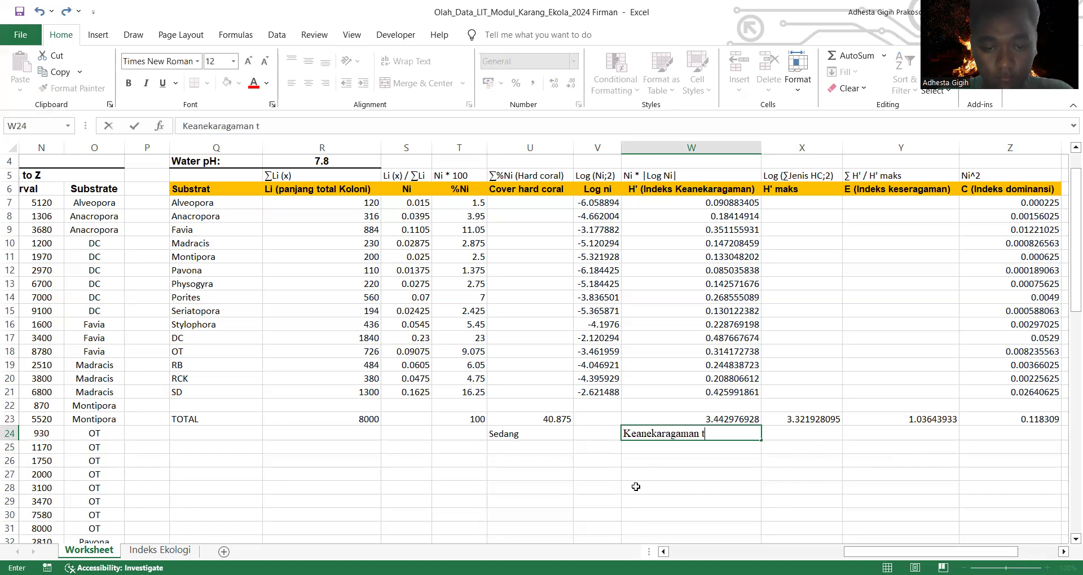
text(inggi)
key(Return)
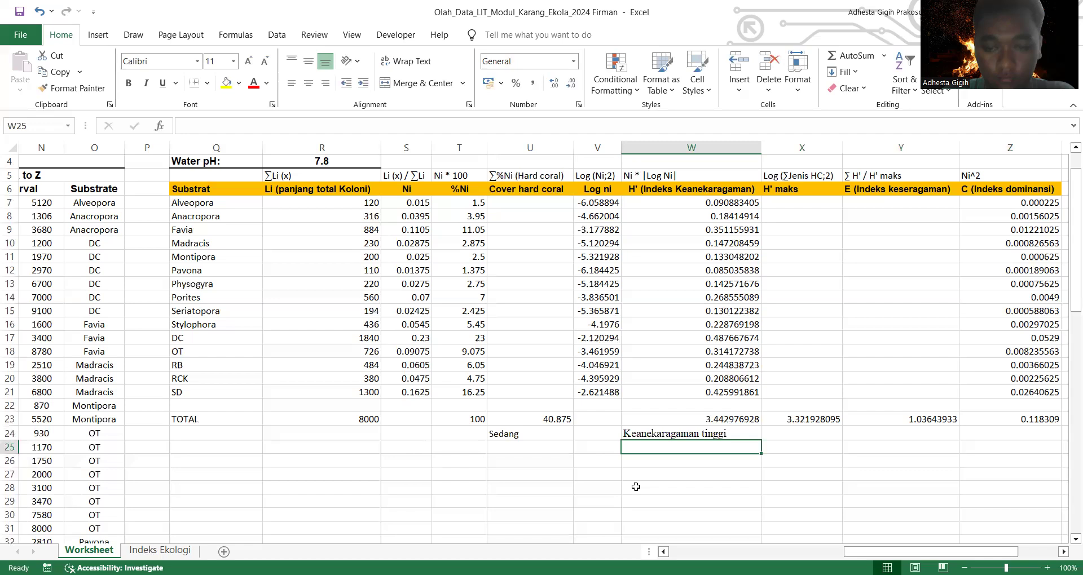
Step: Enter "persebaran tinggi" in W25 as the second line of the H' category
text(pene)
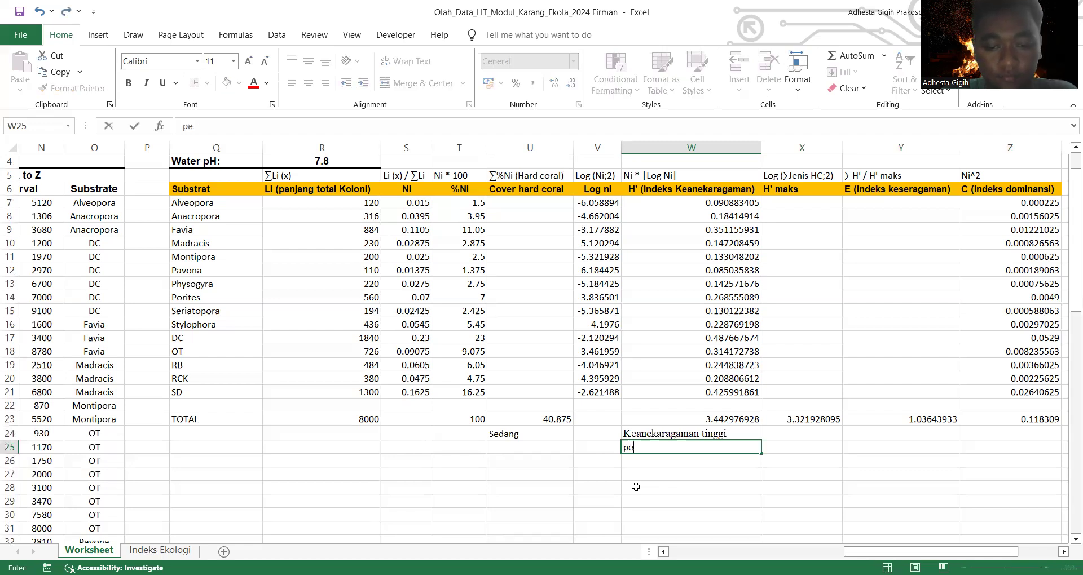
key(BackSpace)
key(BackSpace)
text(rsebaran tinggi)
key(Return)
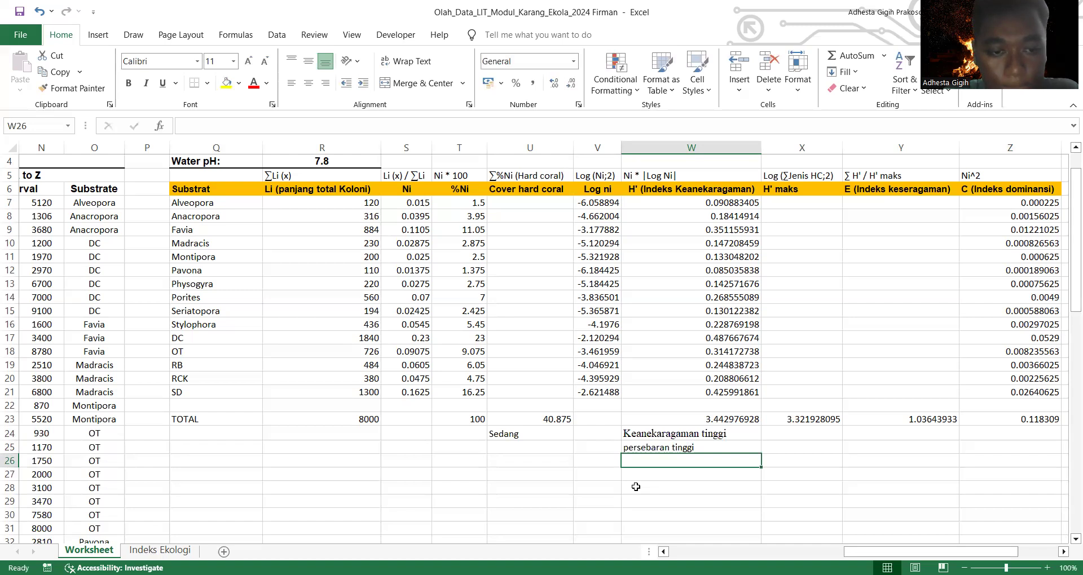
Step: Enter "kestabilan tinggi" in W26 as the third line of the H' category
text(kestabilanj)
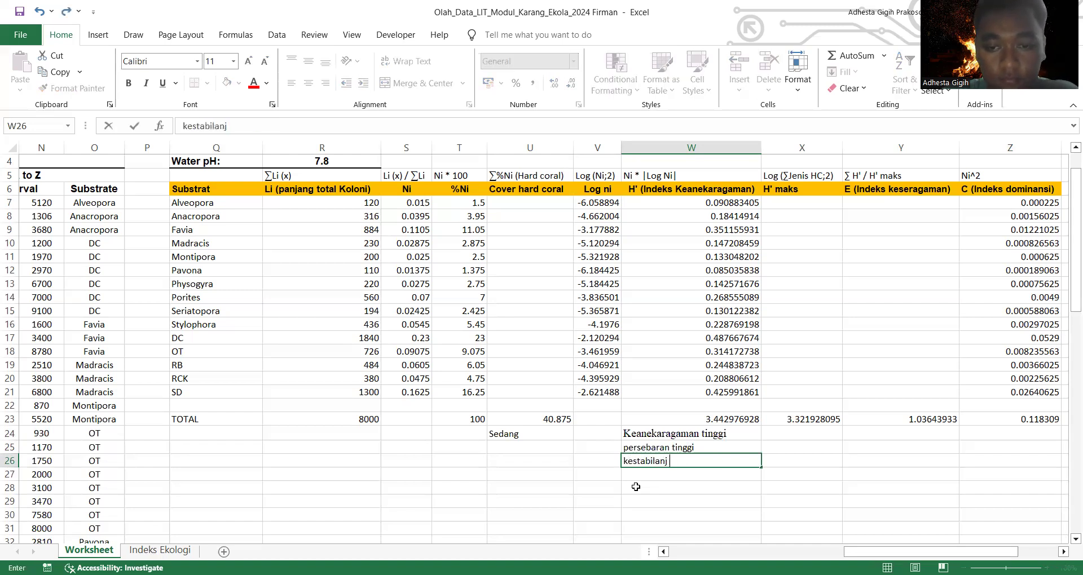
key(BackSpace)
text(n)
key(BackSpace)
text(tinggi)
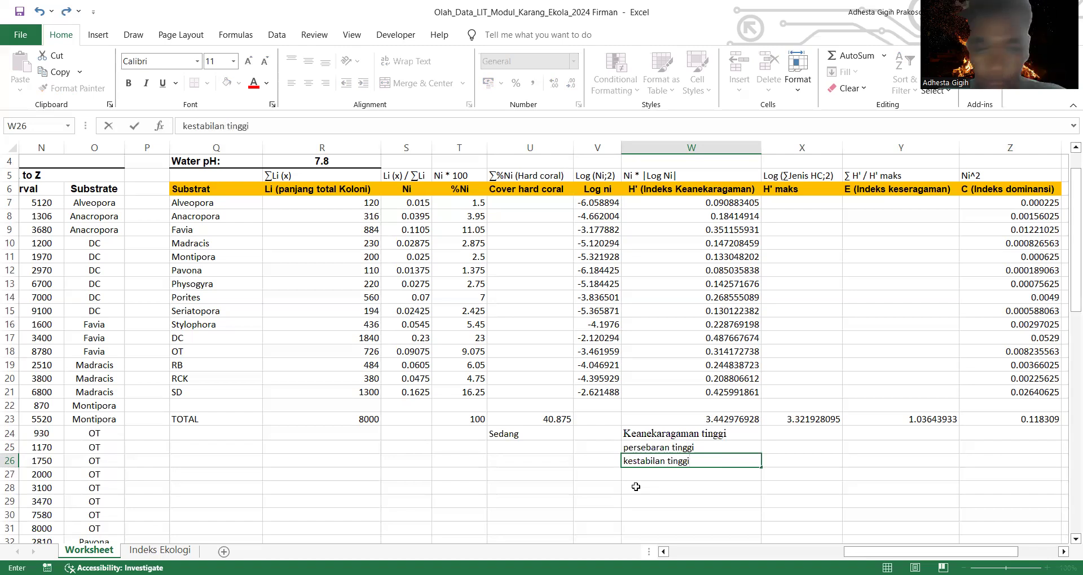
click(543, 502)
Step: Compare the E total on the Worksheet sheet with the Indeks Keseragaman category ranges on the Indeks Ekologi sheet
drag(913, 552, 952, 541)
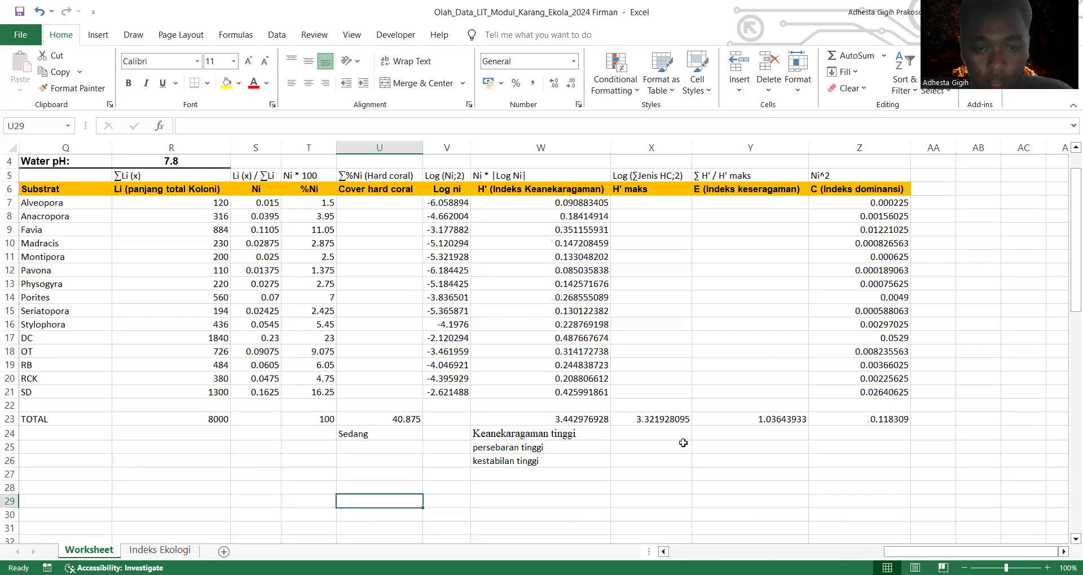
click(161, 550)
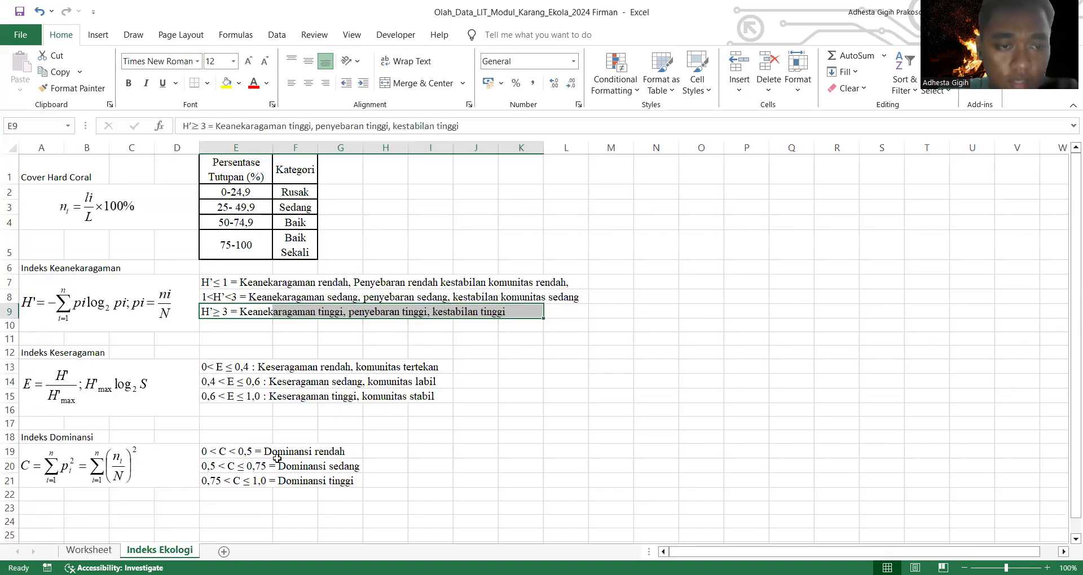
scroll(277, 459, up, 1)
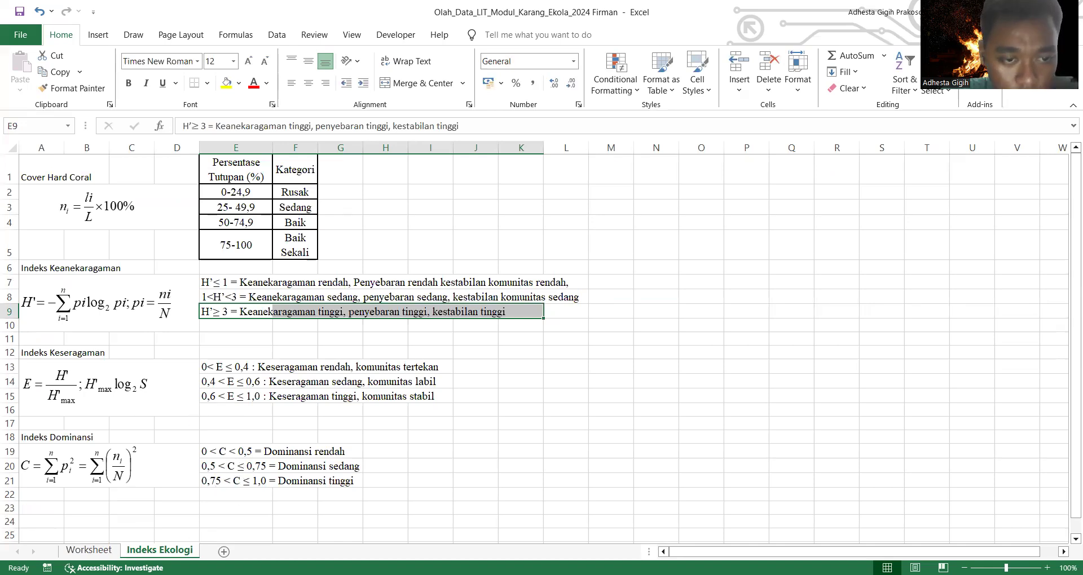
click(89, 550)
click(160, 550)
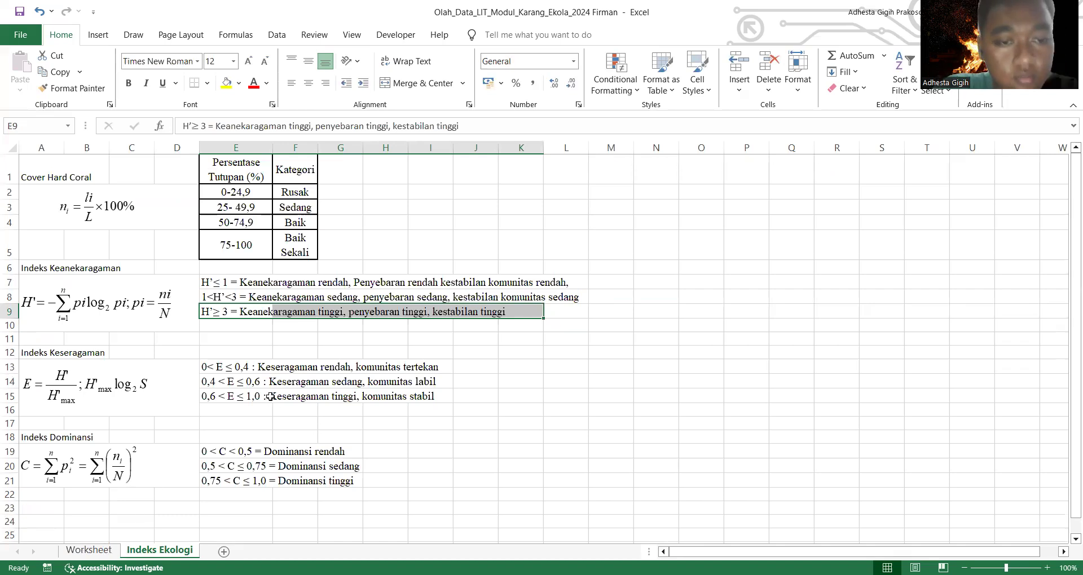
Step: Try to copy the high-uniformity category text from F15:I15 of Indeks Ekologi into Y24 of Worksheet
click(215, 399)
drag(281, 399, 391, 400)
click(283, 402)
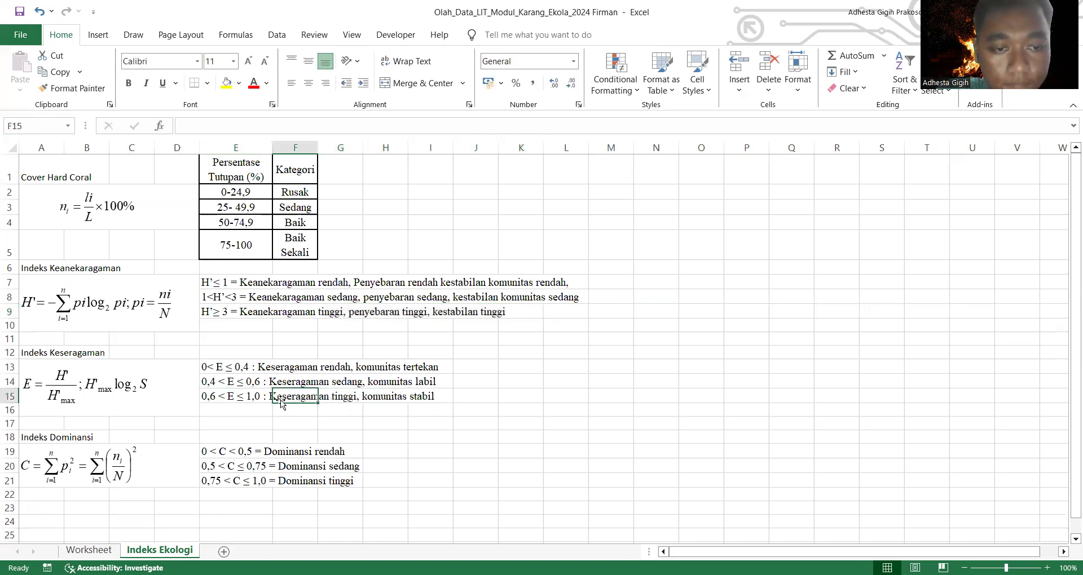
drag(316, 397, 432, 399)
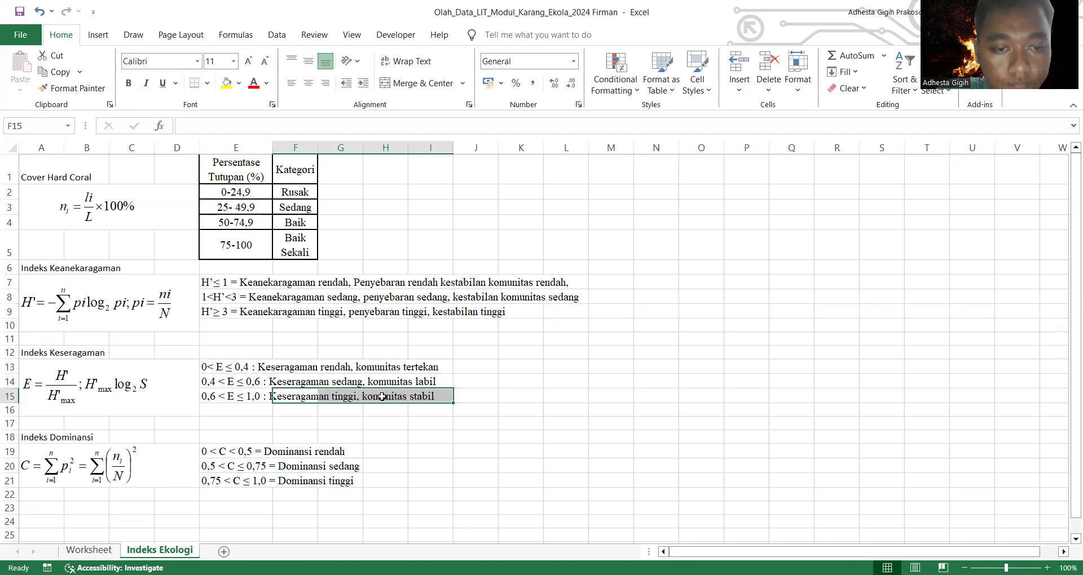
right_click(384, 399)
click(416, 84)
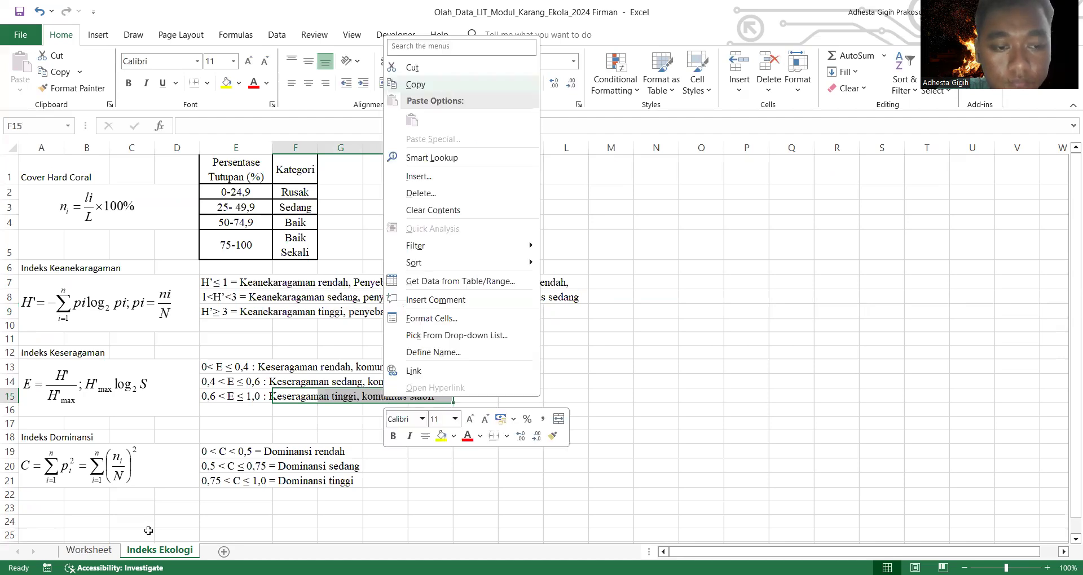
click(89, 550)
click(711, 443)
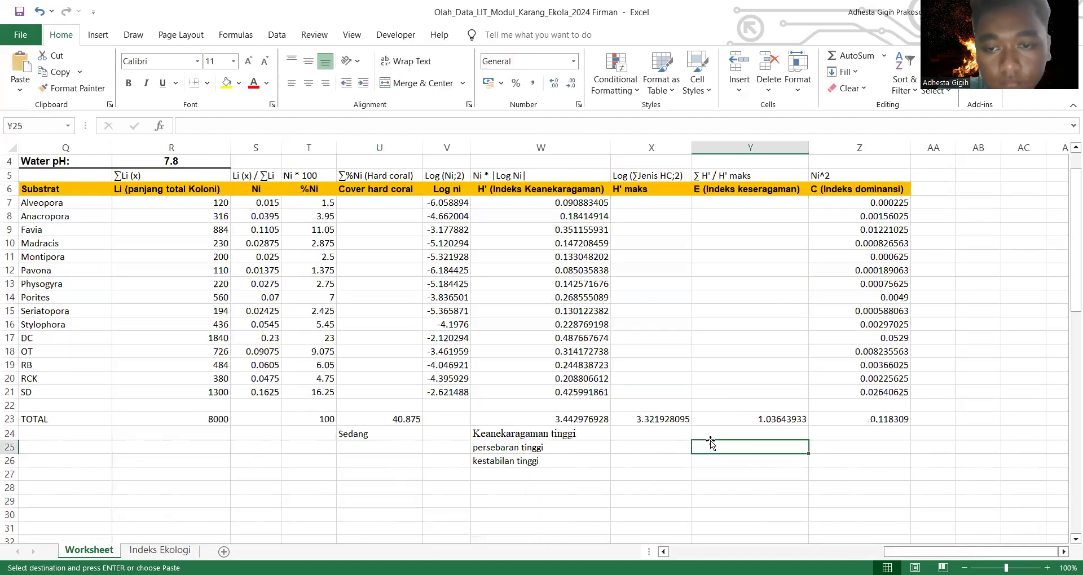
click(710, 431)
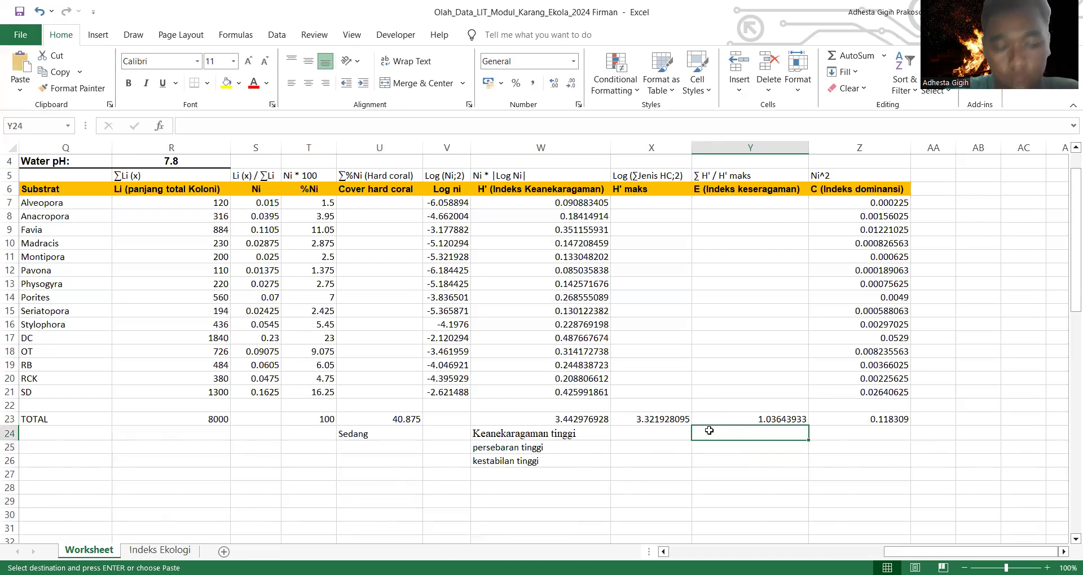
key(ctrl+v)
click(781, 449)
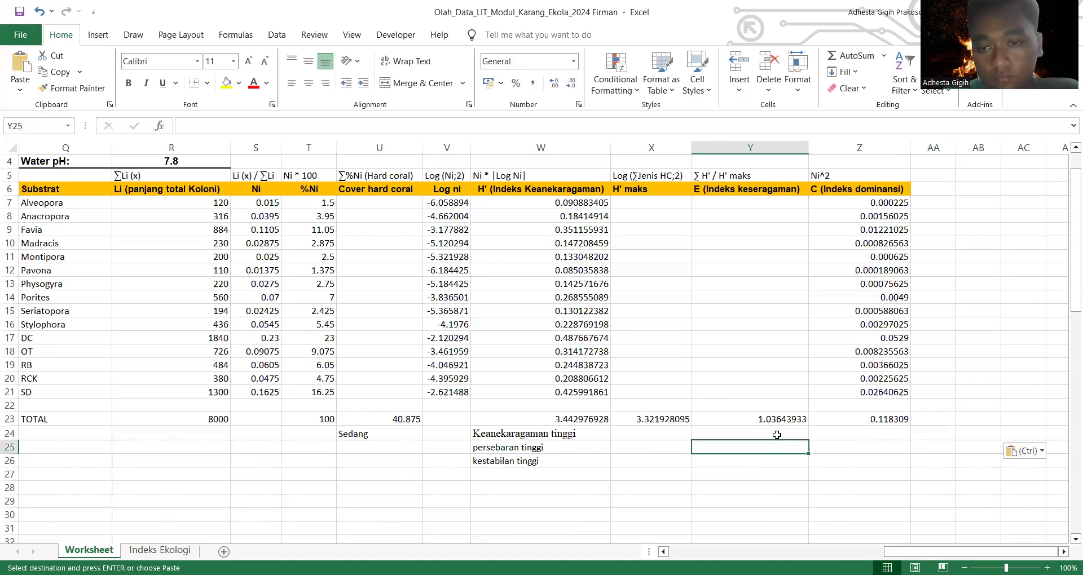
Step: Enter the E category below its total, with "keseragaman tinggi" in Y24 and "dan komunitas stabil" in Y25
click(777, 435)
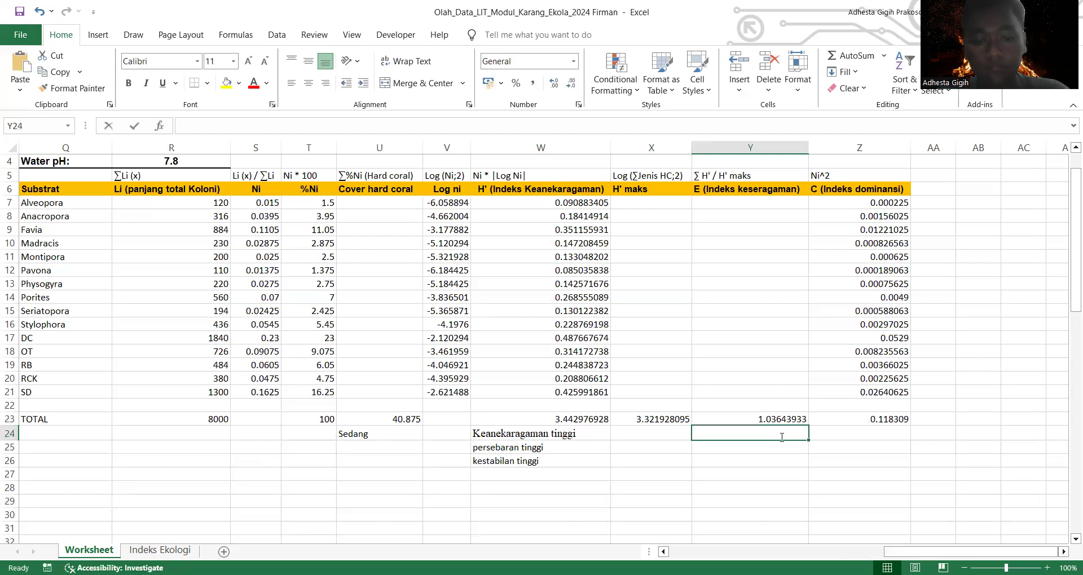
text(keseragama)
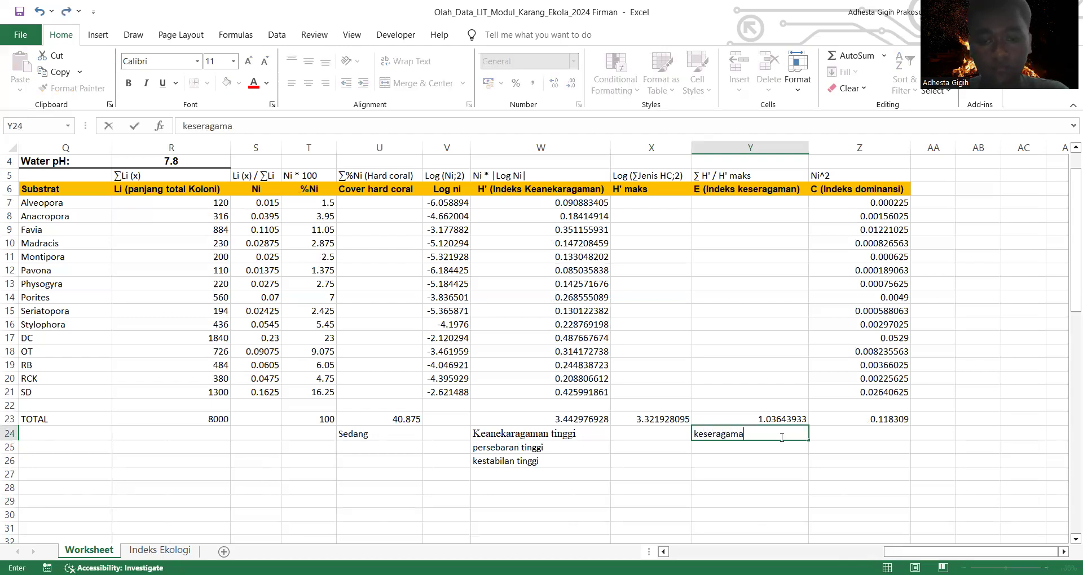
text(n tinggi)
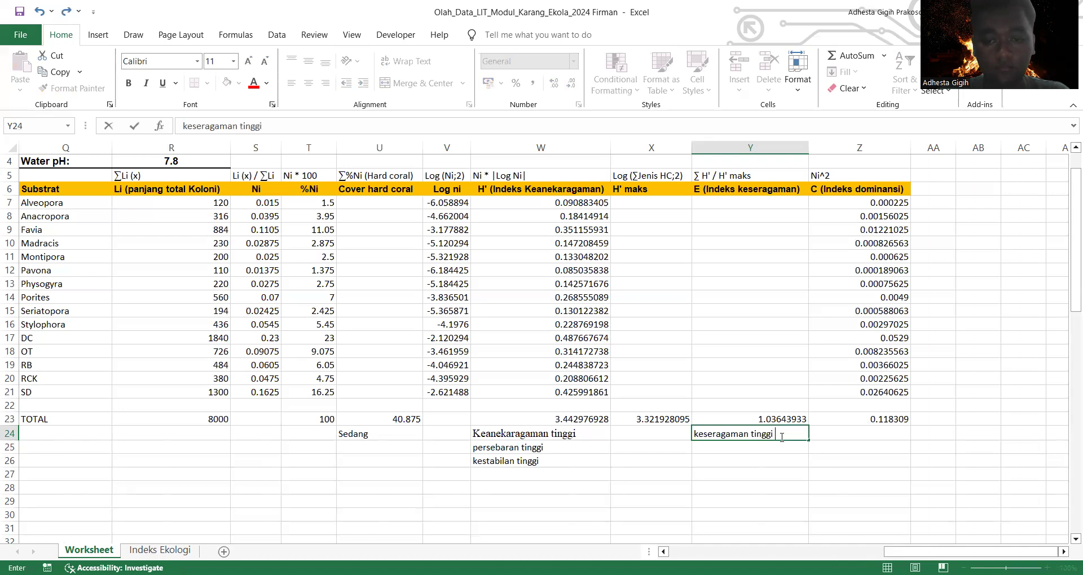
key(Return)
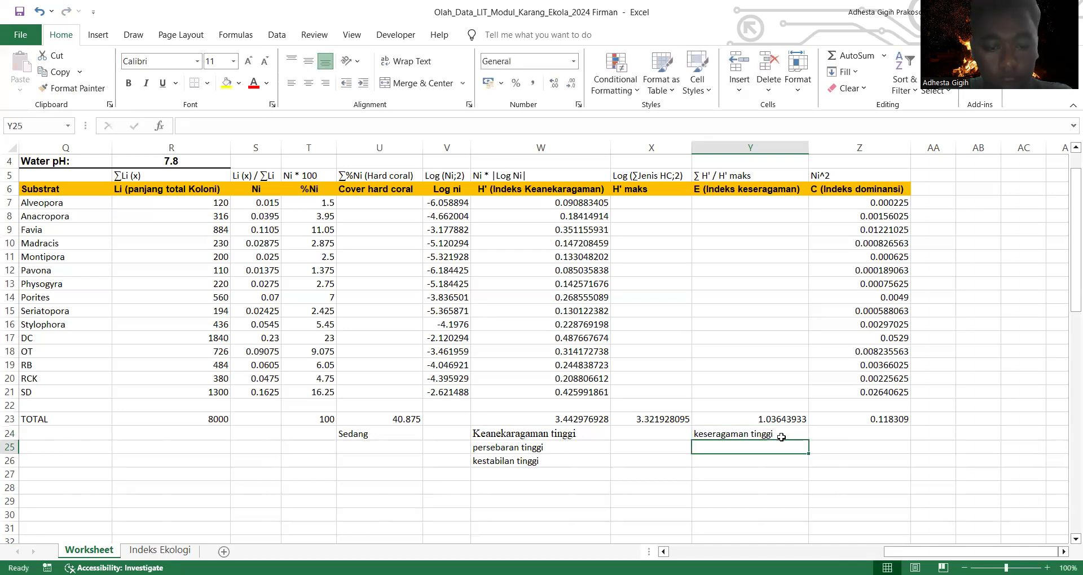
text(dan ko)
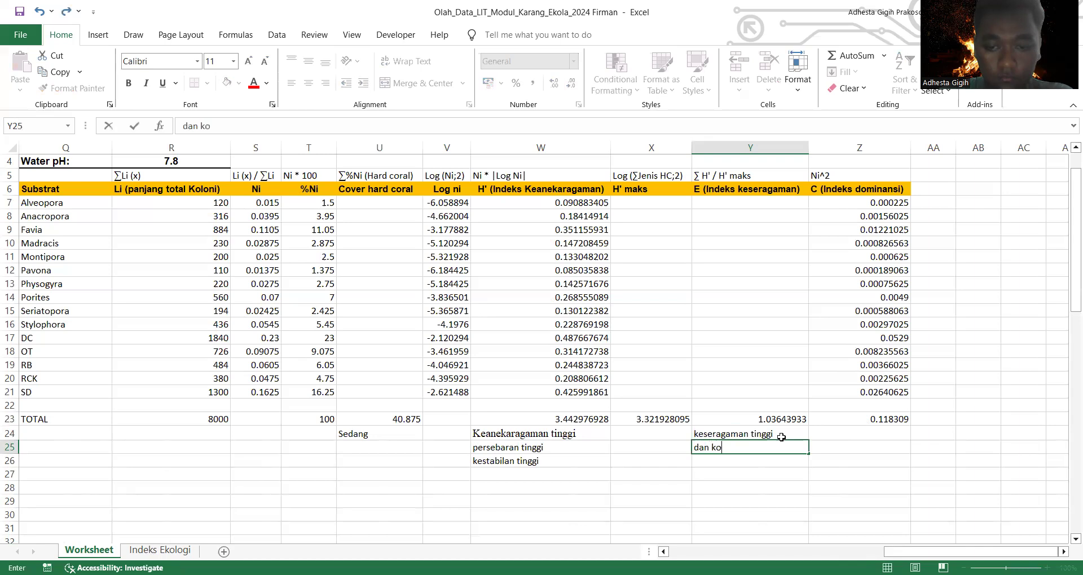
text(munistas stabil)
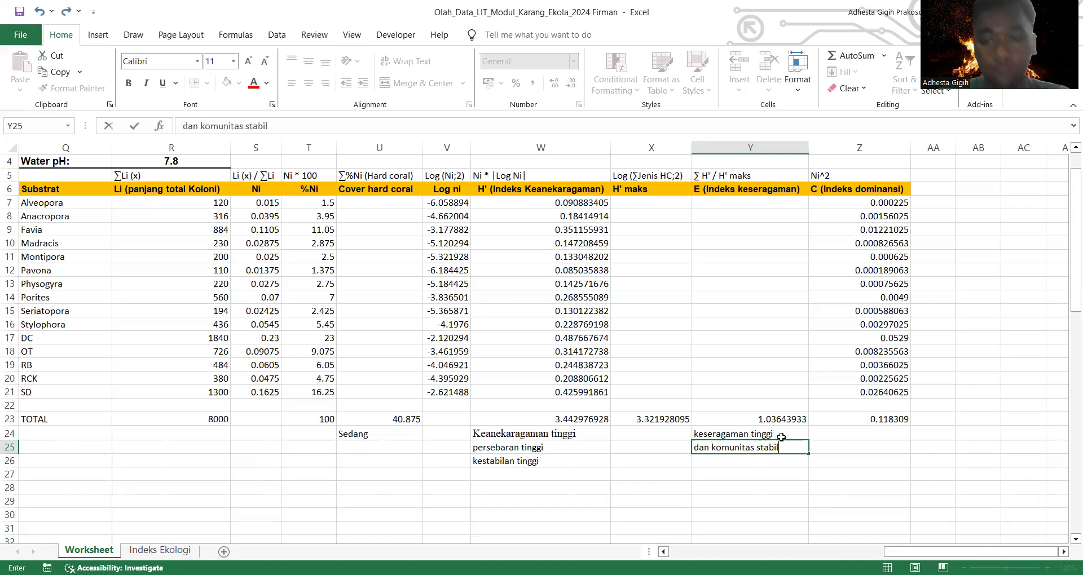
Step: Check the Indeks Dominansi ranges on the Indeks Ekologi sheet and enter the category "Dominansi rendah" in Z24 below the C total
click(836, 431)
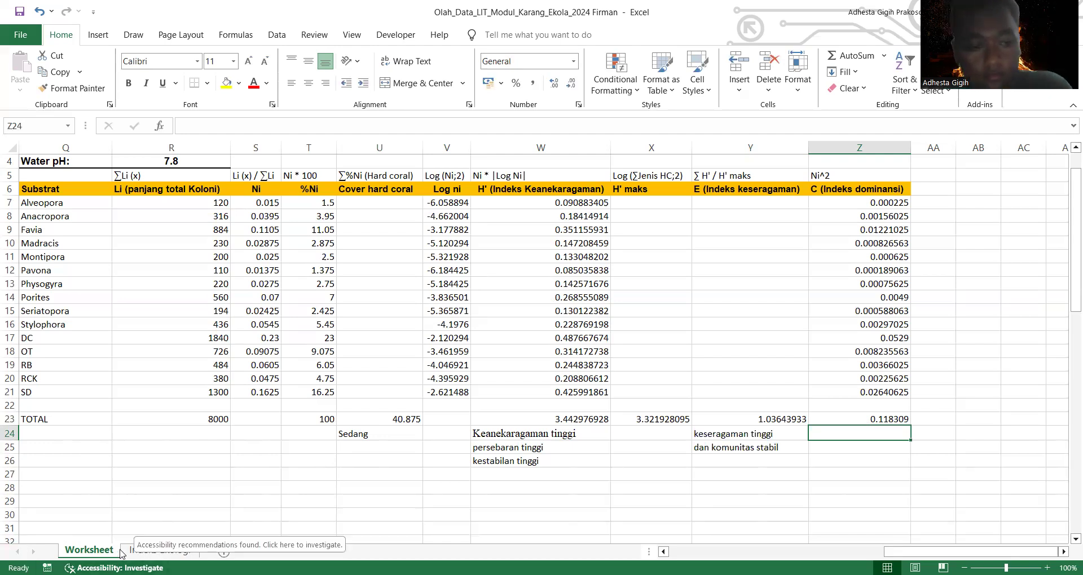
click(160, 550)
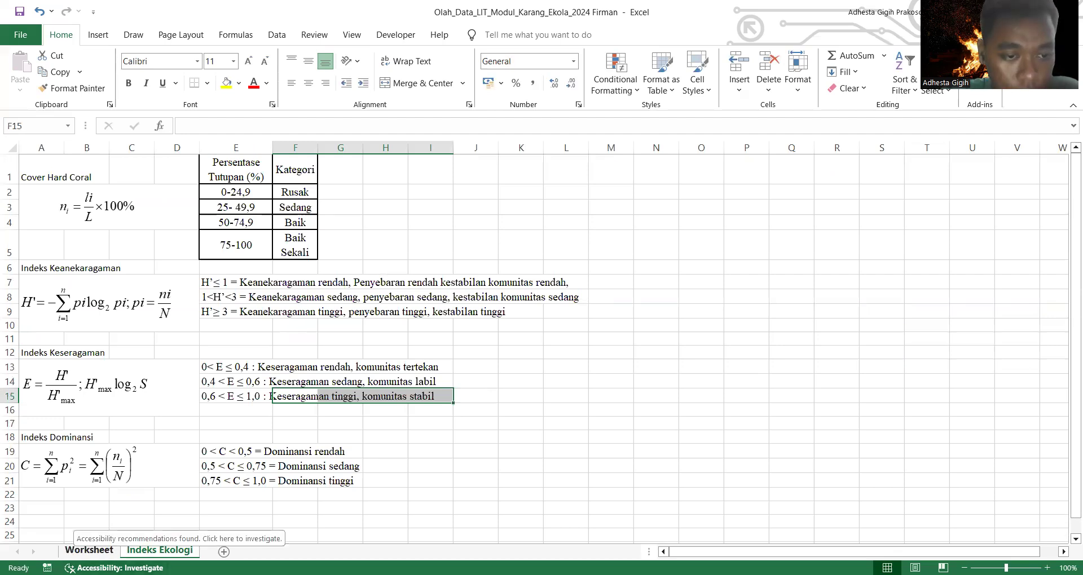
click(90, 550)
click(125, 551)
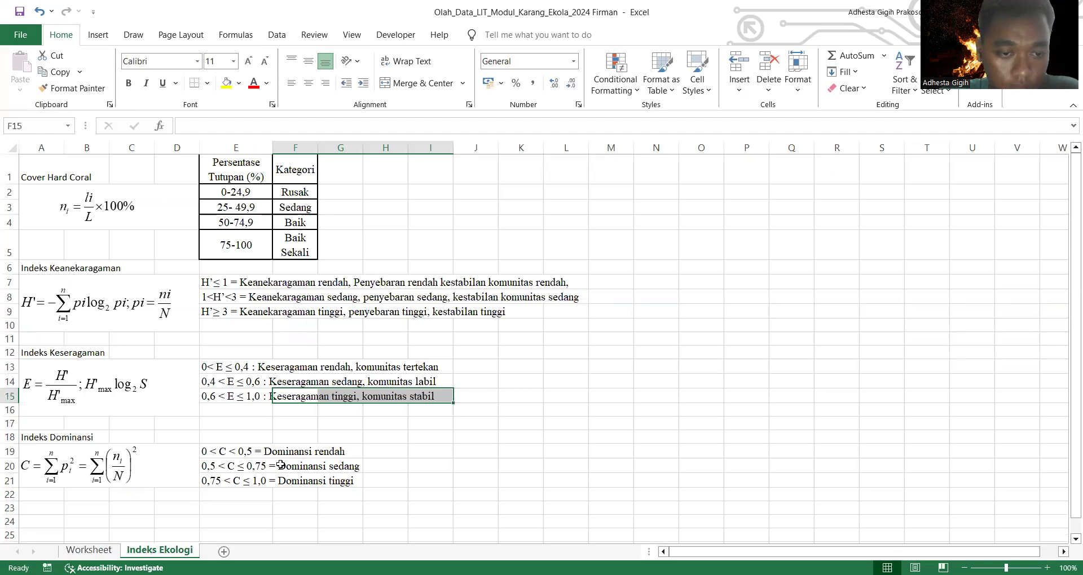
click(89, 550)
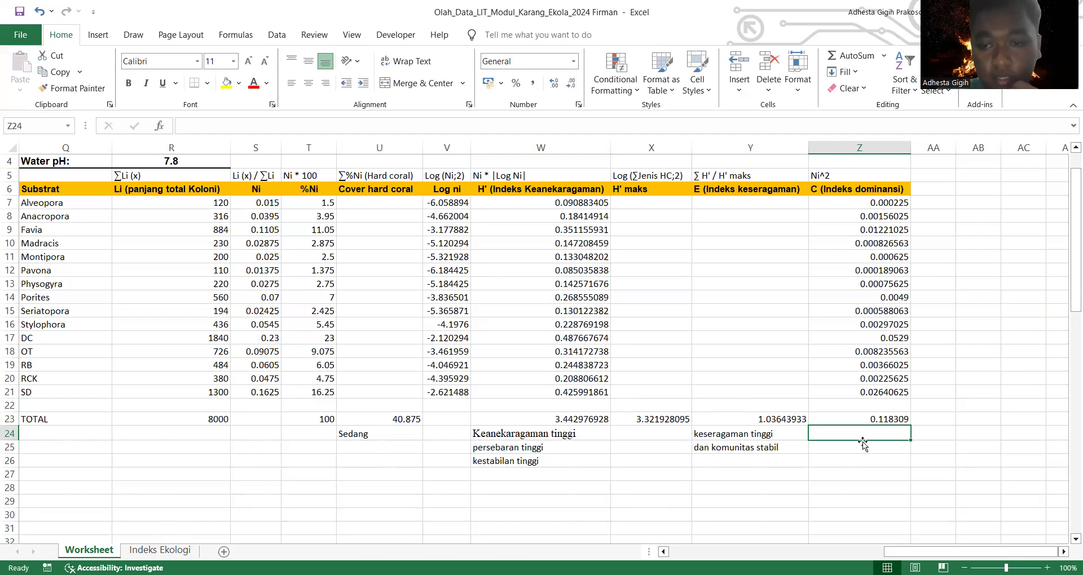
text(Do)
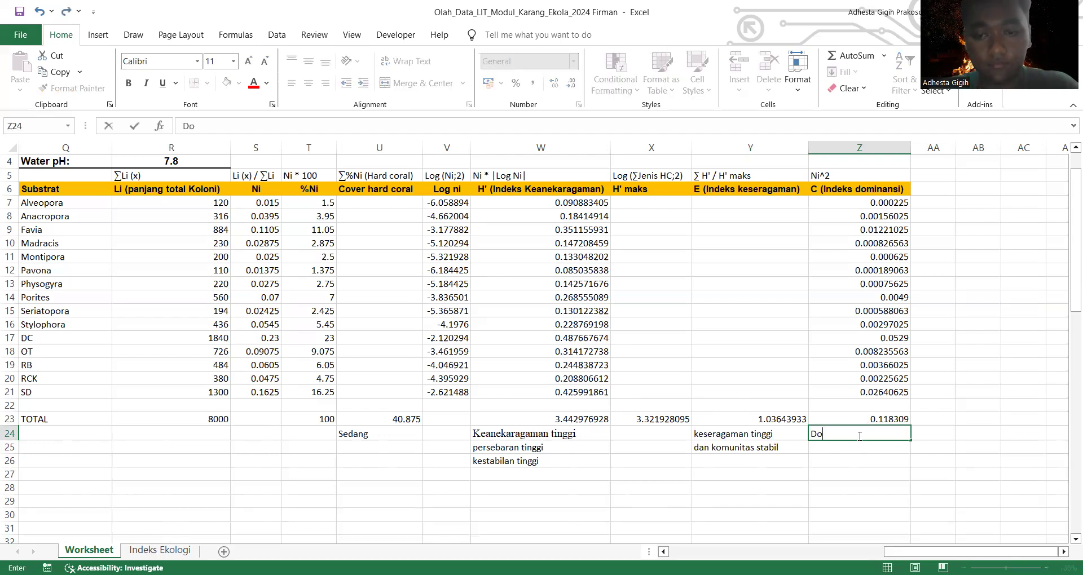
text(minansi rendahb)
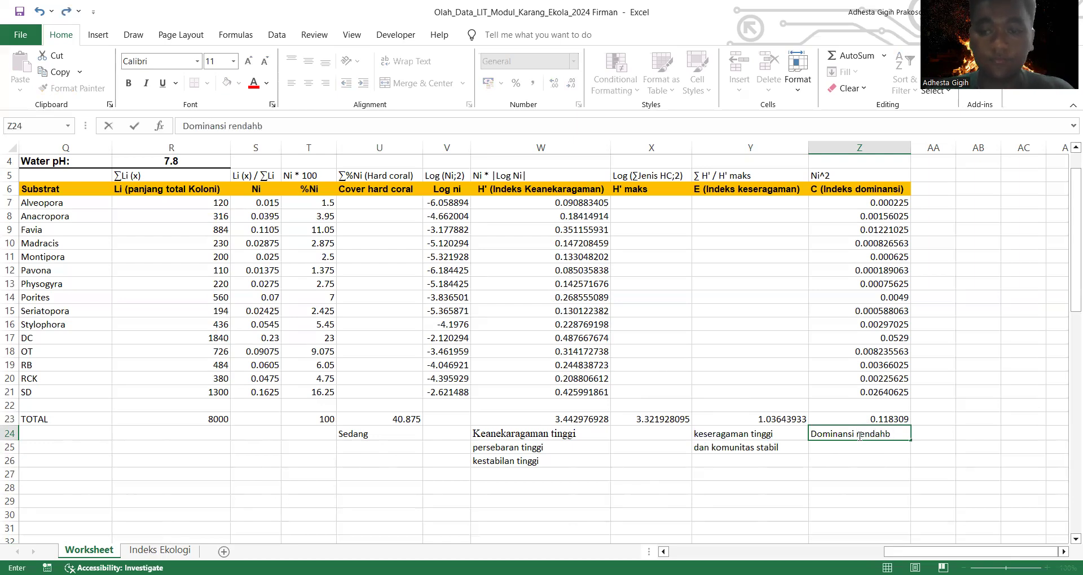
key(BackSpace)
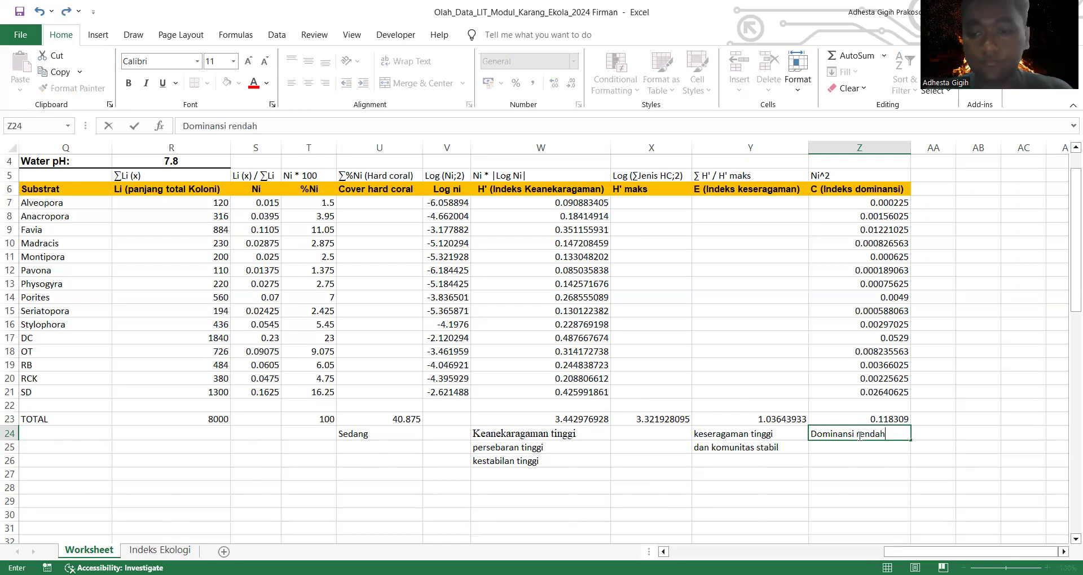
drag(875, 439, 810, 435)
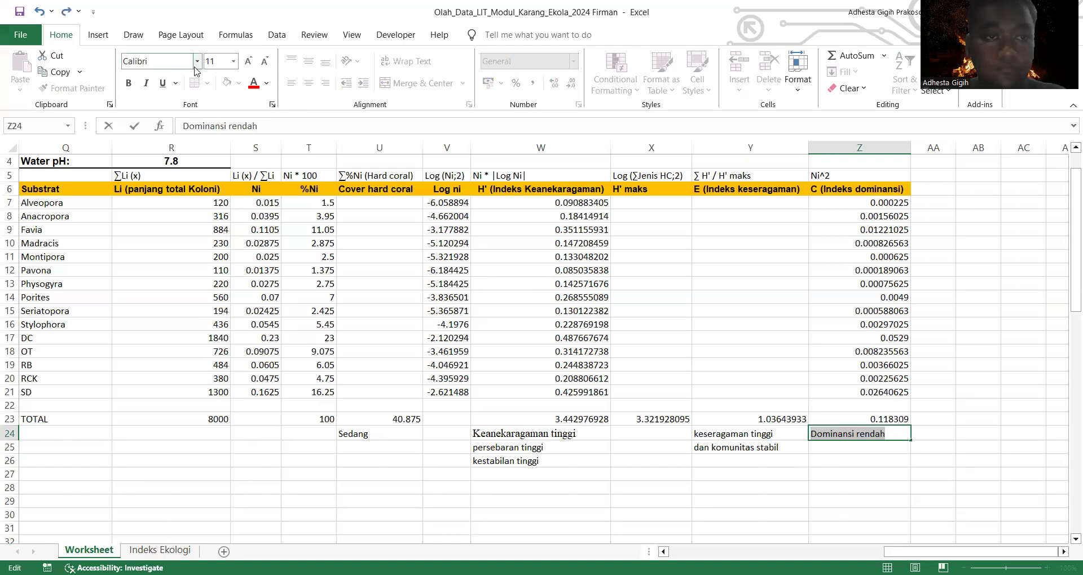
click(882, 434)
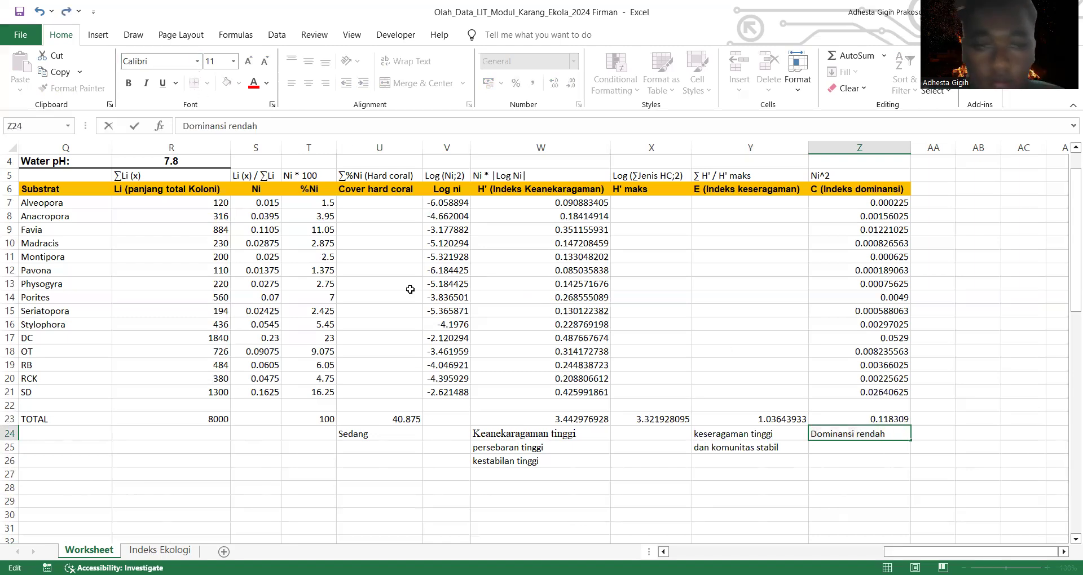
scroll(257, 273, up, 1)
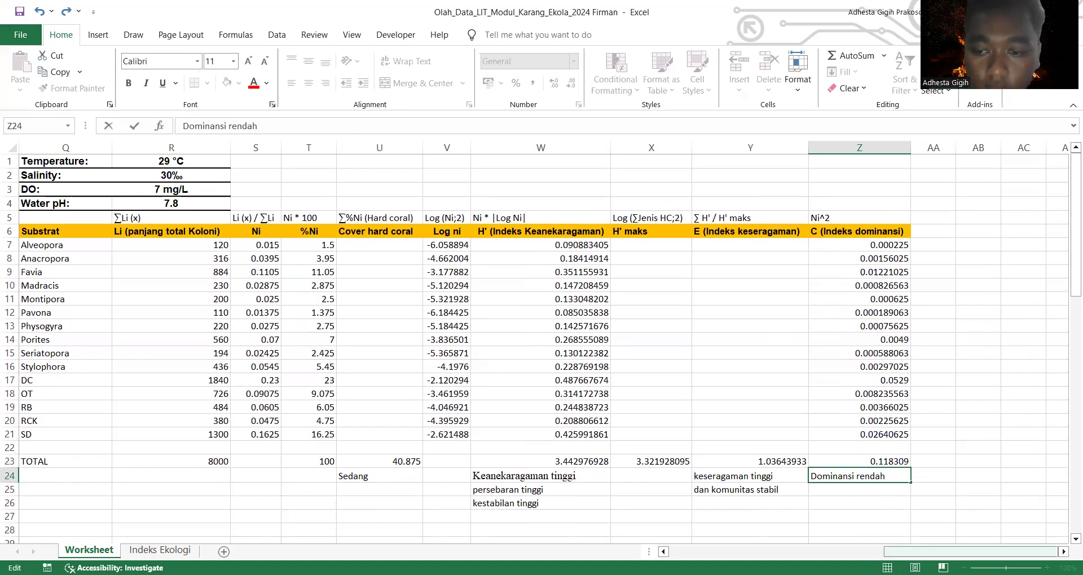
scroll(541, 338, left, 5)
scroll(541, 339, left, 1)
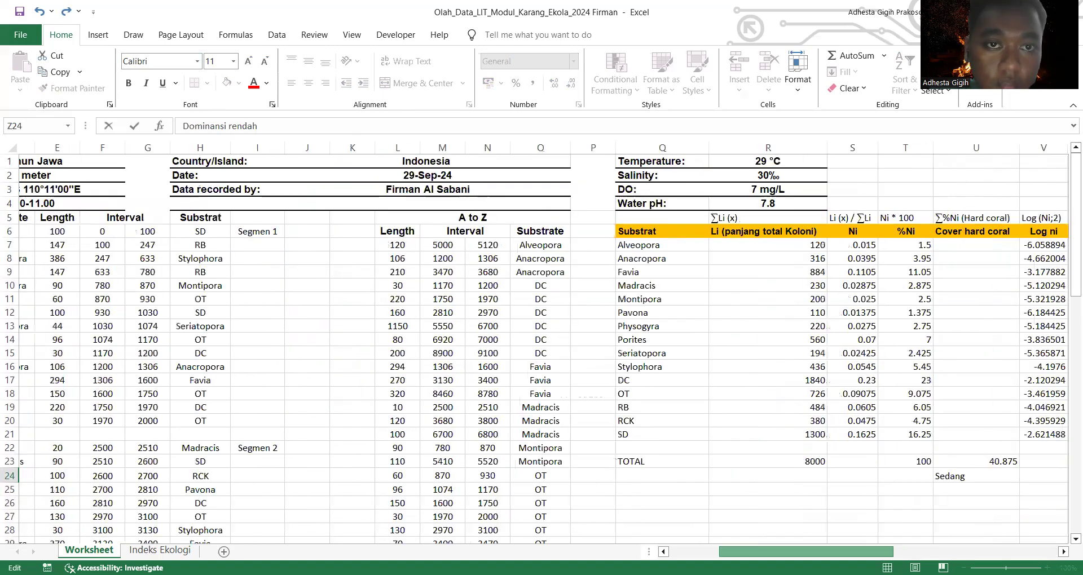
scroll(541, 350, left, 1)
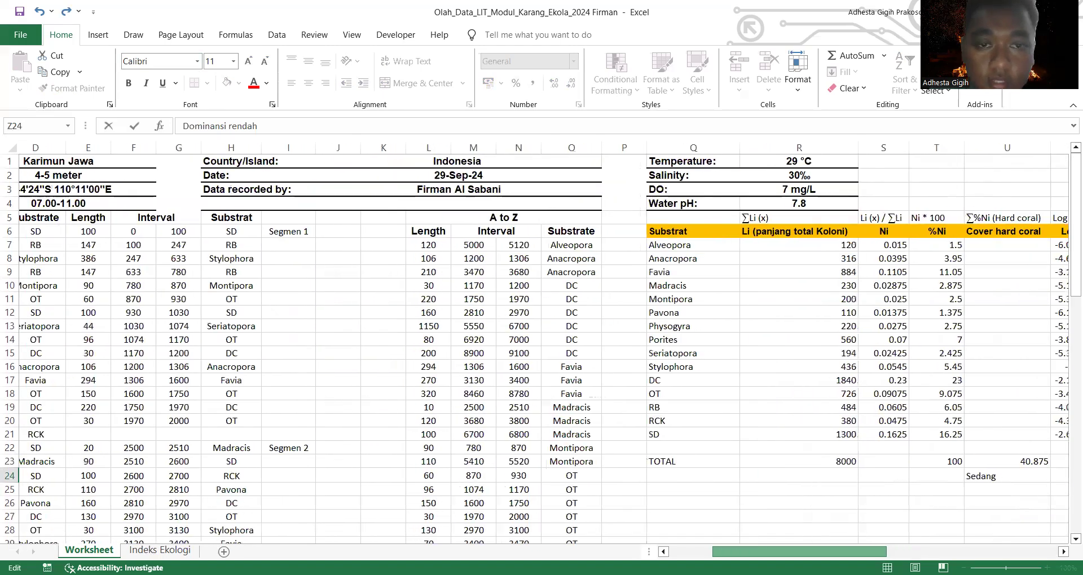
drag(800, 553, 966, 553)
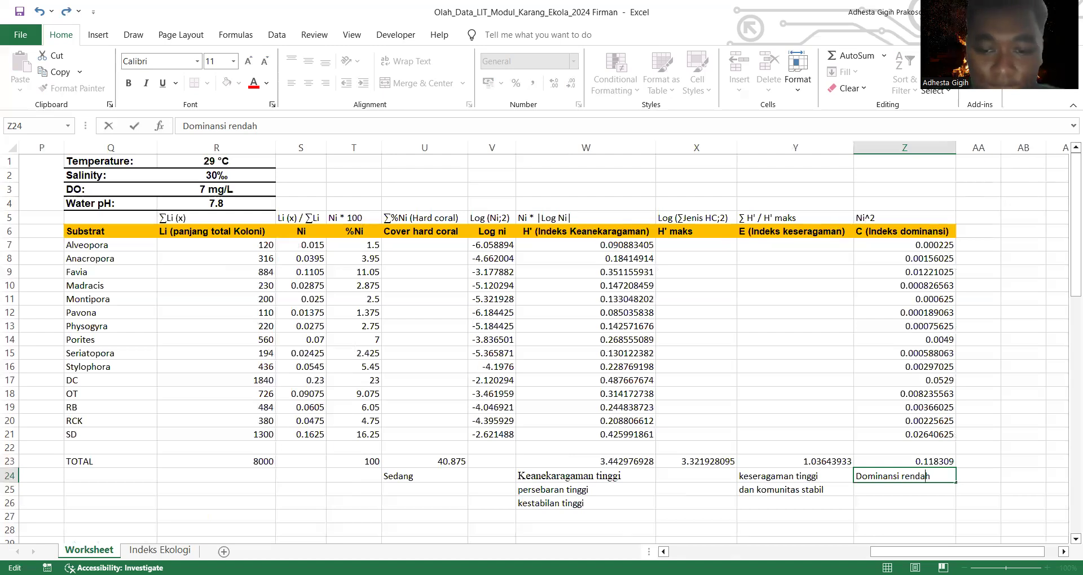
key(alt+Tab)
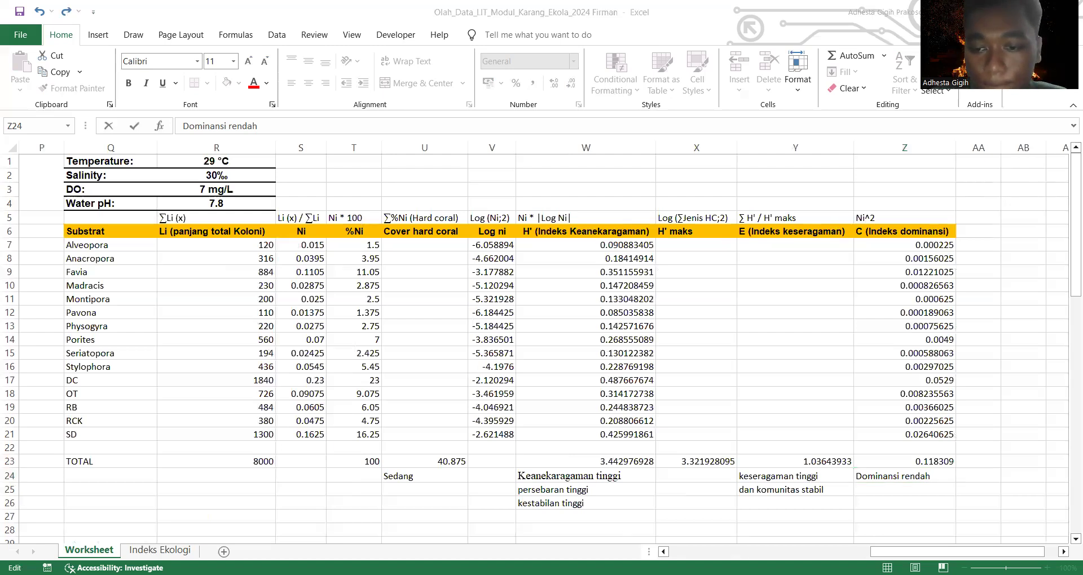